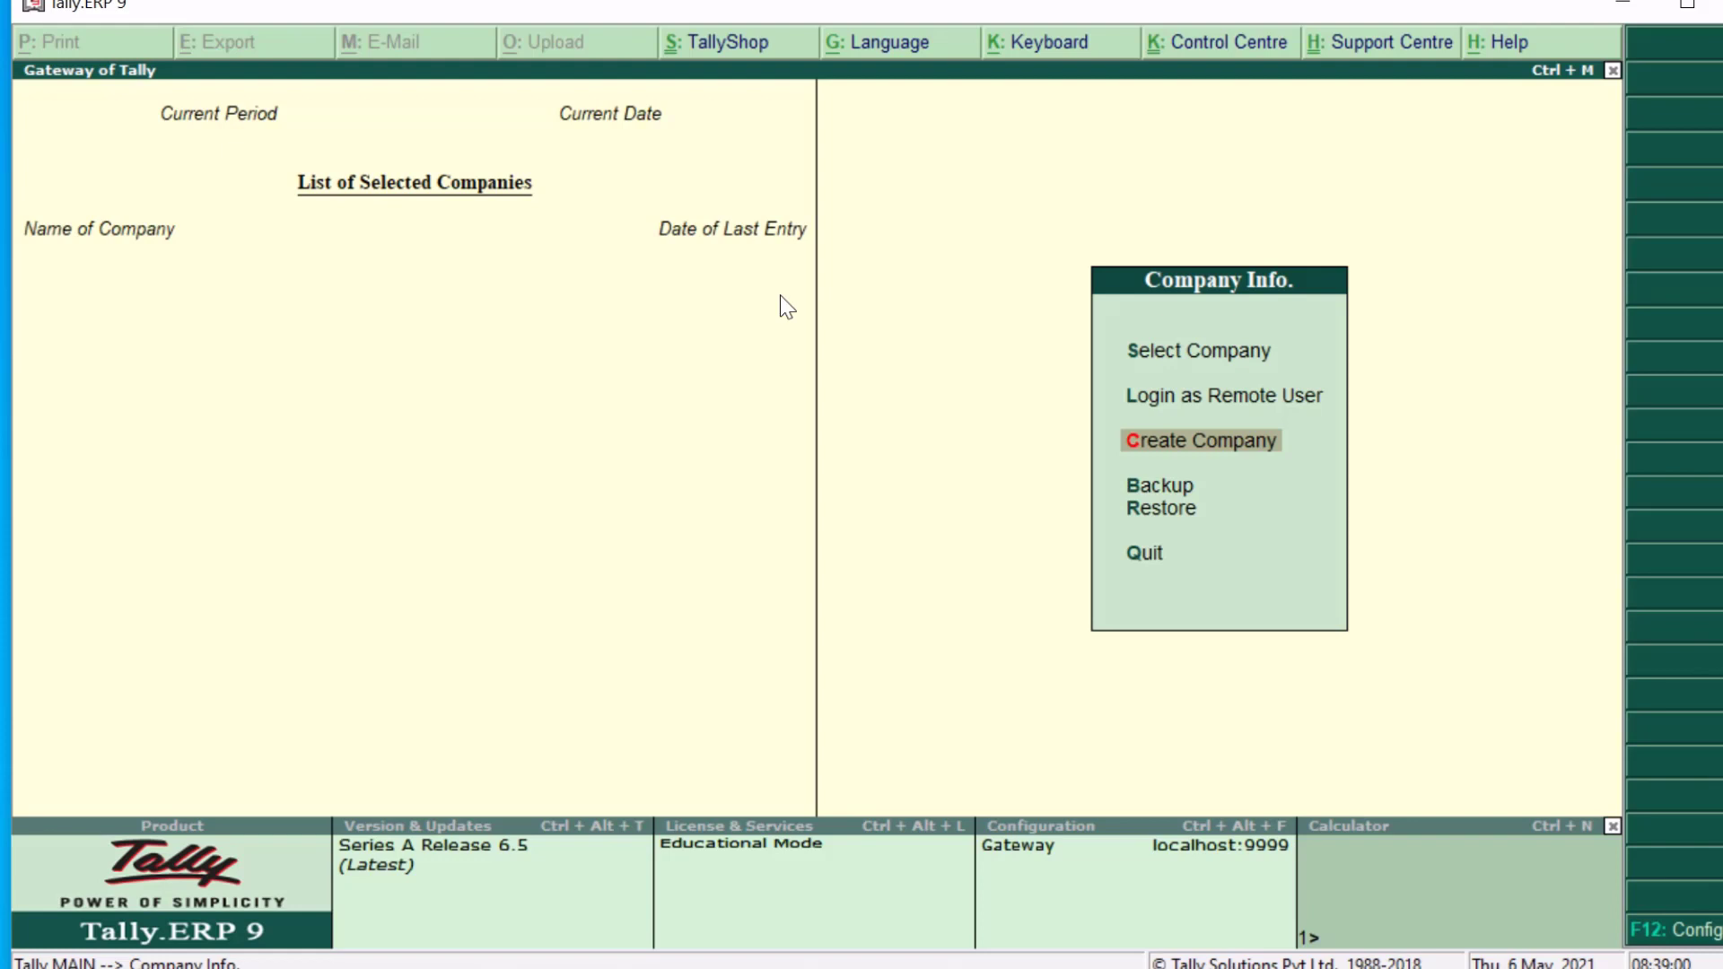
- Start creating a new company and set its data directory to d:\tally\data\2020-21
{"action": "key", "text": "Return"}
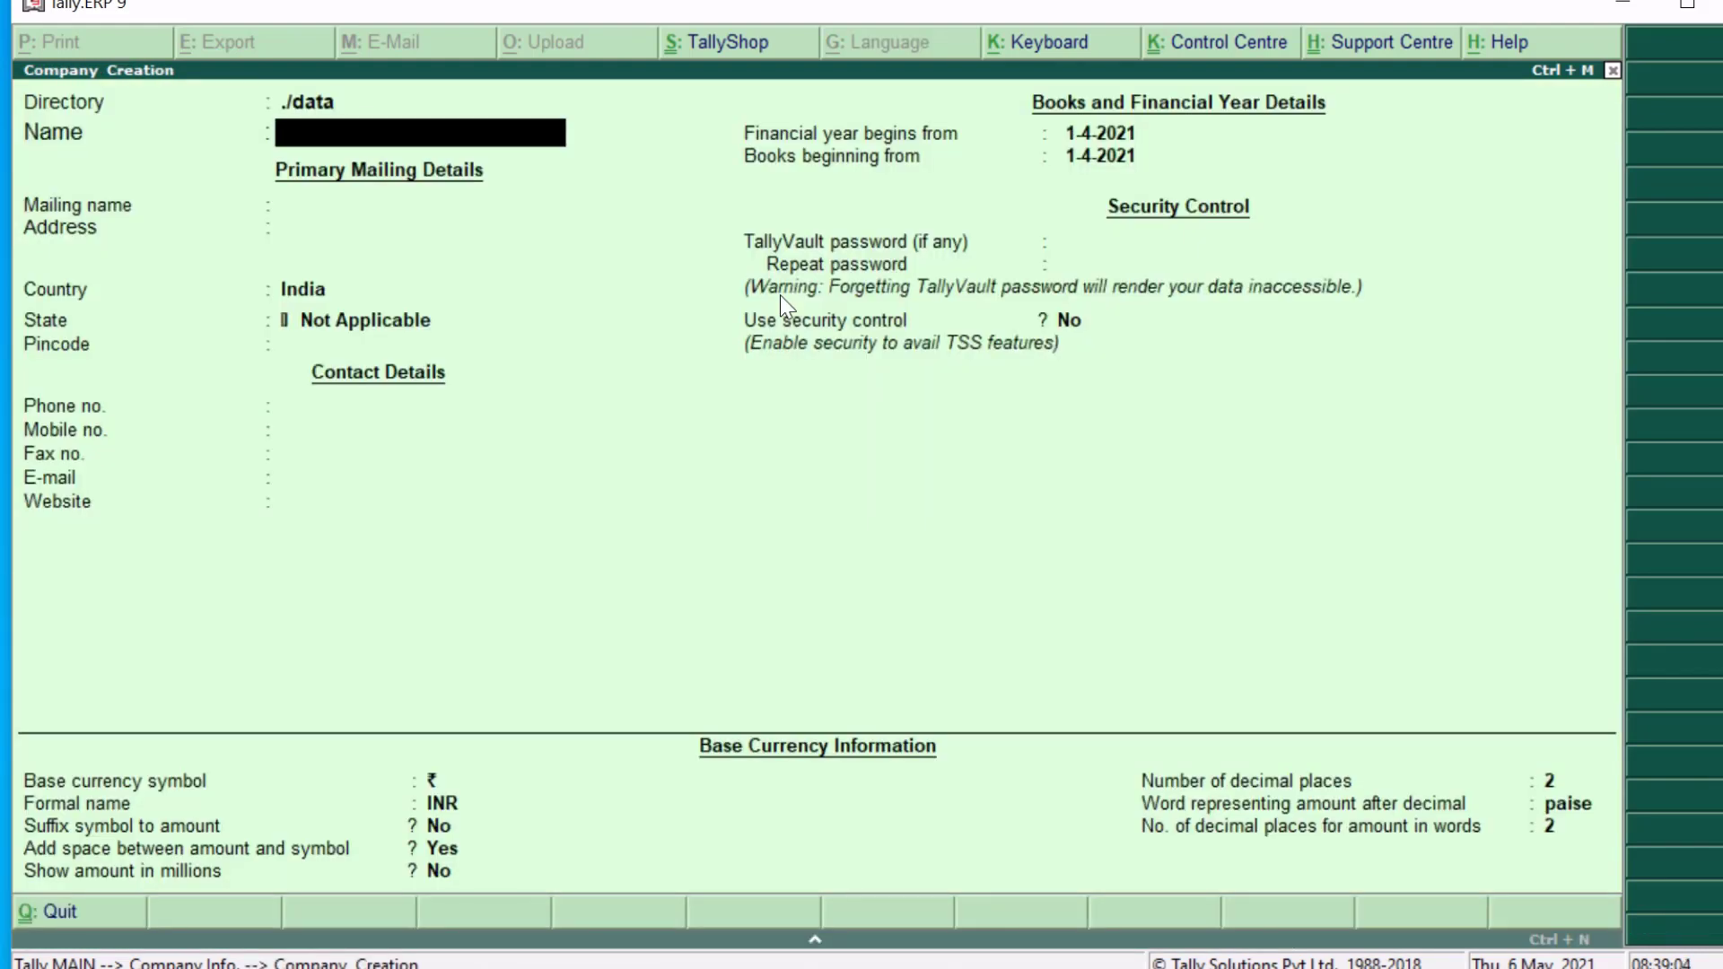
{"action": "key", "text": "BackSpace"}
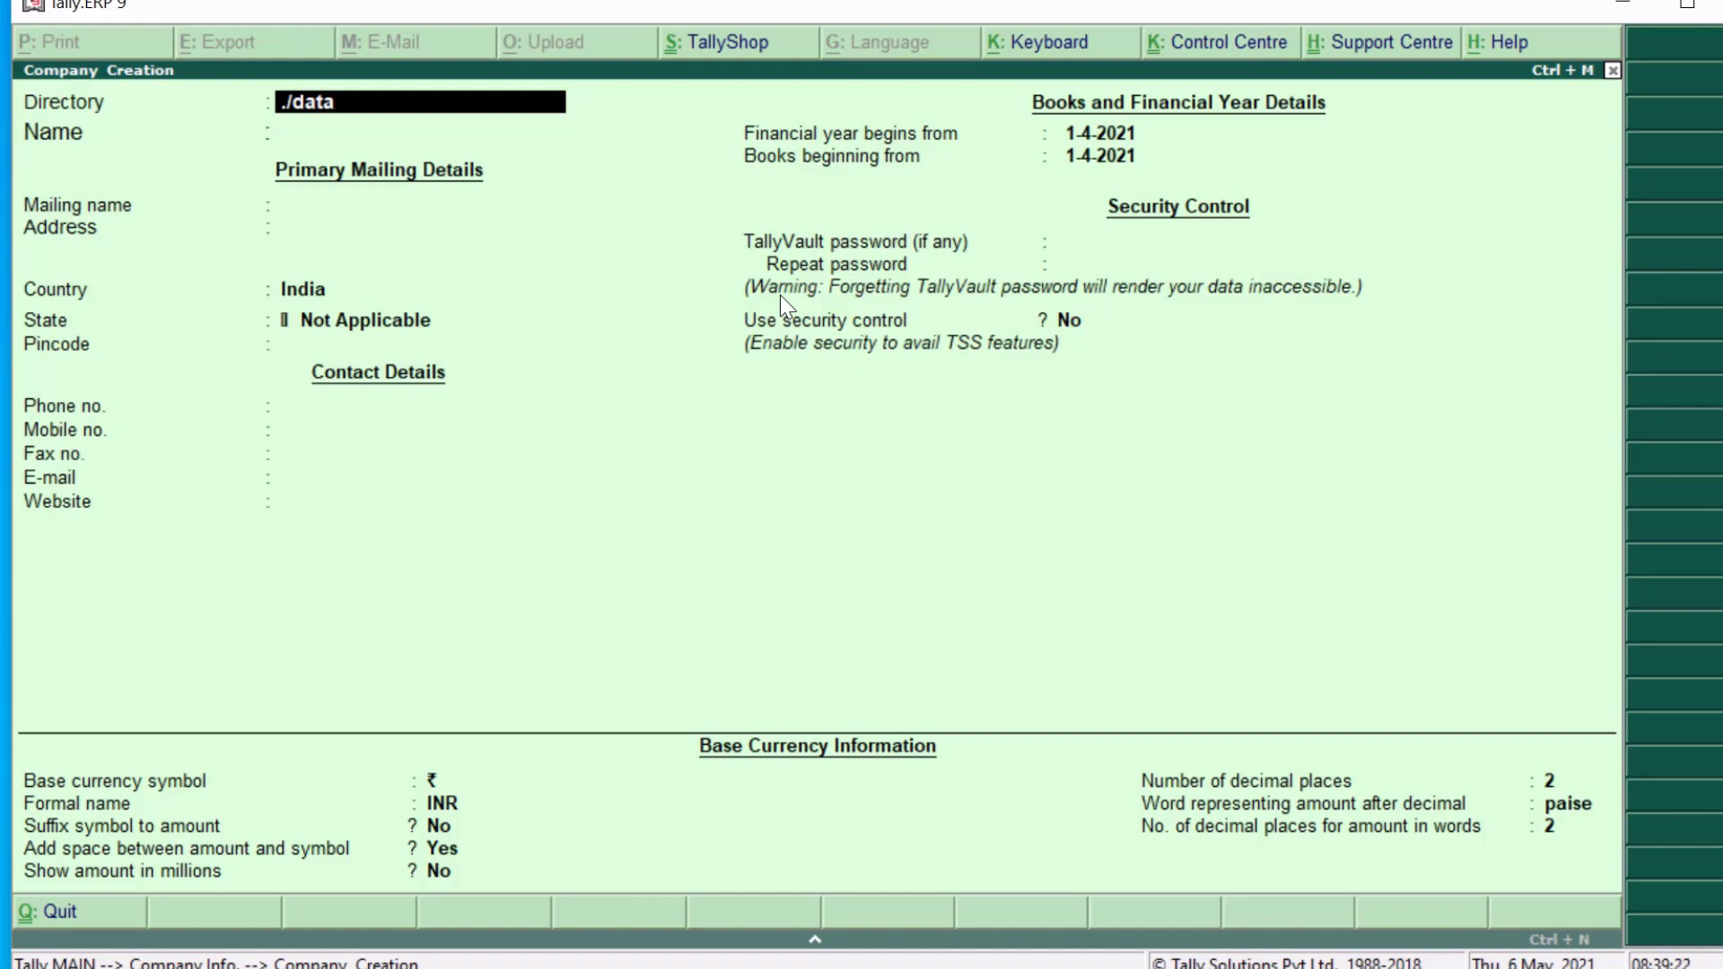
{"action": "type", "text": "d:\\tally\\data\\2"}
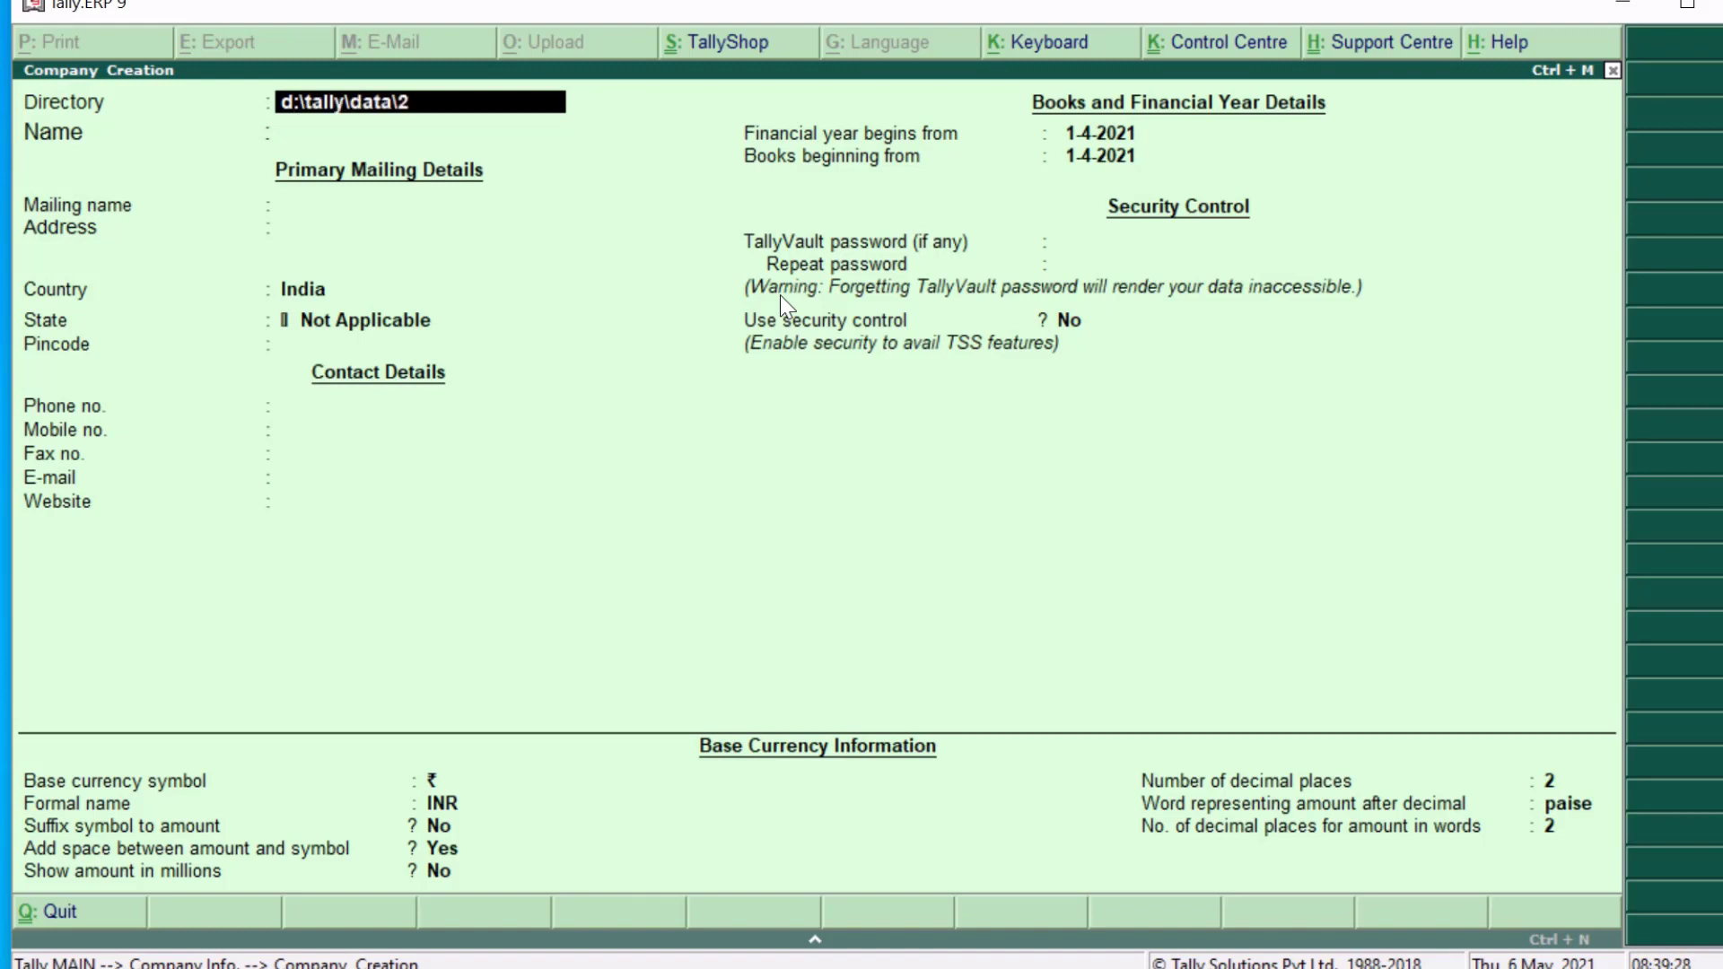
{"action": "type", "text": "020-21"}
{"action": "key", "text": "Return"}
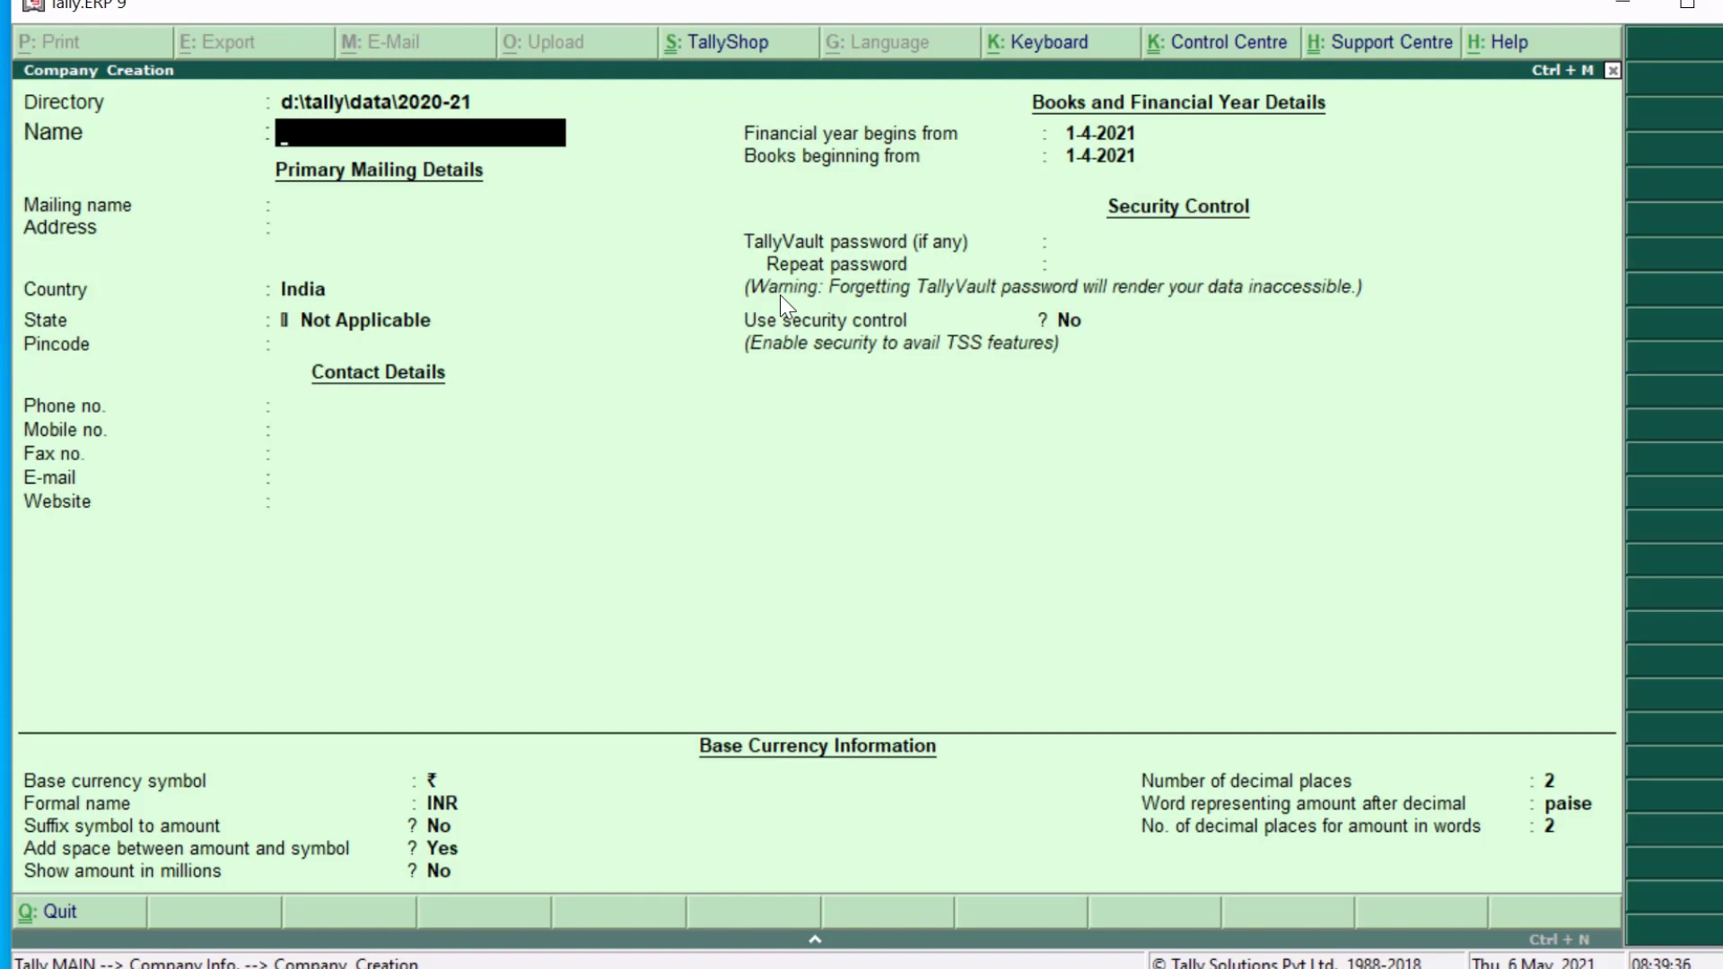
- Name the company Akash Trading Co. and keep the same text as its mailing name
{"action": "type", "text": "Akash Trading Co"}
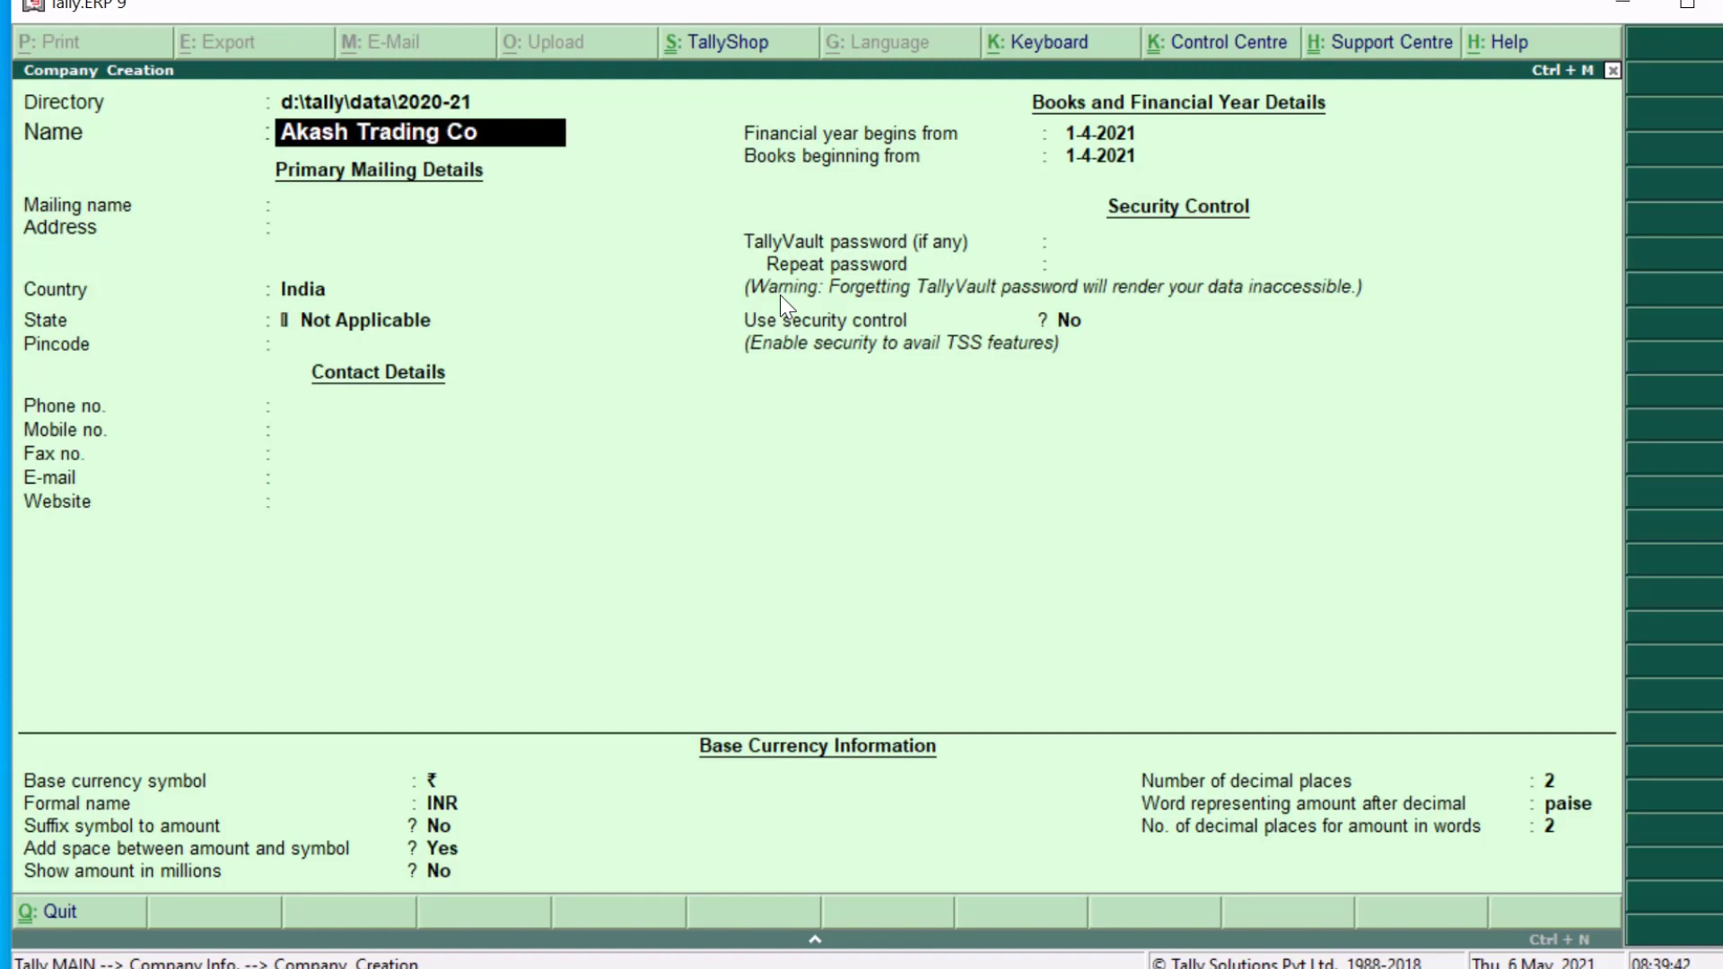
{"action": "type", "text": "."}
{"action": "key", "text": "Return"}
{"action": "key", "text": "Return"}
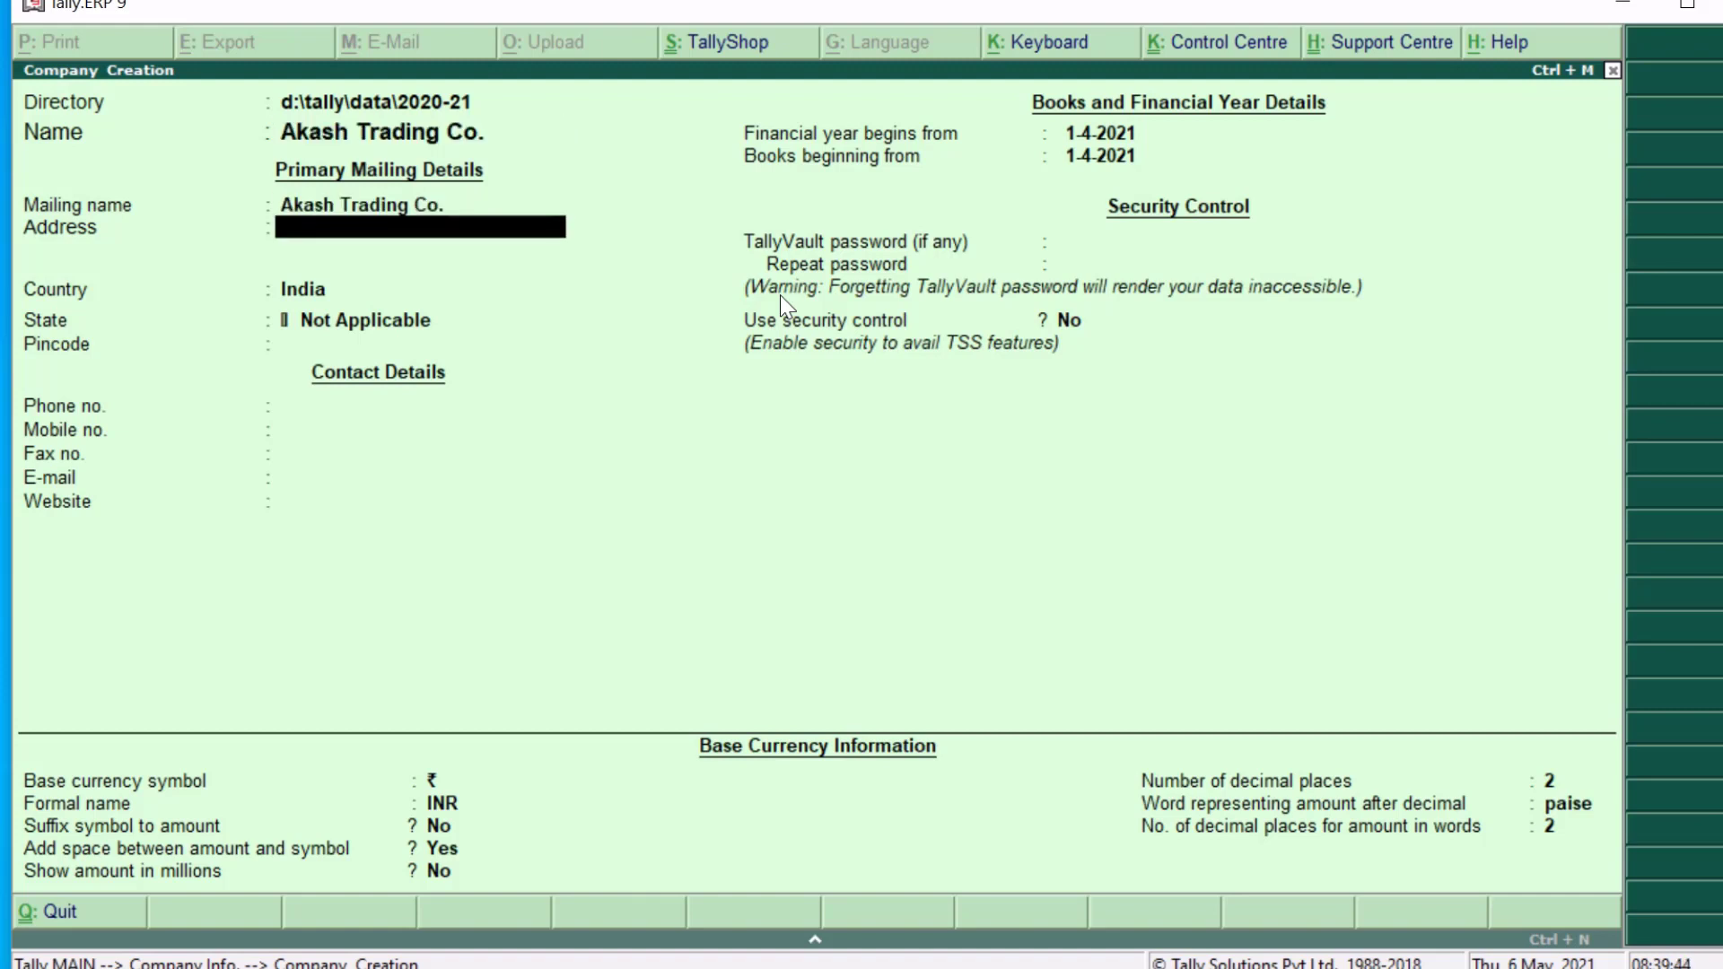
- Set the company's address to Pune, keep India as the country, and choose Maharashtra as the state
{"action": "type", "text": "Pune"}
{"action": "key", "text": "Return"}
{"action": "key", "text": "Return"}
{"action": "key", "text": "Return"}
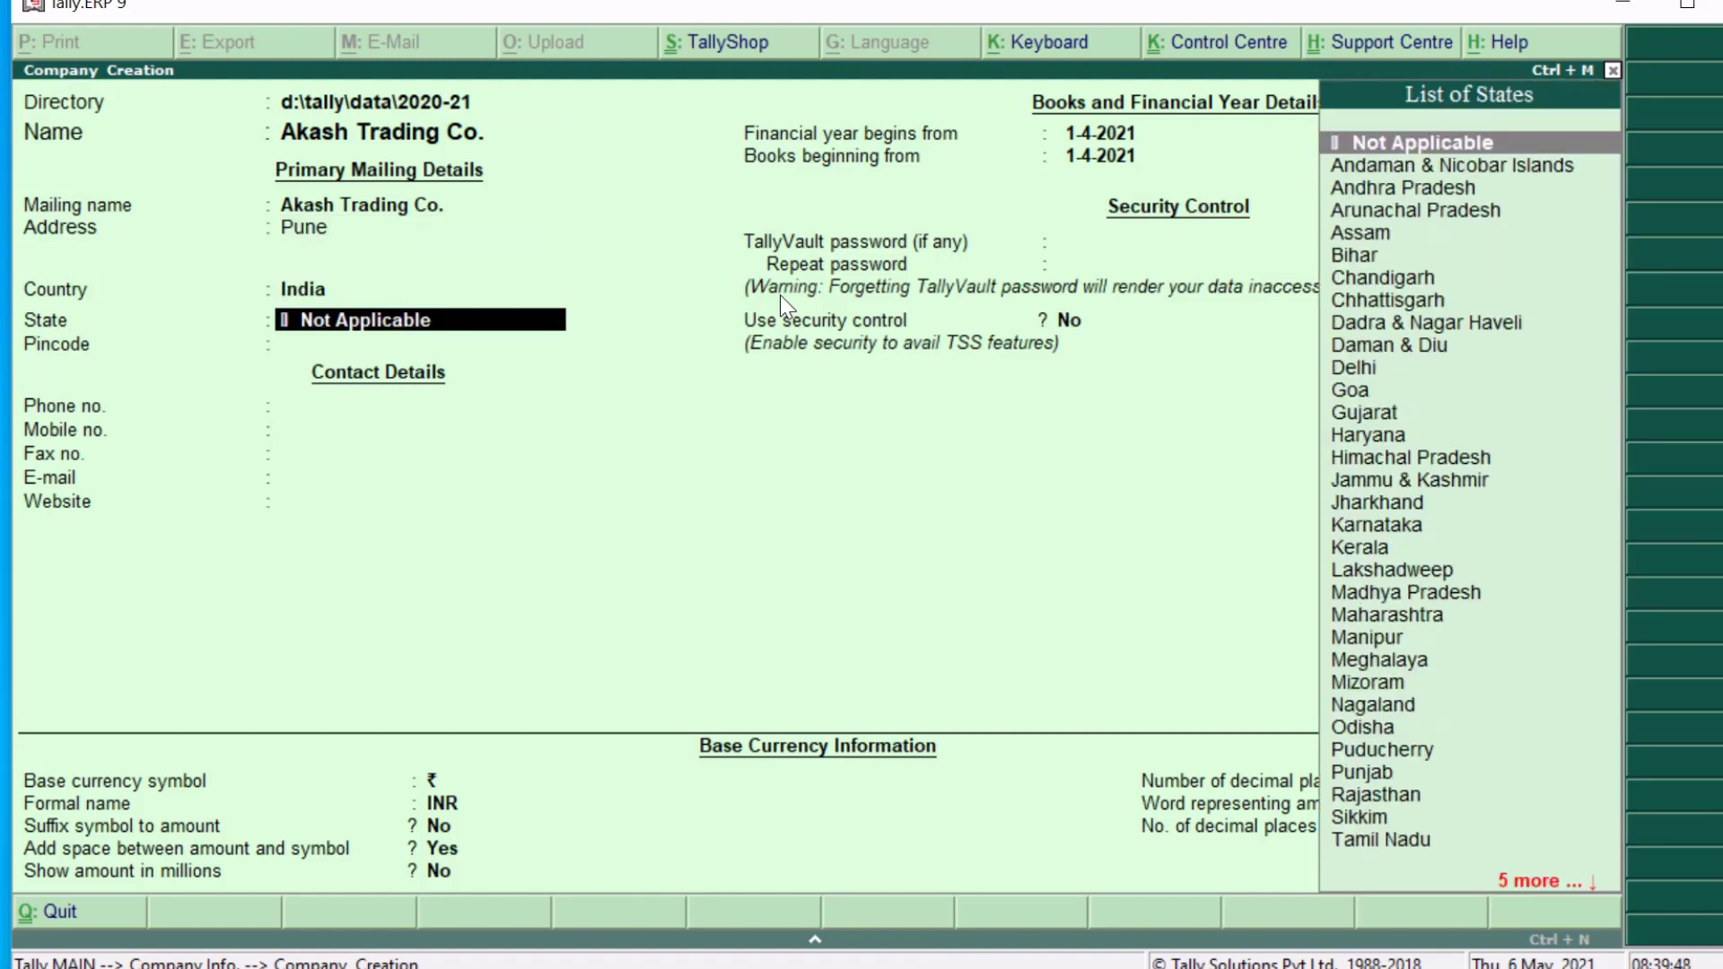
{"action": "type", "text": "Maha"}
{"action": "key", "text": "Return"}
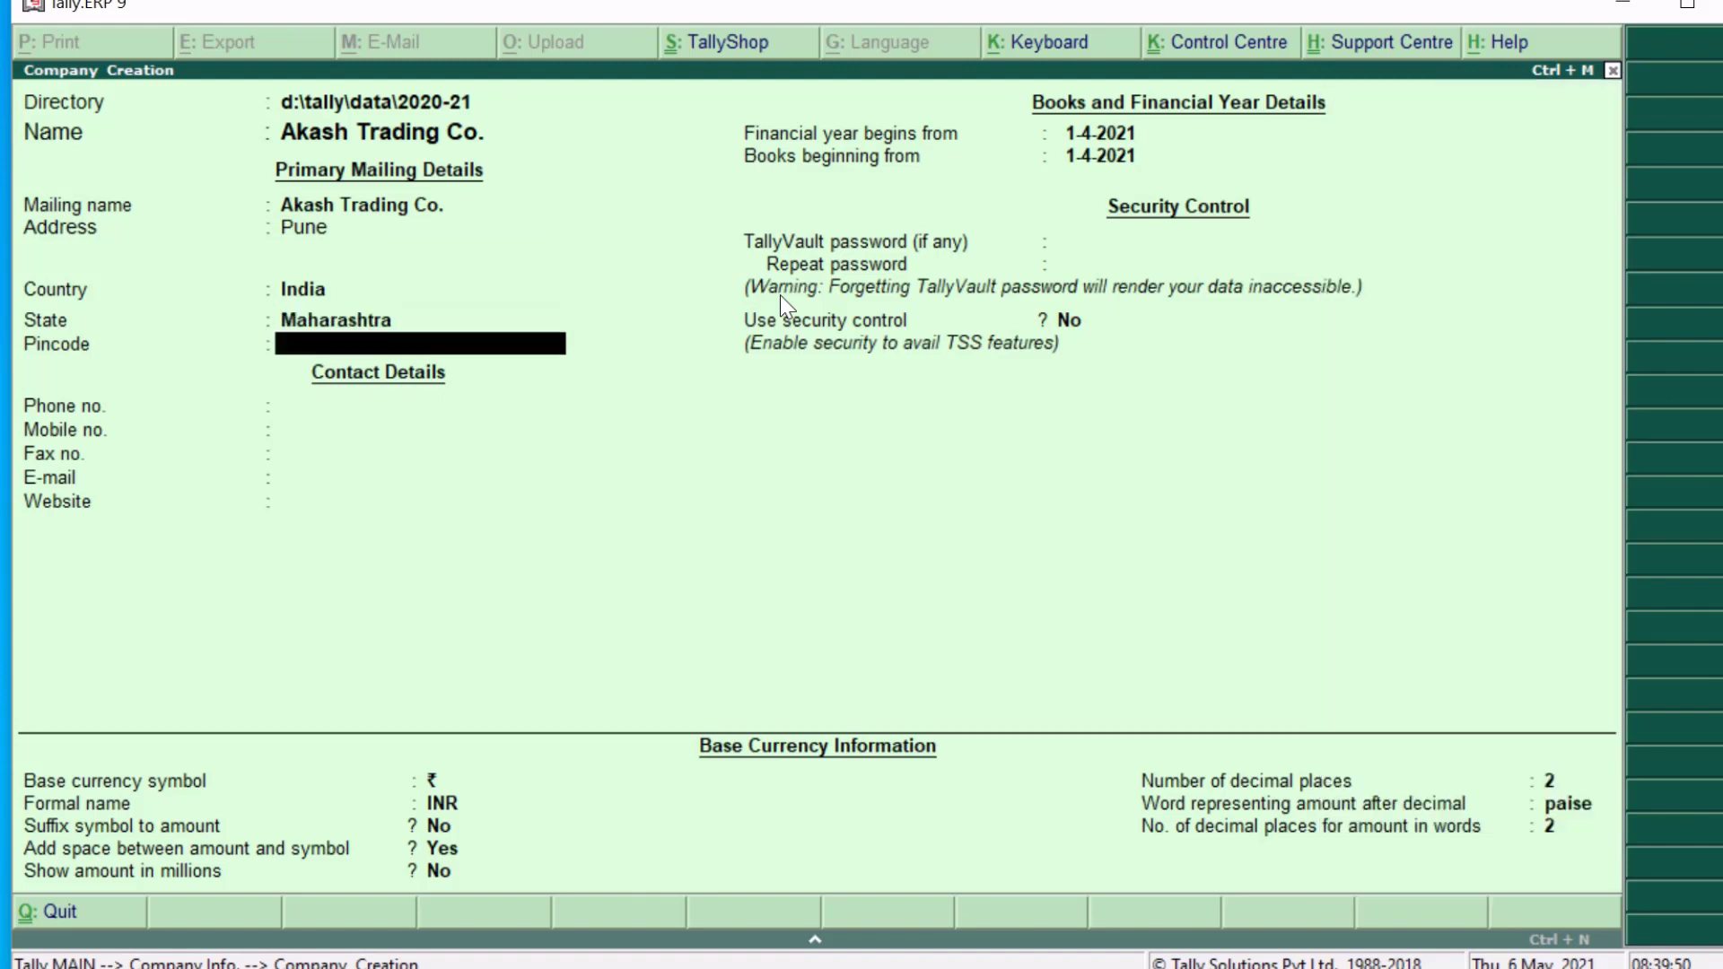
- Leave the contact and security fields blank, keep the default financial year and currency settings, and save the company
{"action": "key", "text": "Return"}
{"action": "key", "text": "Return"}
{"action": "key", "text": "Return"}
{"action": "key", "text": "Return"}
{"action": "key", "text": "Return"}
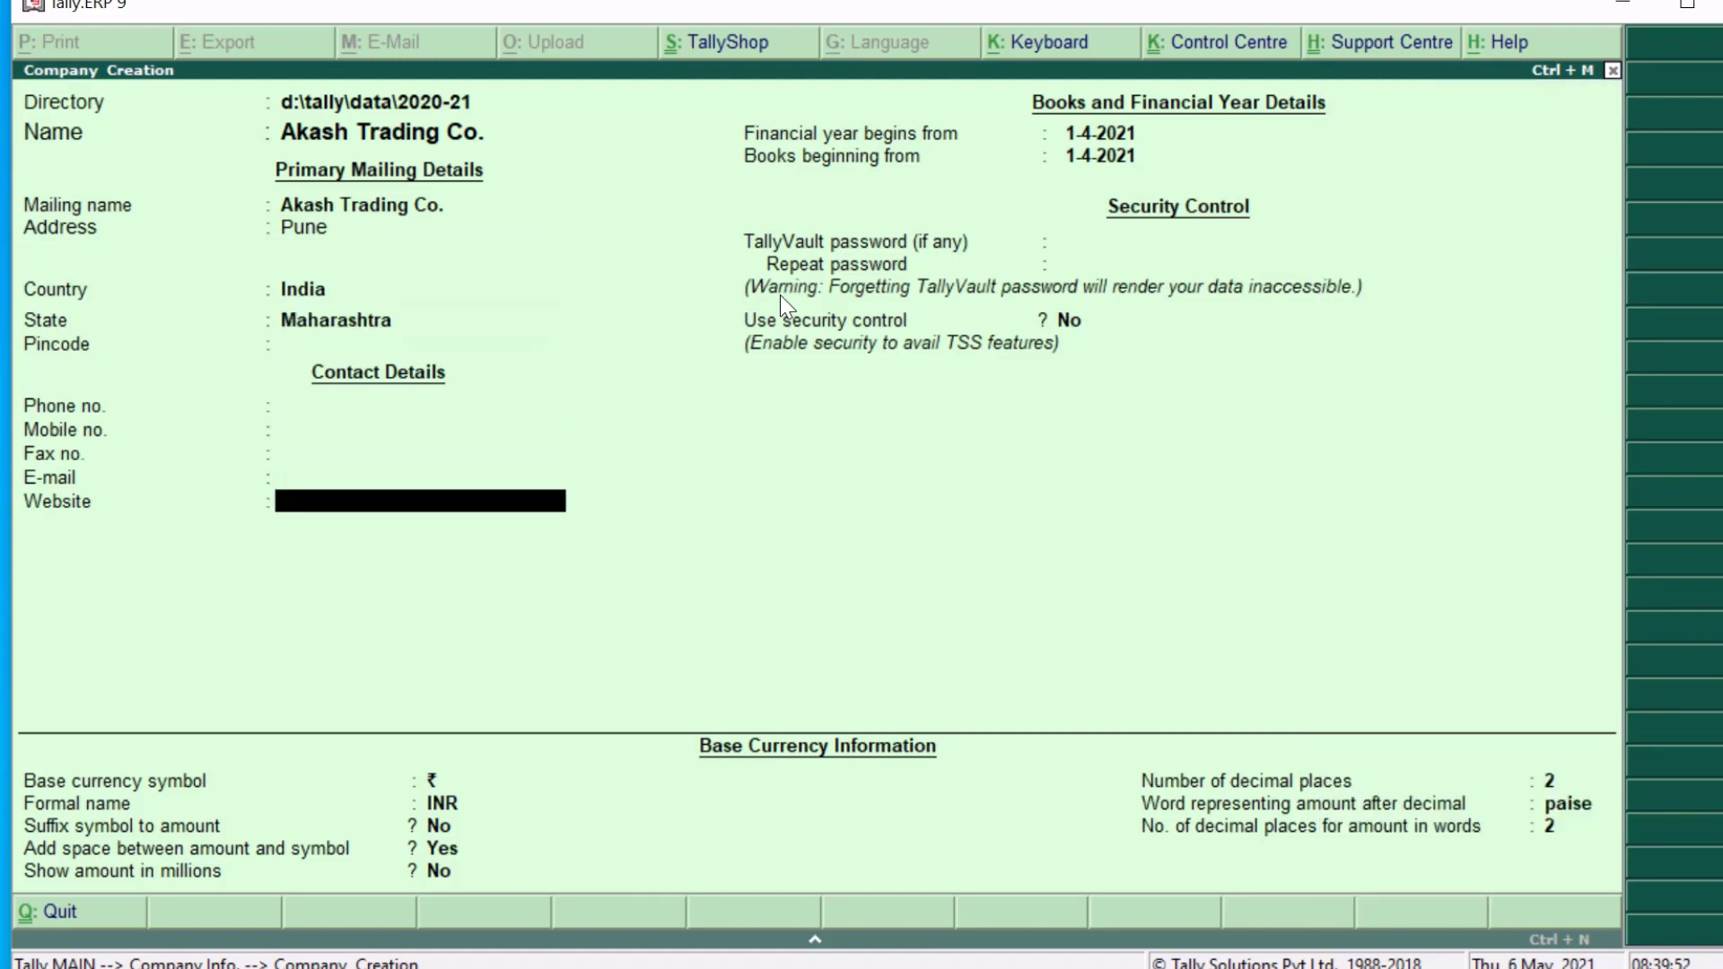
{"action": "key", "text": "Return"}
{"action": "key", "text": "Return"}
{"action": "key", "text": "Return"}
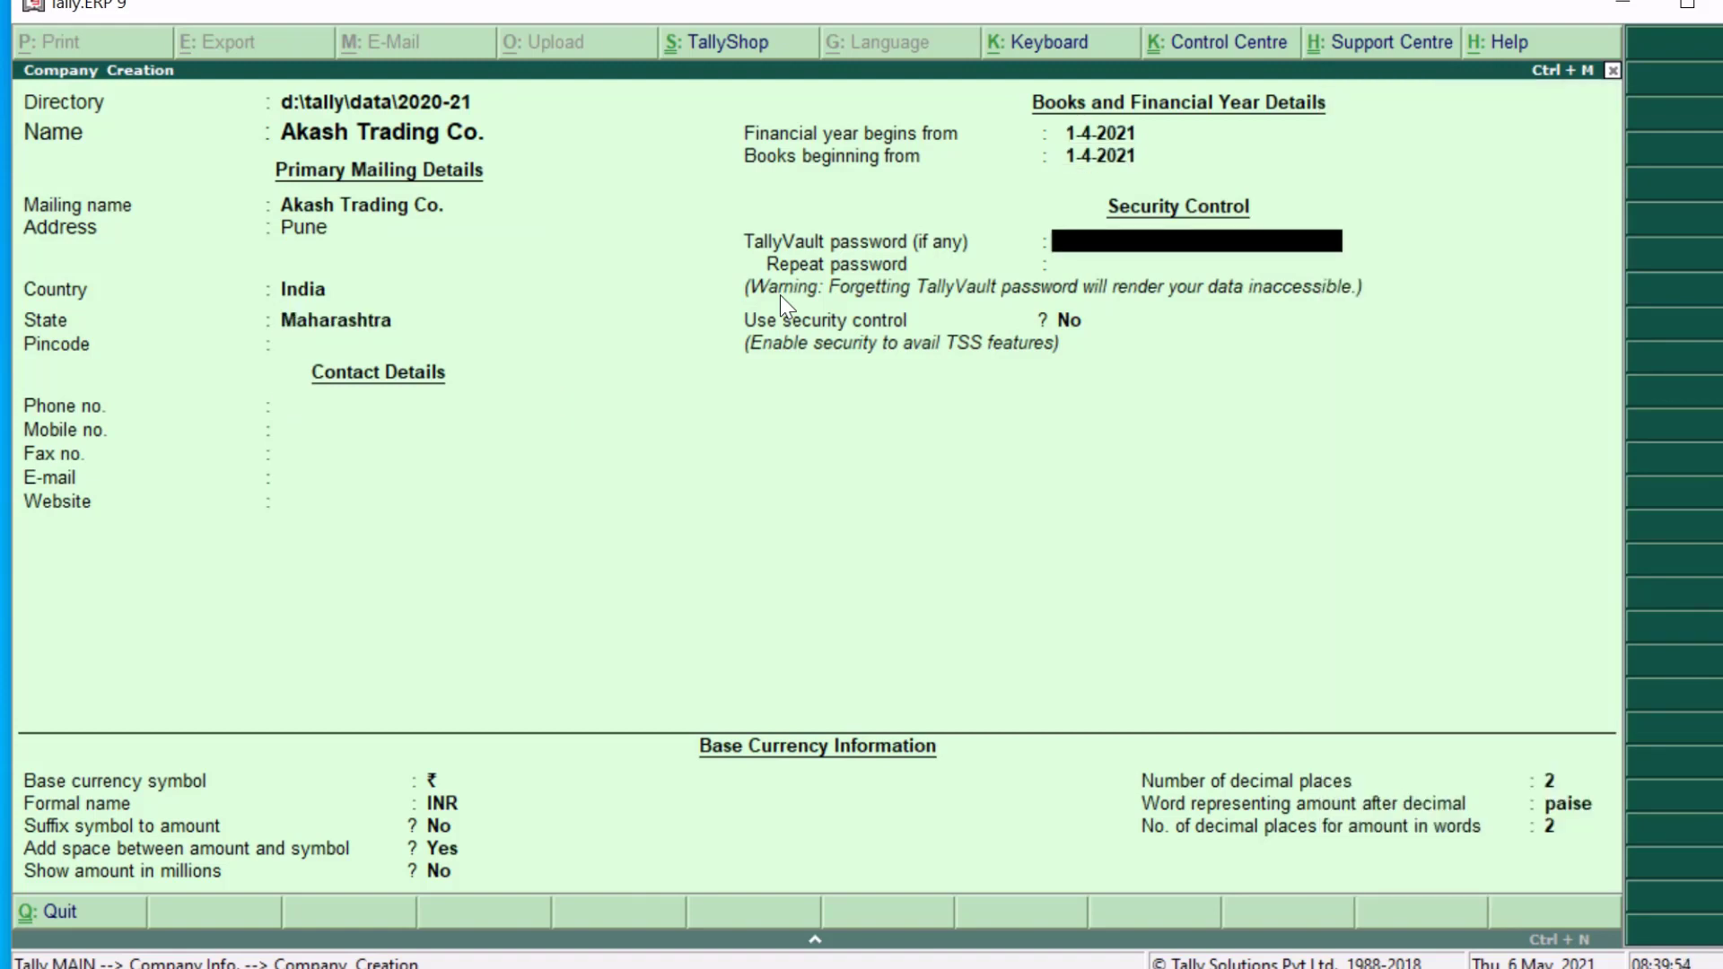
{"action": "key", "text": "Return"}
{"action": "key", "text": "Return"}
{"action": "key", "text": "Return"}
{"action": "key", "text": "Return"}
{"action": "key", "text": "Return"}
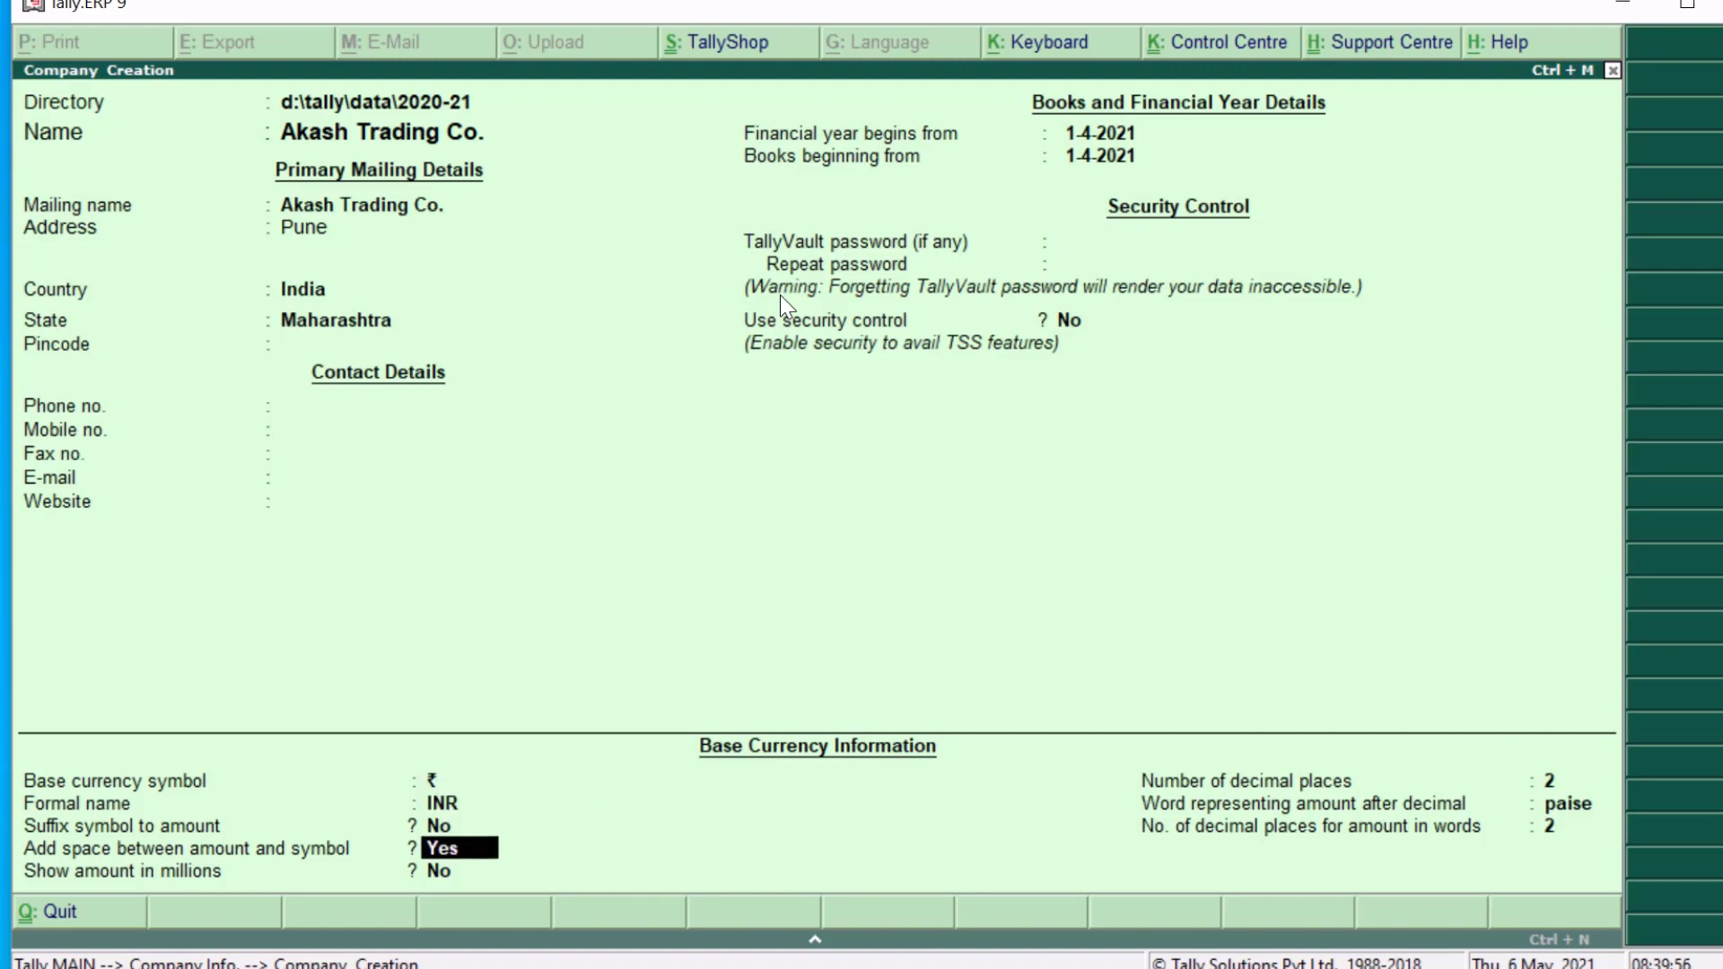
{"action": "key", "text": "Return"}
{"action": "key", "text": "Return"}
{"action": "key", "text": "Return"}
{"action": "key", "text": "Return"}
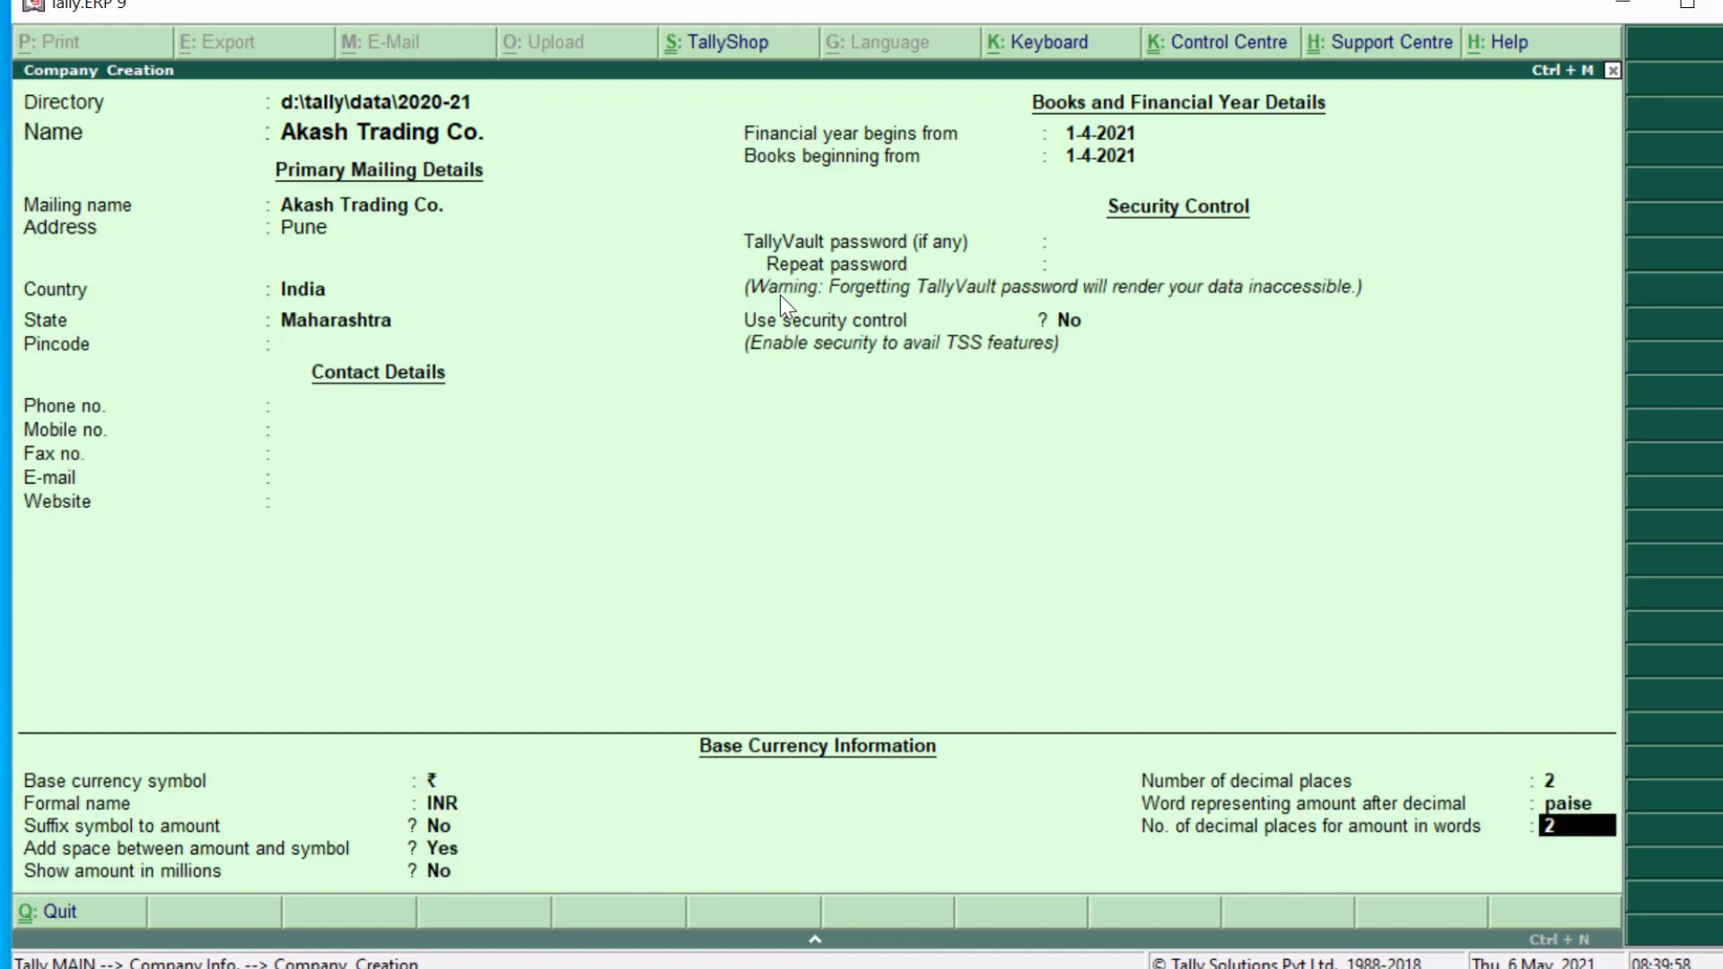
{"action": "key", "text": "Return"}
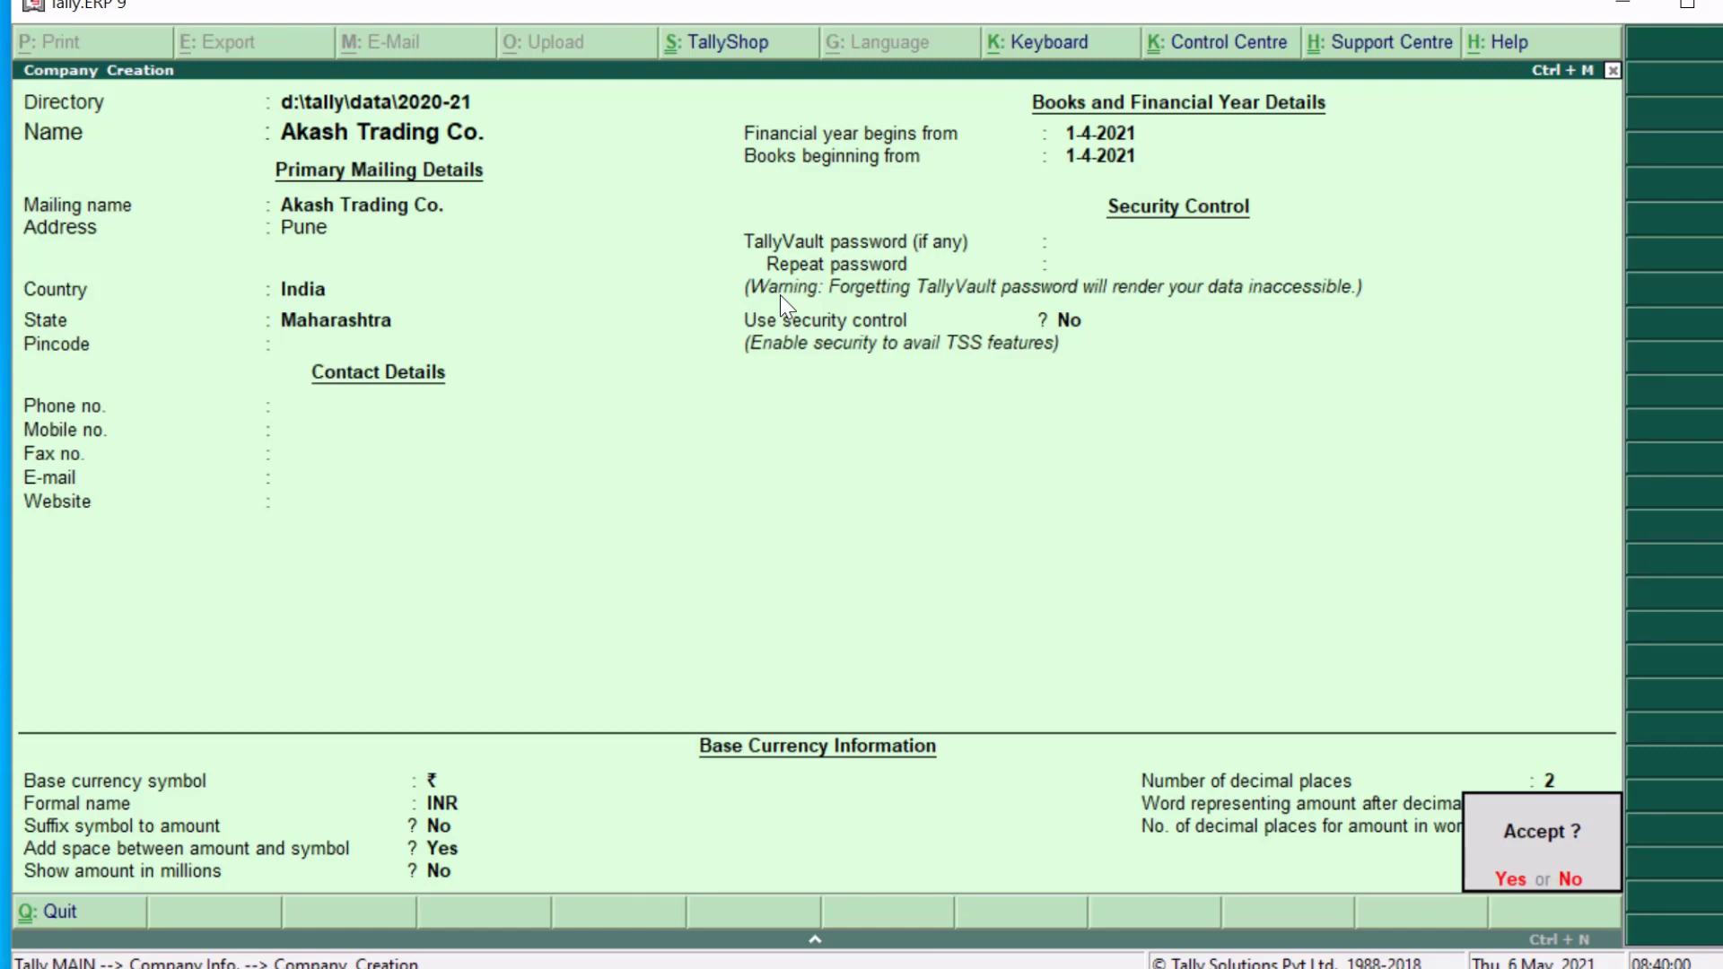
{"action": "key", "text": "Return"}
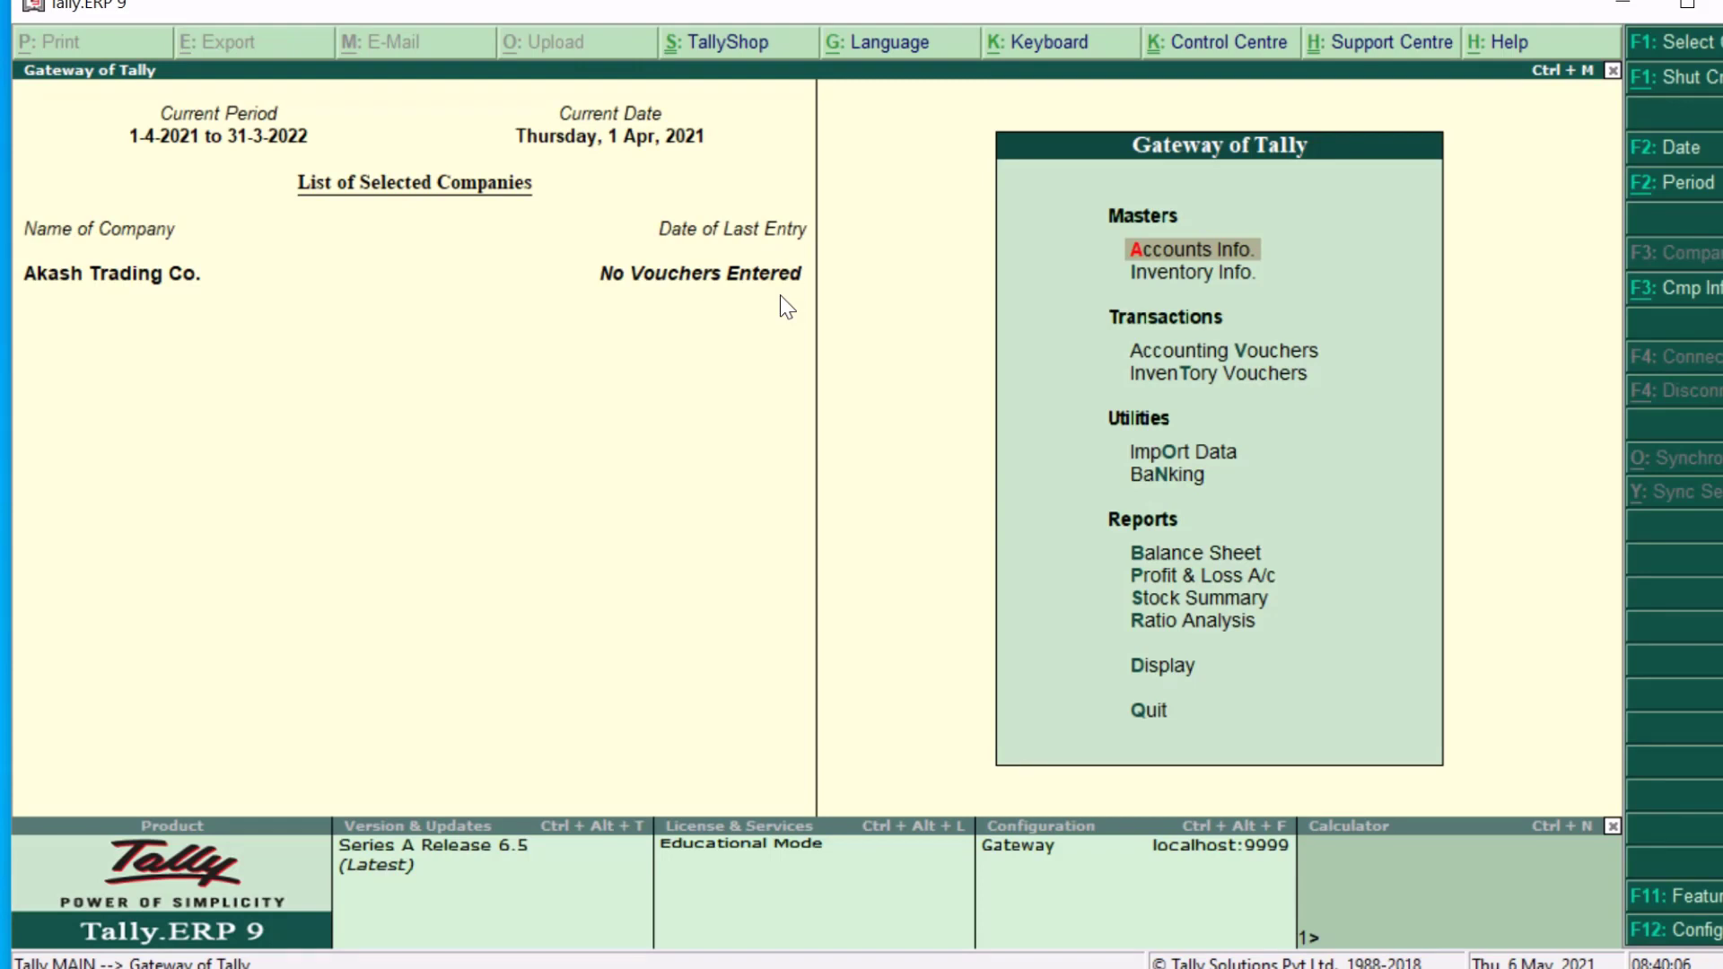
- Open multiple ledger creation from the accounts masters with All Items as the parent group
{"action": "key", "text": "Down"}
{"action": "key", "text": "Up"}
{"action": "key", "text": "Down"}
{"action": "key", "text": "Up"}
{"action": "key", "text": "Return"}
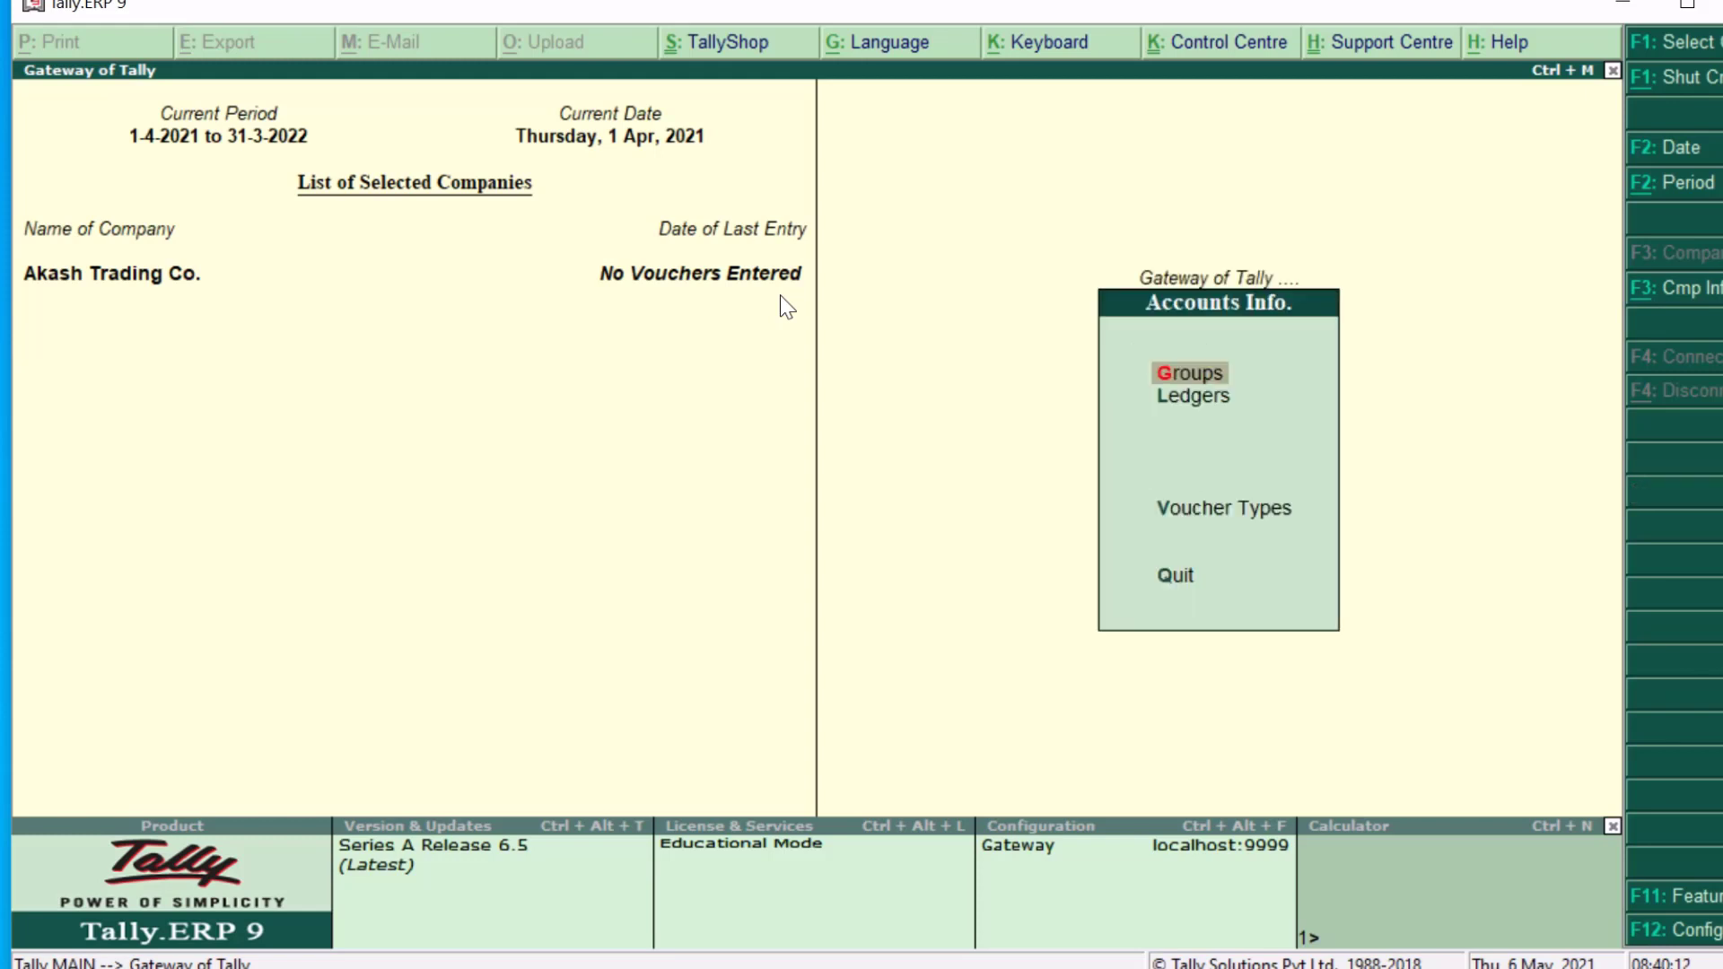
{"action": "key", "text": "Down"}
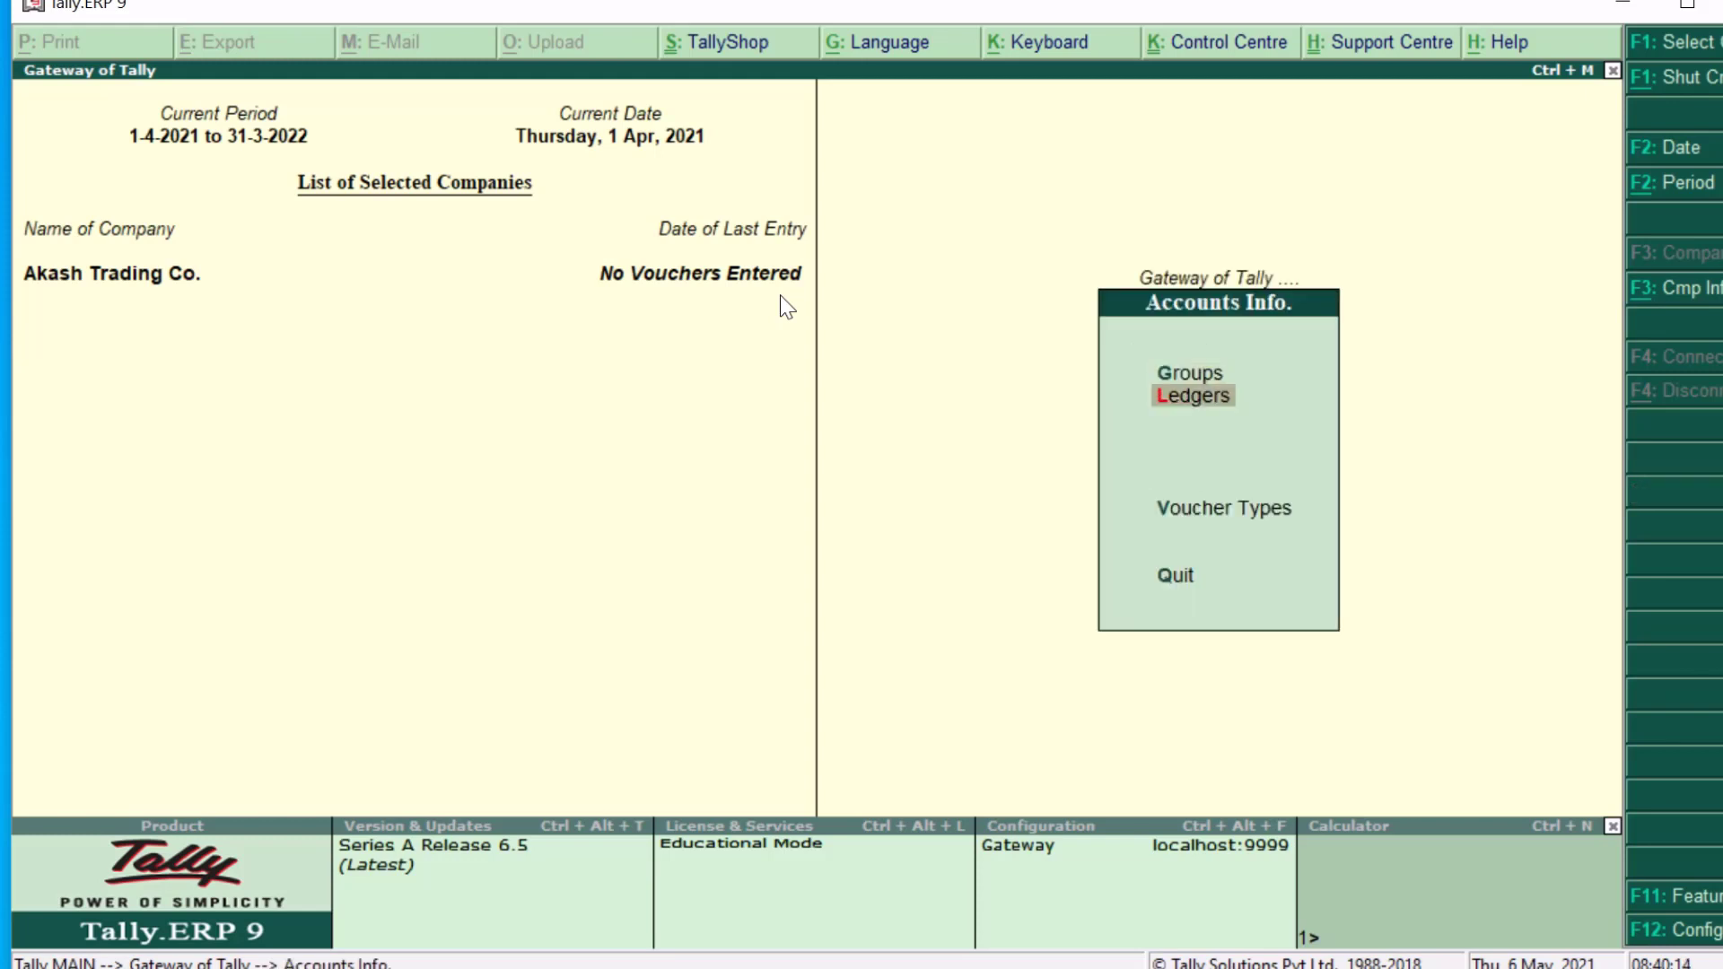
{"action": "key", "text": "Return"}
{"action": "key", "text": "Down"}
{"action": "key", "text": "Down"}
{"action": "key", "text": "Down"}
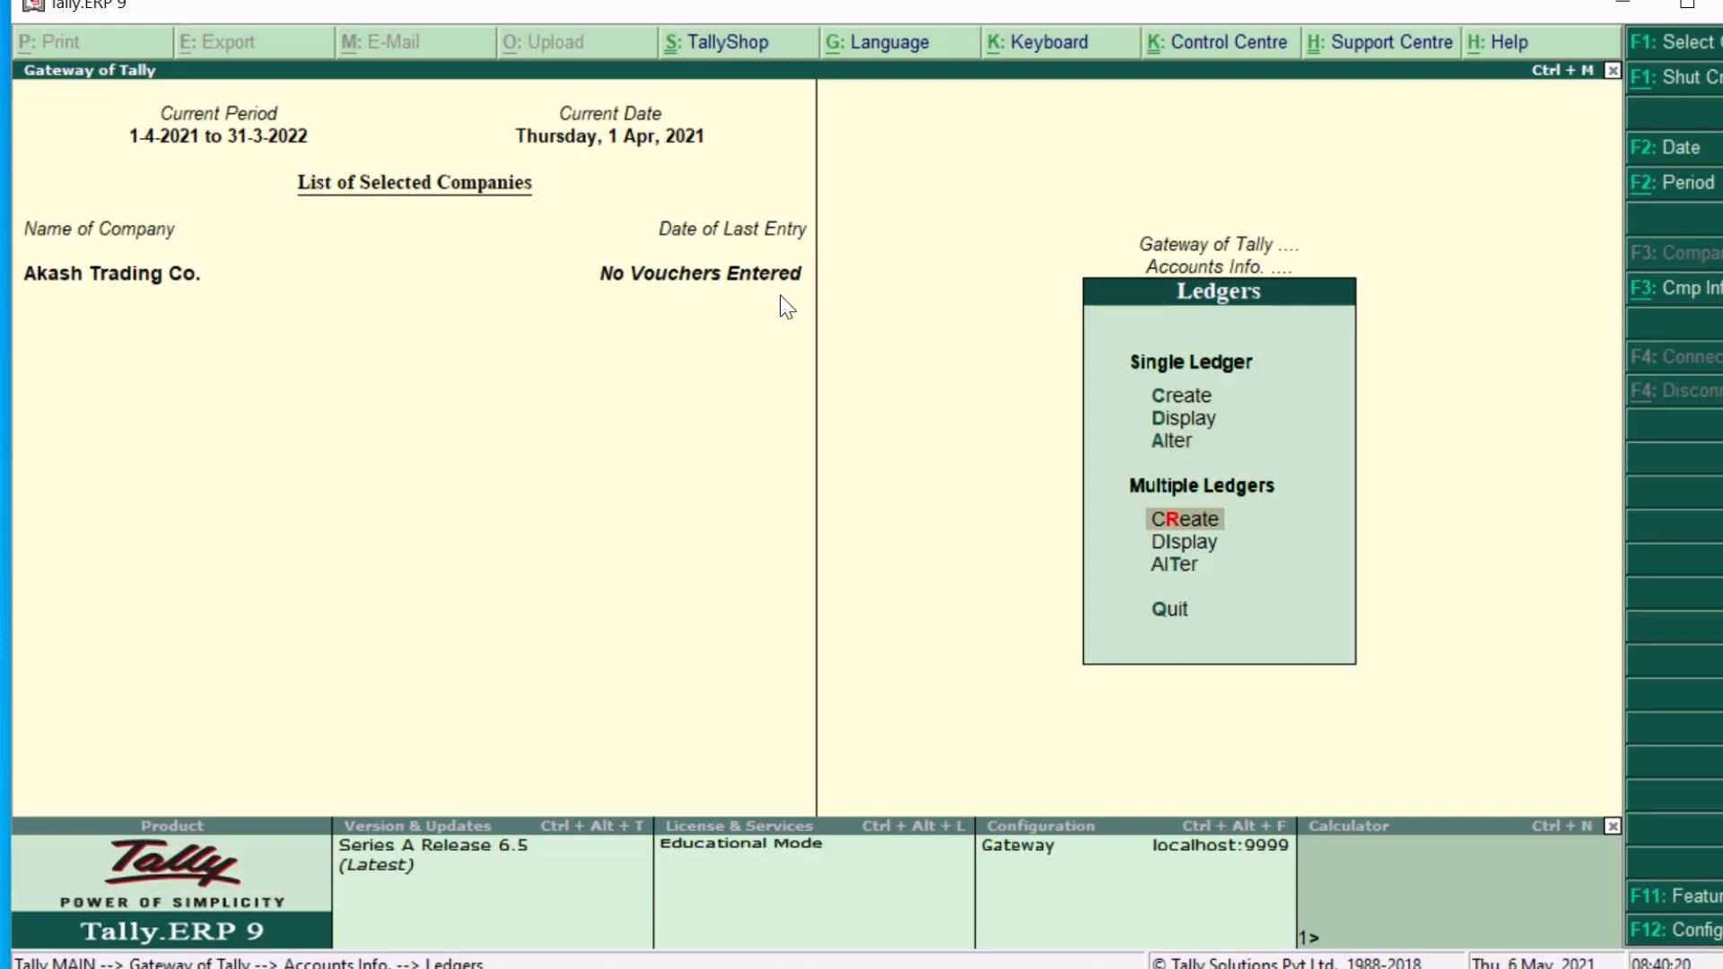
{"action": "key", "text": "Return"}
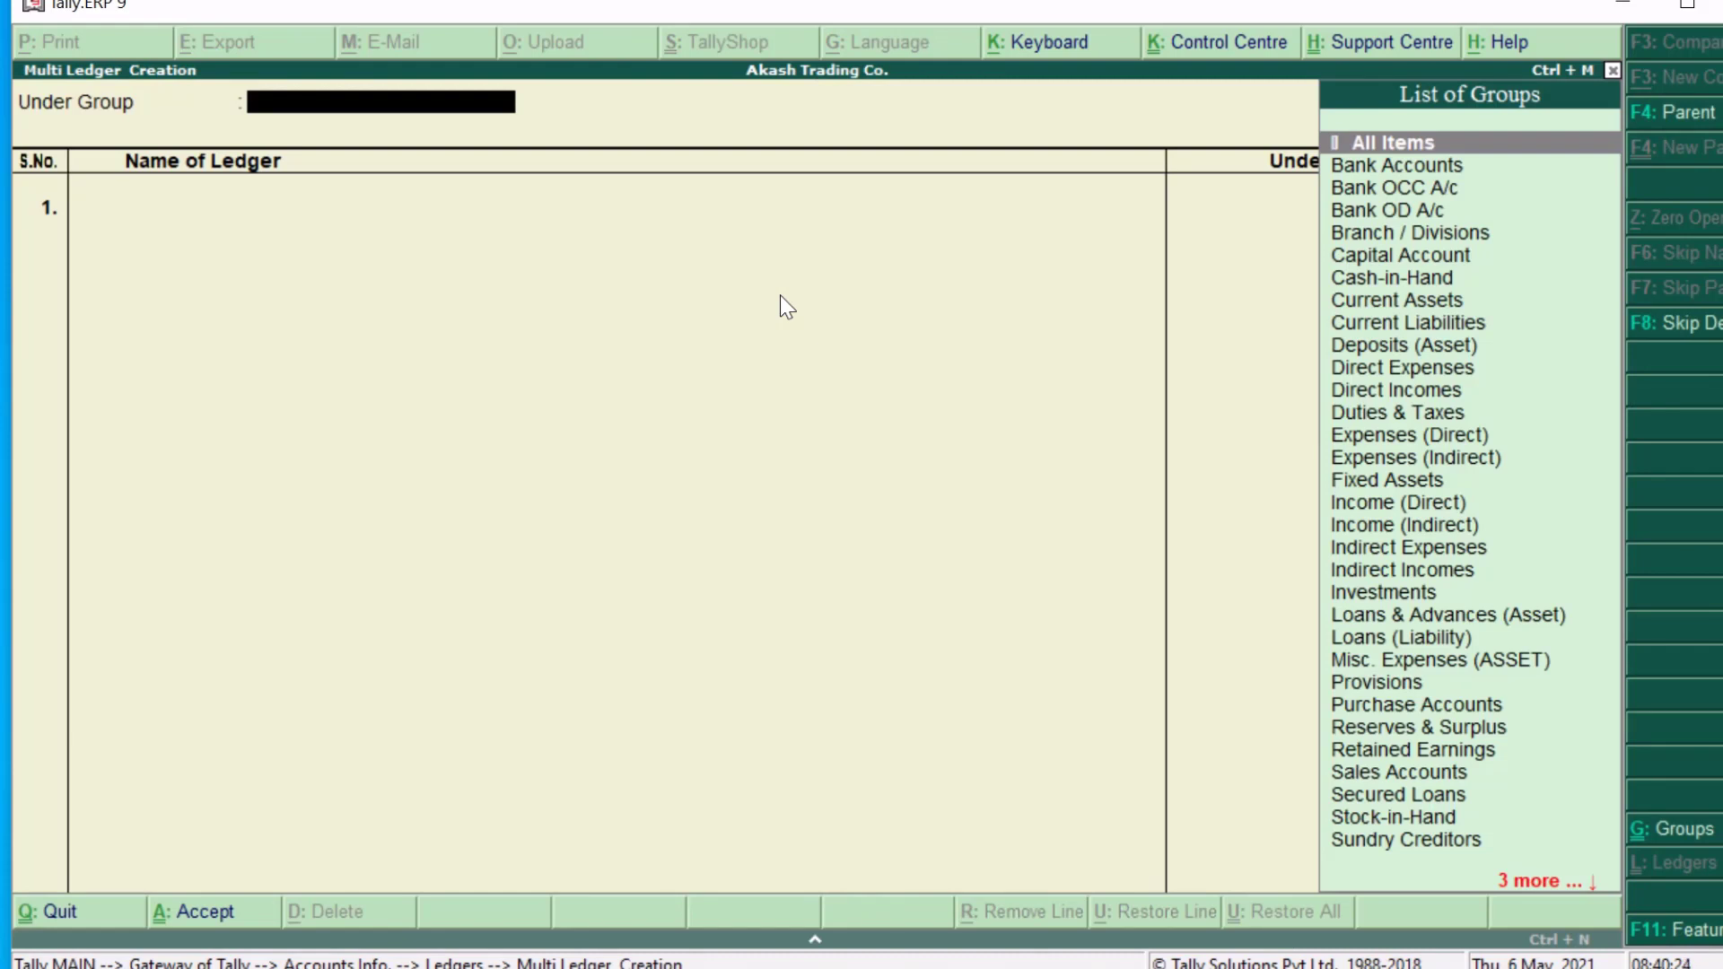
{"action": "key", "text": "Return"}
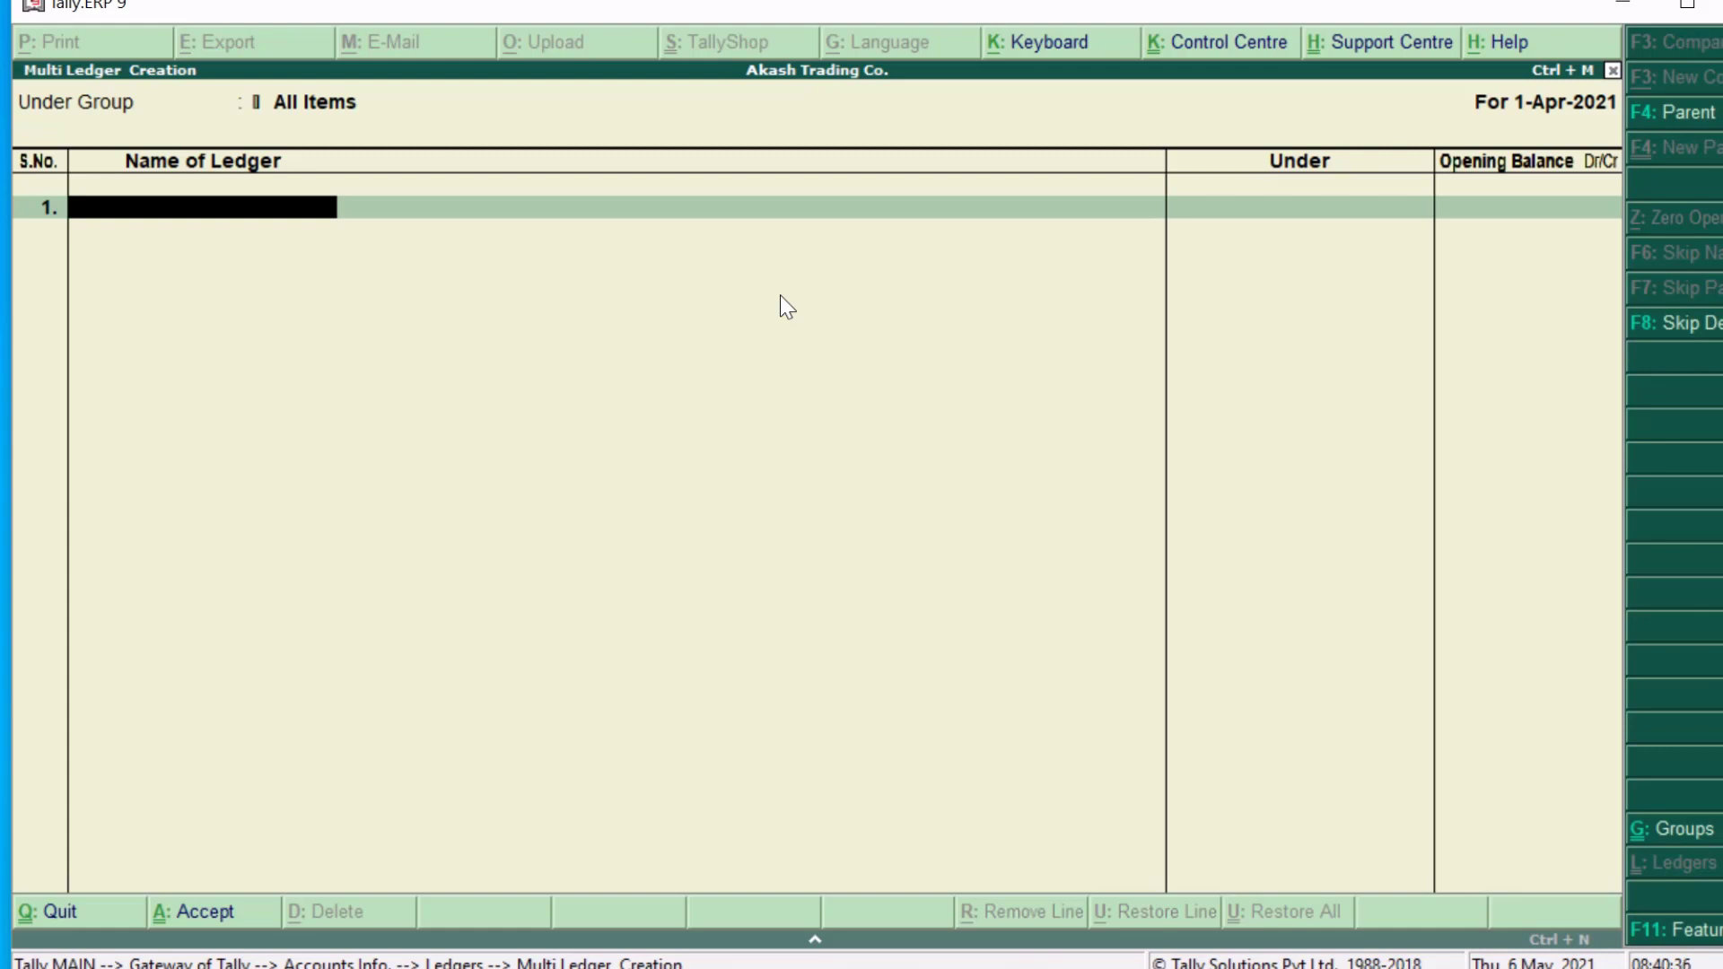
- Add the ledger Capital A/c under the Capital Account group without an opening balance
{"action": "type", "text": "Capital A/c"}
{"action": "key", "text": "Return"}
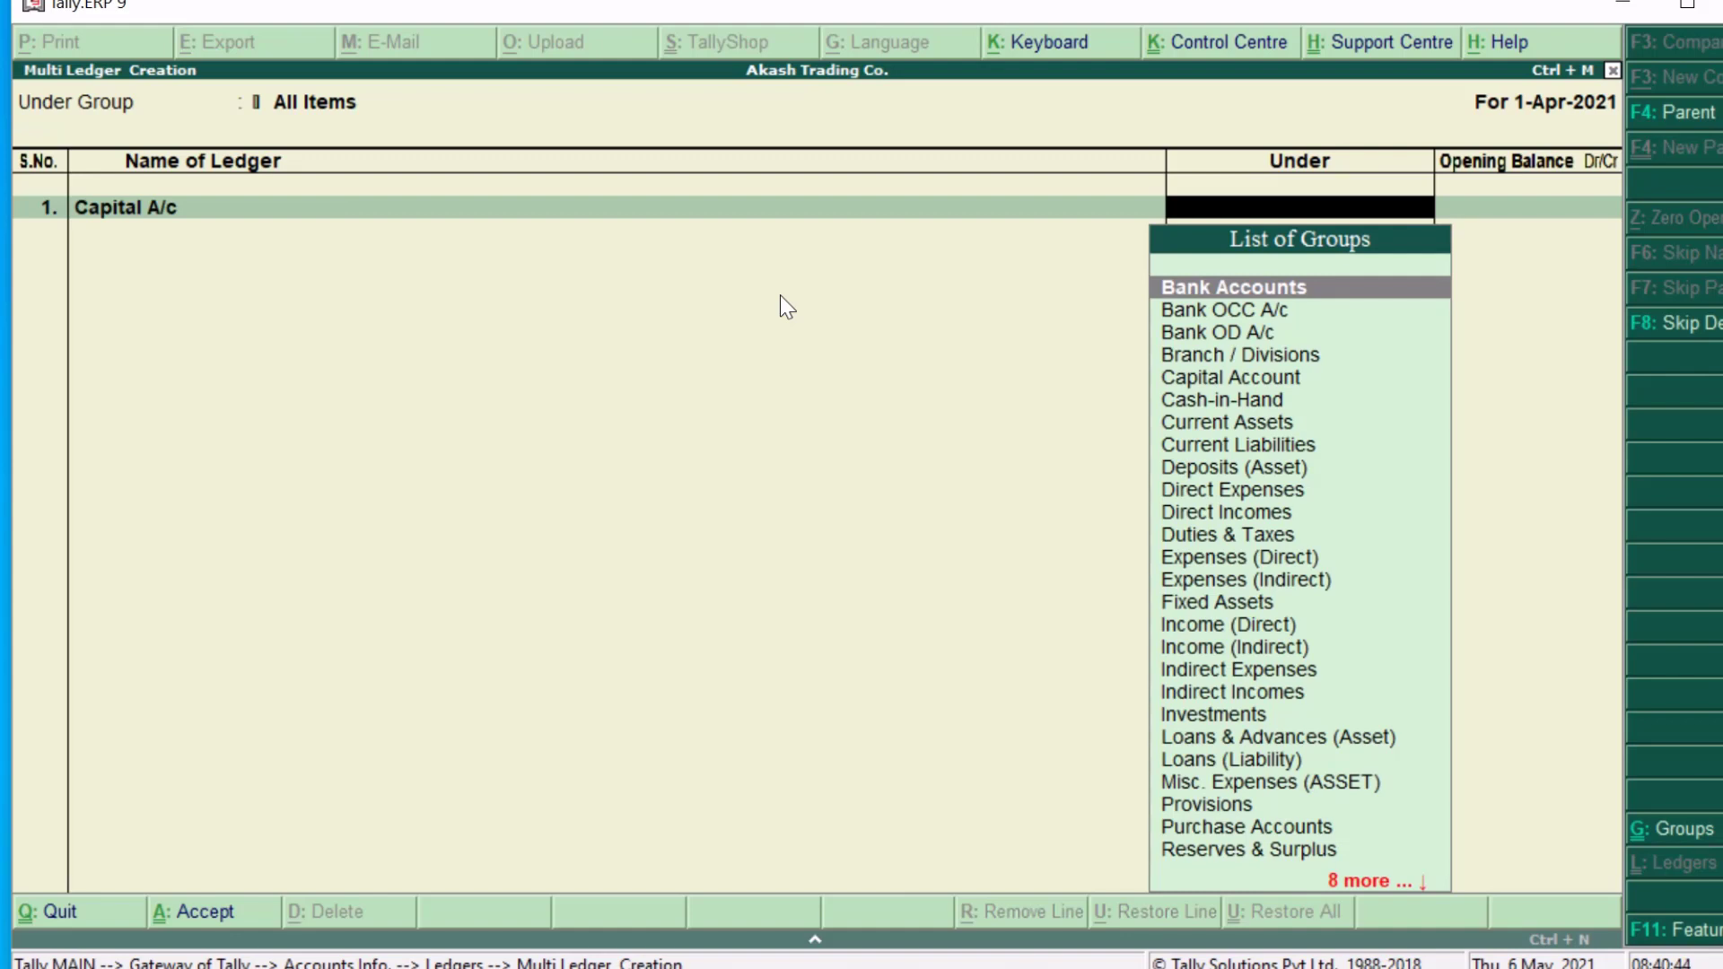
{"action": "type", "text": "Ca"}
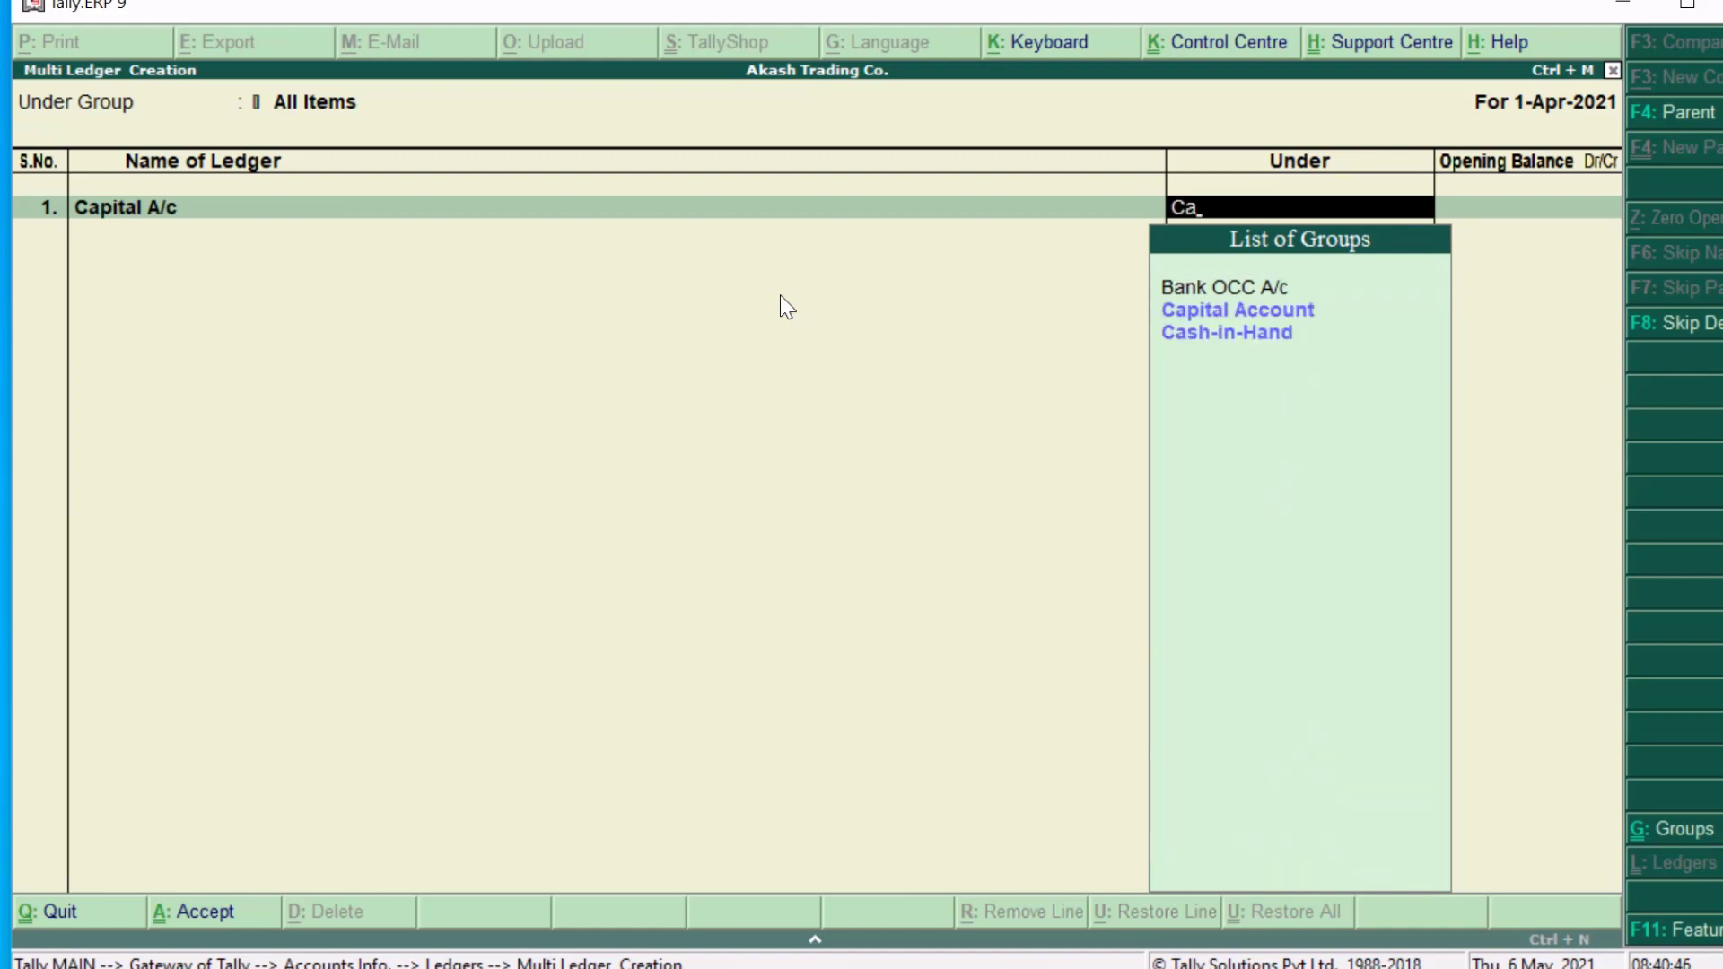
{"action": "key", "text": "Down"}
{"action": "key", "text": "Return"}
{"action": "key", "text": "Return"}
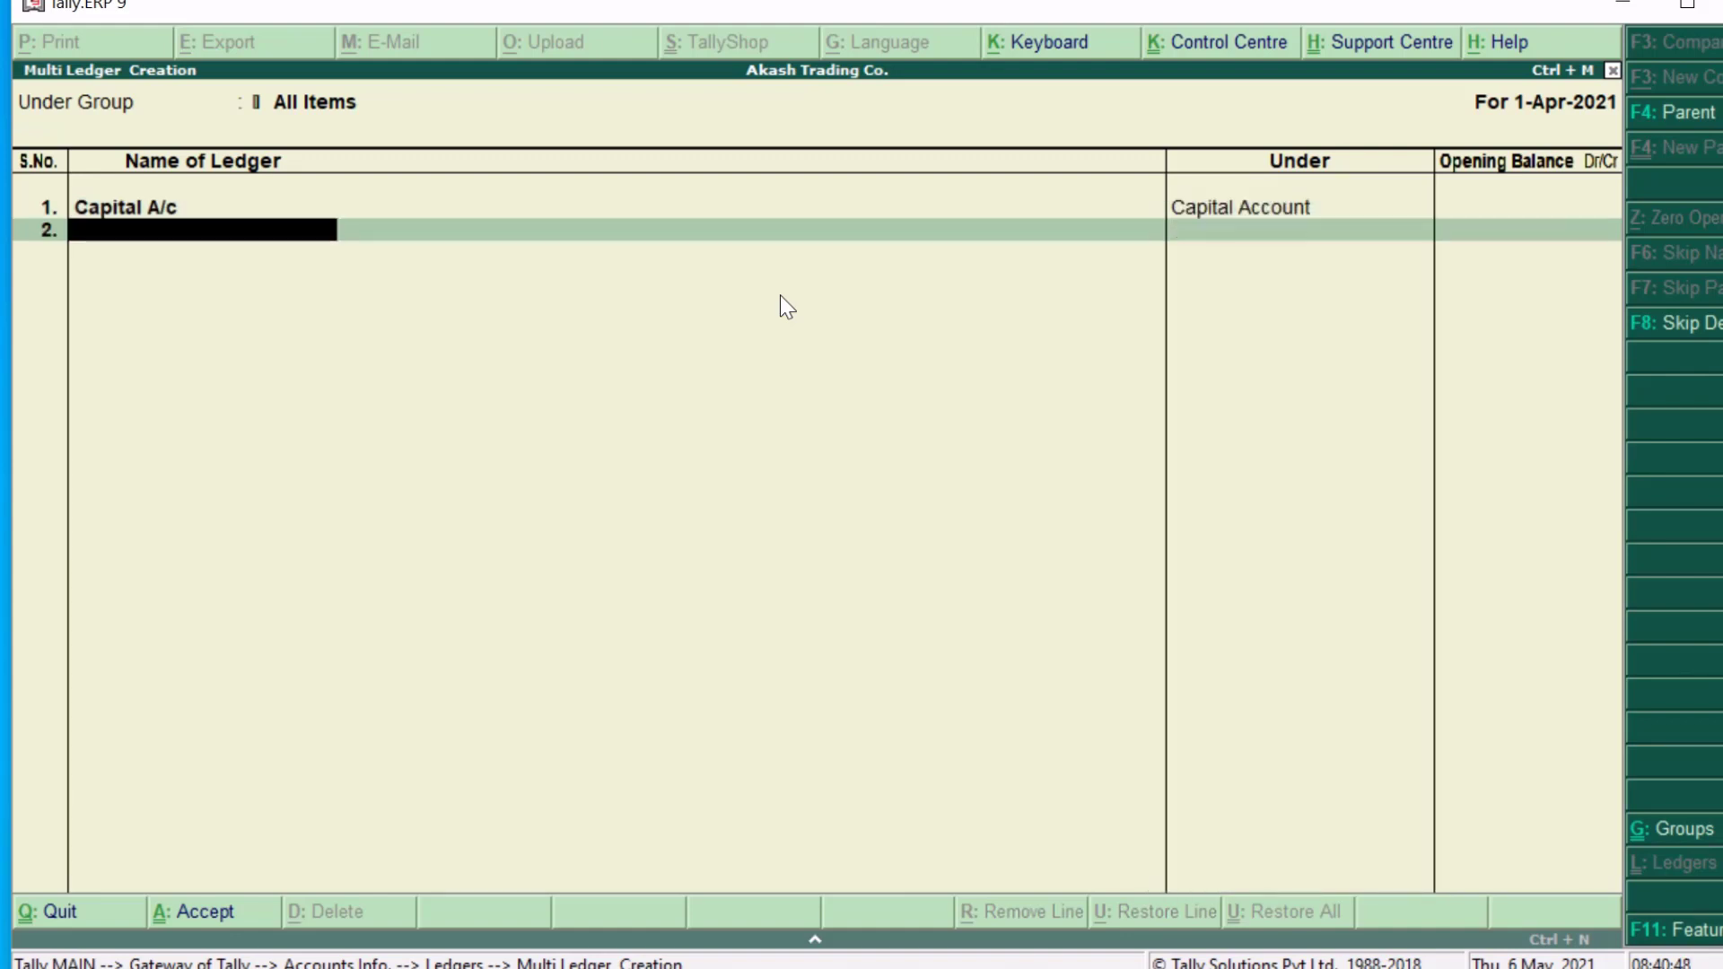
- Add the ledger Bank of India A/c under the Bank Accounts group without an opening balance
{"action": "type", "text": "Bank of Indi"}
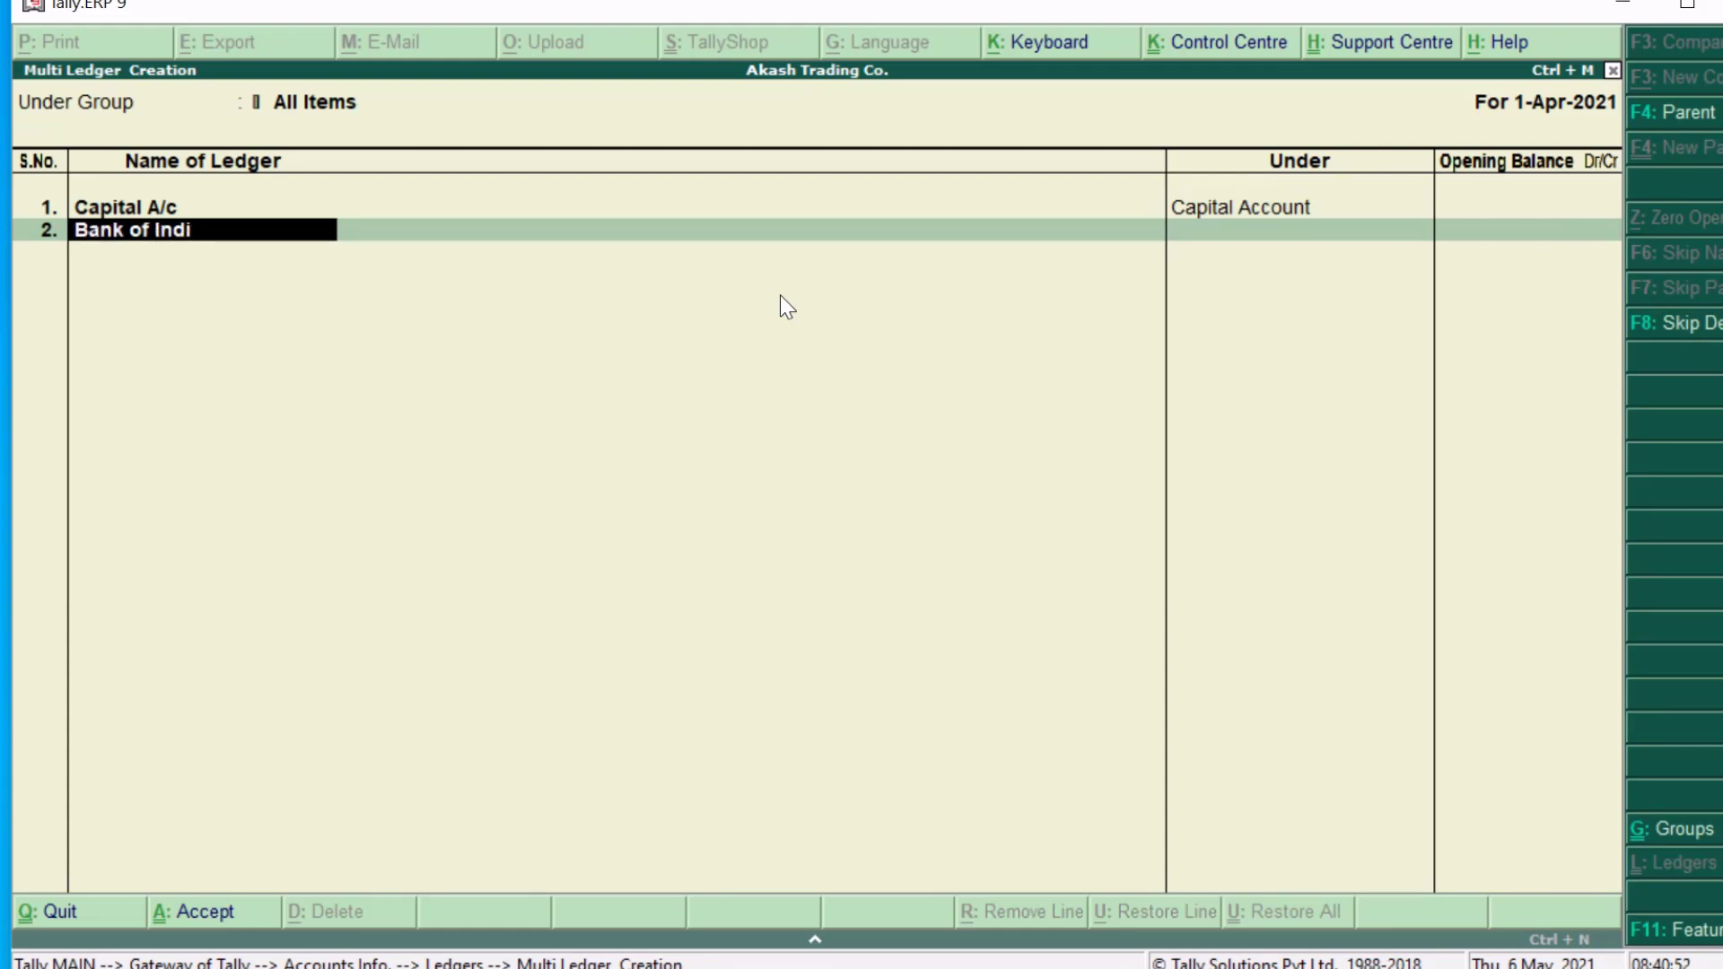
{"action": "type", "text": "a a/c"}
{"action": "key", "text": "Return"}
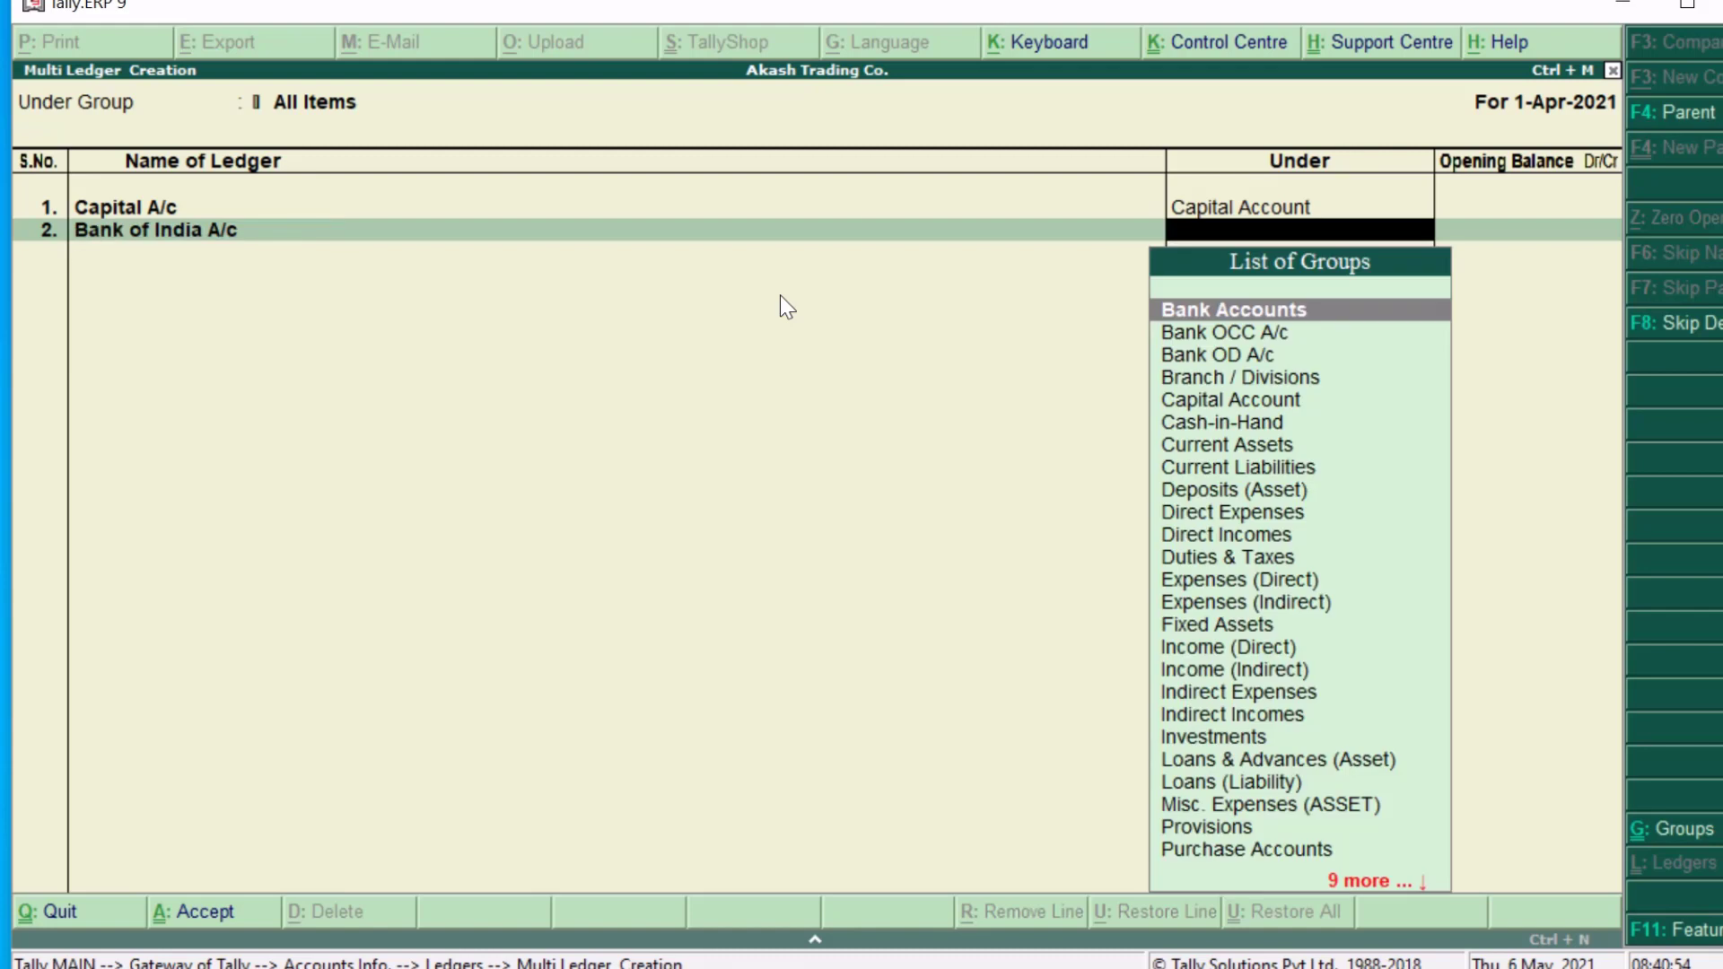
{"action": "type", "text": "Ba"}
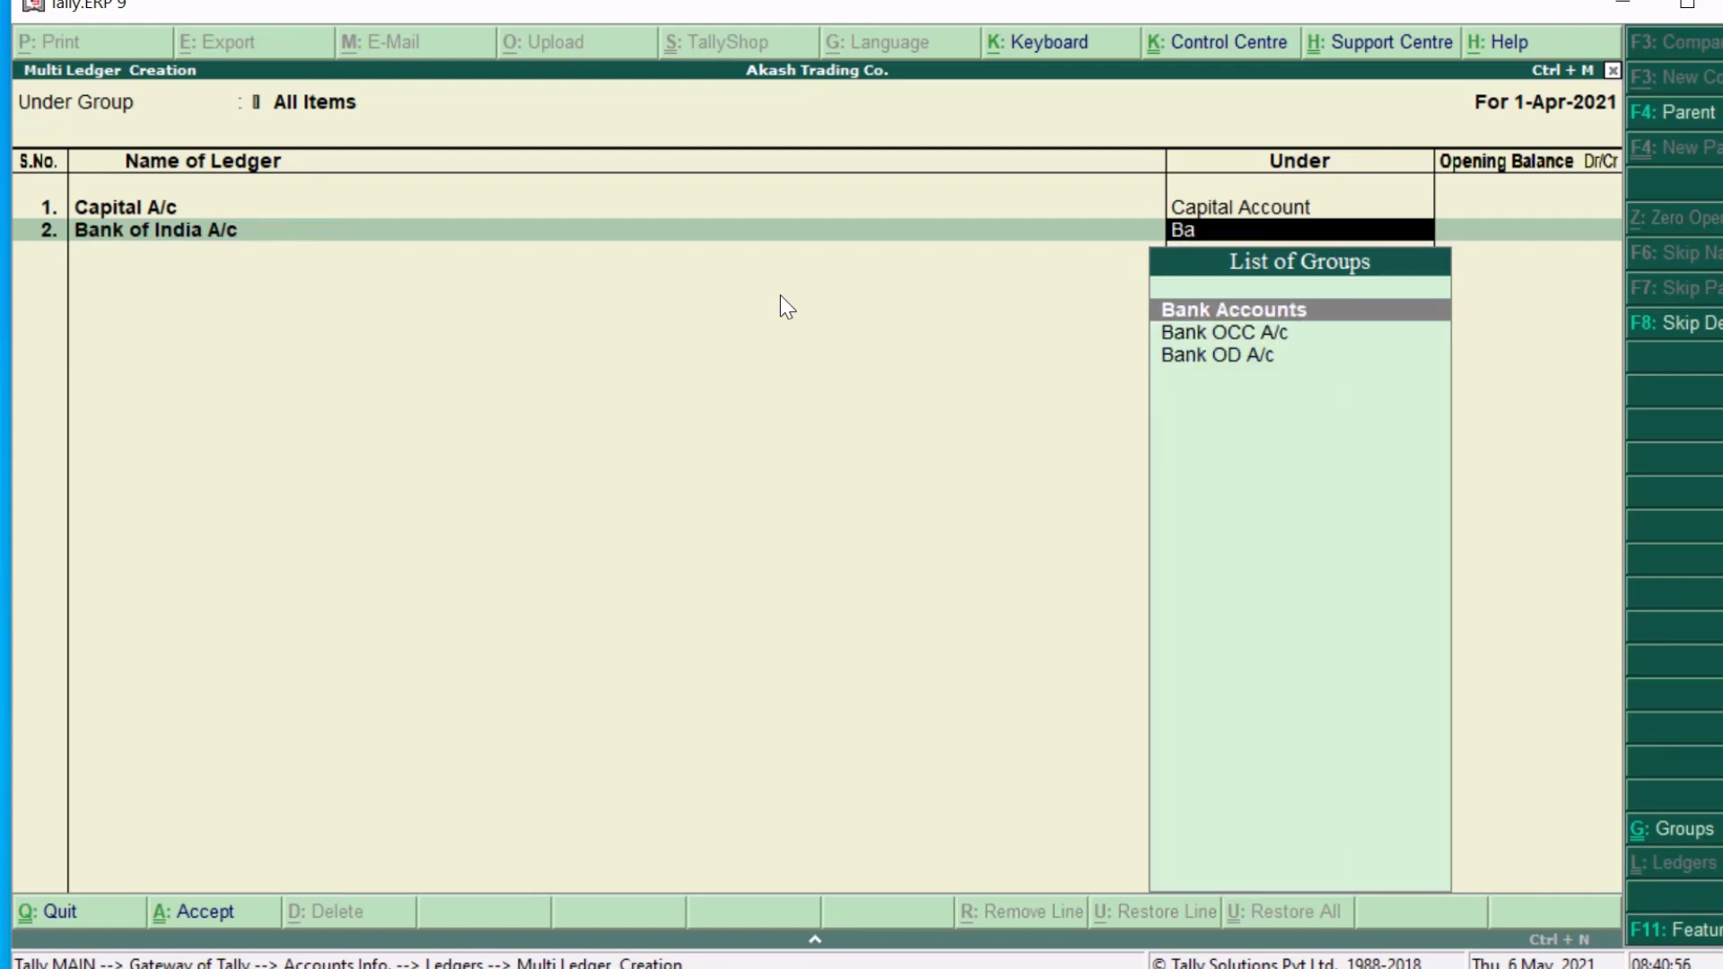
{"action": "key", "text": "Return"}
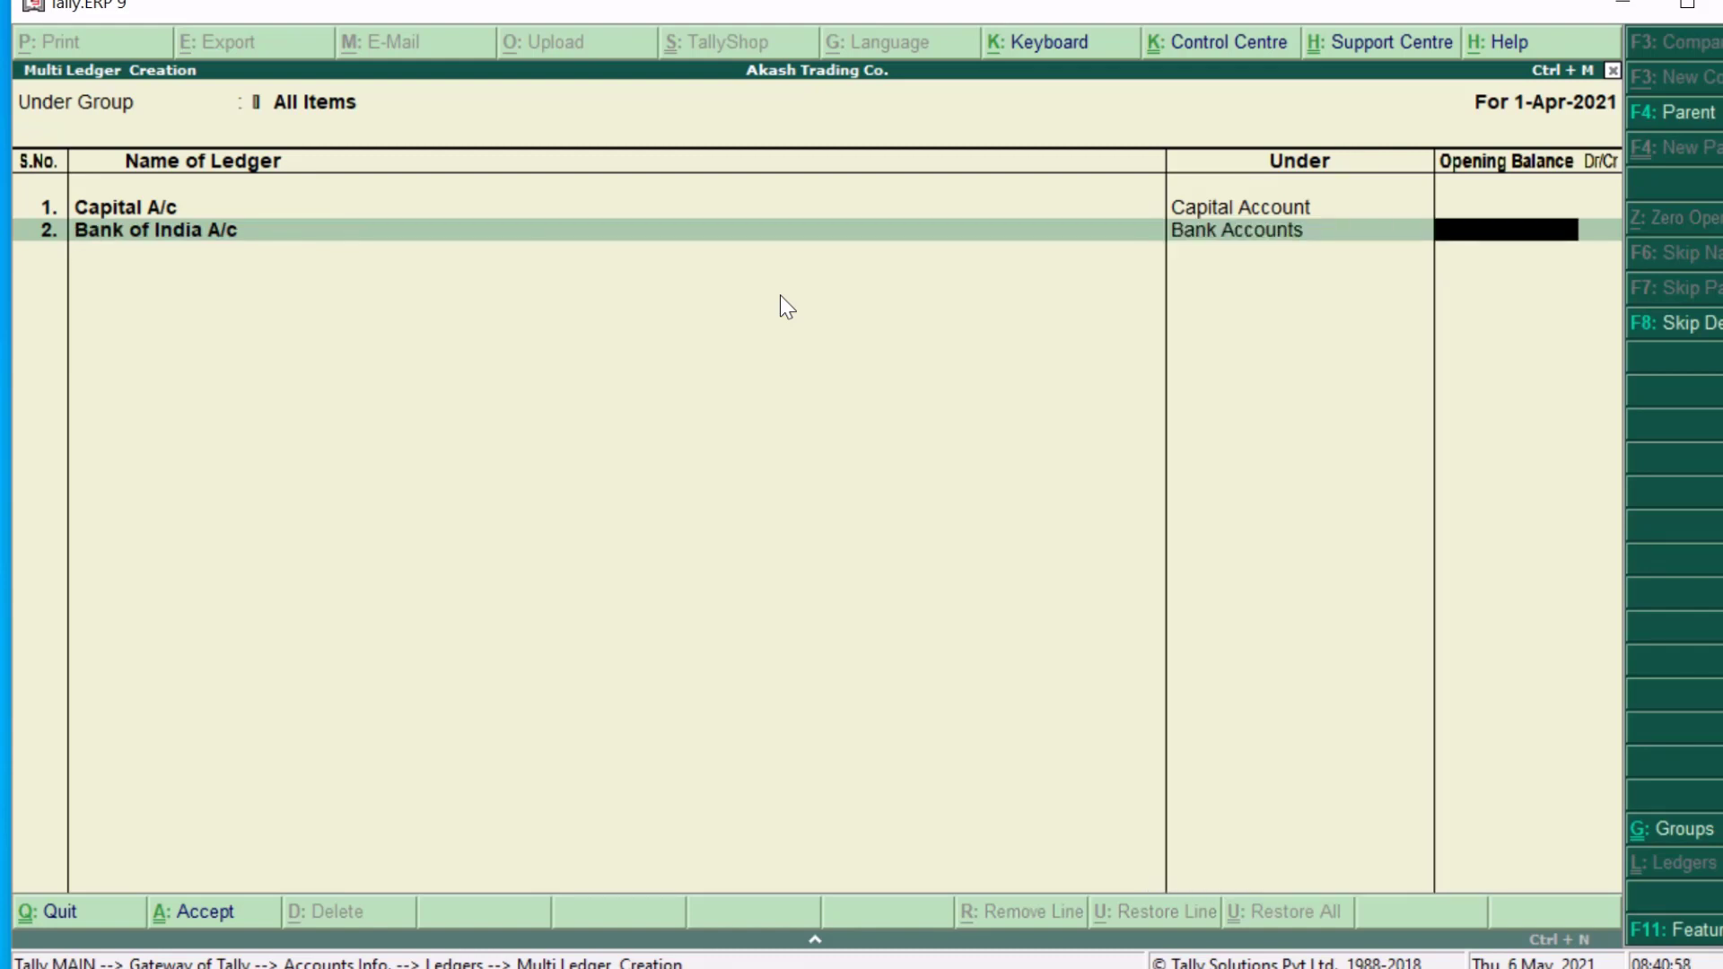
{"action": "key", "text": "Return"}
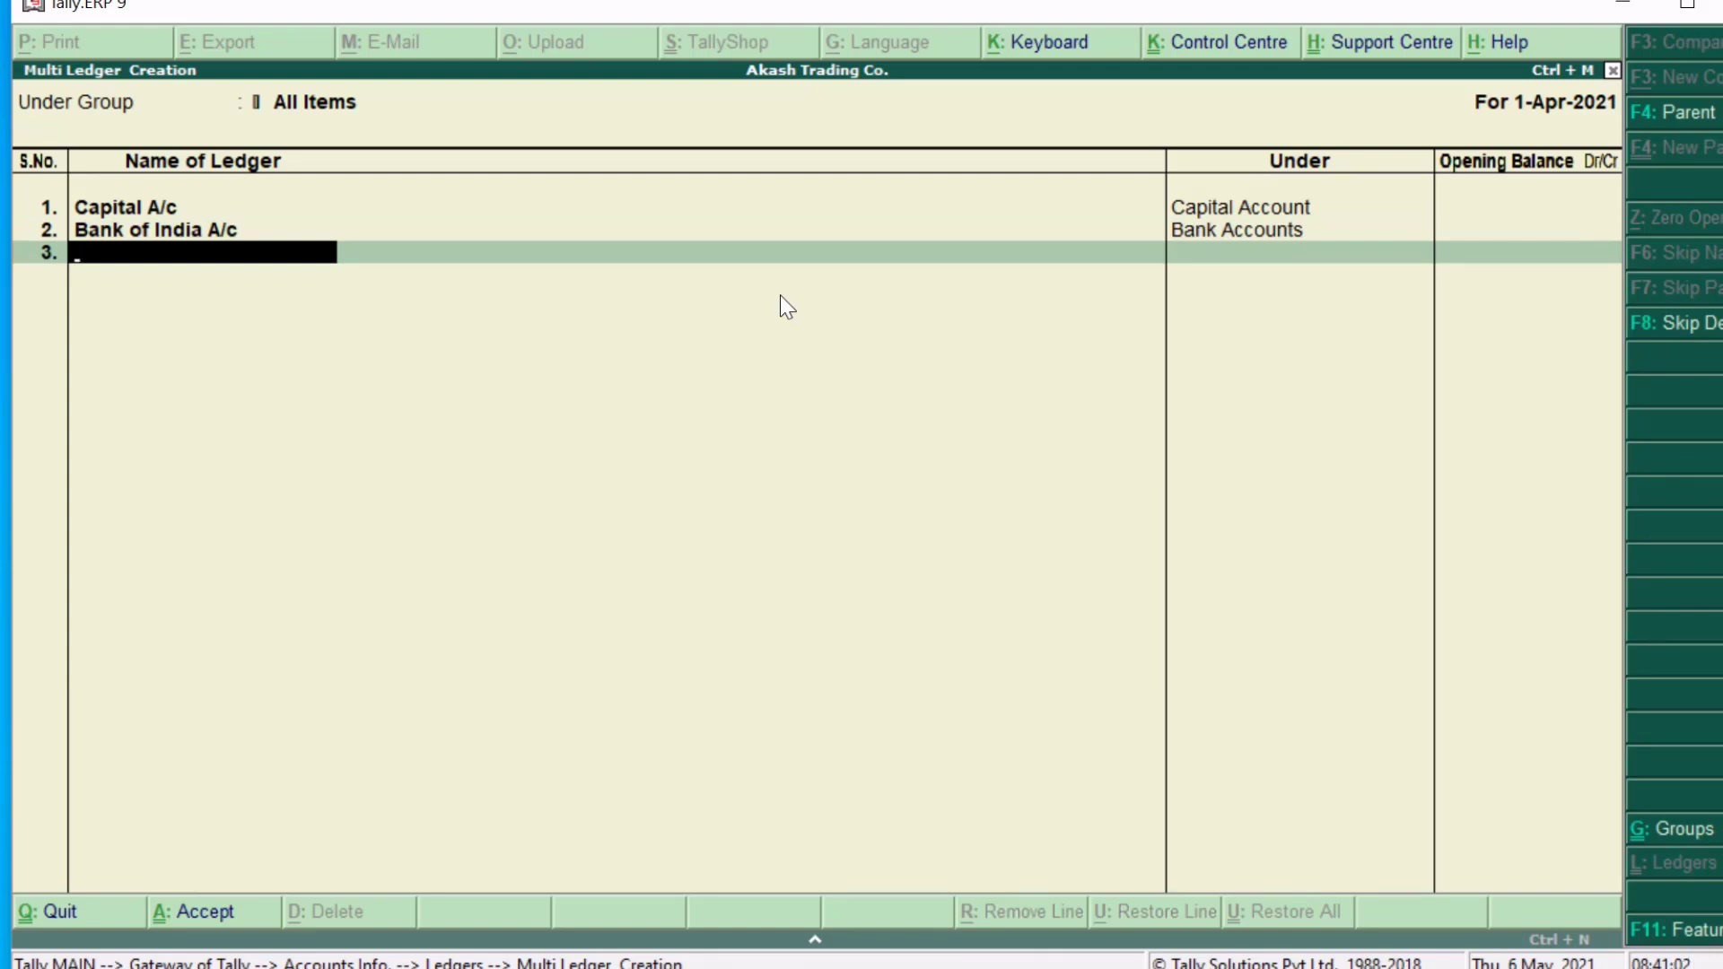
- Add the ledger Salary A/c under the Expenses (Indirect) group without an opening balance
{"action": "type", "text": "Salary A/c"}
{"action": "key", "text": "Return"}
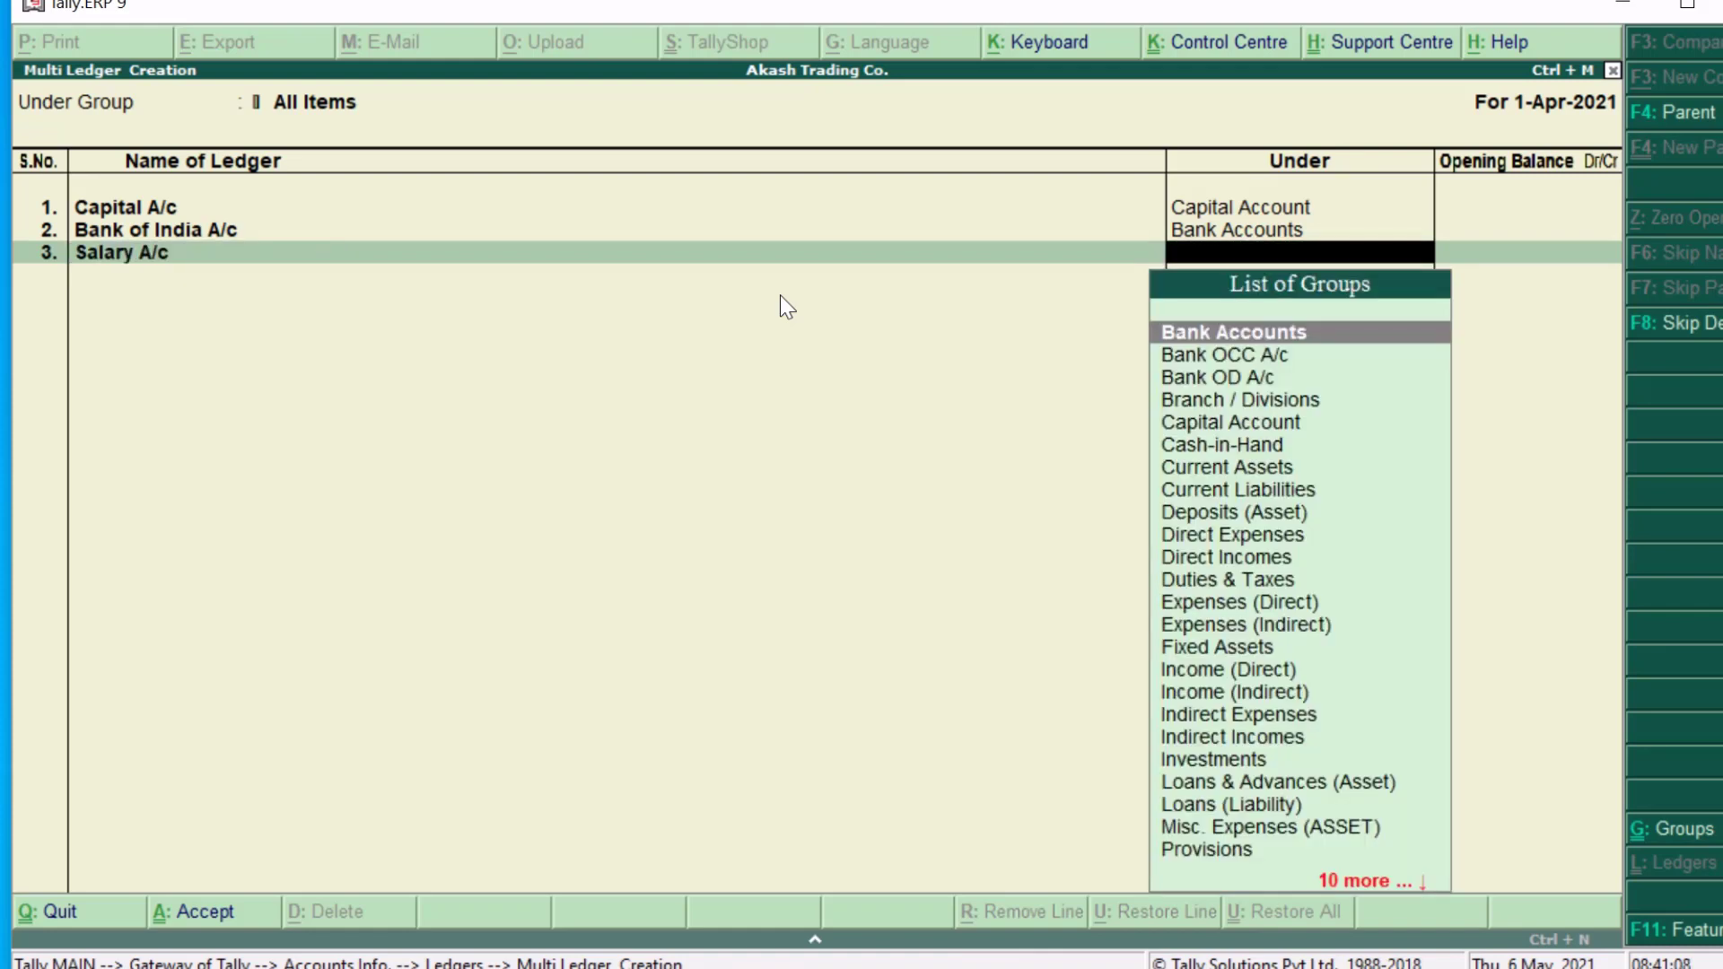
{"action": "type", "text": "E"}
{"action": "key", "text": "Down"}
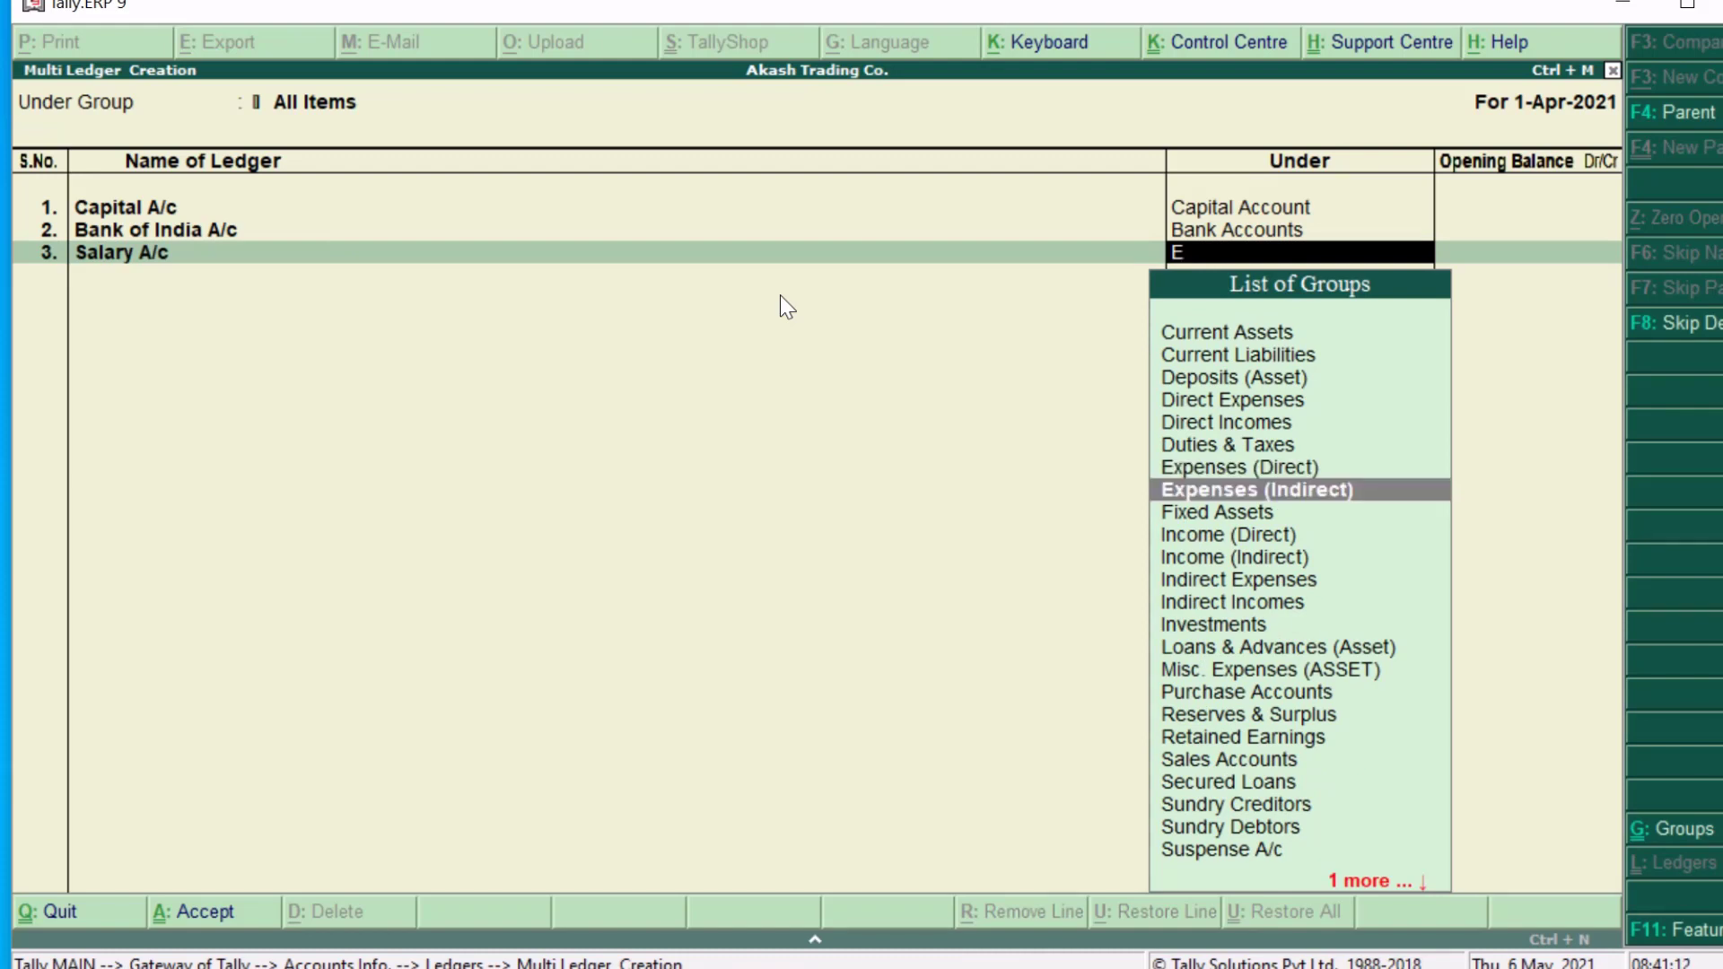
{"action": "key", "text": "Return"}
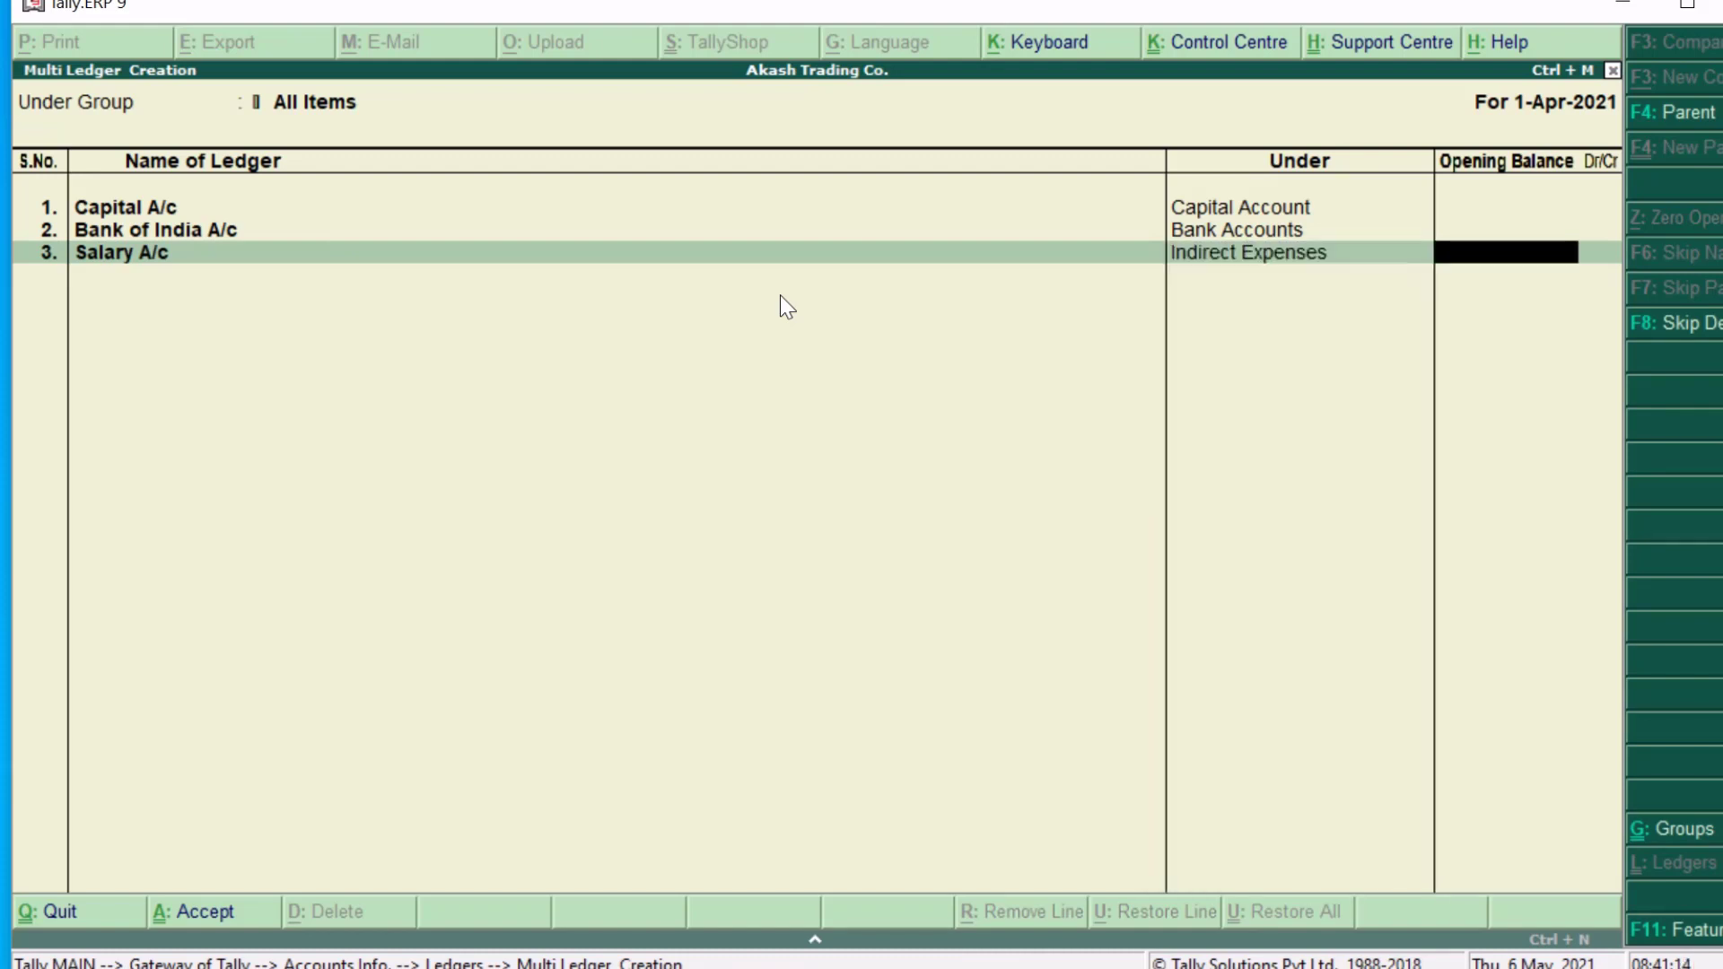
{"action": "key", "text": "Return"}
- Add the ledger Furniture under the Fixed Assets group without an opening balance
{"action": "type", "text": "Fum"}
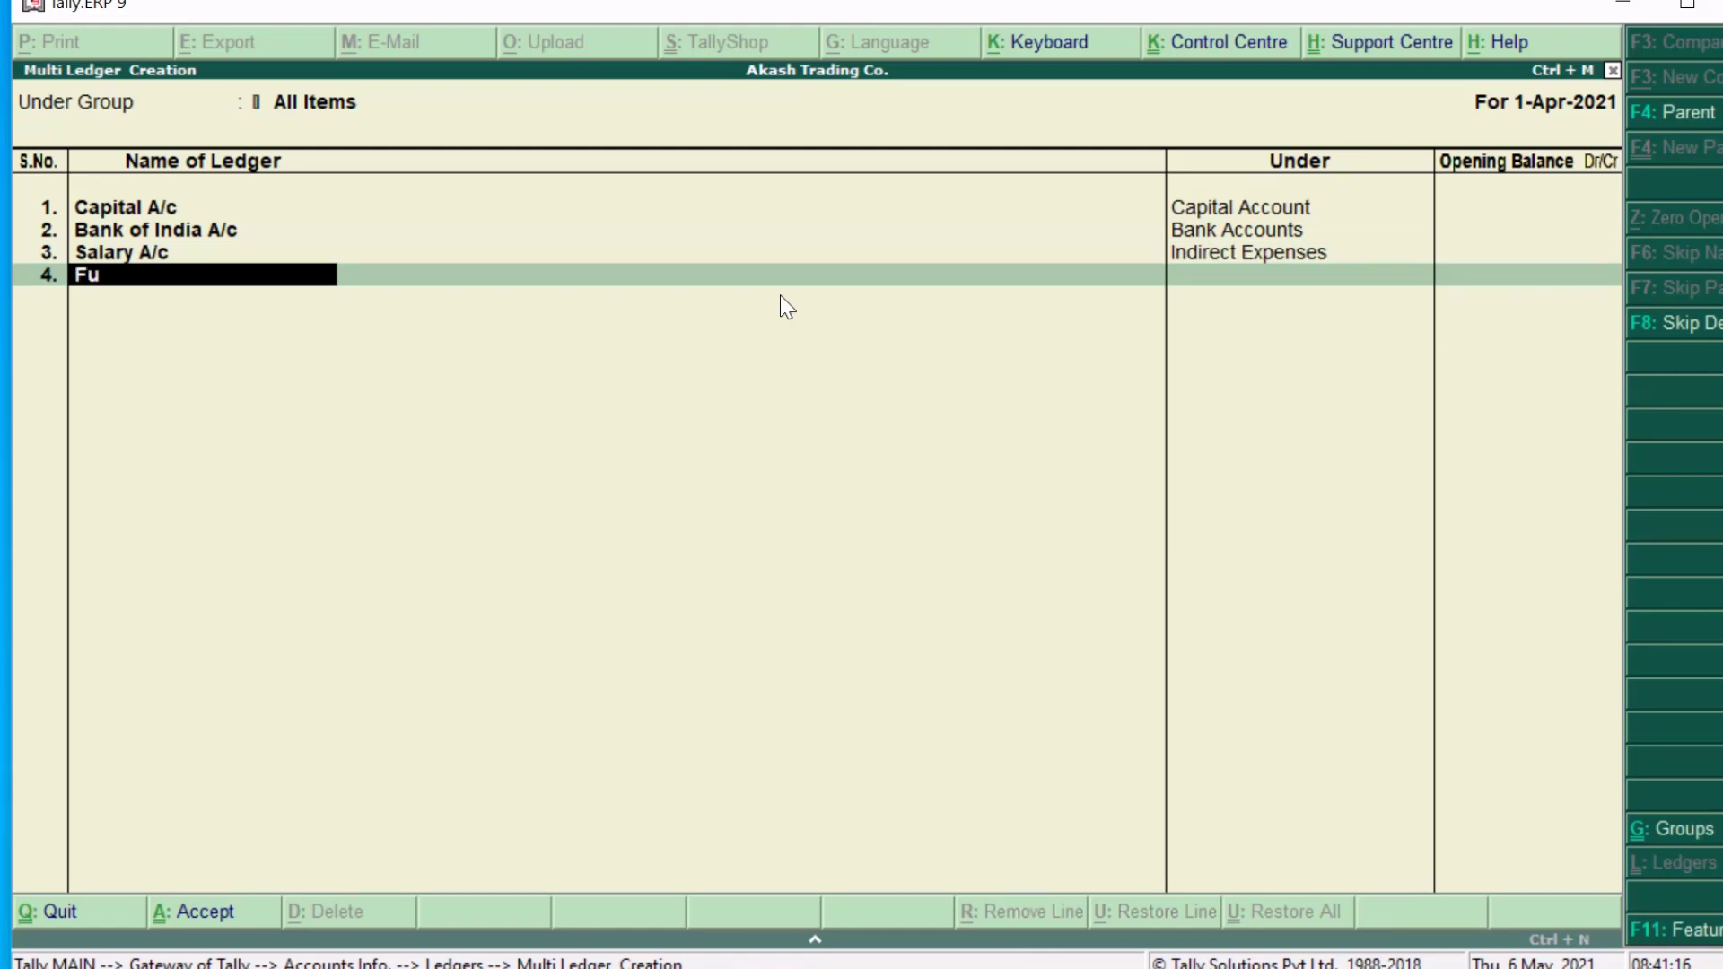
{"action": "key", "text": "BackSpace"}
{"action": "type", "text": "rniture"}
{"action": "key", "text": "Return"}
{"action": "type", "text": "f"}
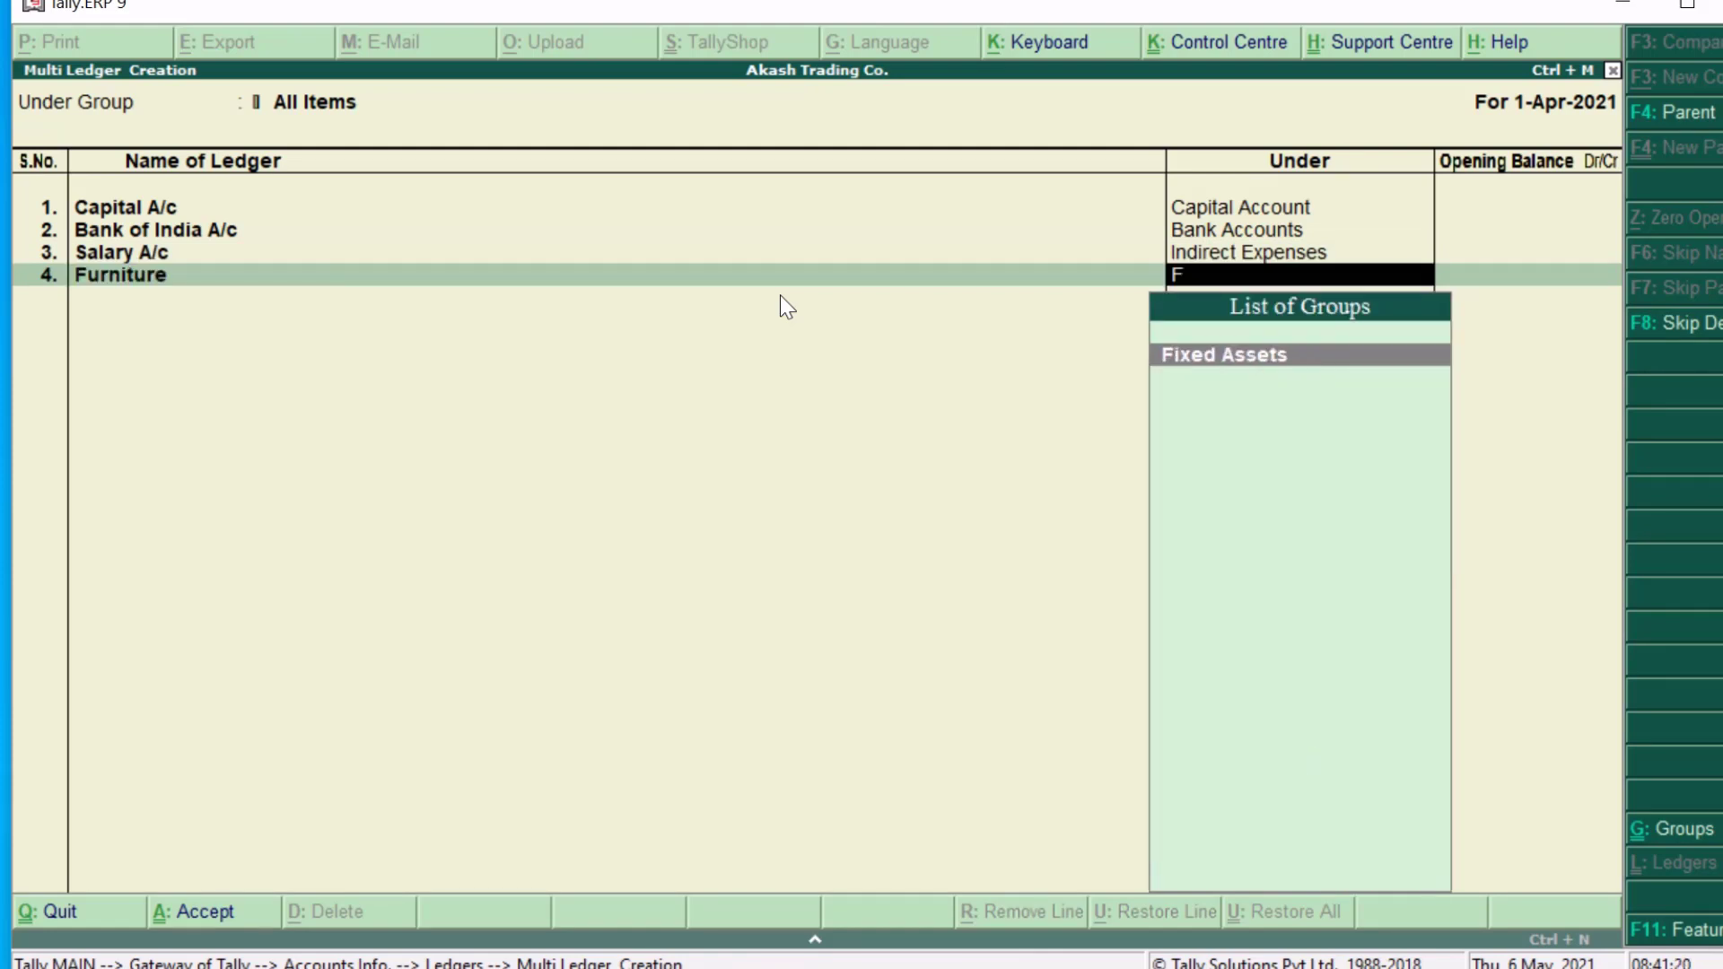
{"action": "key", "text": "Return"}
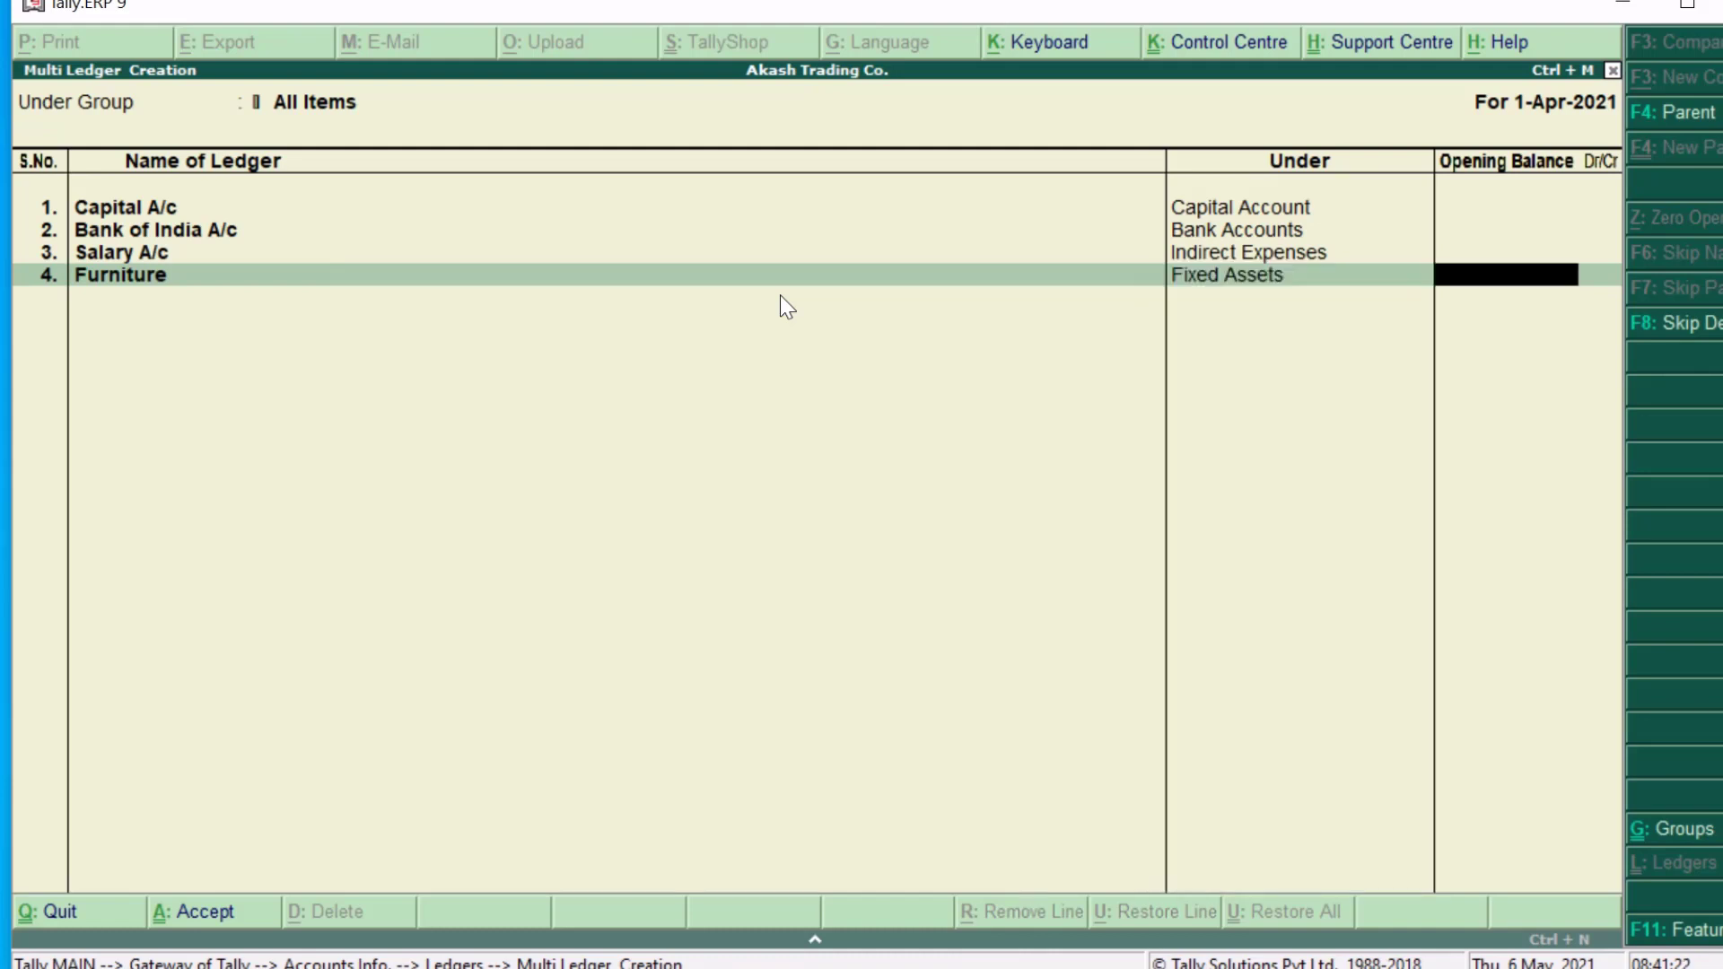
{"action": "key", "text": "Return"}
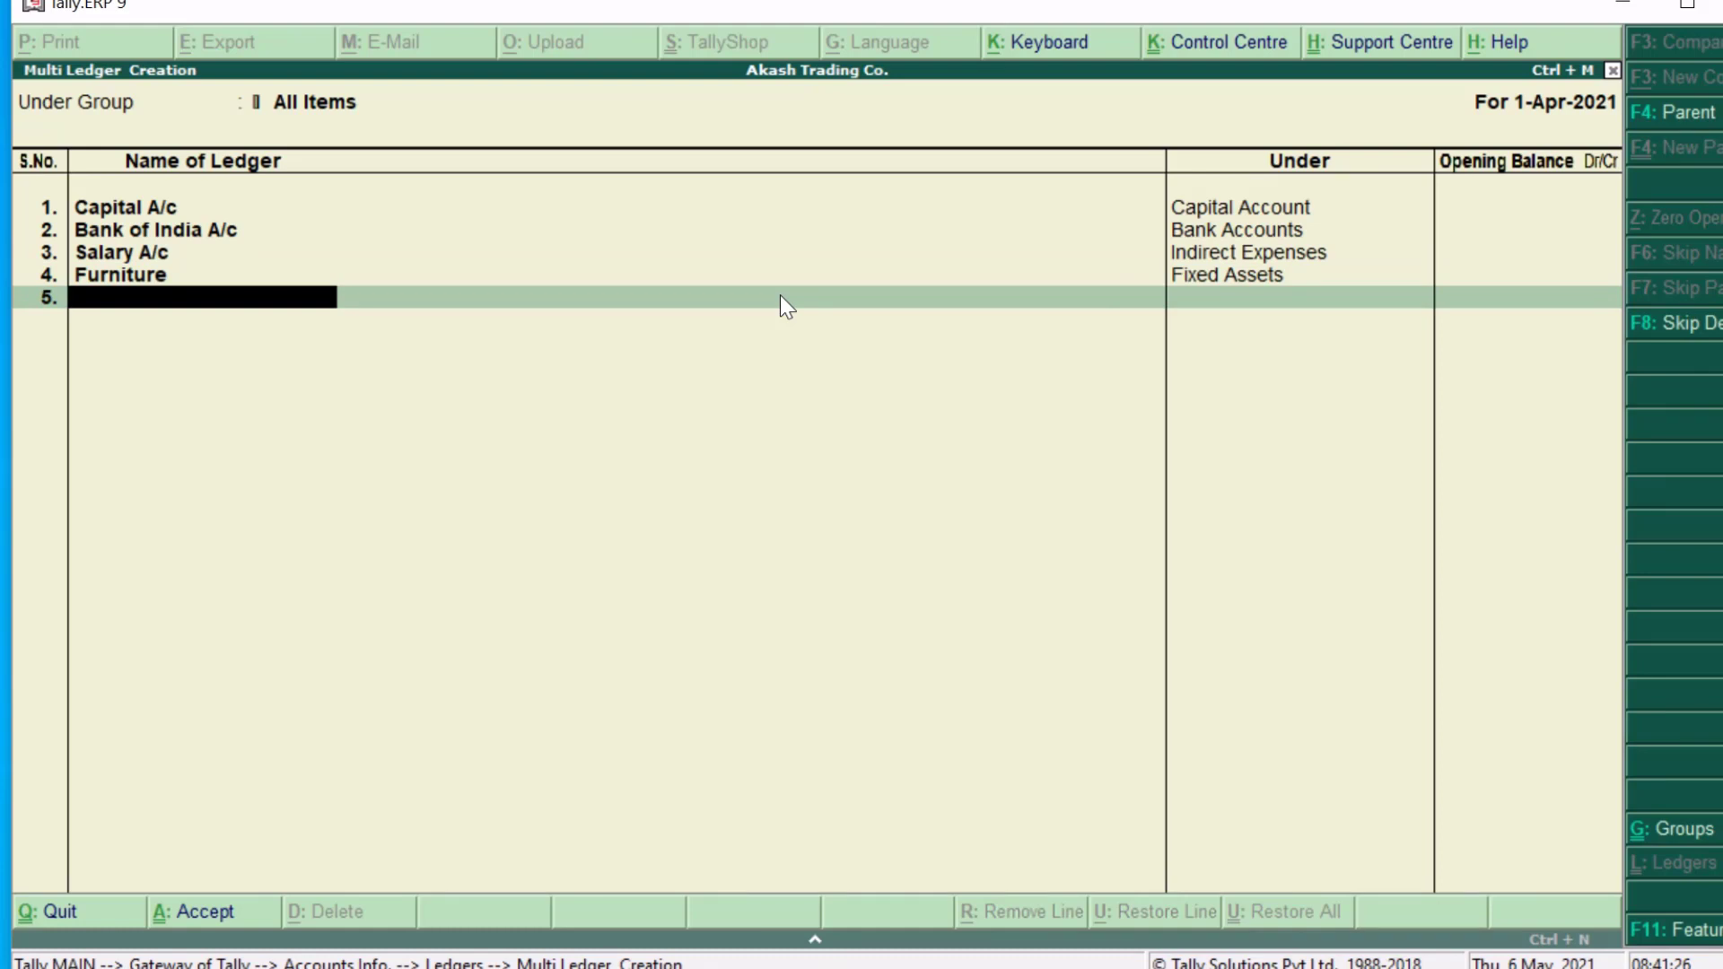
- Add the ledger Rent Received A/c under the Income (Indirect) group without an opening balance and save the ledger batch
{"action": "type", "text": "C"}
{"action": "key", "text": "BackSpace"}
{"action": "type", "text": "Rent Receiv"}
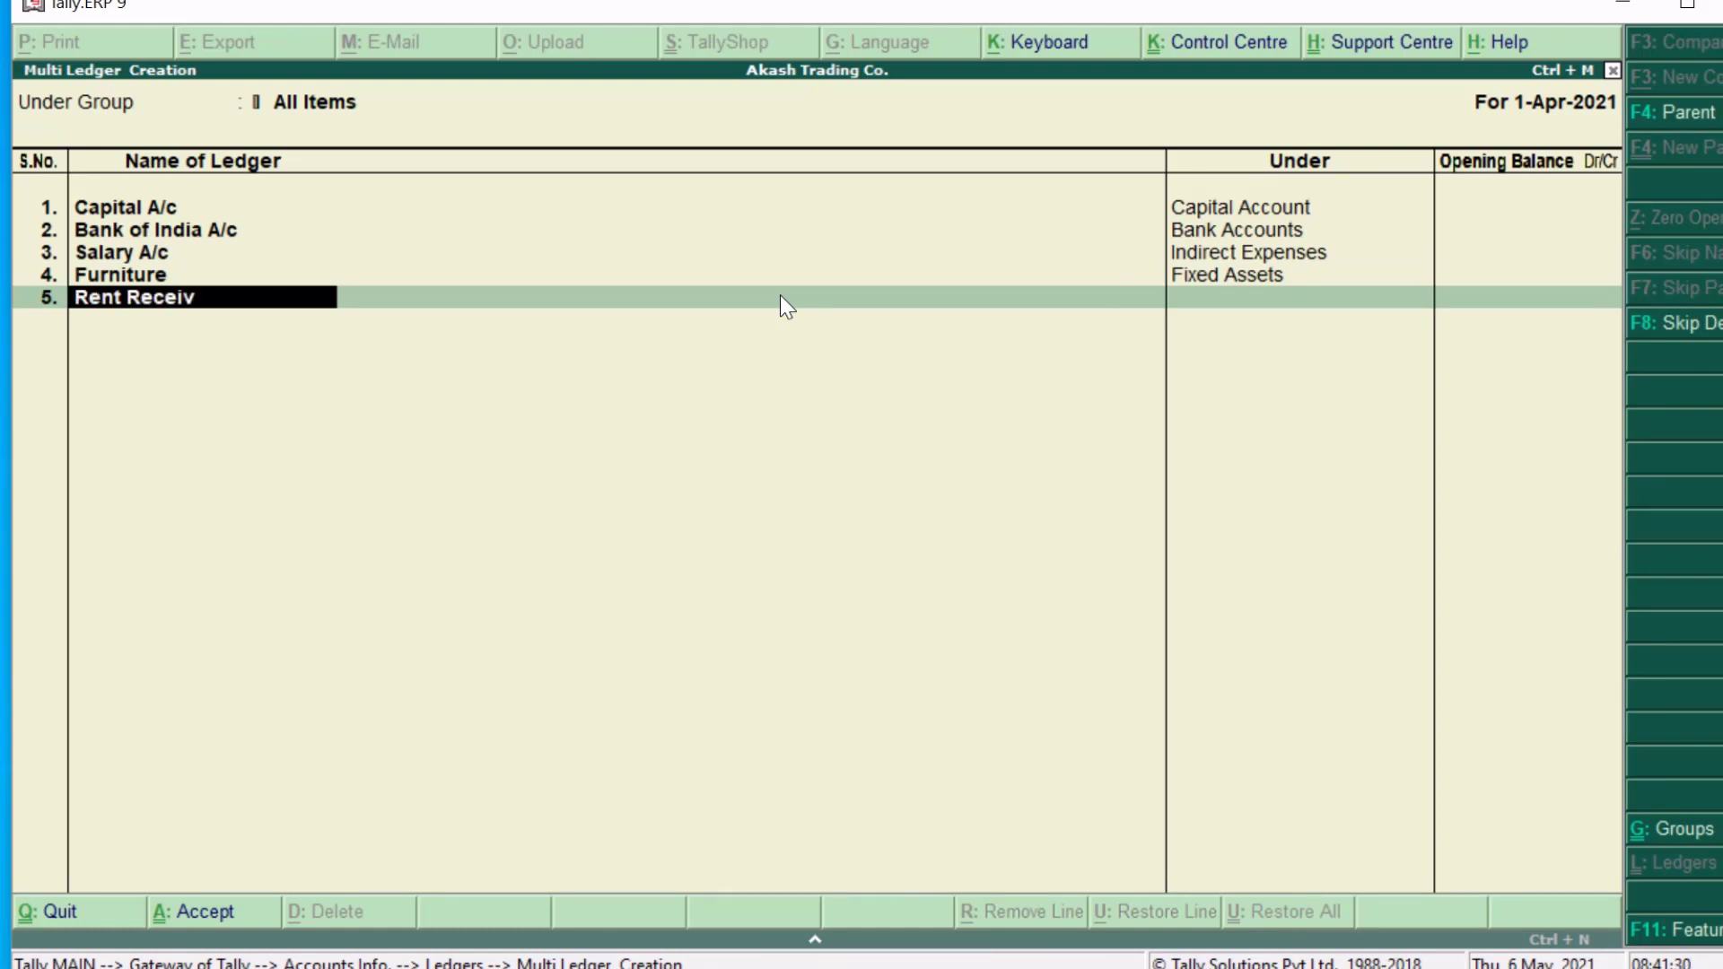
{"action": "type", "text": "ed A/c"}
{"action": "key", "text": "Return"}
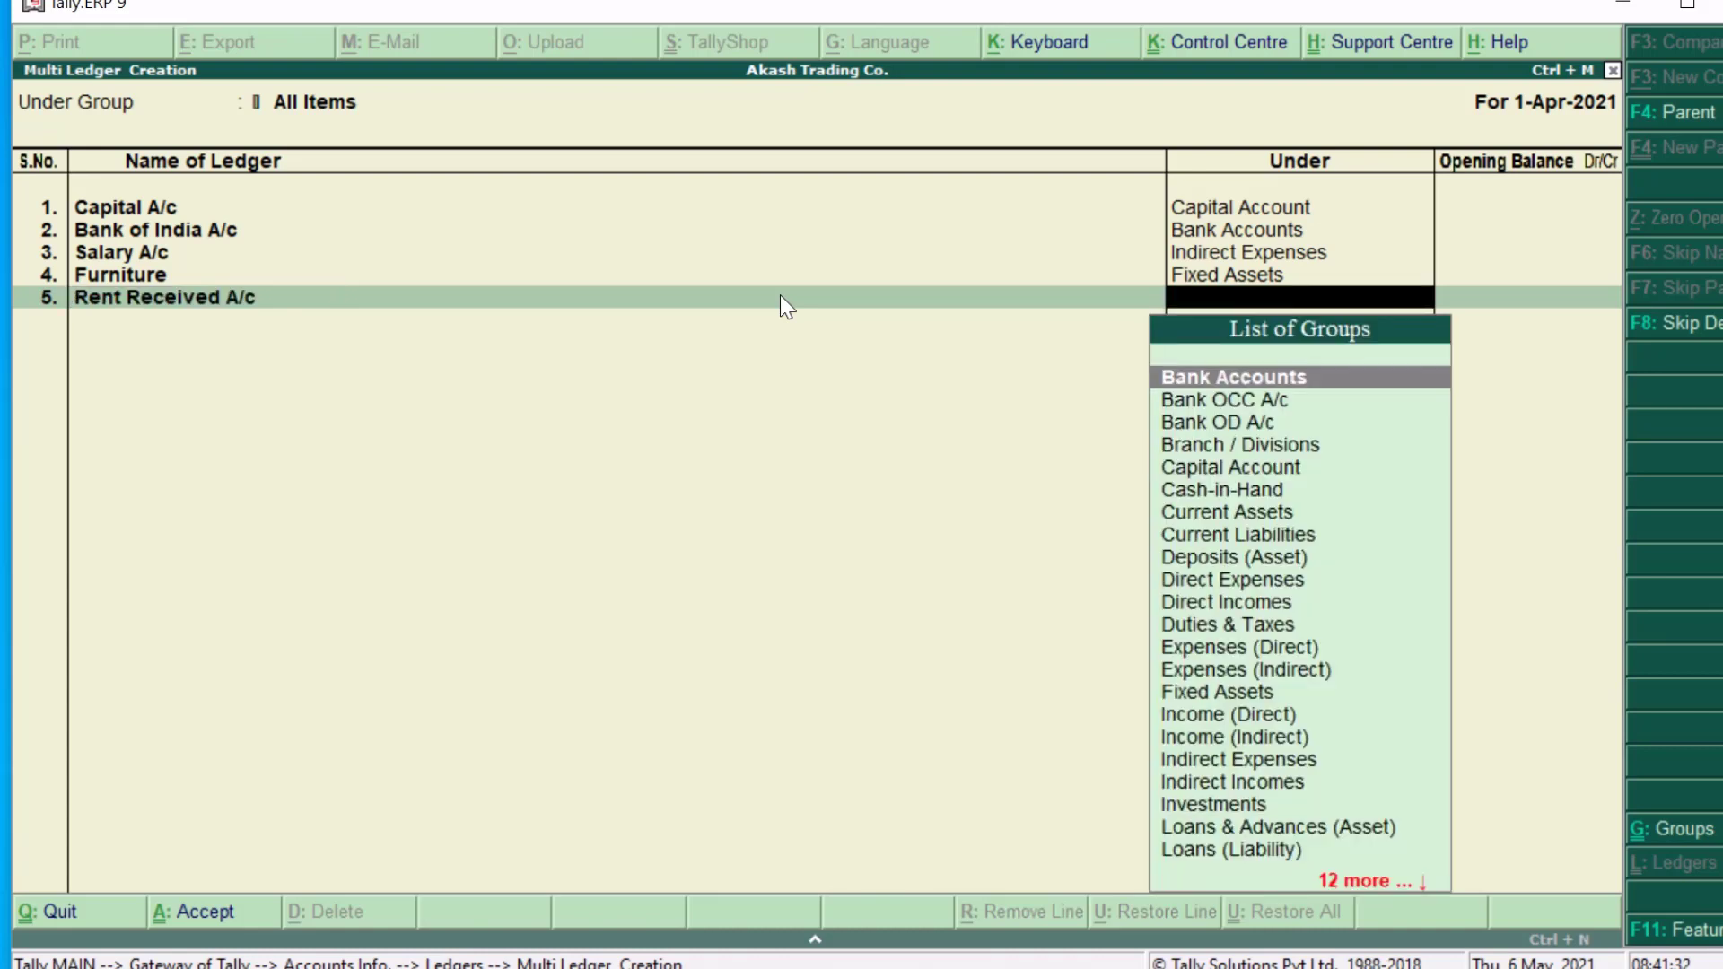
{"action": "type", "text": "Inc"}
{"action": "key", "text": "Down"}
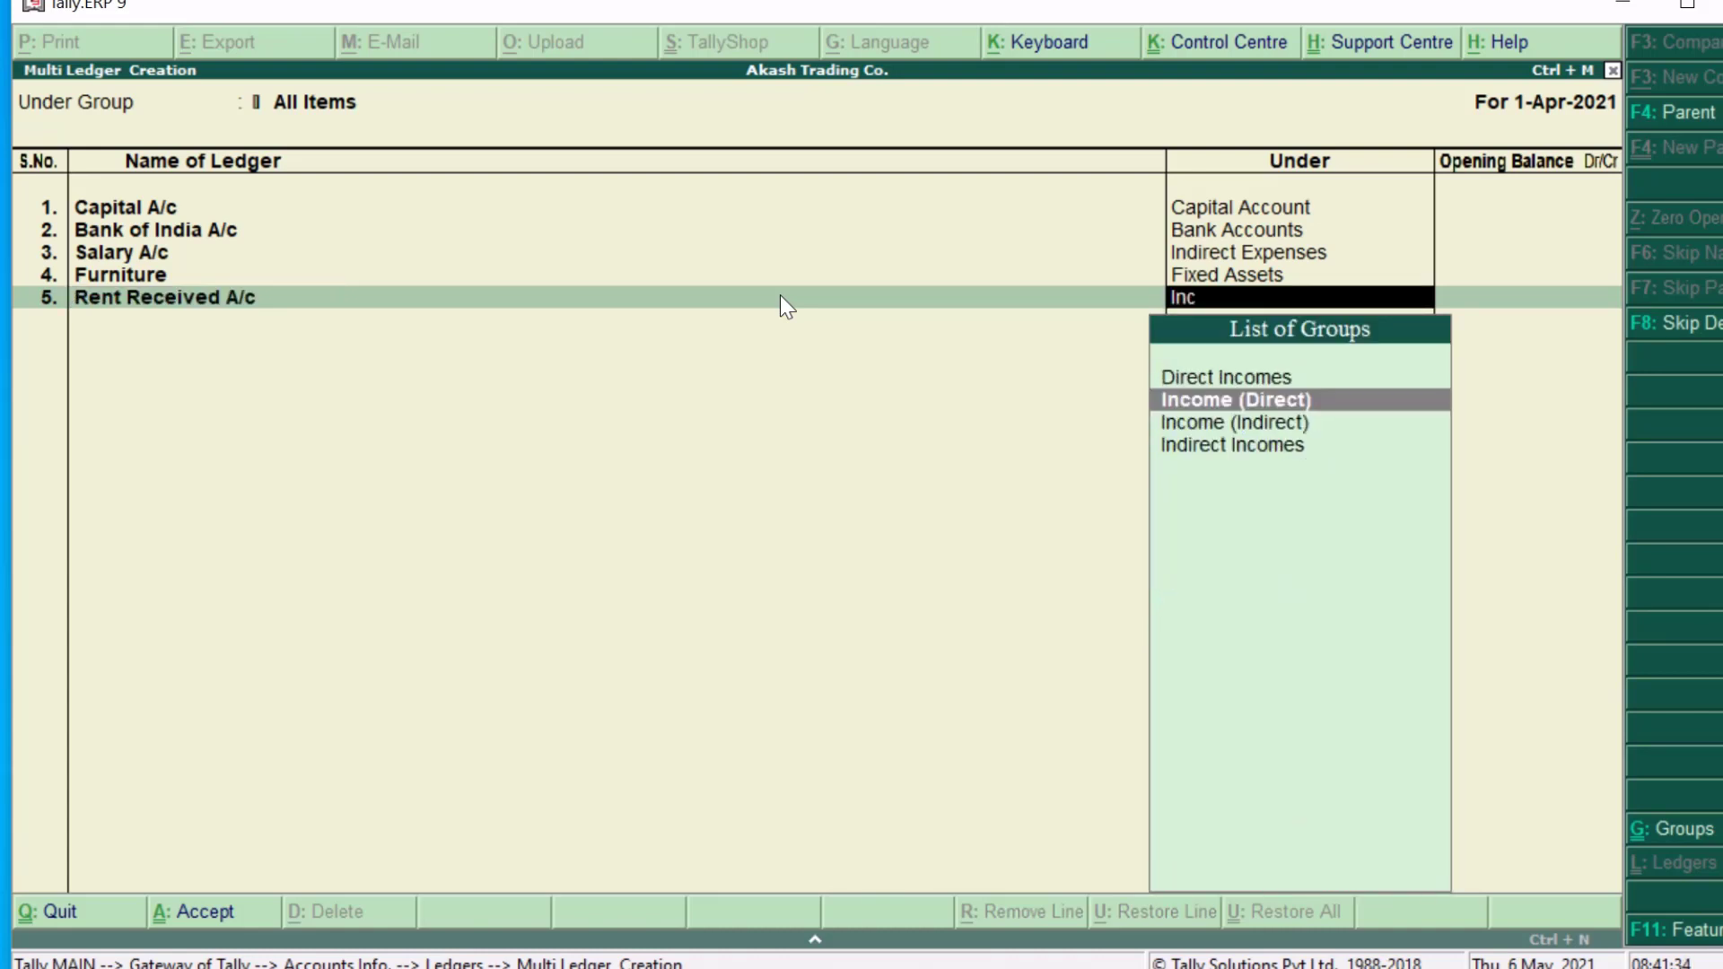
{"action": "key", "text": "Down"}
{"action": "key", "text": "Return"}
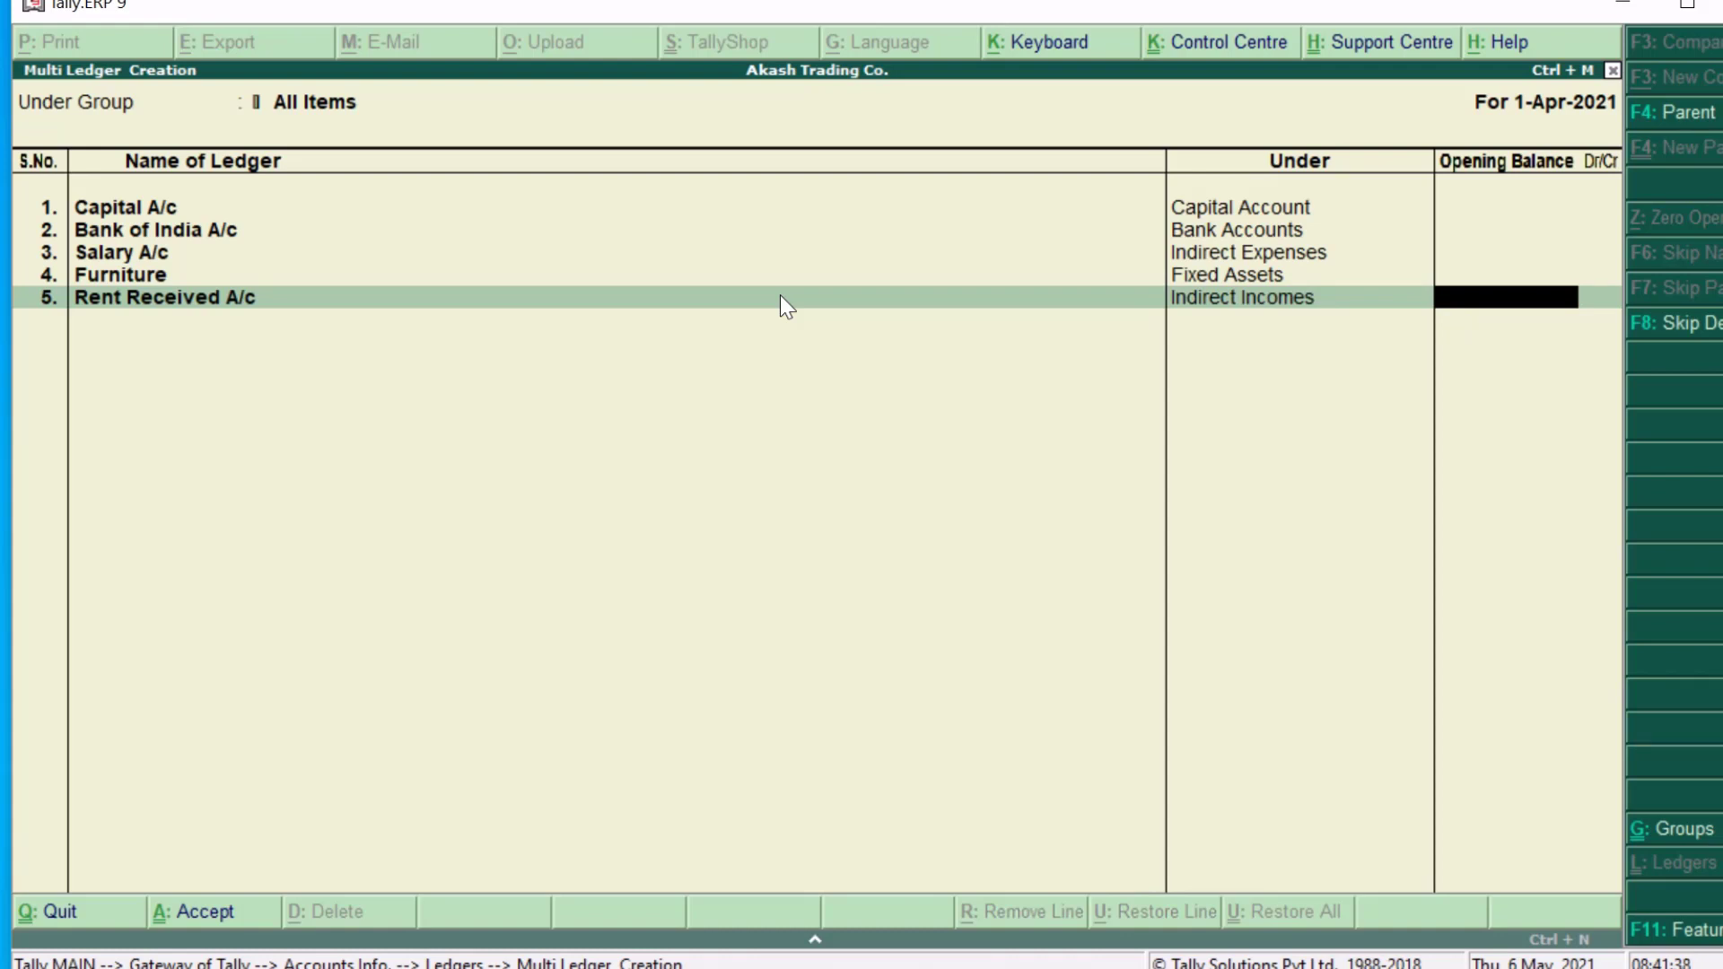
{"action": "key", "text": "Return"}
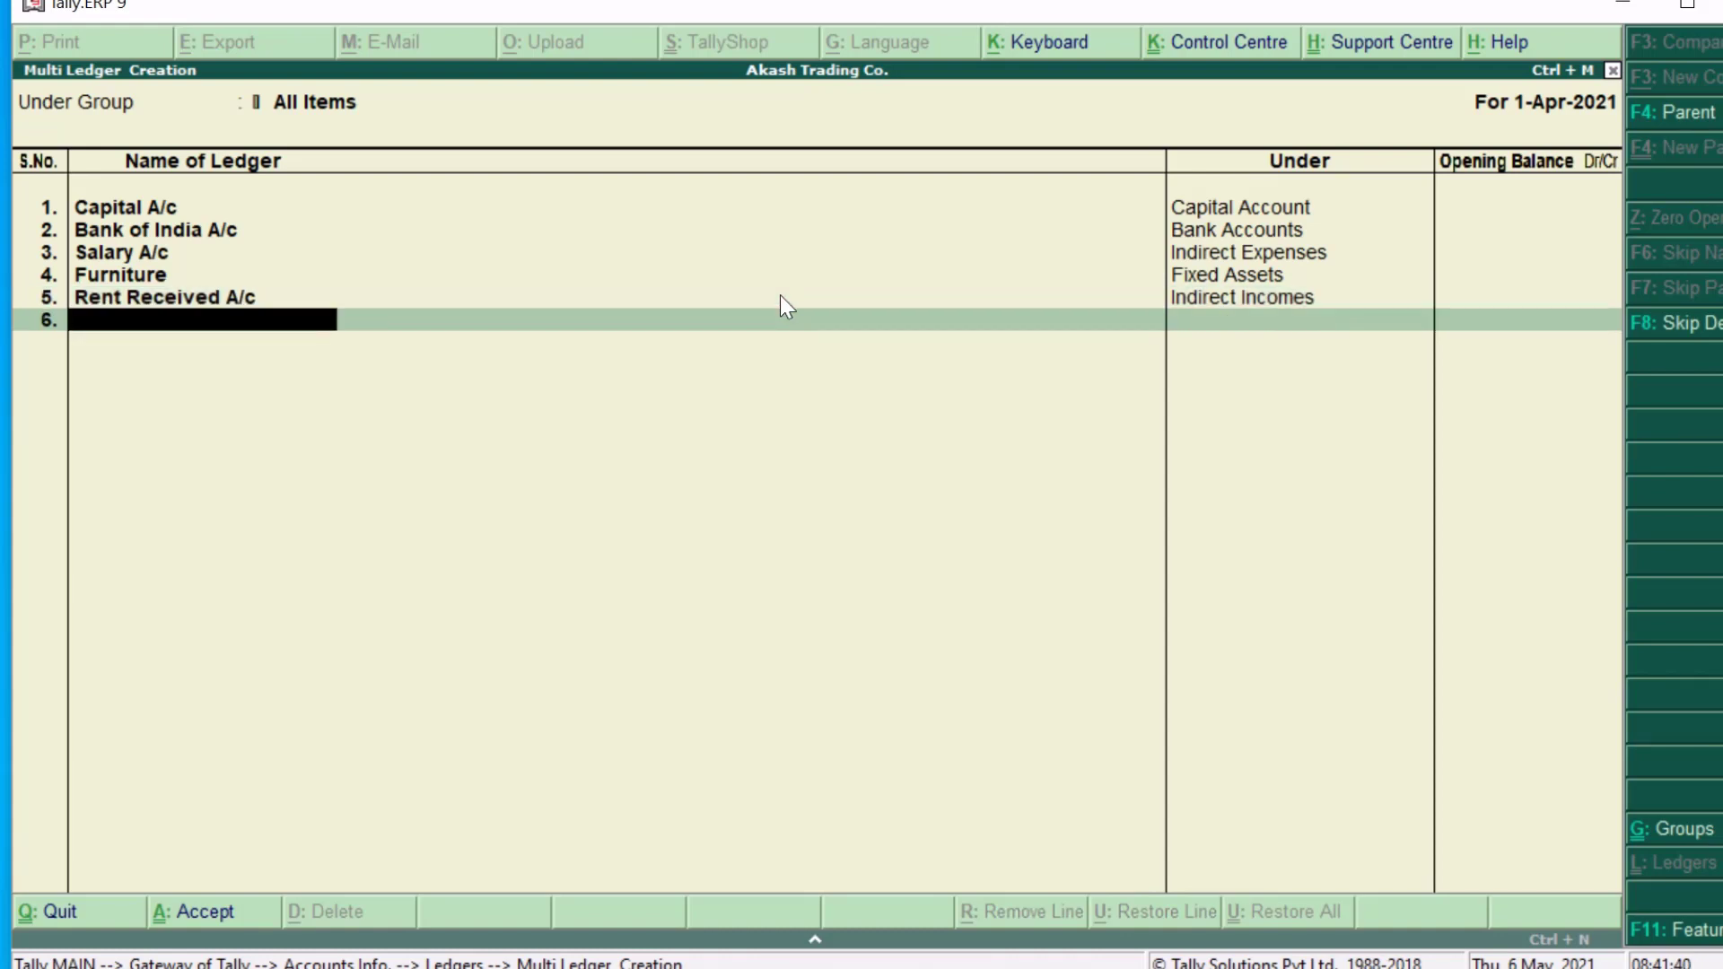
{"action": "key", "text": "Return"}
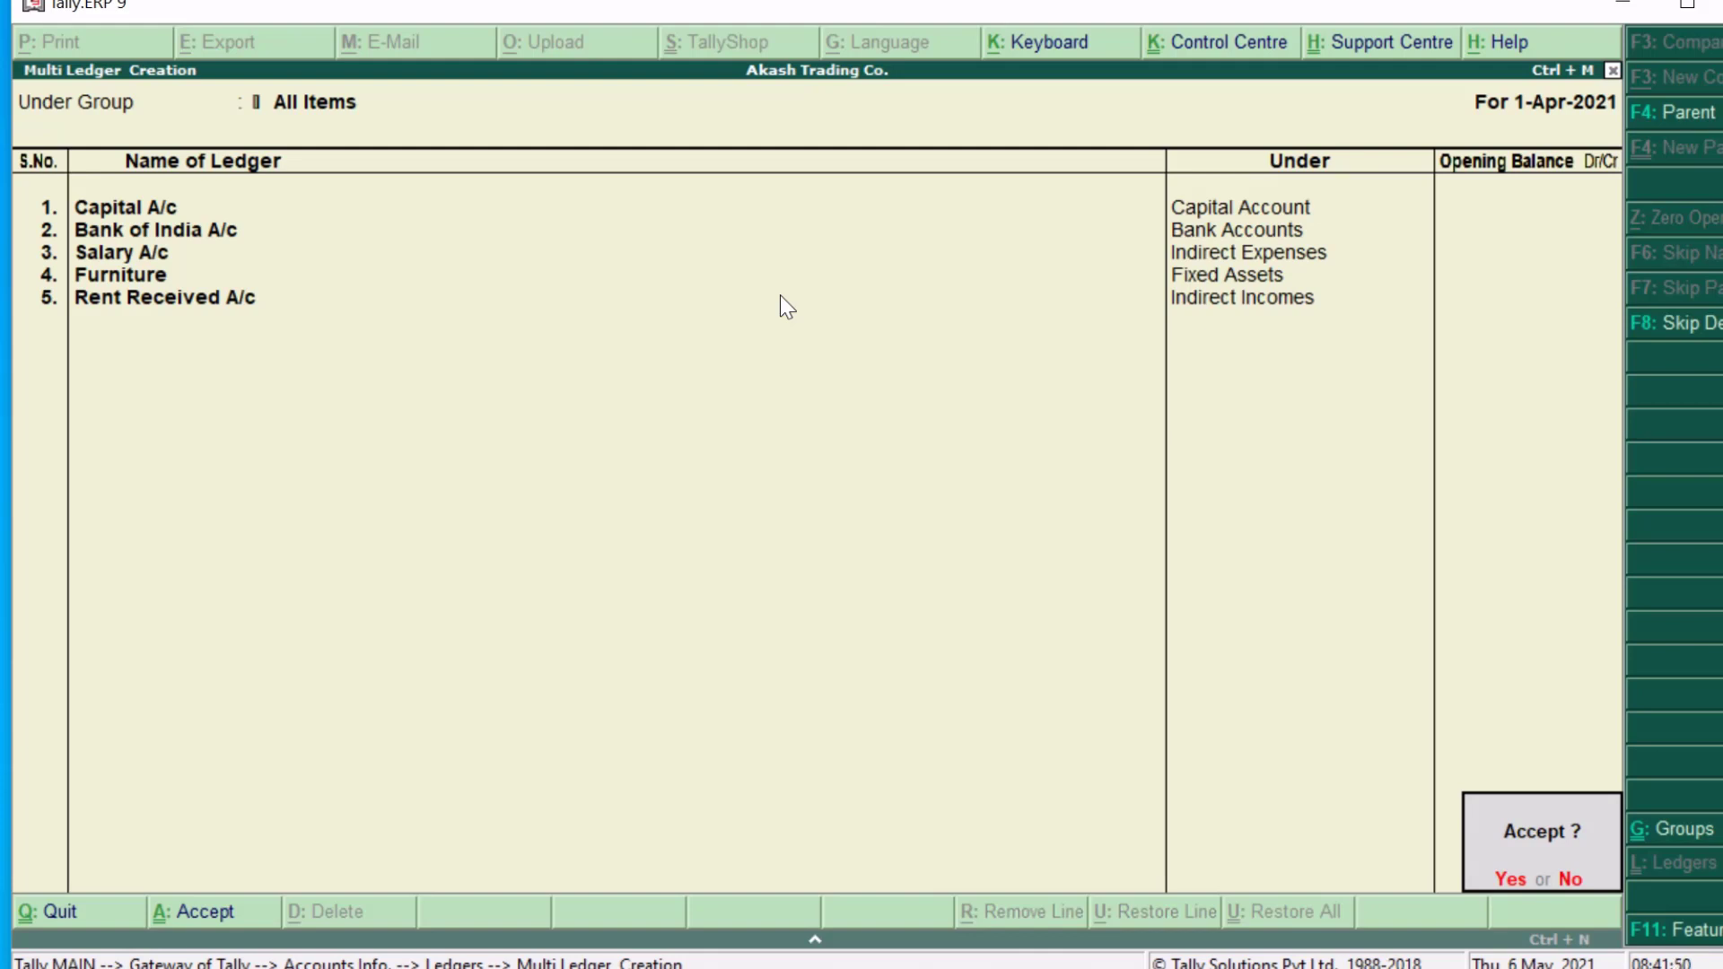
{"action": "key", "text": "Return"}
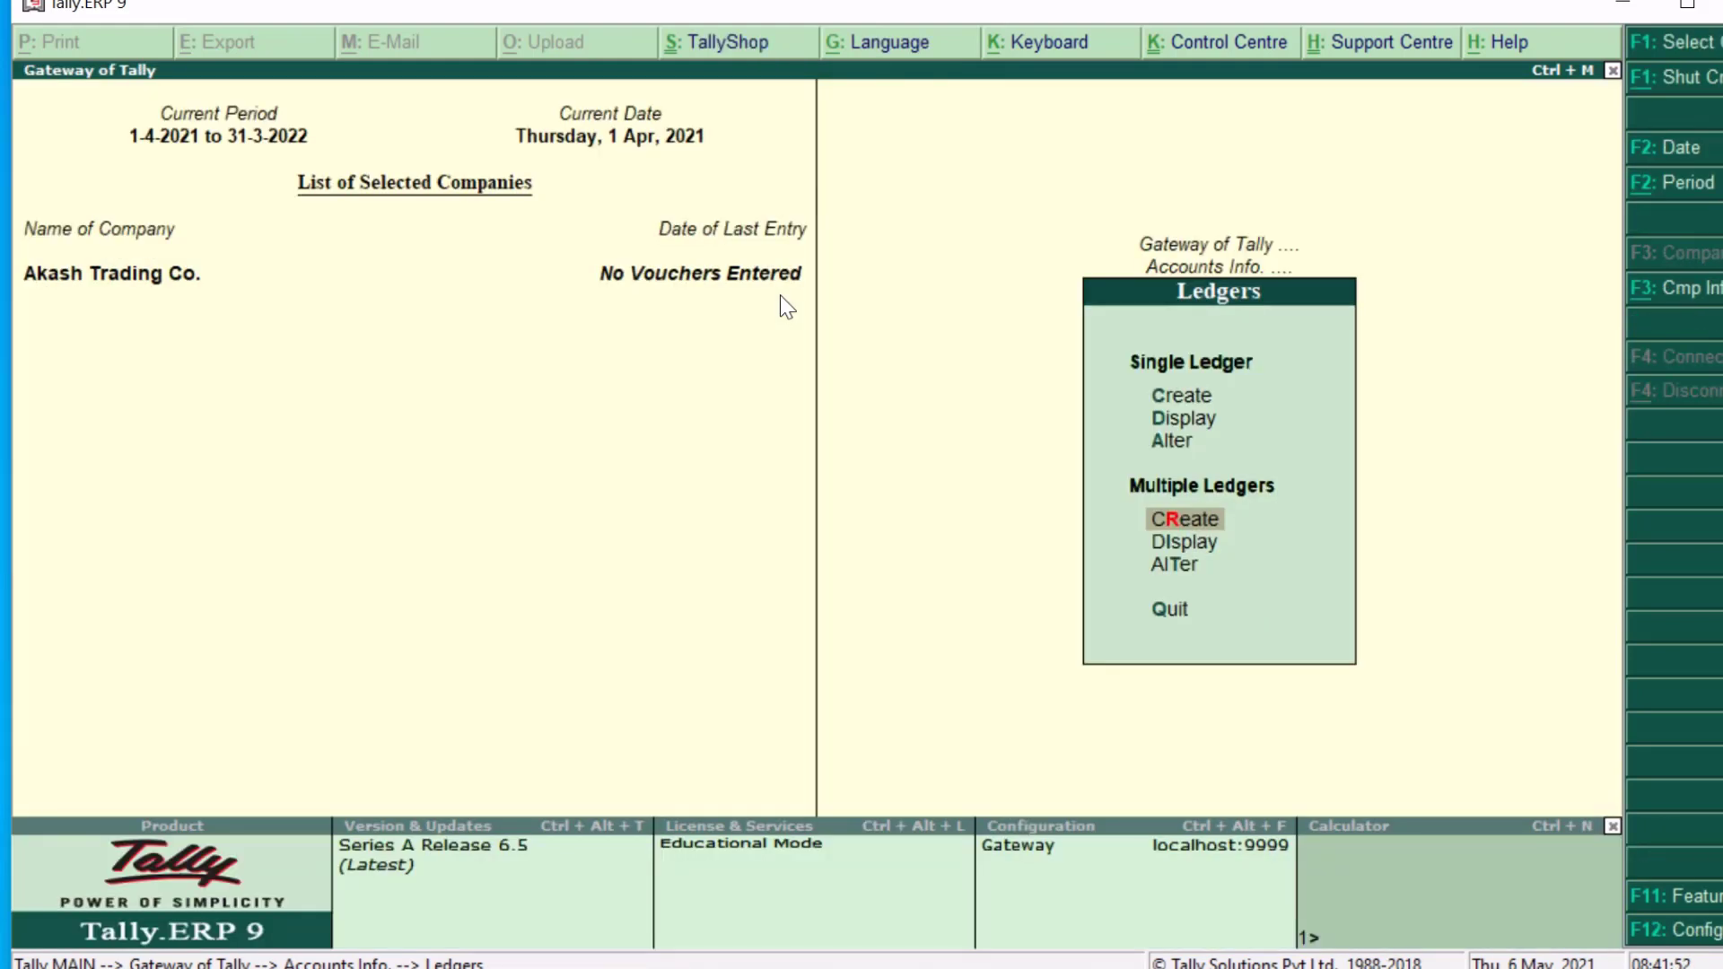
- Review the ledgers listed for single-ledger alteration, then return to the Gateway of Tally without altering any
{"action": "key", "text": "Up"}
{"action": "key", "text": "Up"}
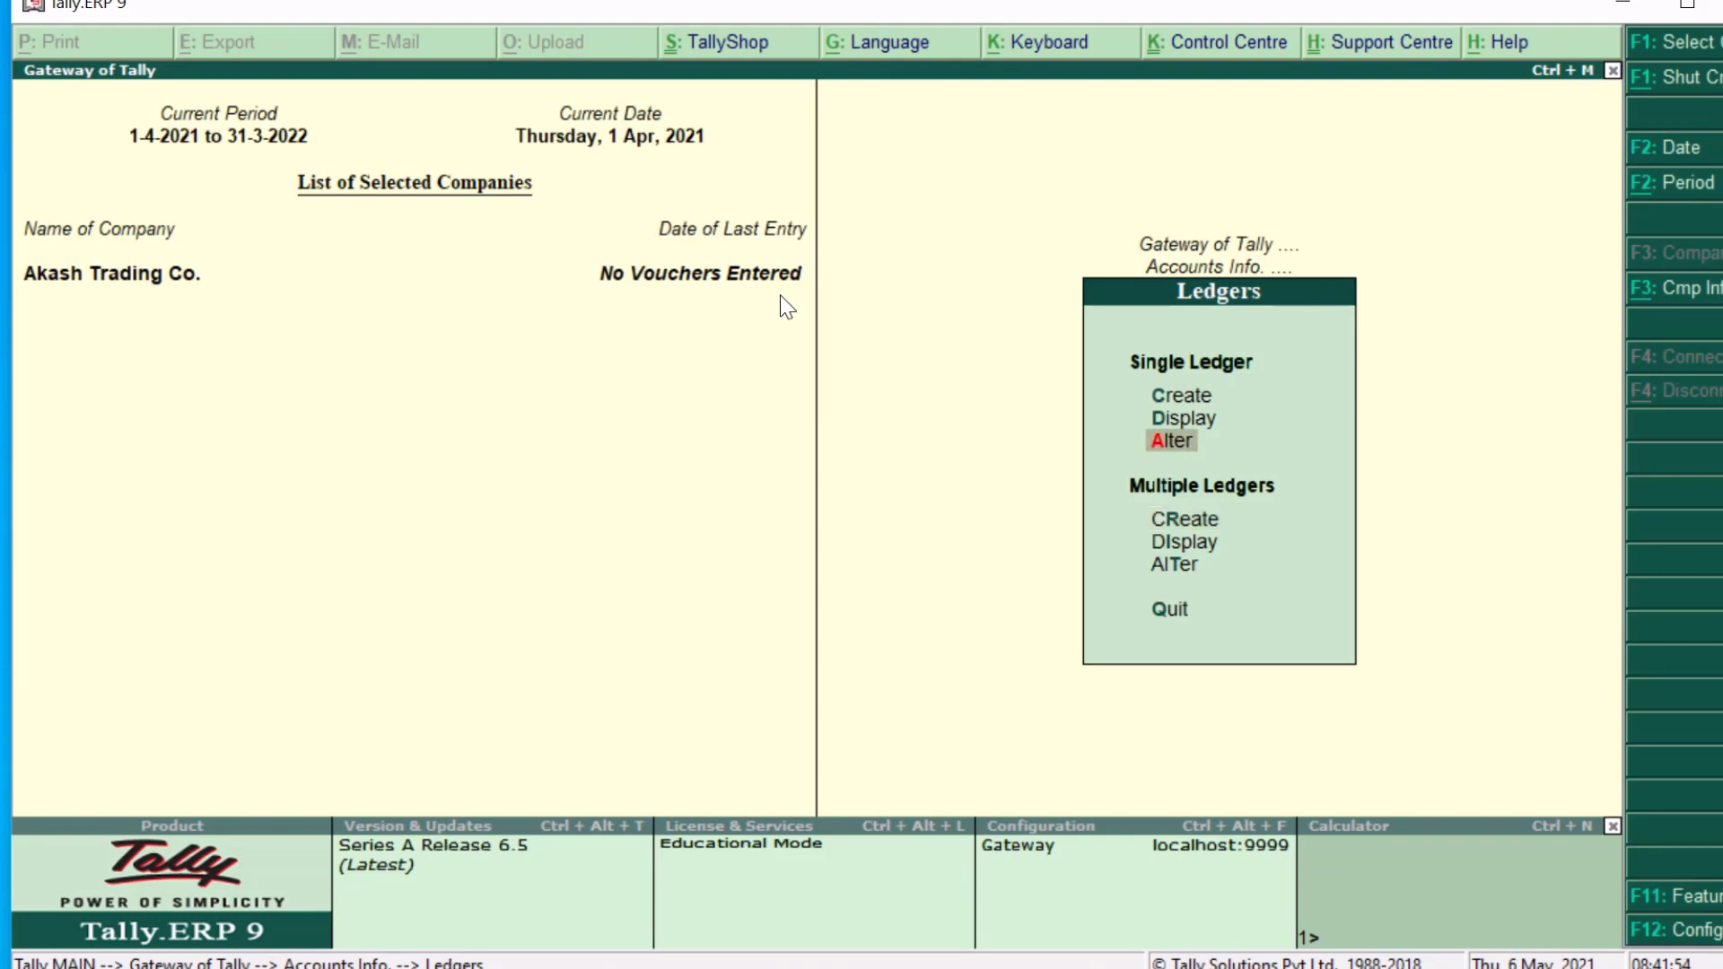
{"action": "key", "text": "Return"}
{"action": "key", "text": "Down"}
{"action": "key", "text": "Down"}
{"action": "key", "text": "Down"}
{"action": "key", "text": "Down"}
{"action": "key", "text": "Down"}
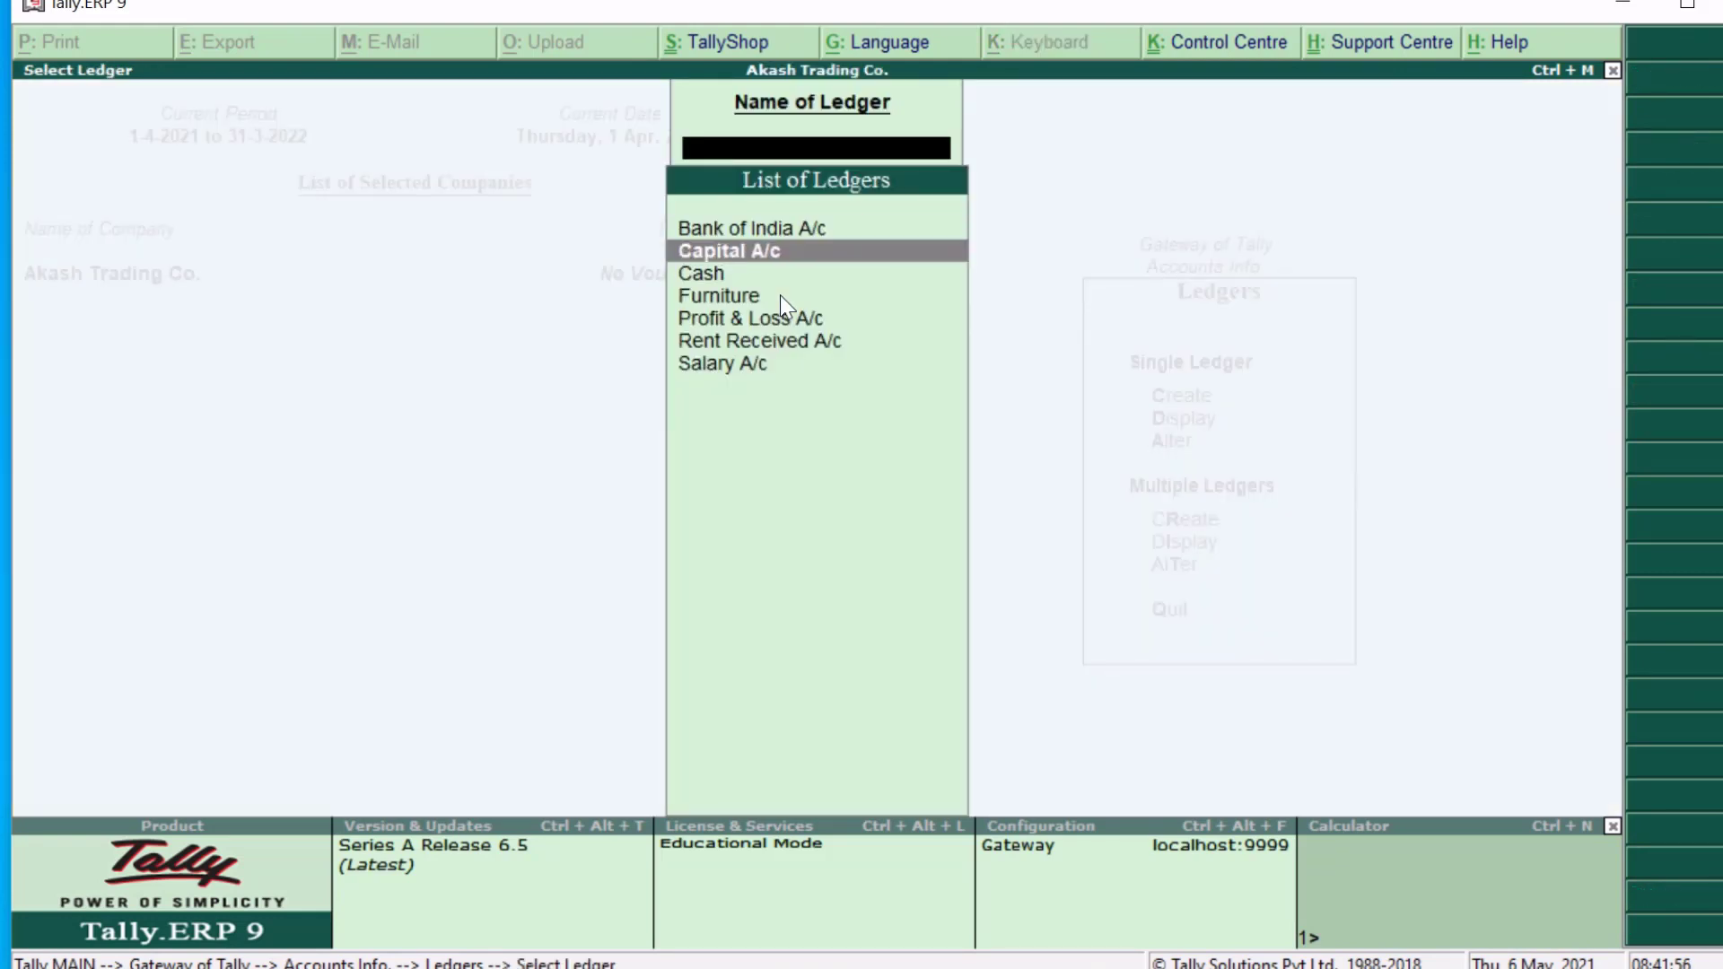
{"action": "key", "text": "Down"}
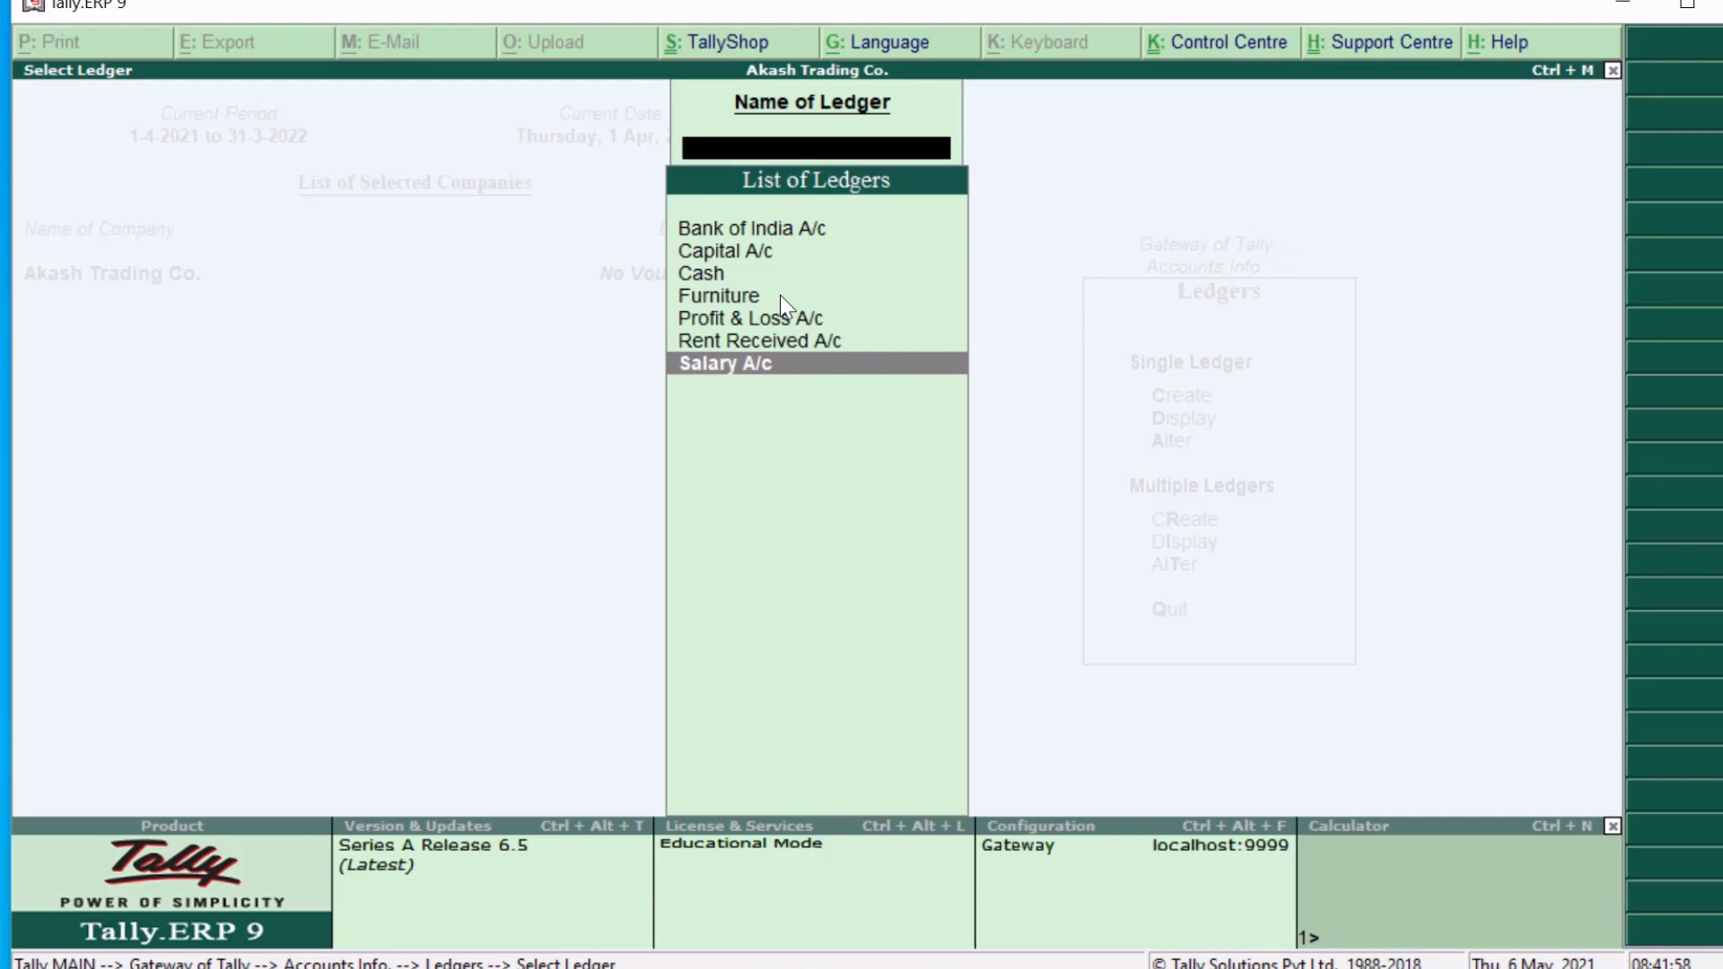
{"action": "key", "text": "Up"}
{"action": "key", "text": "Up"}
{"action": "key", "text": "Up"}
{"action": "key", "text": "Up"}
{"action": "key", "text": "Up"}
{"action": "key", "text": "Up"}
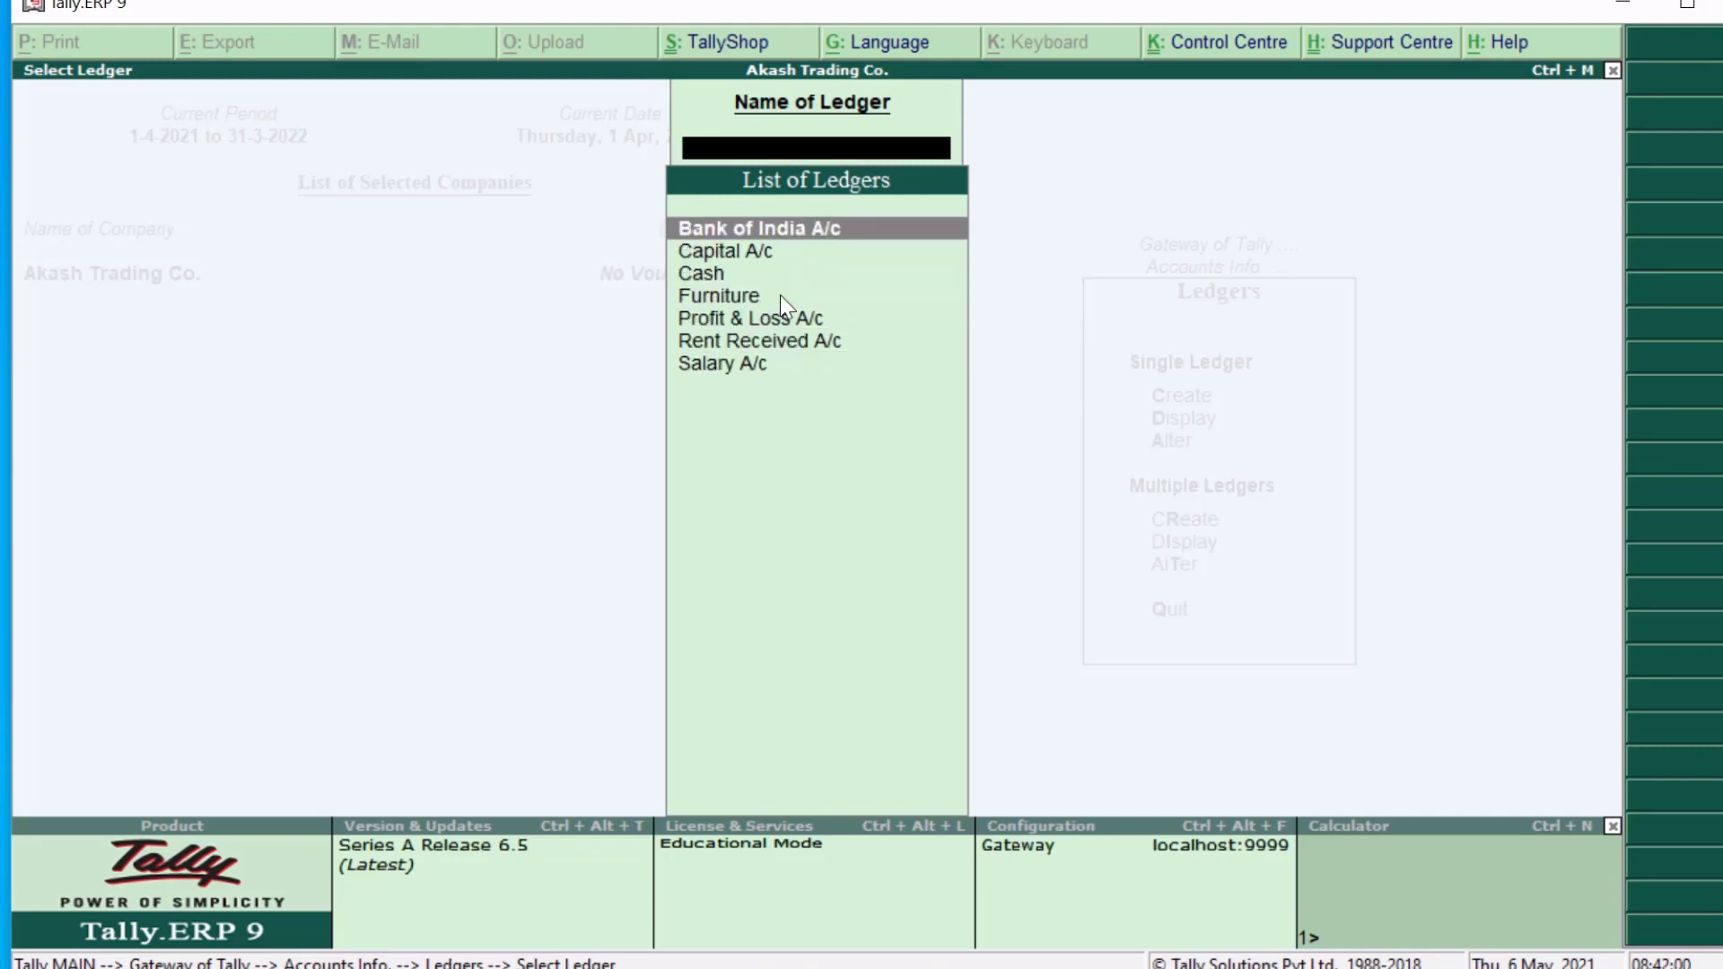
{"action": "key", "text": "Down"}
{"action": "key", "text": "Down"}
{"action": "key", "text": "Down"}
{"action": "key", "text": "Down"}
{"action": "key", "text": "Down"}
{"action": "key", "text": "Down"}
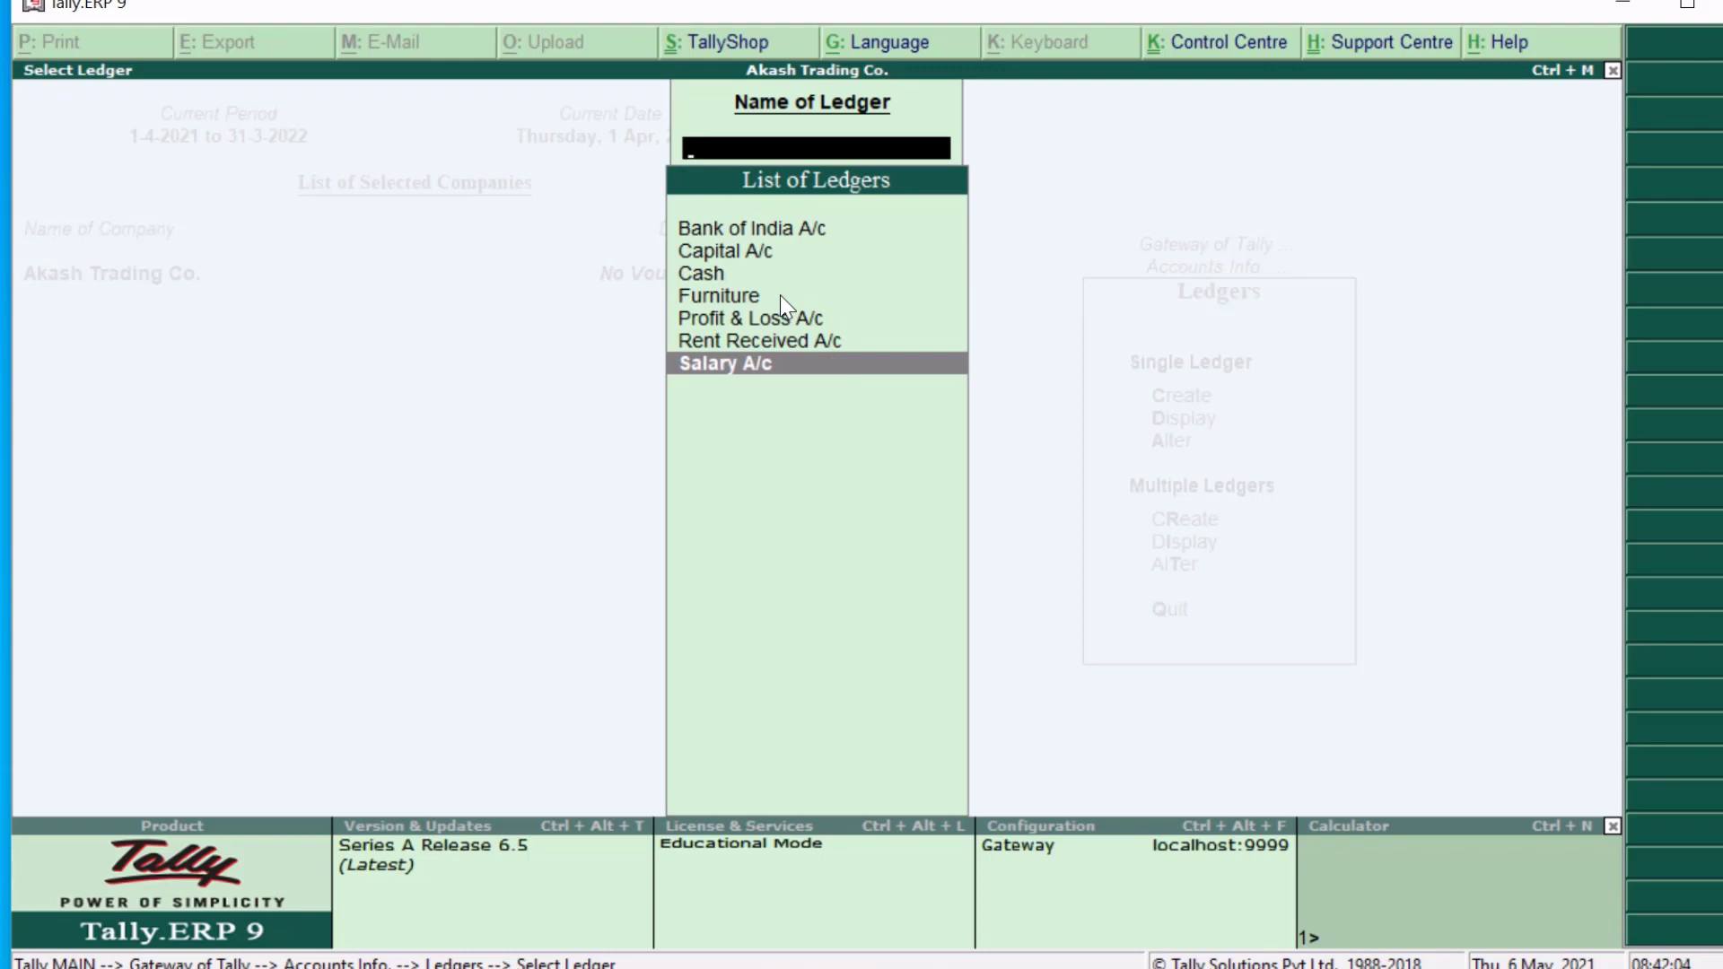
{"action": "key", "text": "Escape"}
{"action": "key", "text": "Escape"}
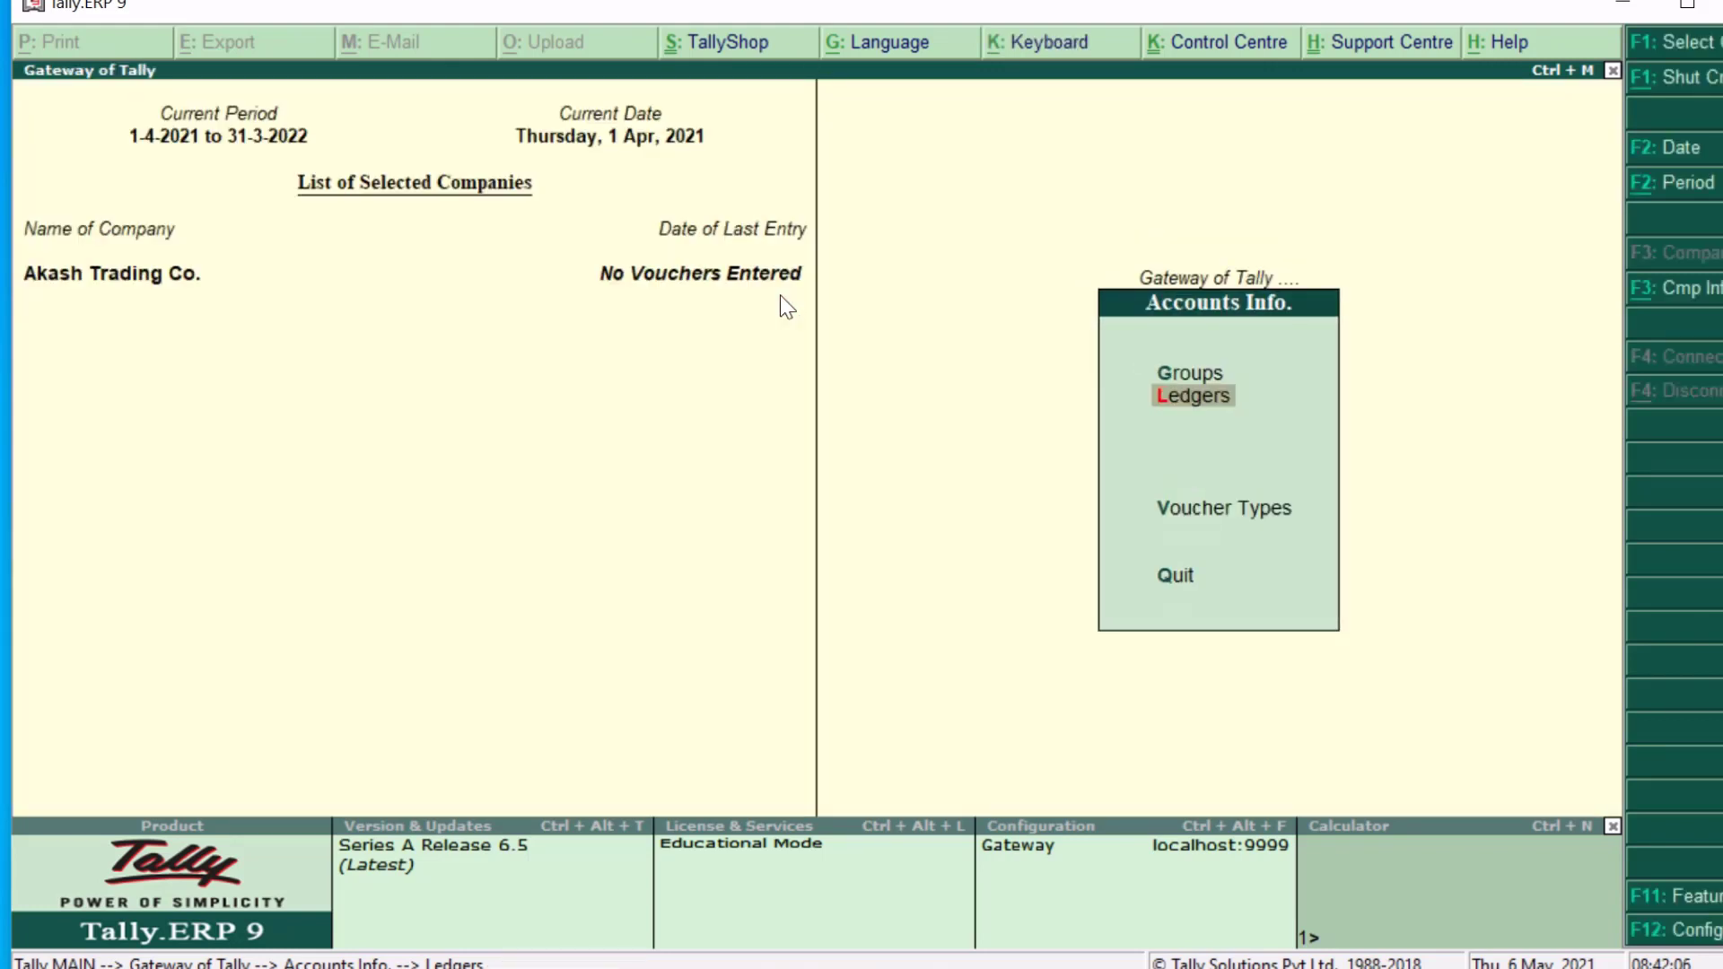
{"action": "key", "text": "Escape"}
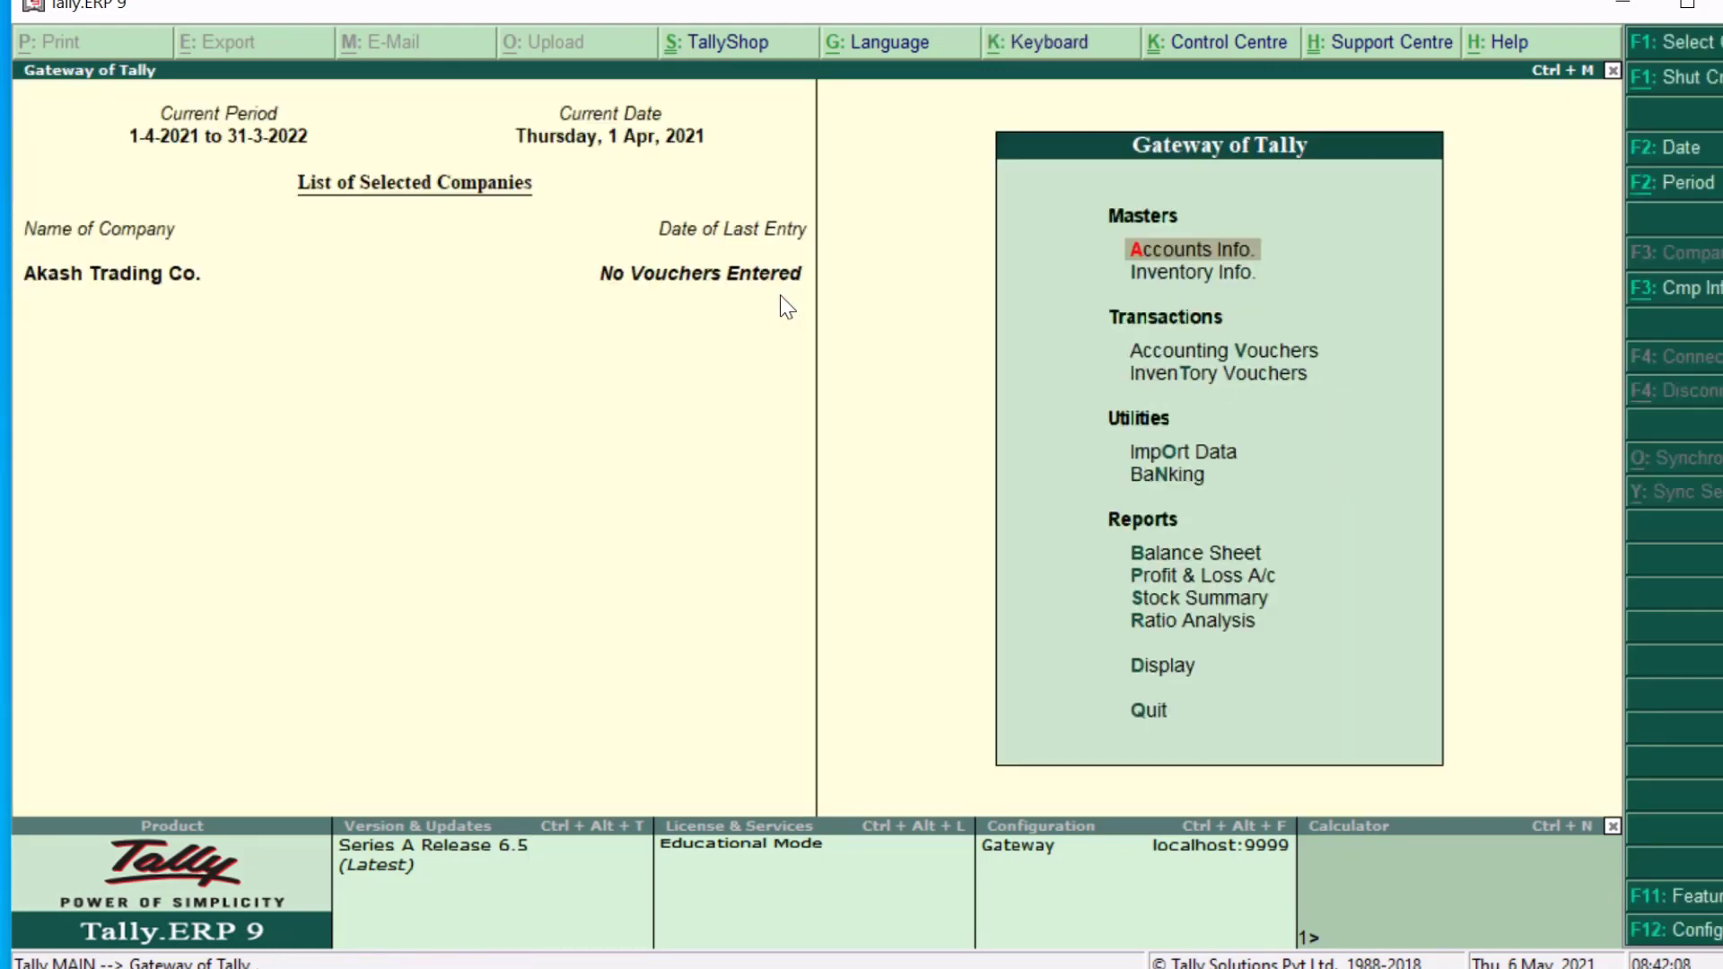
- Open accounting voucher creation and look through the Contra, Payment, Receipt and Journal voucher types
{"action": "key", "text": "Down"}
{"action": "key", "text": "Down"}
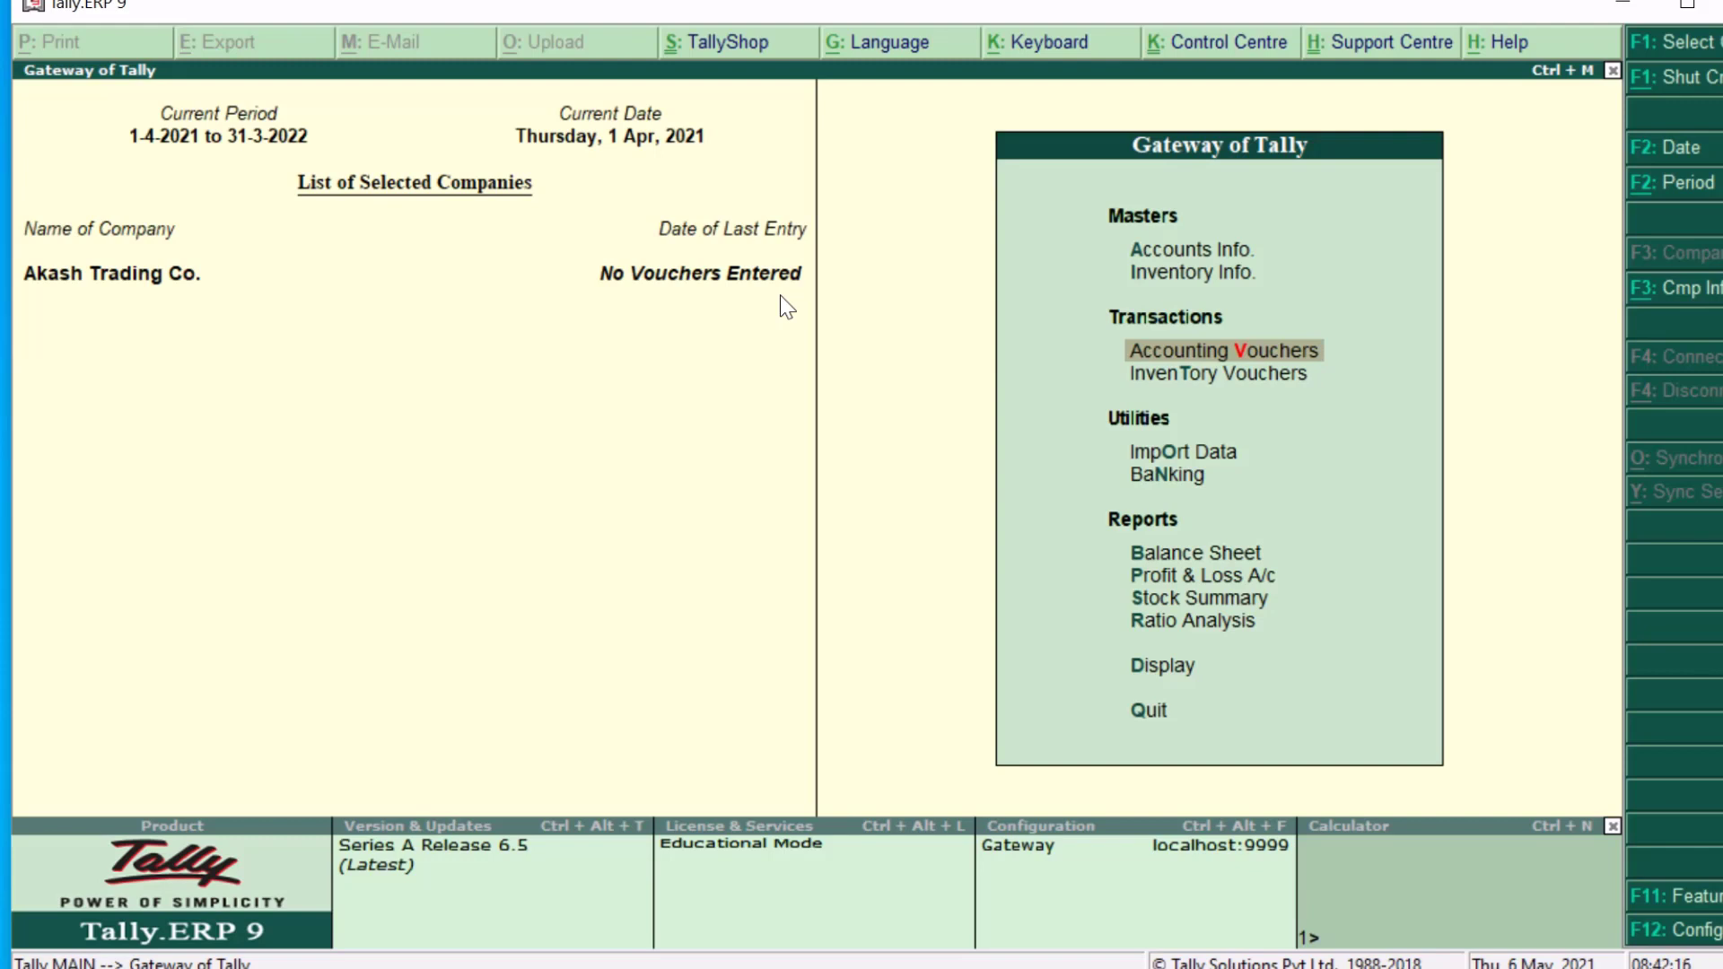
{"action": "key", "text": "Return"}
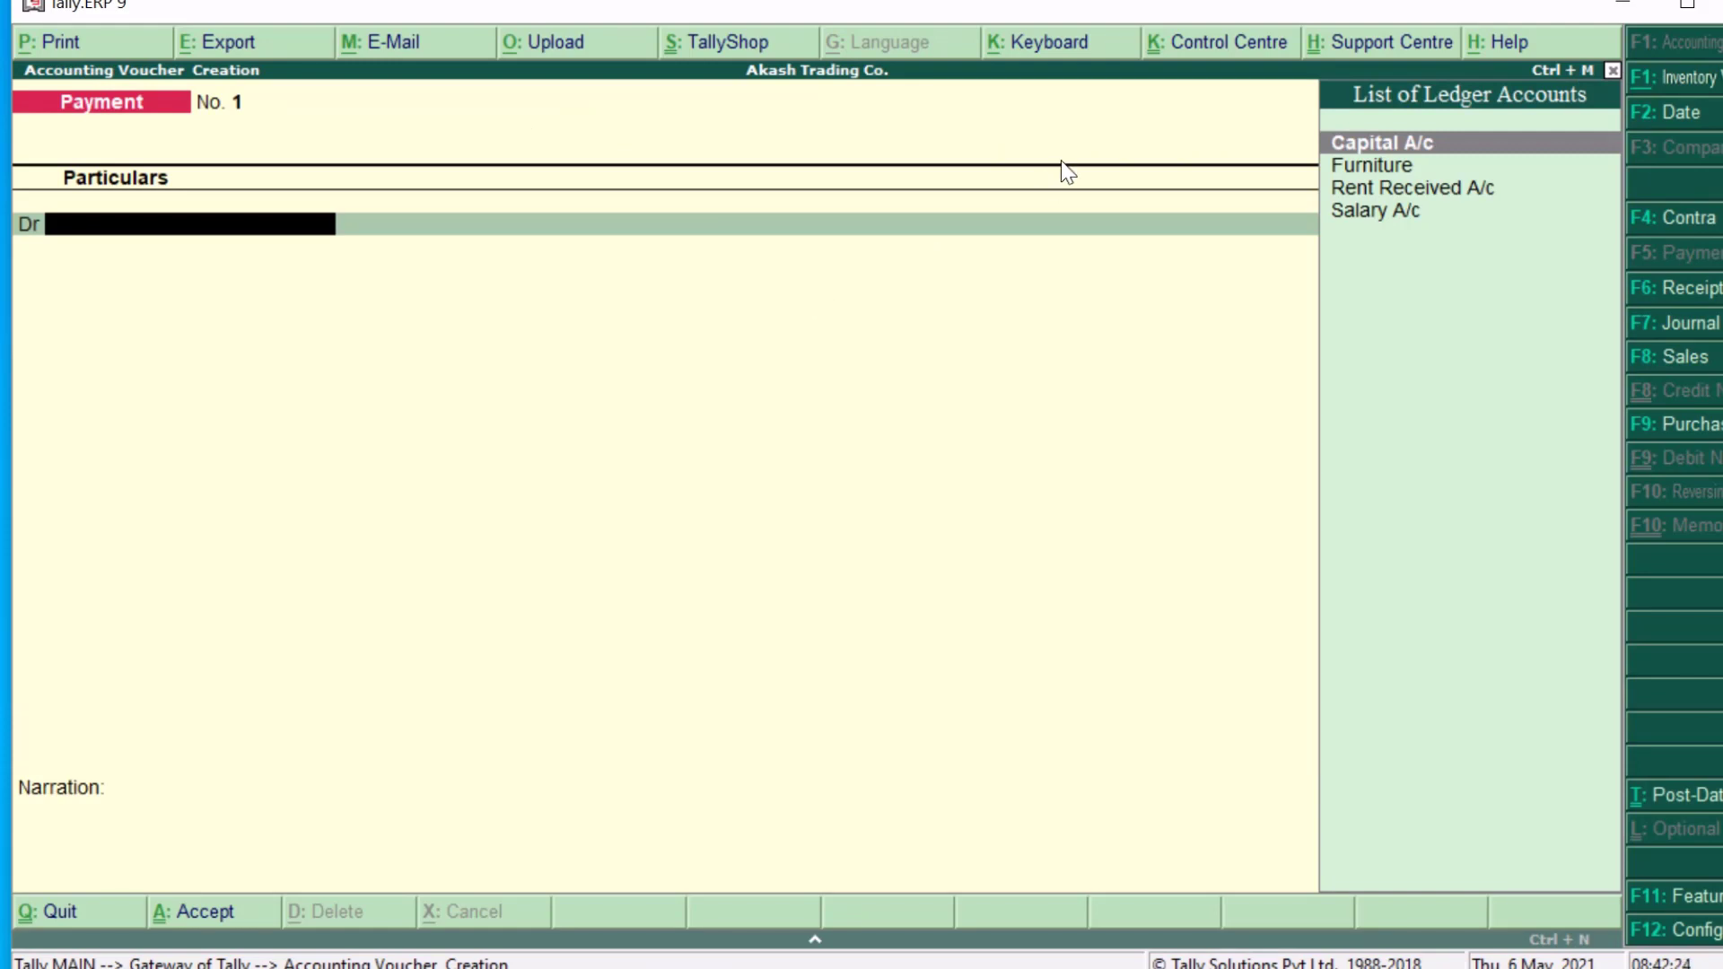
{"action": "left_click", "coordinate": [1676, 219]}
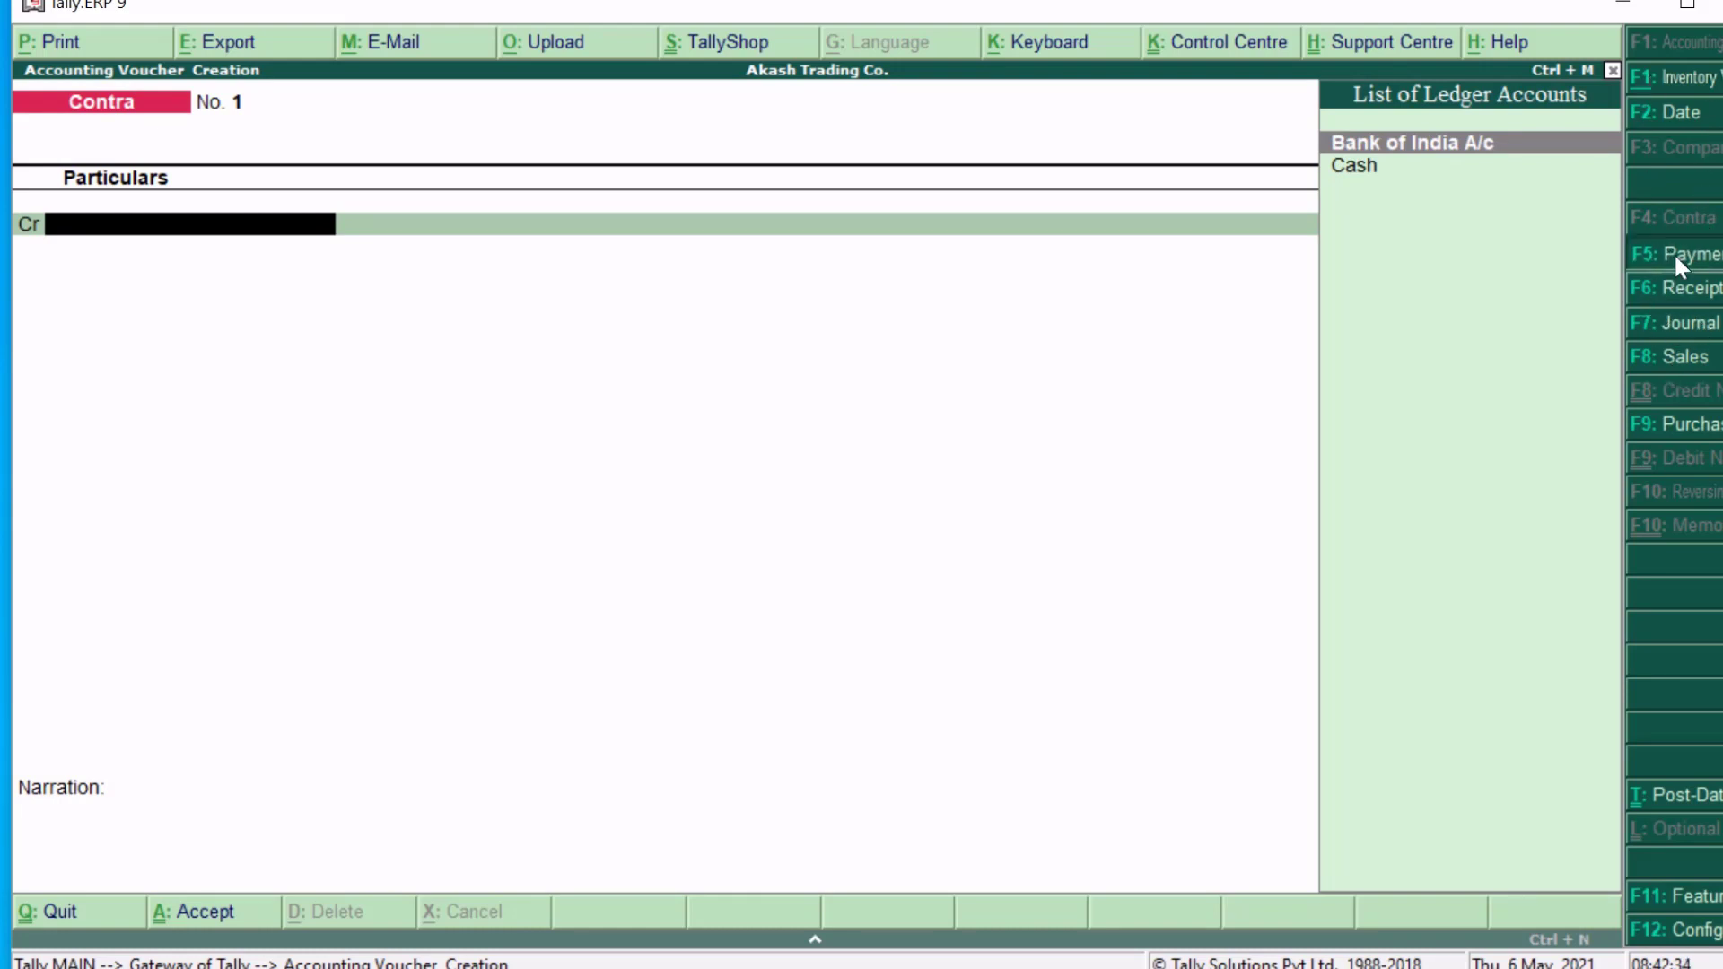
{"action": "left_click", "coordinate": [1673, 253]}
{"action": "left_click", "coordinate": [1679, 288]}
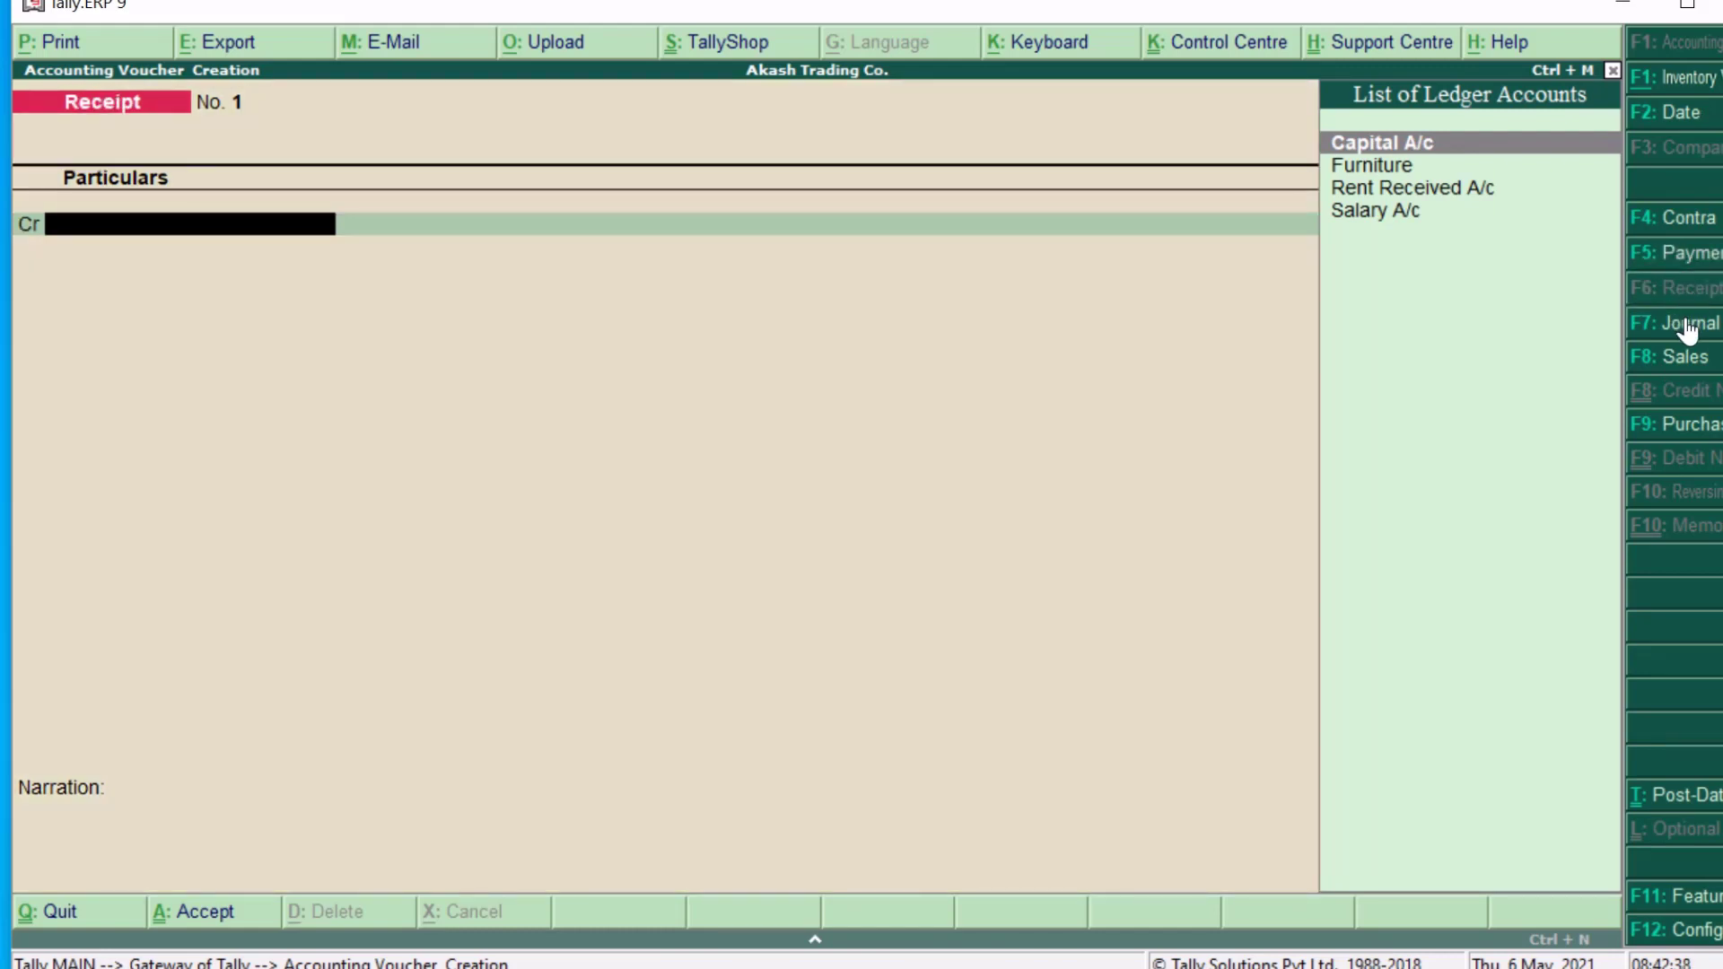
{"action": "left_click", "coordinate": [1684, 322]}
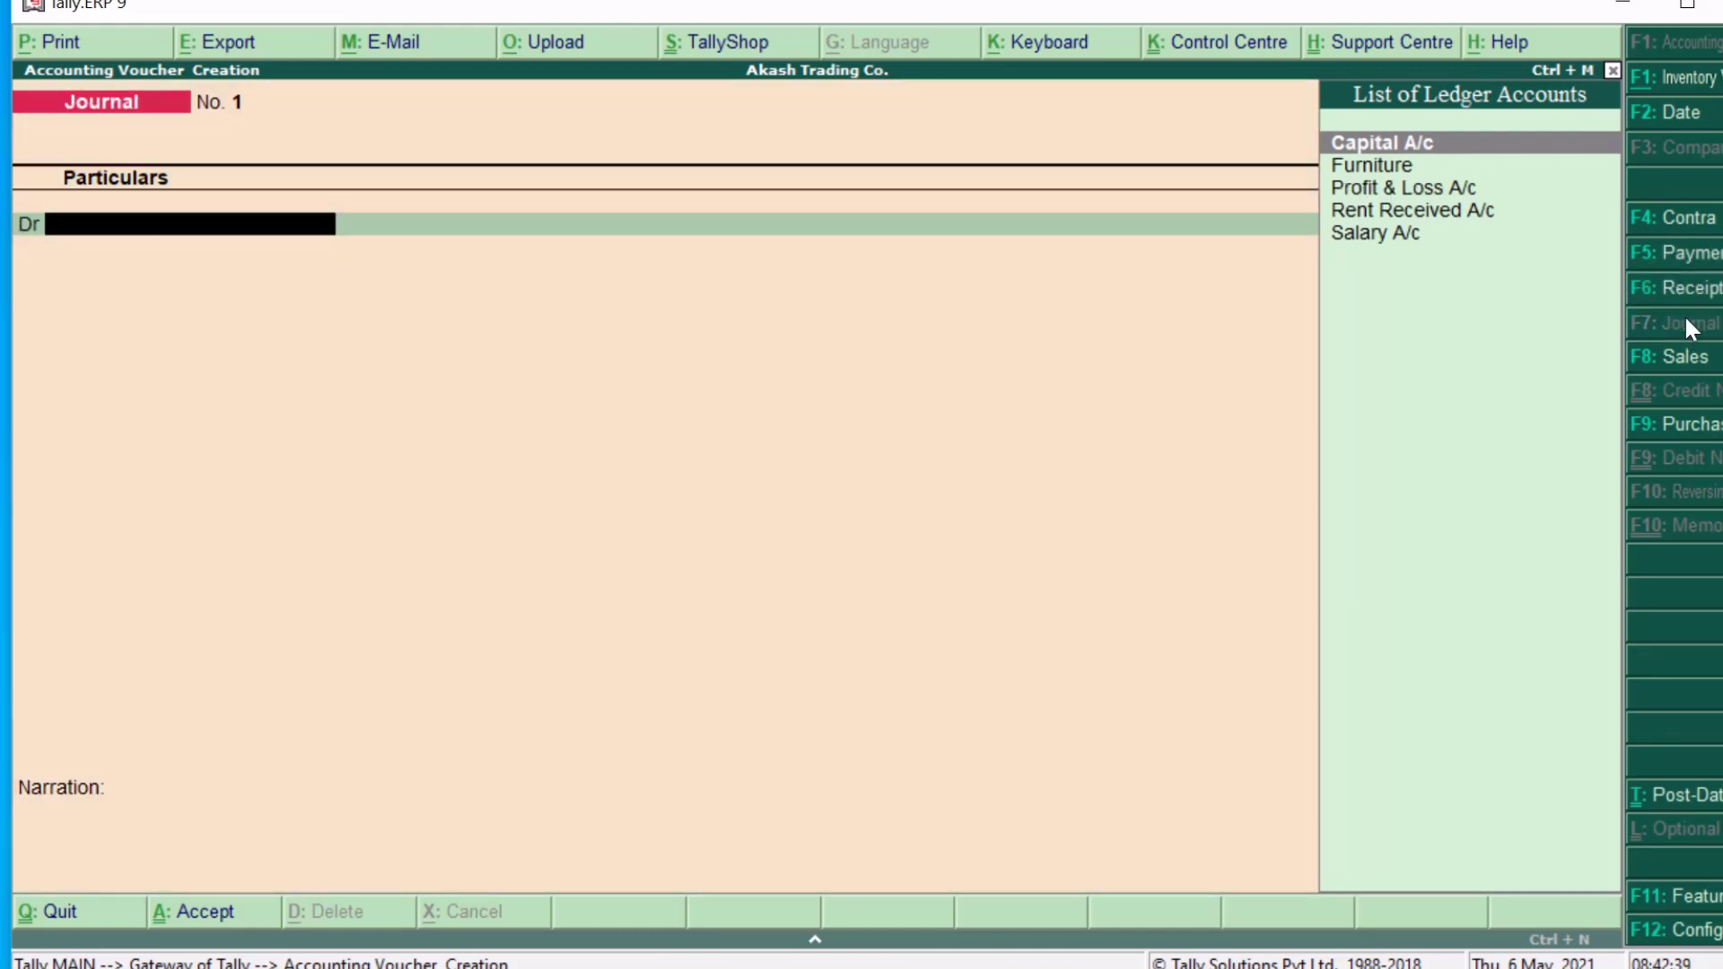
- Revisit the Contra and Payment voucher types and settle on a Receipt voucher
{"action": "left_click", "coordinate": [1700, 220]}
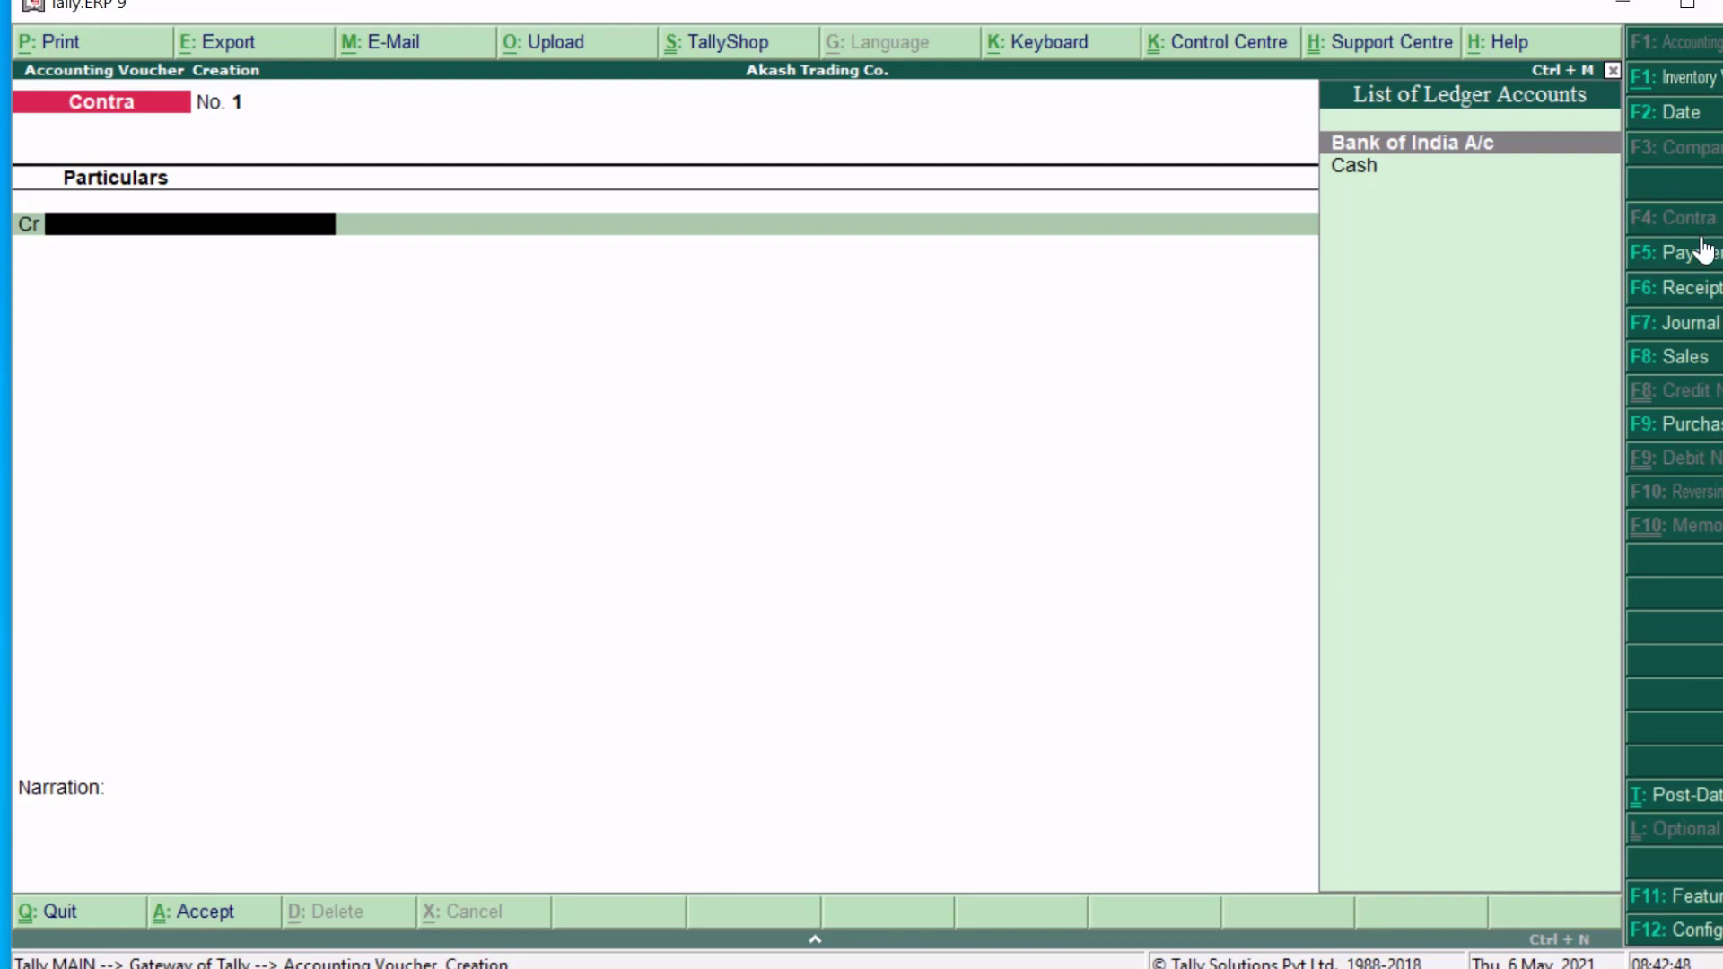
{"action": "left_click", "coordinate": [1703, 255]}
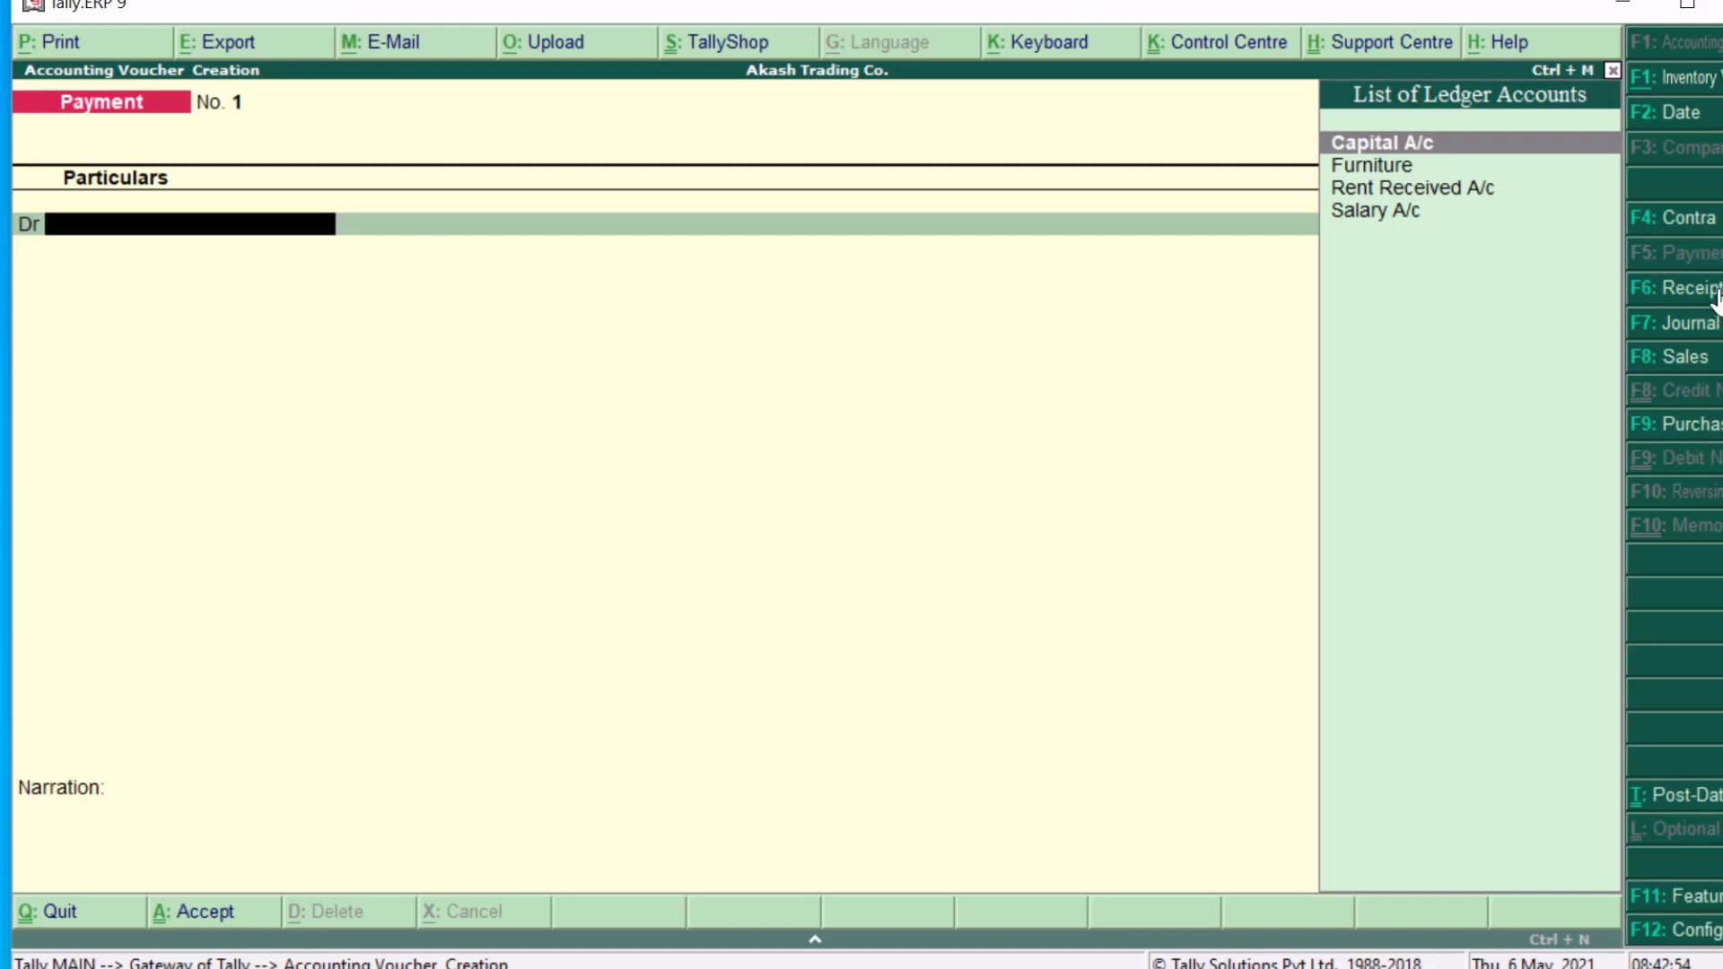
{"action": "left_click", "coordinate": [1710, 289]}
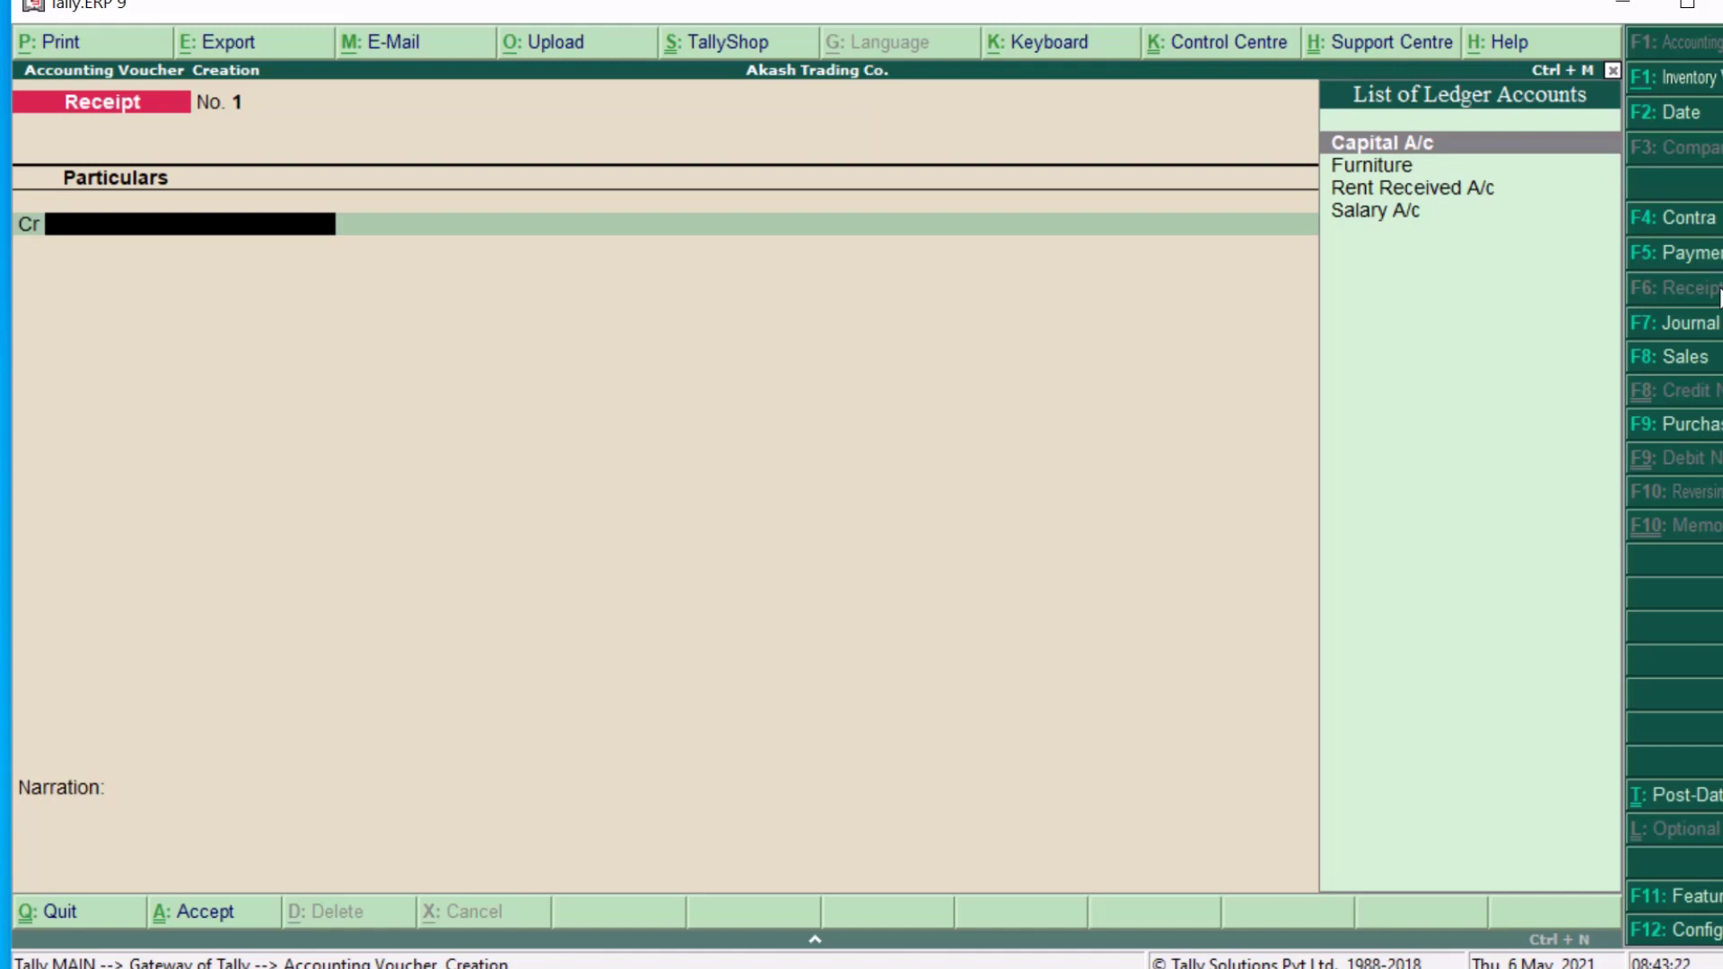
{"action": "left_click", "coordinate": [1705, 253]}
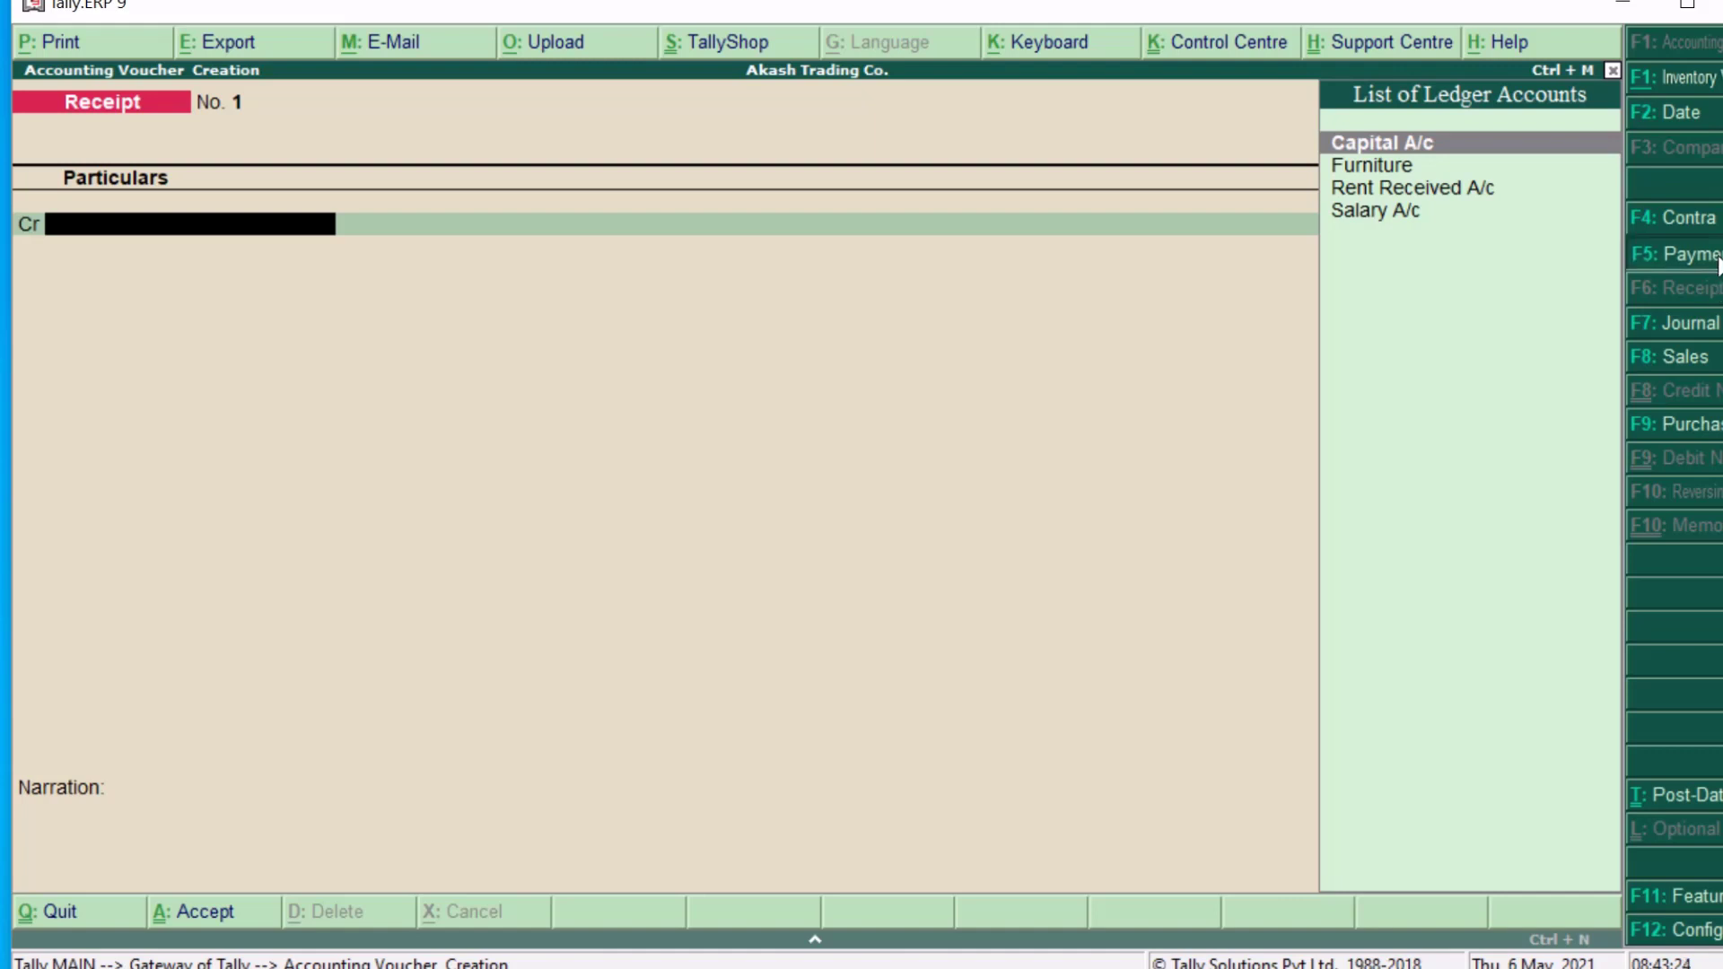
{"action": "left_click", "coordinate": [1711, 289]}
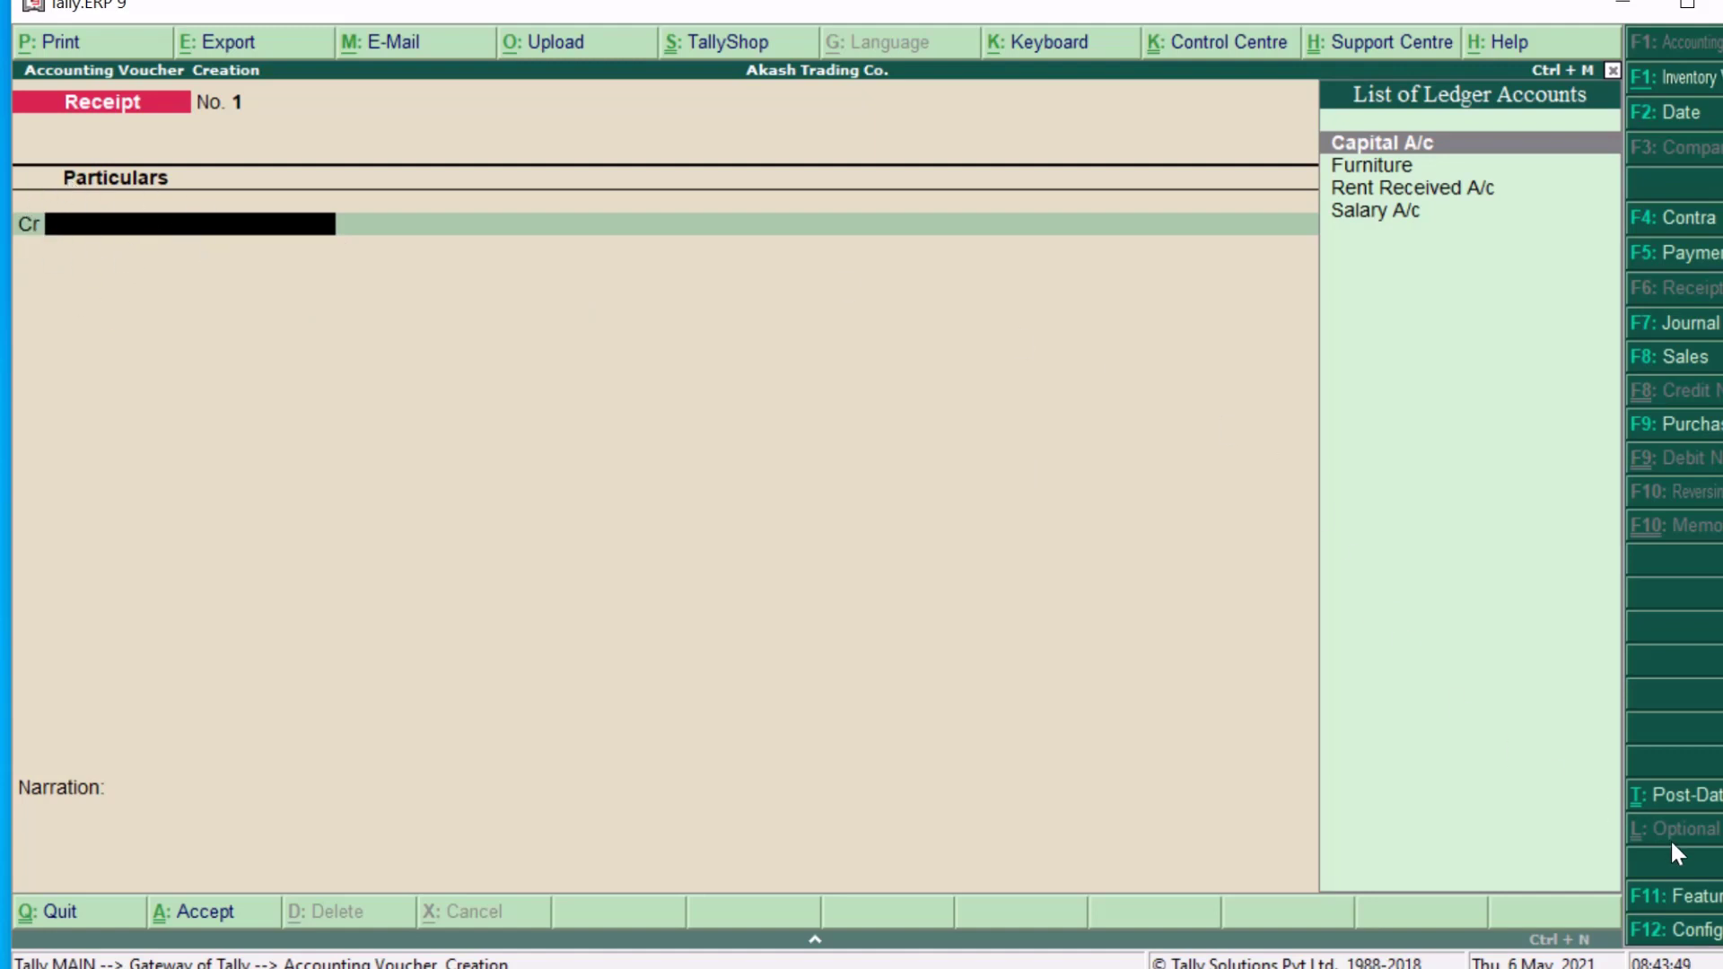
- Examine each option in the Receipt voucher configuration, including single entry mode, Cr/Dr labels and ledger balances
{"action": "left_click", "coordinate": [1689, 943]}
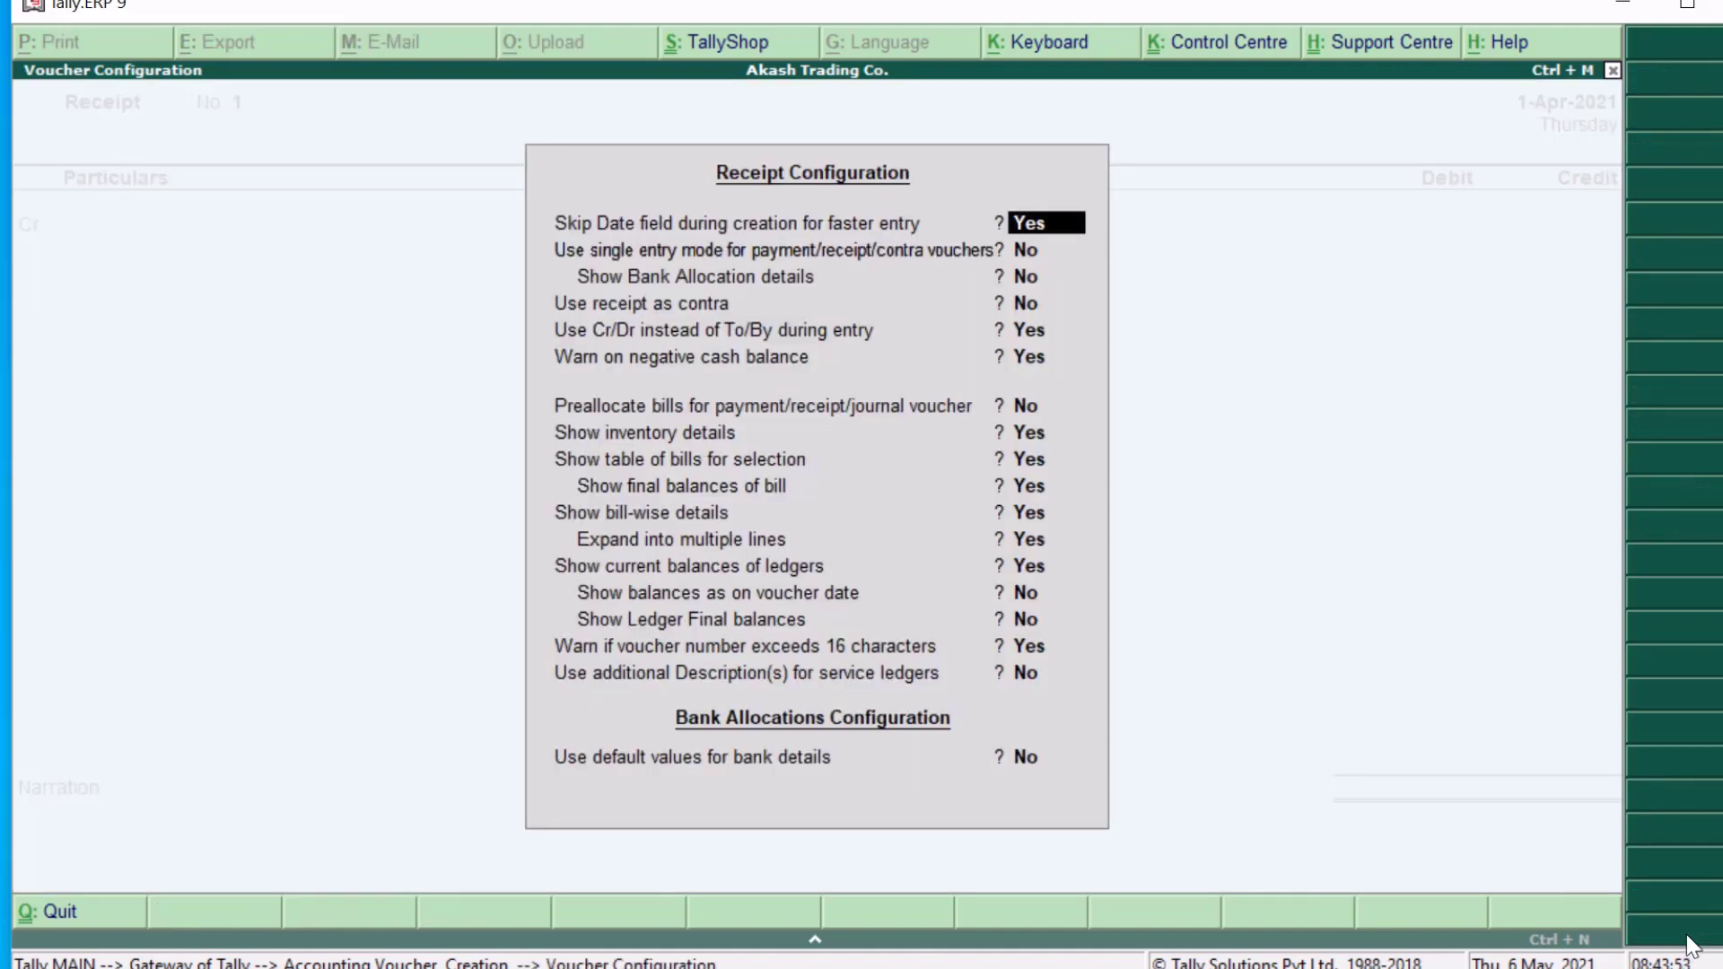
{"action": "key", "text": "Return"}
{"action": "key", "text": "Return"}
{"action": "key", "text": "Return"}
{"action": "key", "text": "Return"}
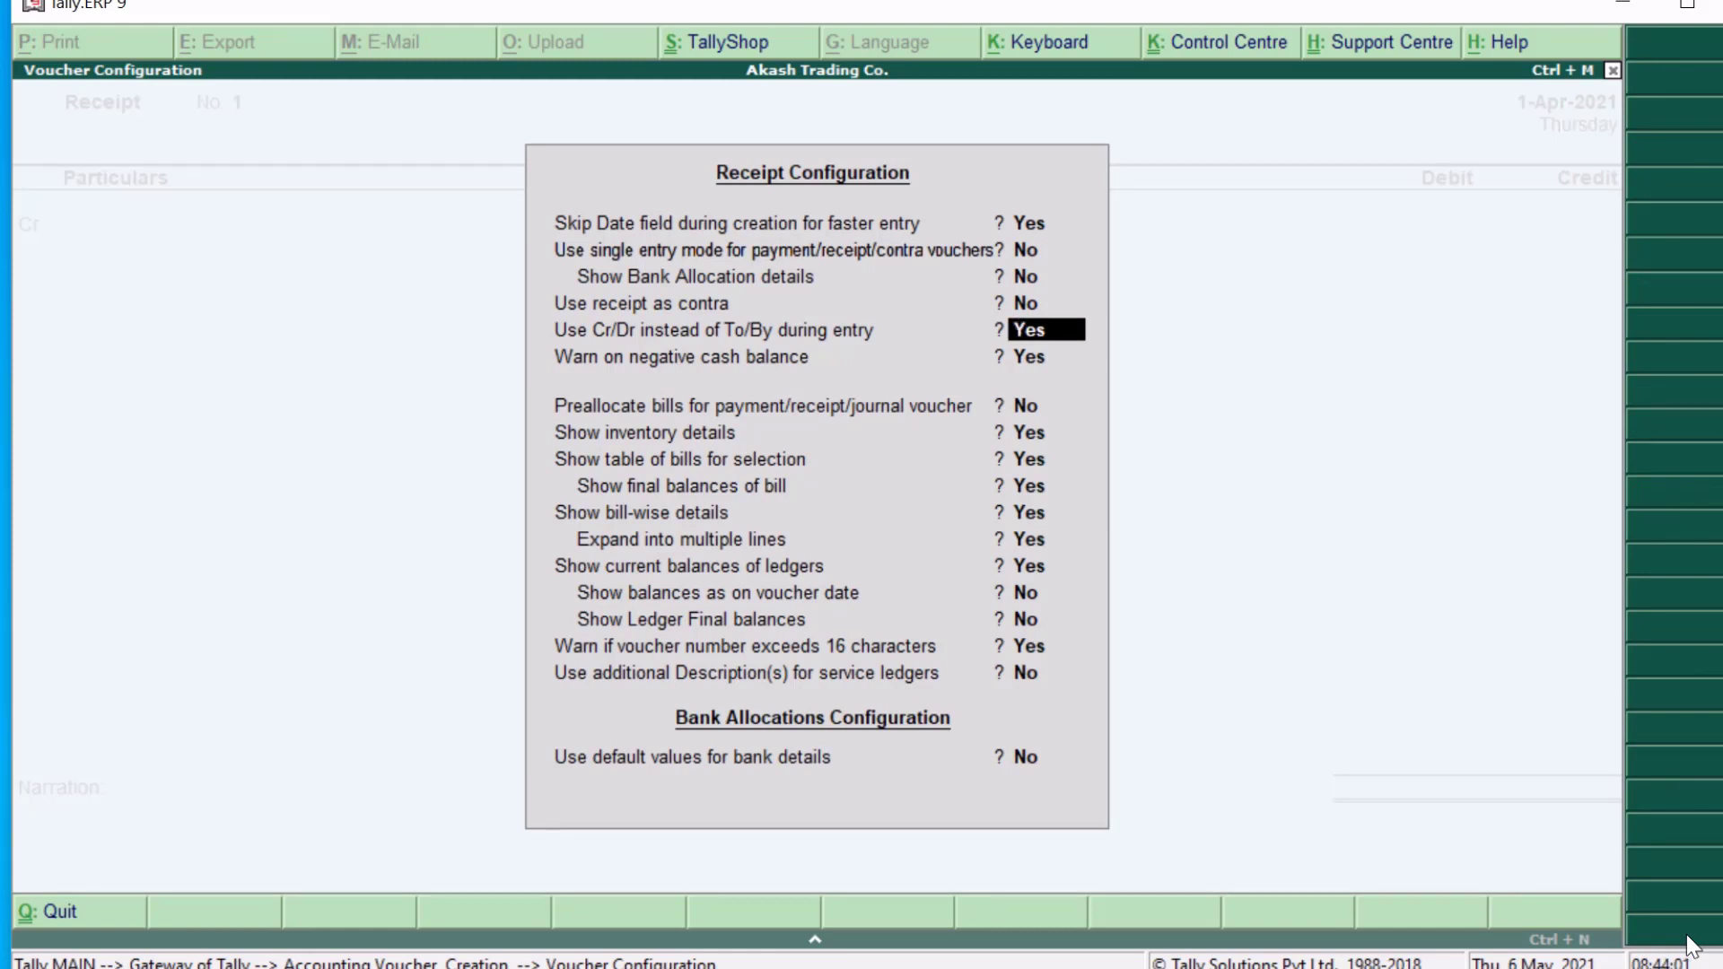
{"action": "key", "text": "Return"}
{"action": "key", "text": "Return"}
{"action": "key", "text": "Return"}
{"action": "key", "text": "Return"}
{"action": "key", "text": "Return"}
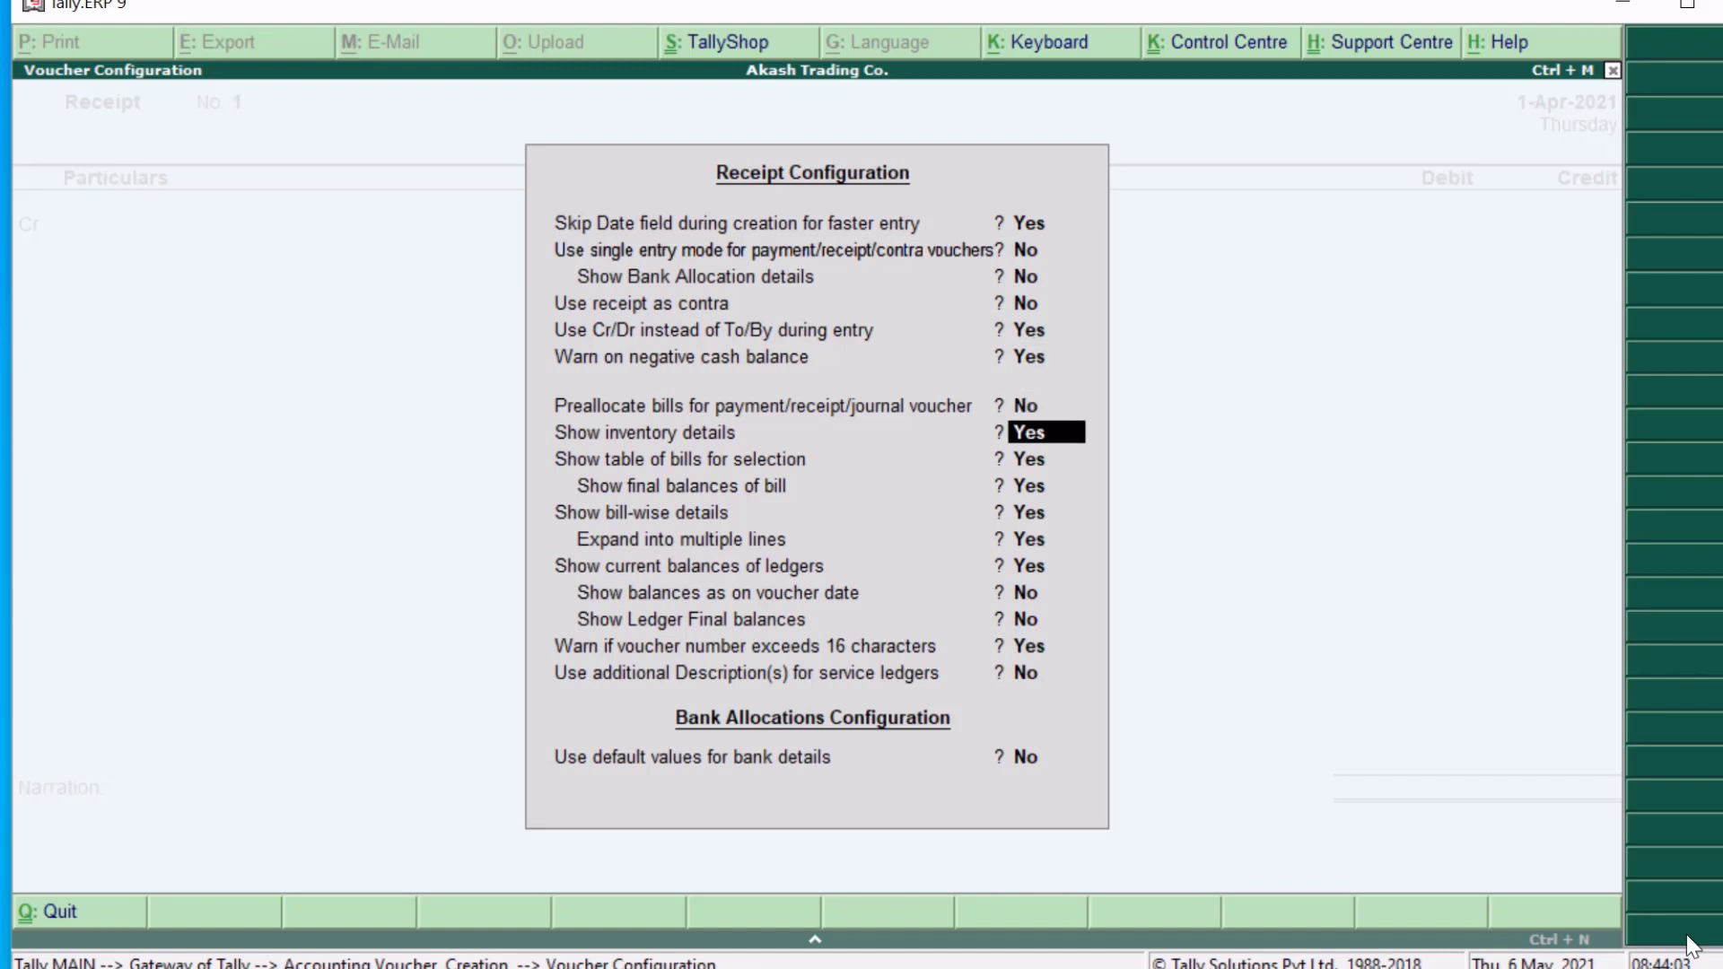
{"action": "key", "text": "Return"}
{"action": "key", "text": "Return"}
{"action": "key", "text": "Return"}
{"action": "key", "text": "Return"}
{"action": "key", "text": "Return"}
{"action": "key", "text": "Return"}
{"action": "key", "text": "Return"}
{"action": "key", "text": "Return"}
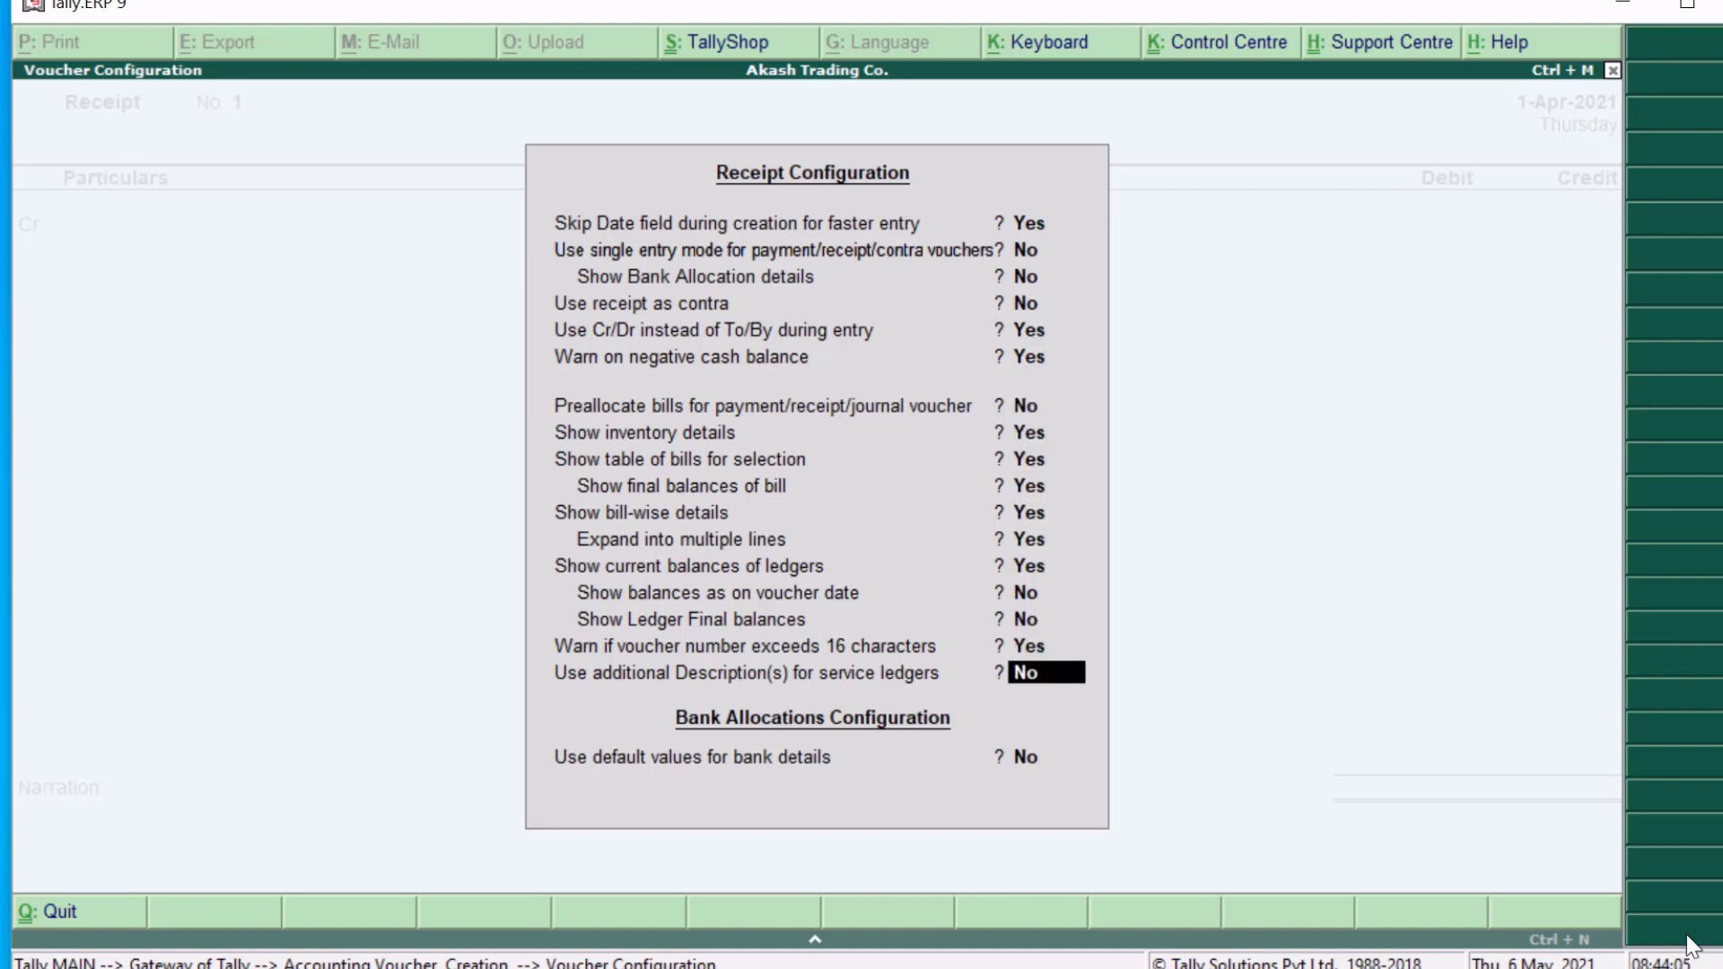
{"action": "key", "text": "Return"}
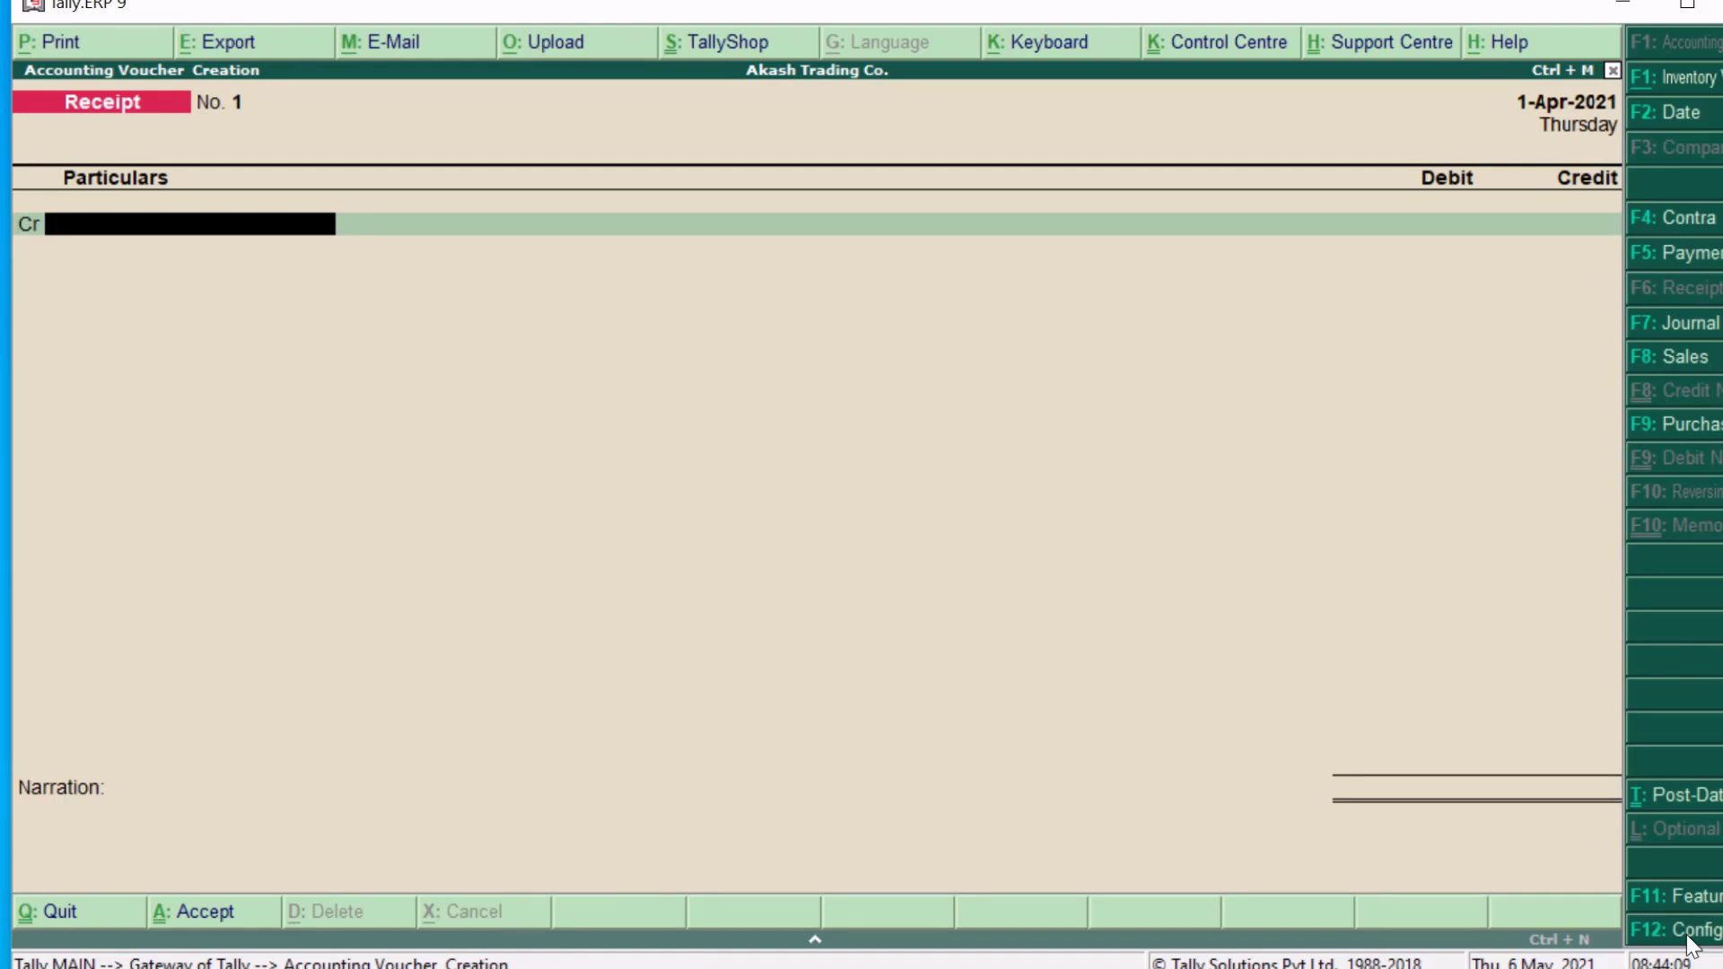
- Credit Capital A/c with 50,000 in the Receipt voucher and debit Cash for the same amount
{"action": "type", "text": "C"}
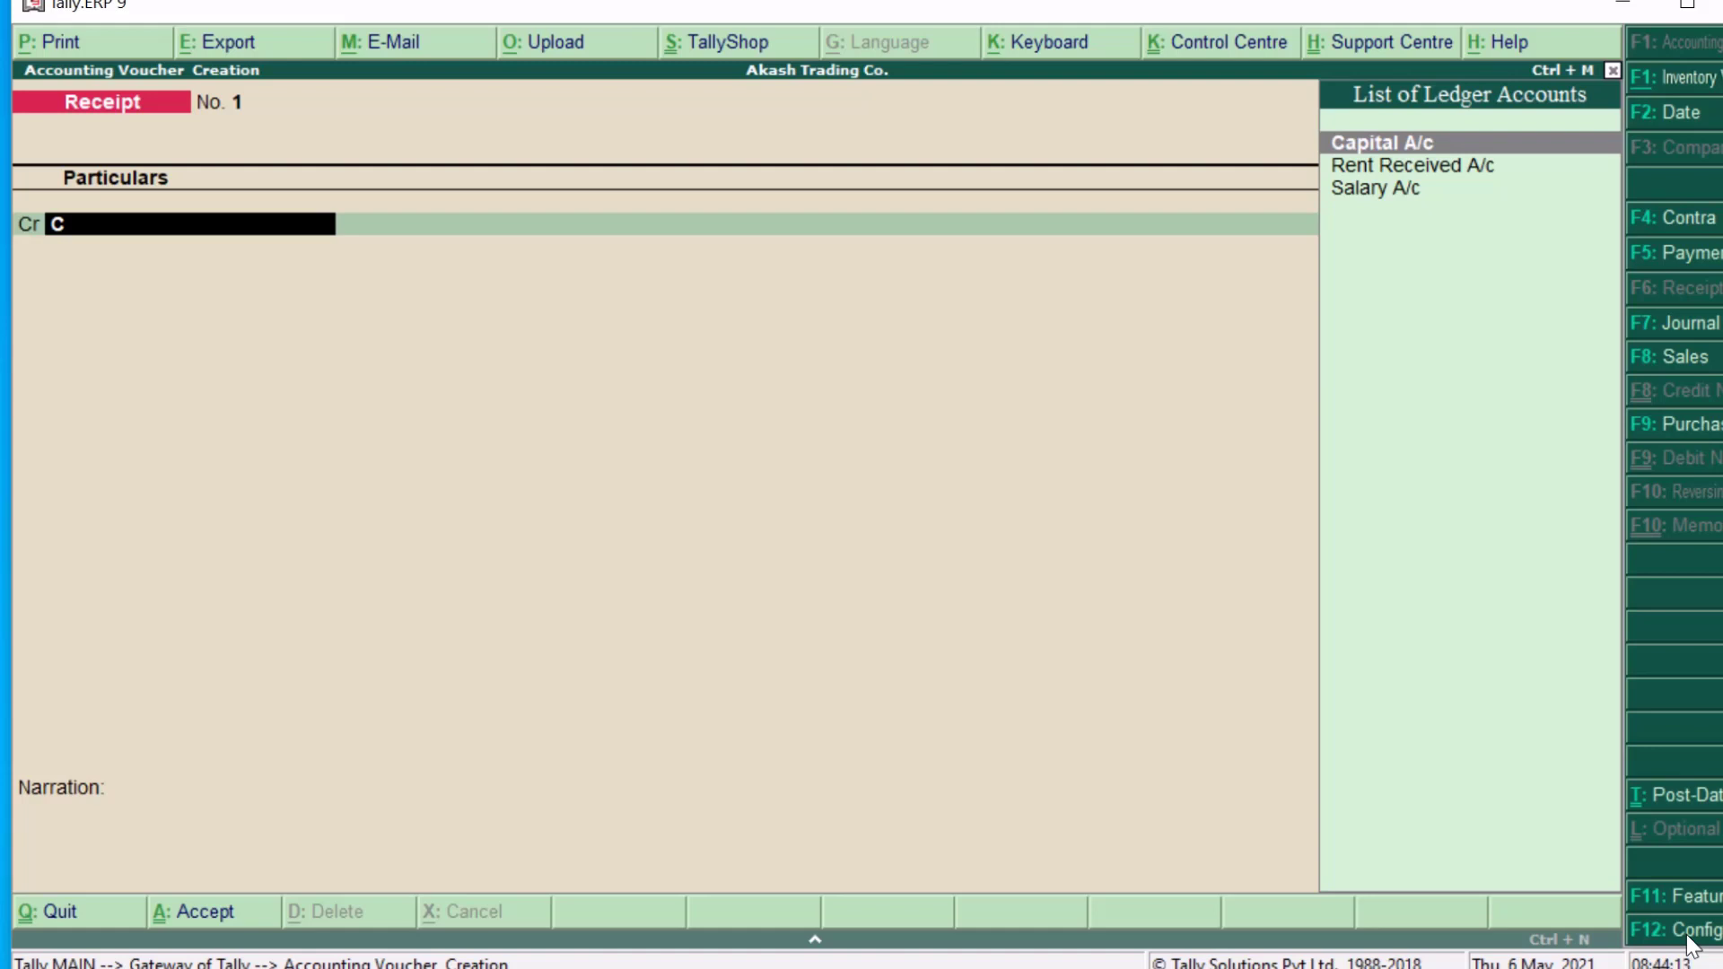
{"action": "key", "text": "Return"}
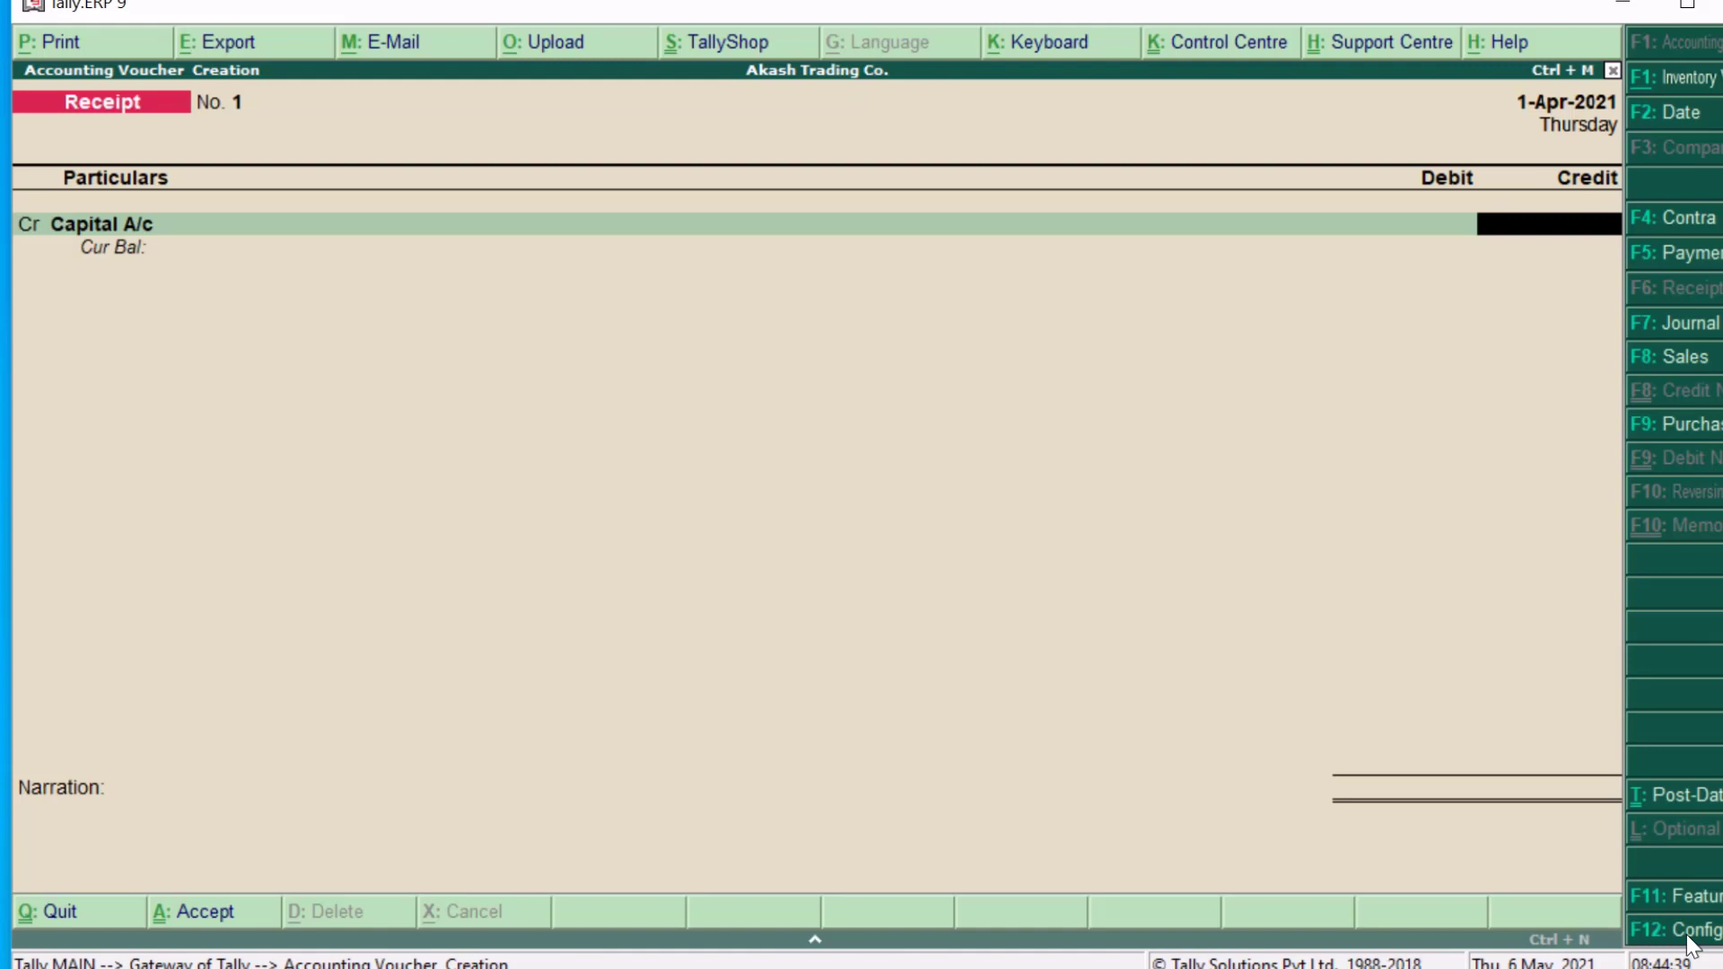
{"action": "type", "text": "50000"}
{"action": "key", "text": "Return"}
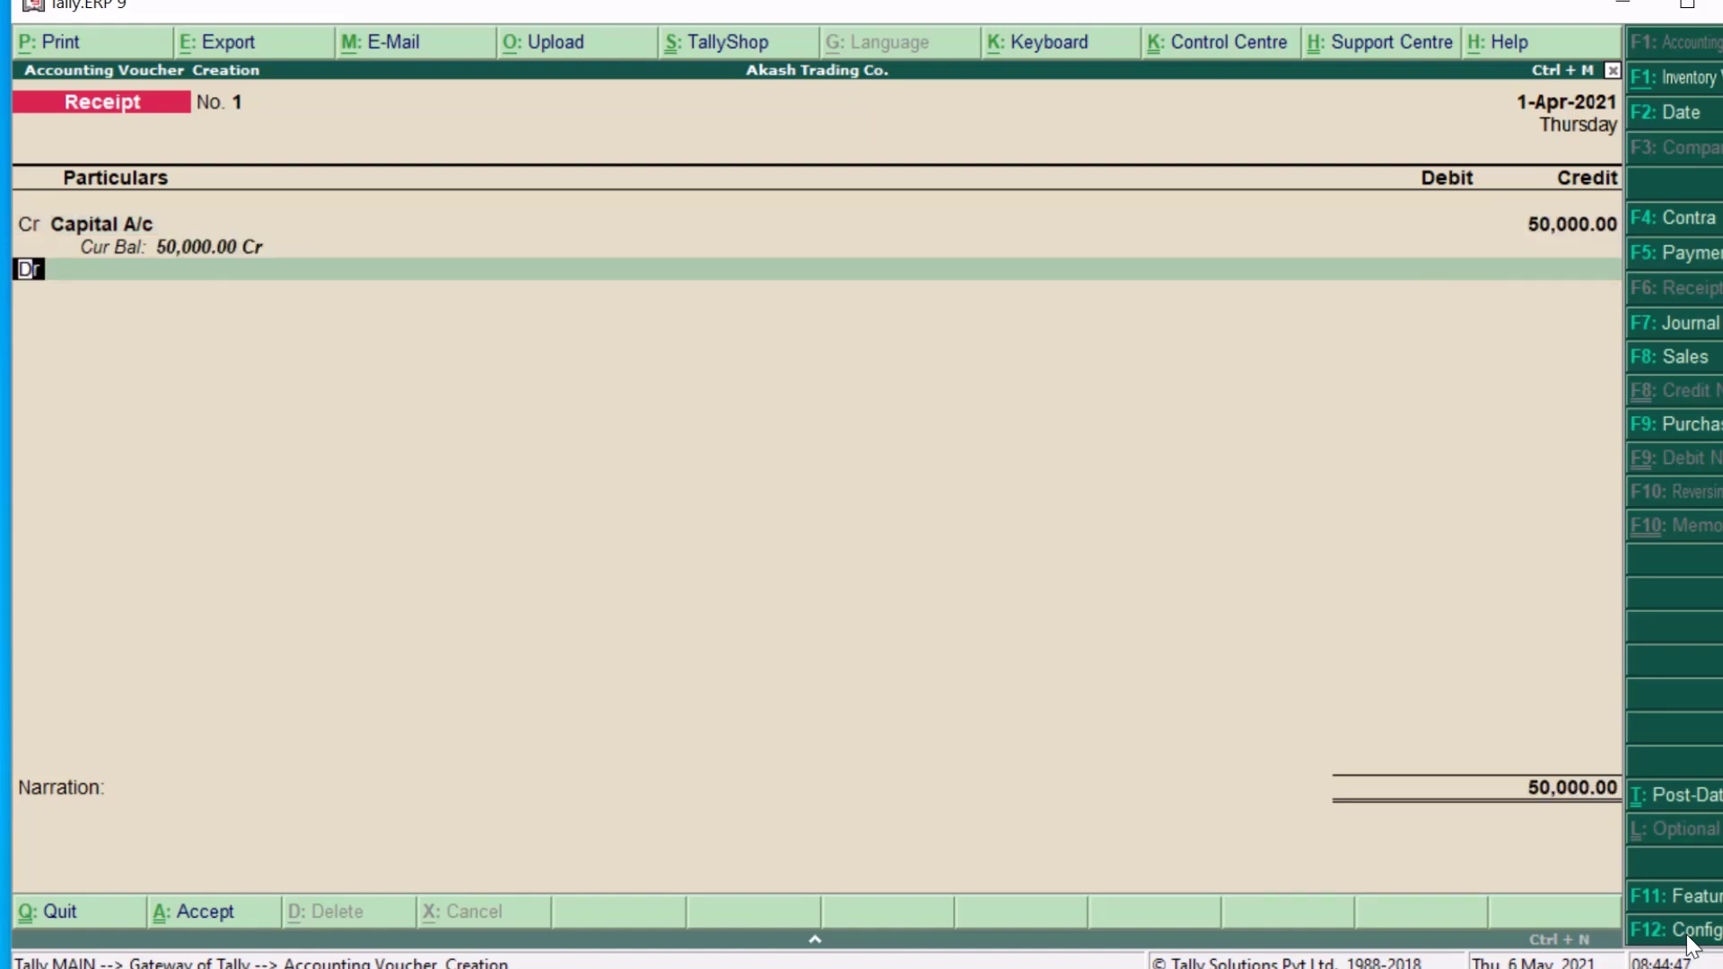
{"action": "key", "text": "Return"}
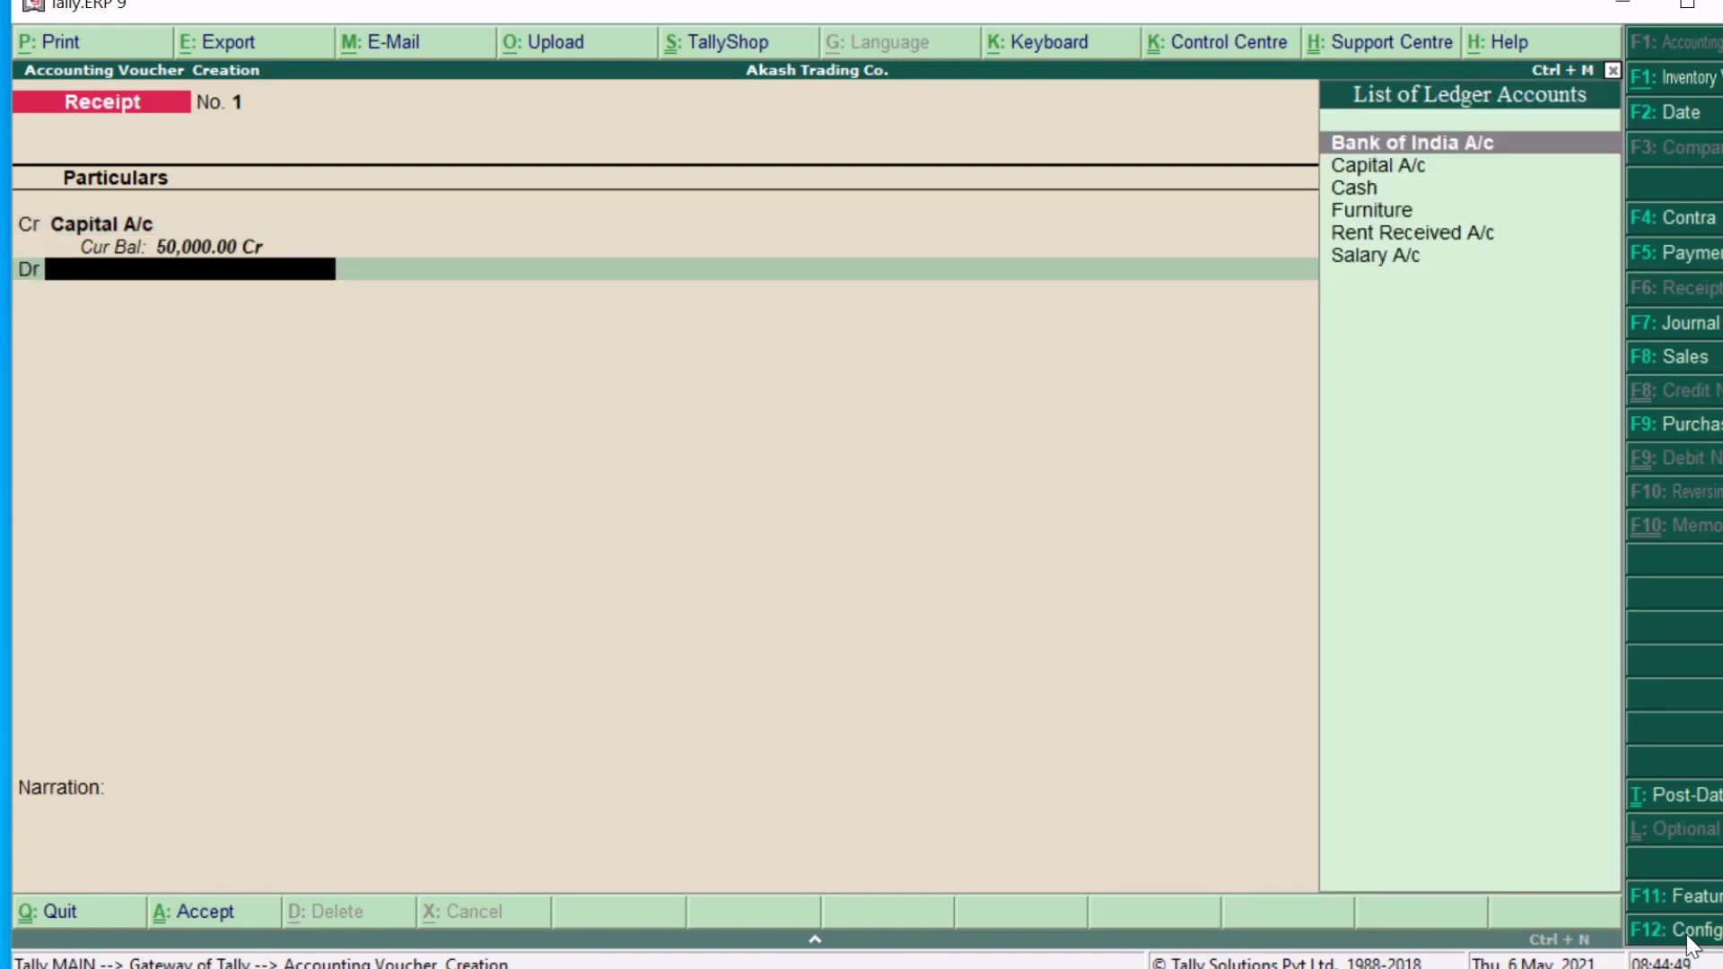
{"action": "type", "text": "Cas"}
{"action": "key", "text": "Return"}
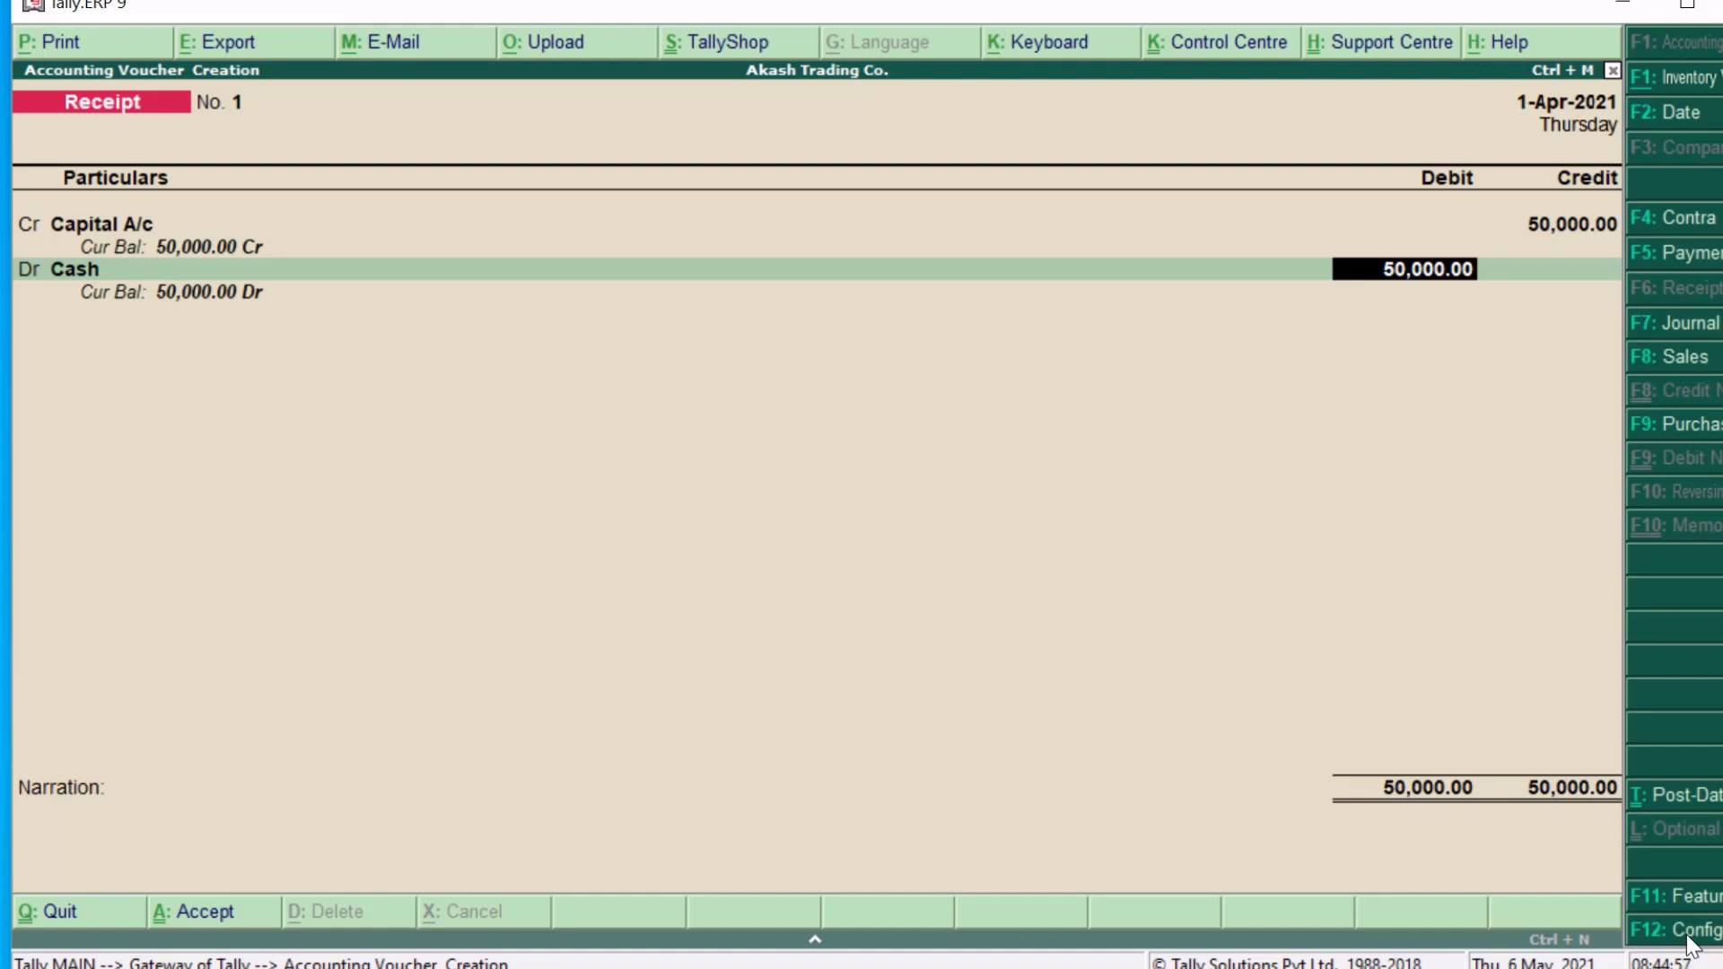
- Set the Capital A/c credit to 70,000 and the Cash debit to 50,000 in the Receipt voucher
{"action": "key", "text": "BackSpace"}
{"action": "key", "text": "BackSpace"}
{"action": "key", "text": "BackSpace"}
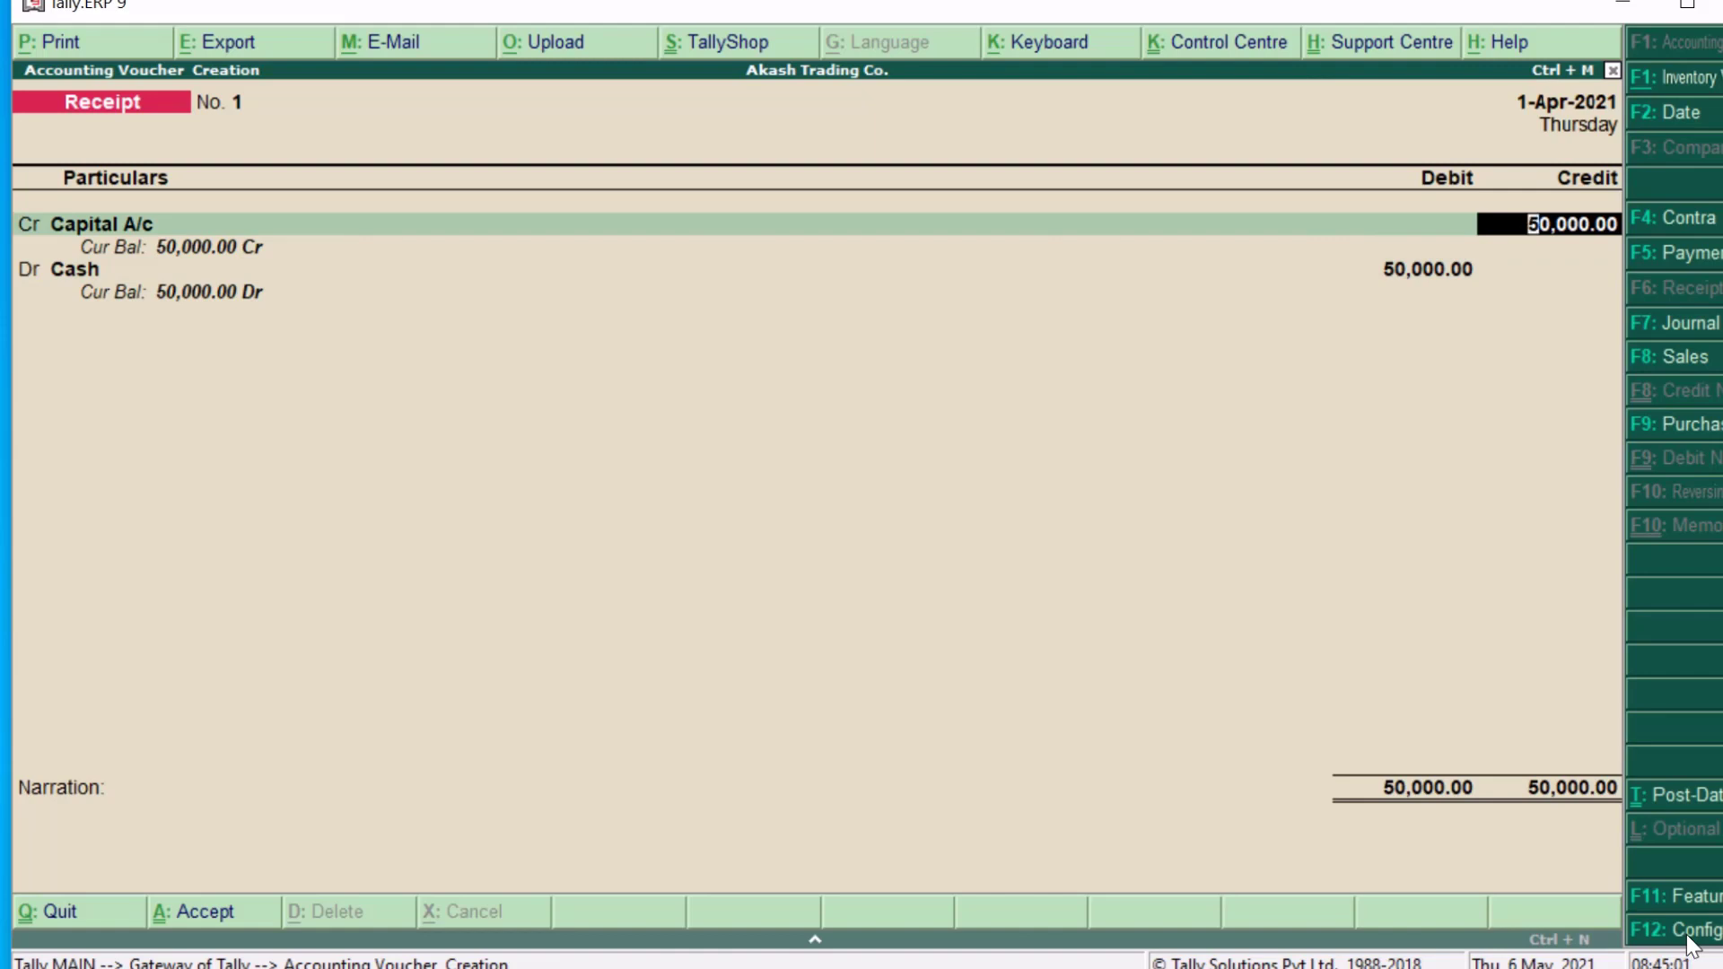
{"action": "type", "text": "70000"}
{"action": "key", "text": "Return"}
{"action": "key", "text": "Return"}
{"action": "key", "text": "Return"}
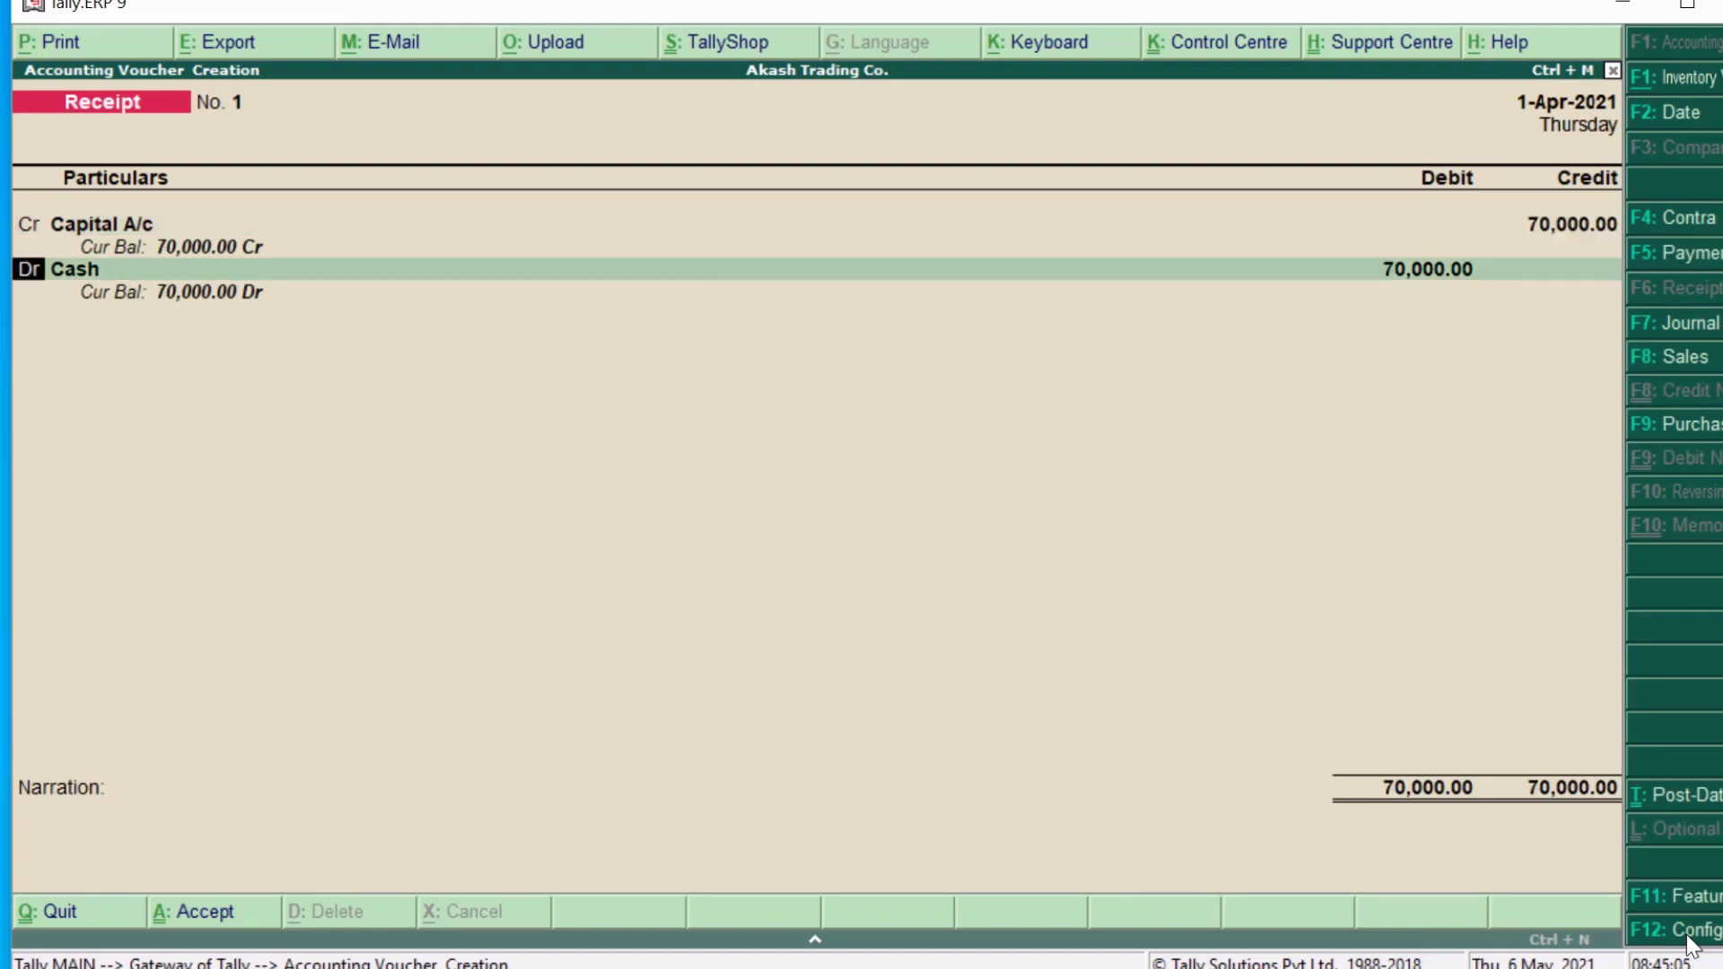
{"action": "type", "text": "50000"}
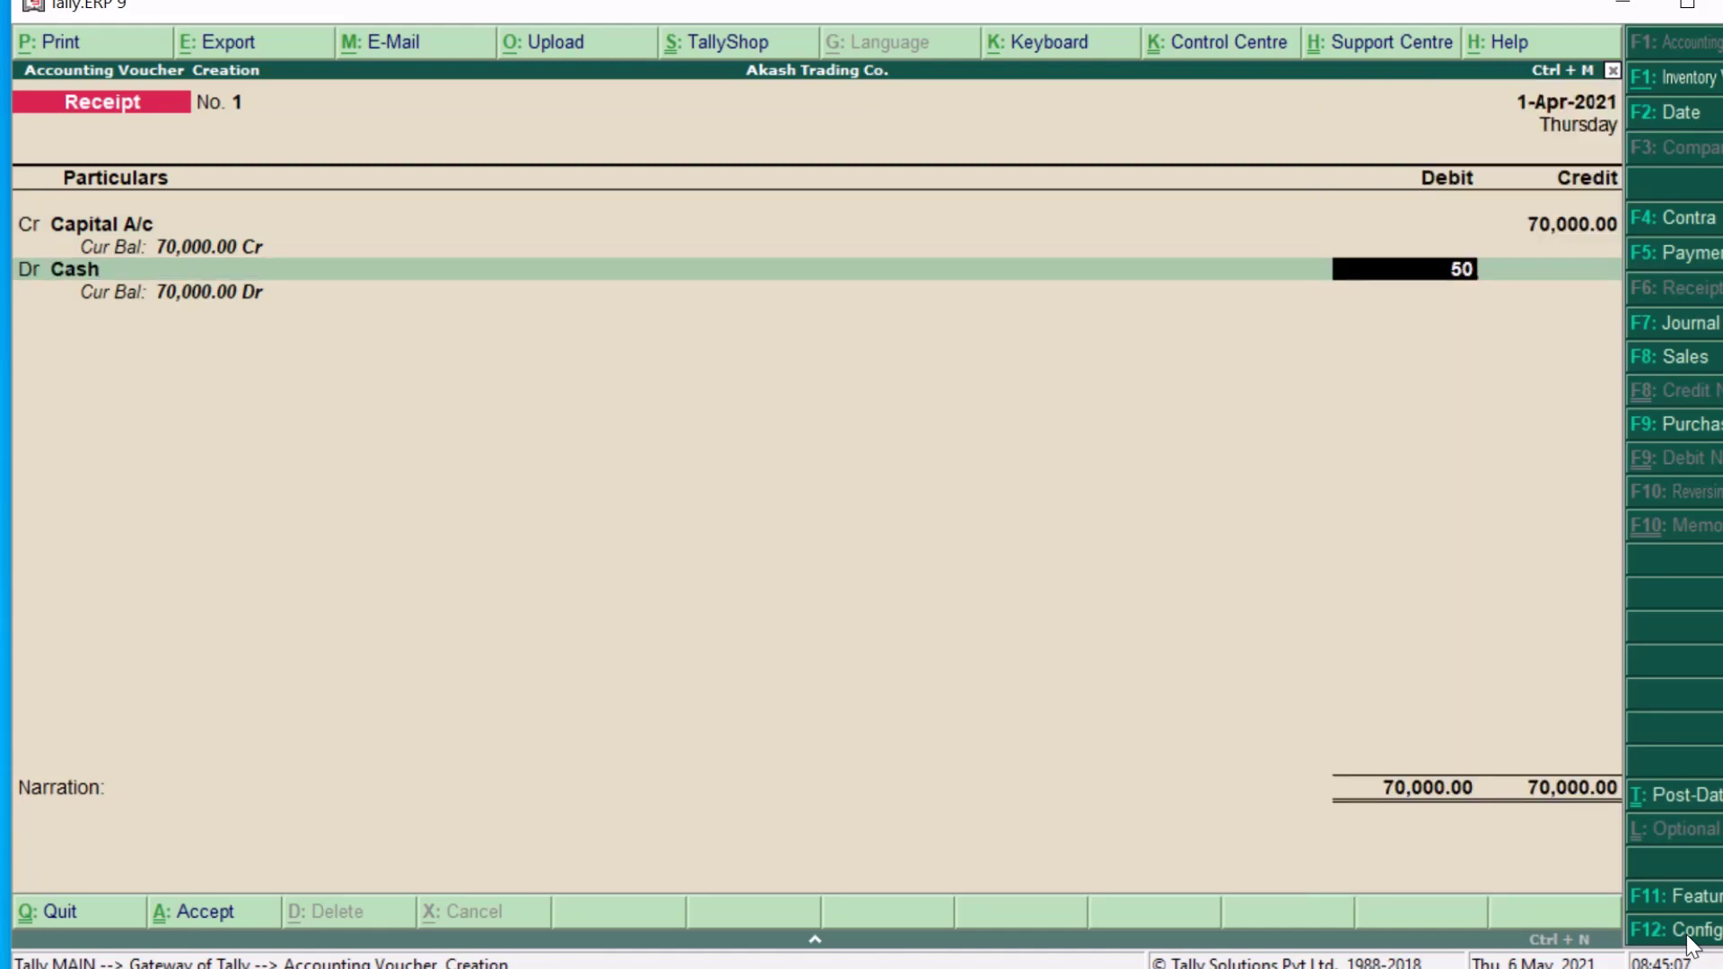
{"action": "key", "text": "Return"}
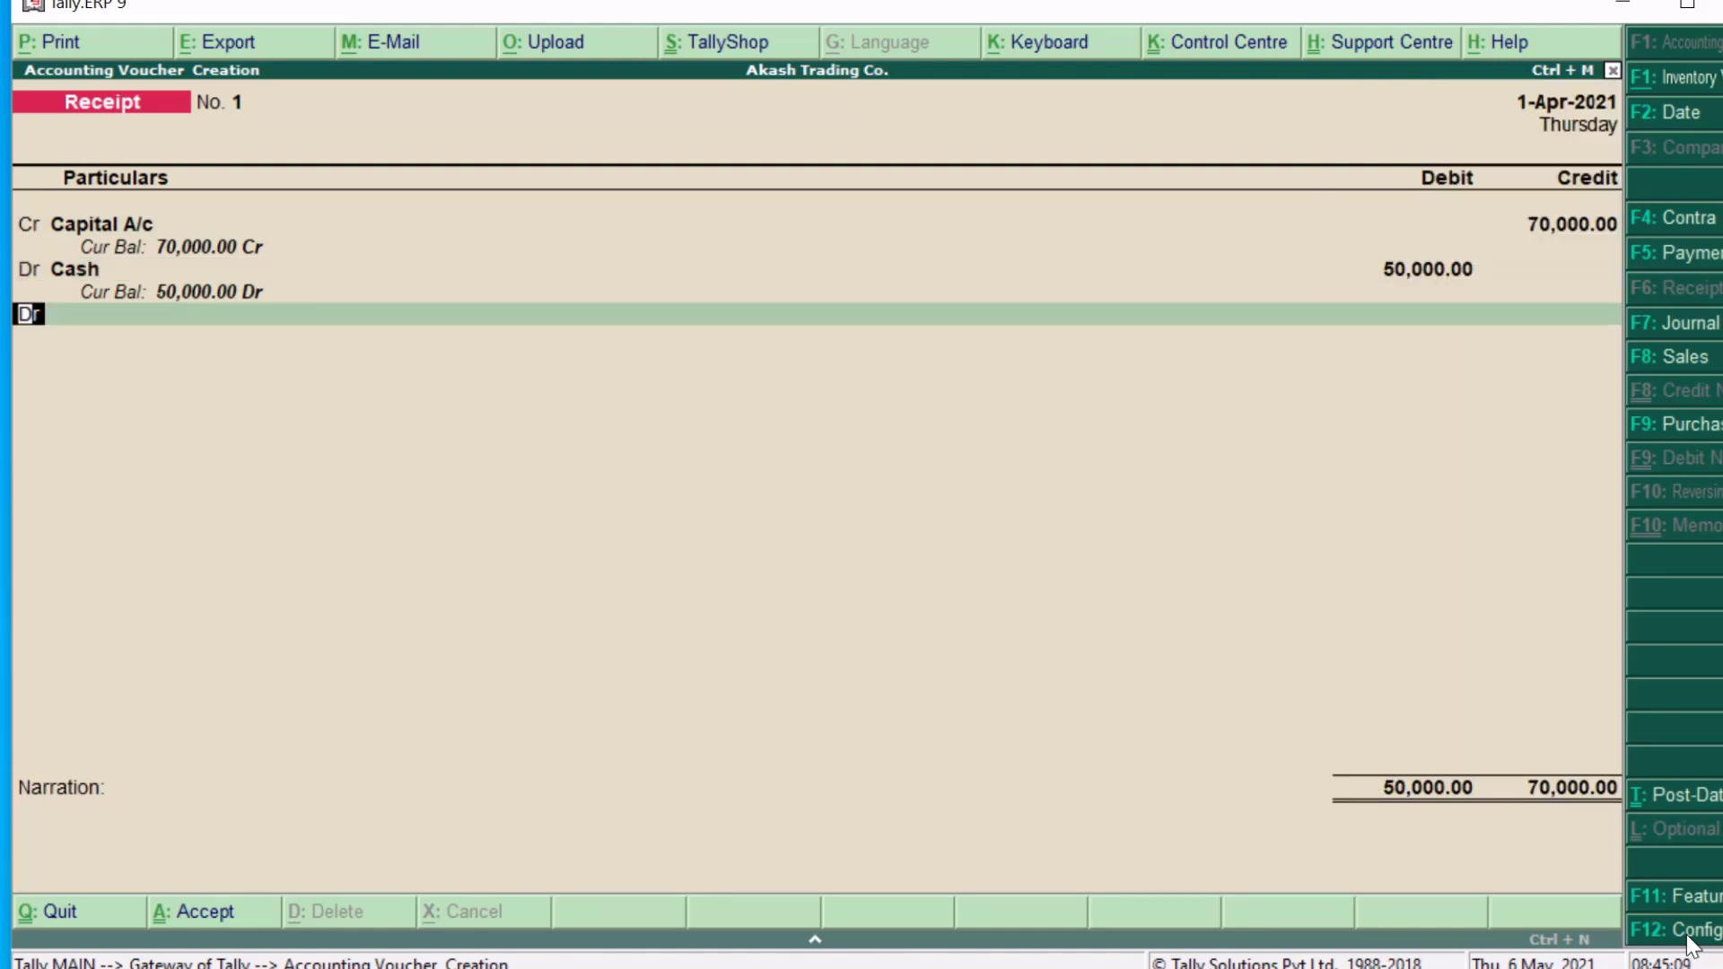
- Add a debit line for Furniture with 20,000 to balance the Receipt voucher
{"action": "key", "text": "Return"}
{"action": "type", "text": "F"}
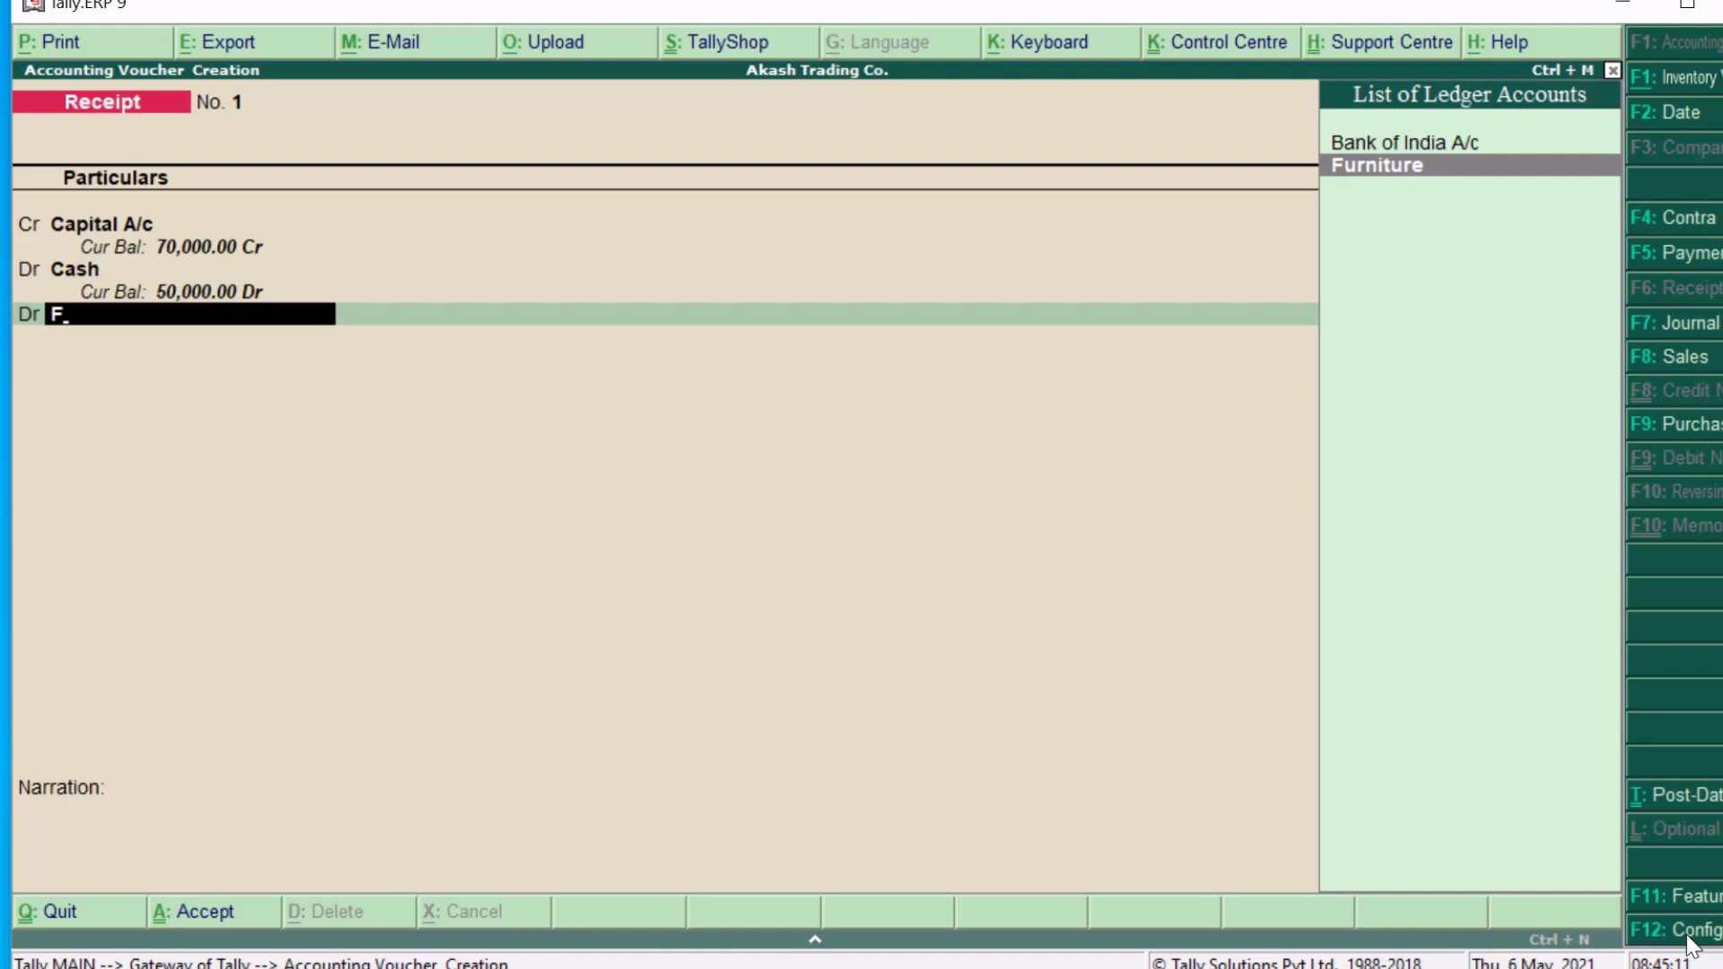
{"action": "key", "text": "Return"}
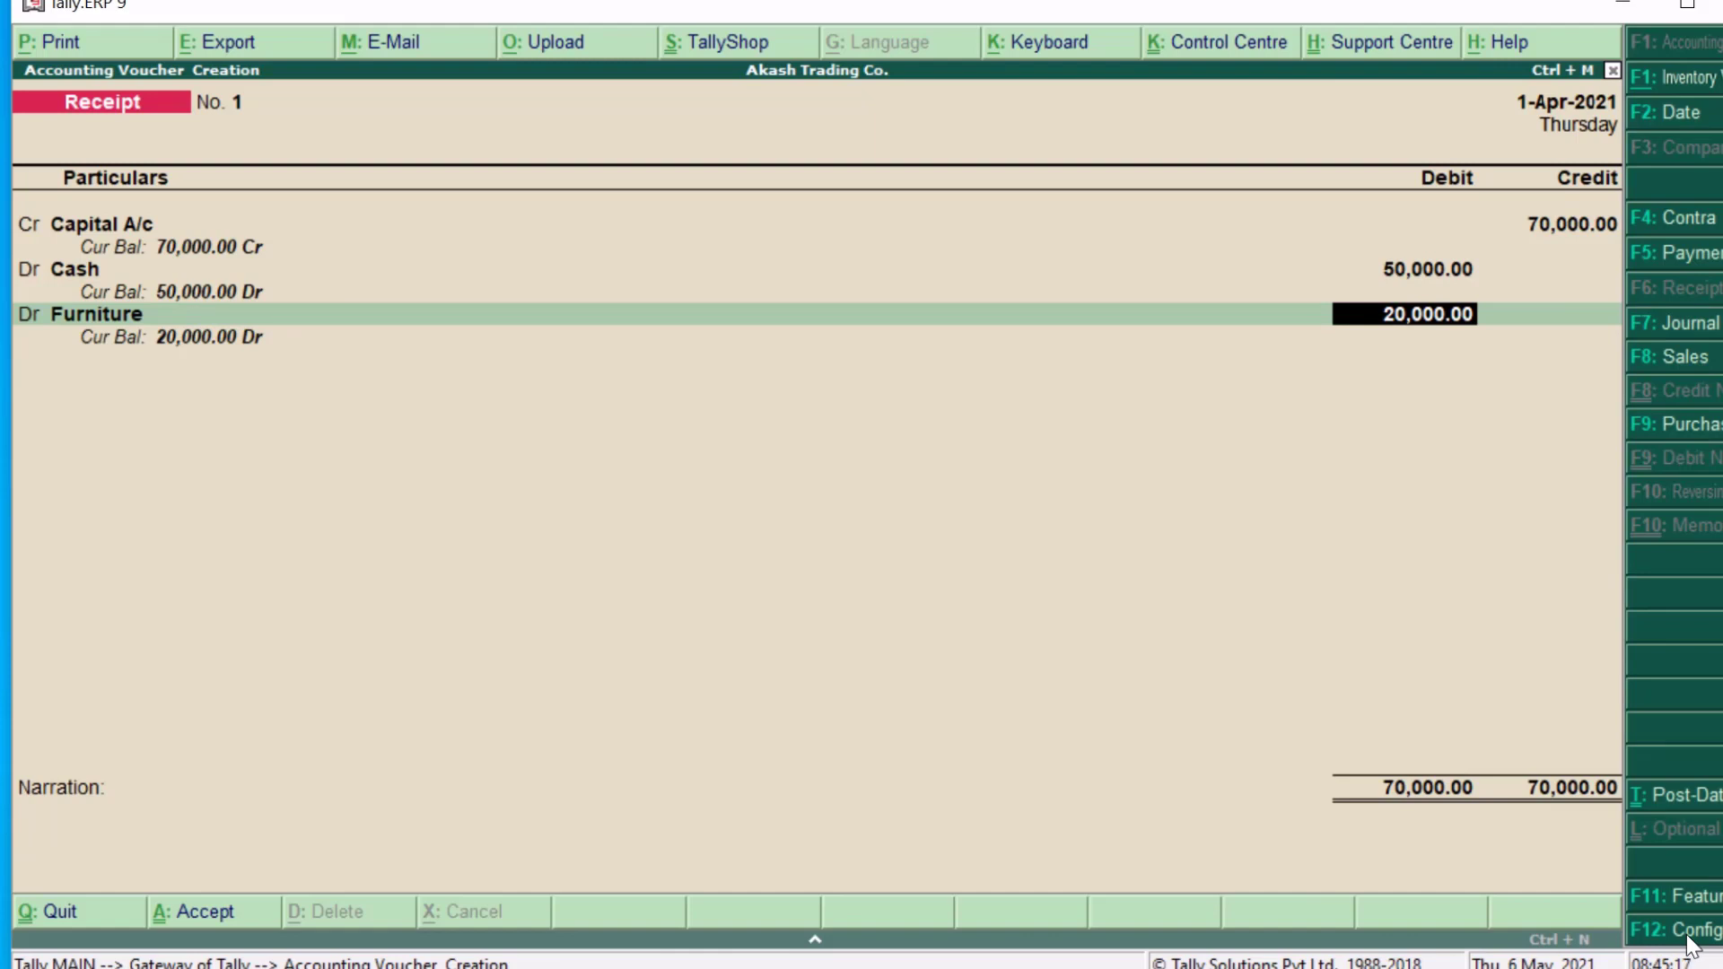
{"action": "key", "text": "Return"}
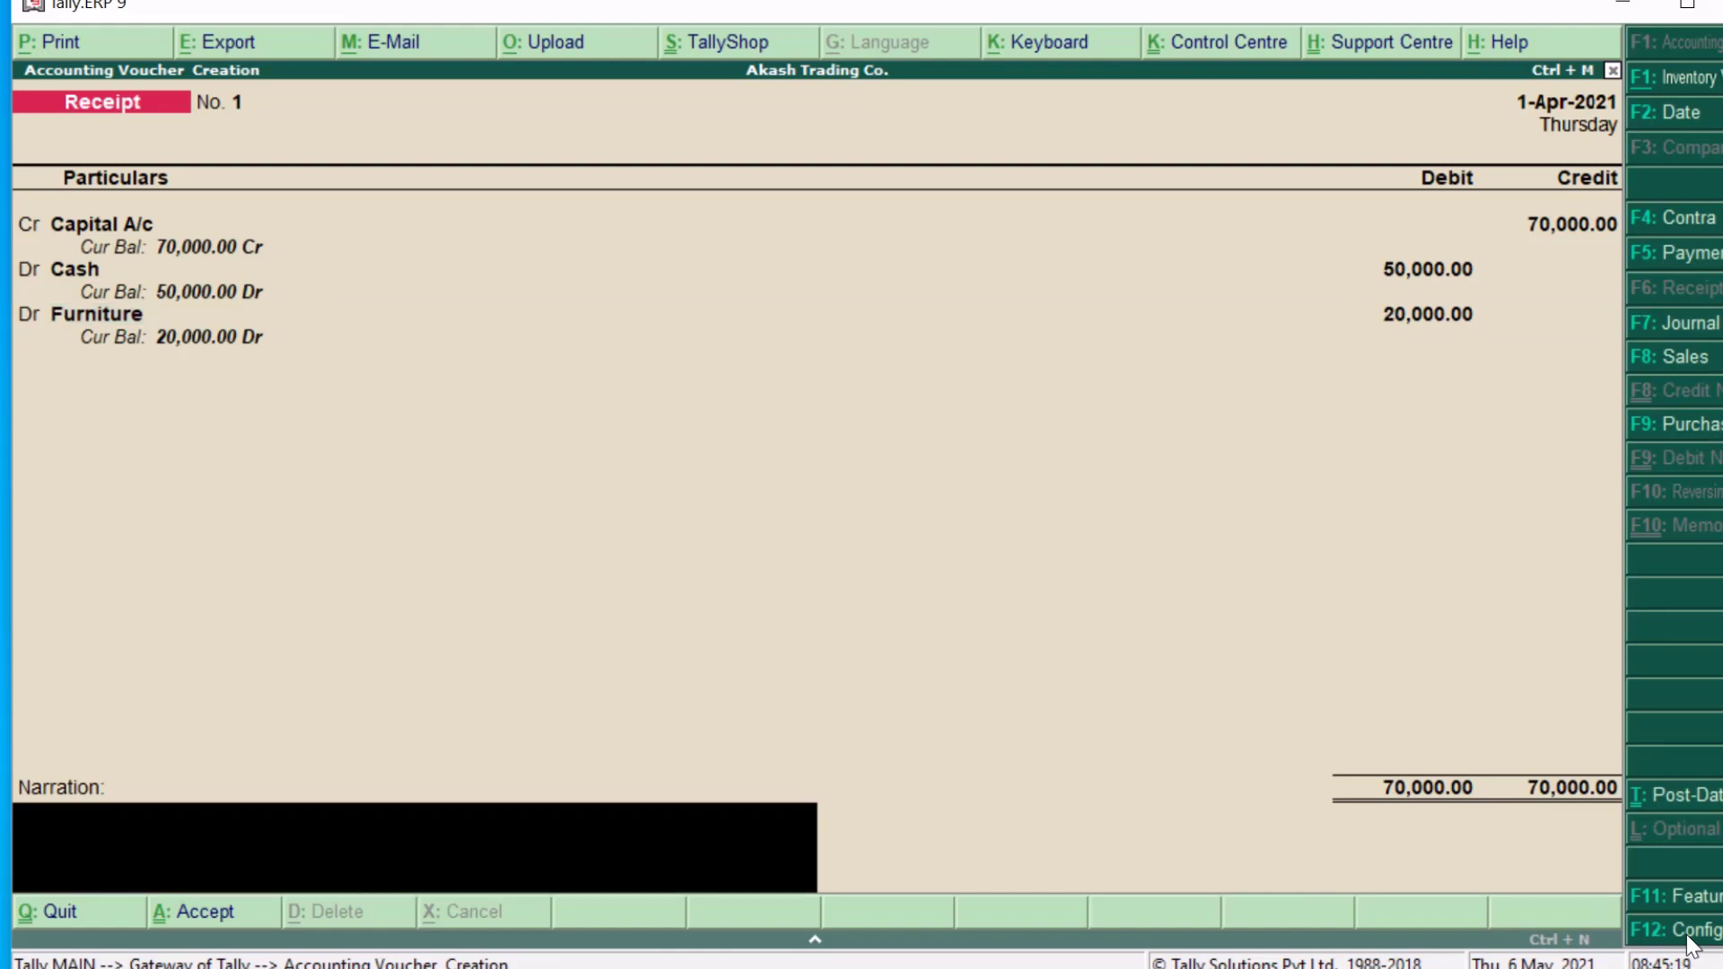
- Enter the narration "being capital introuduced" and accept the Receipt voucher
{"action": "type", "text": "being capital introuc"}
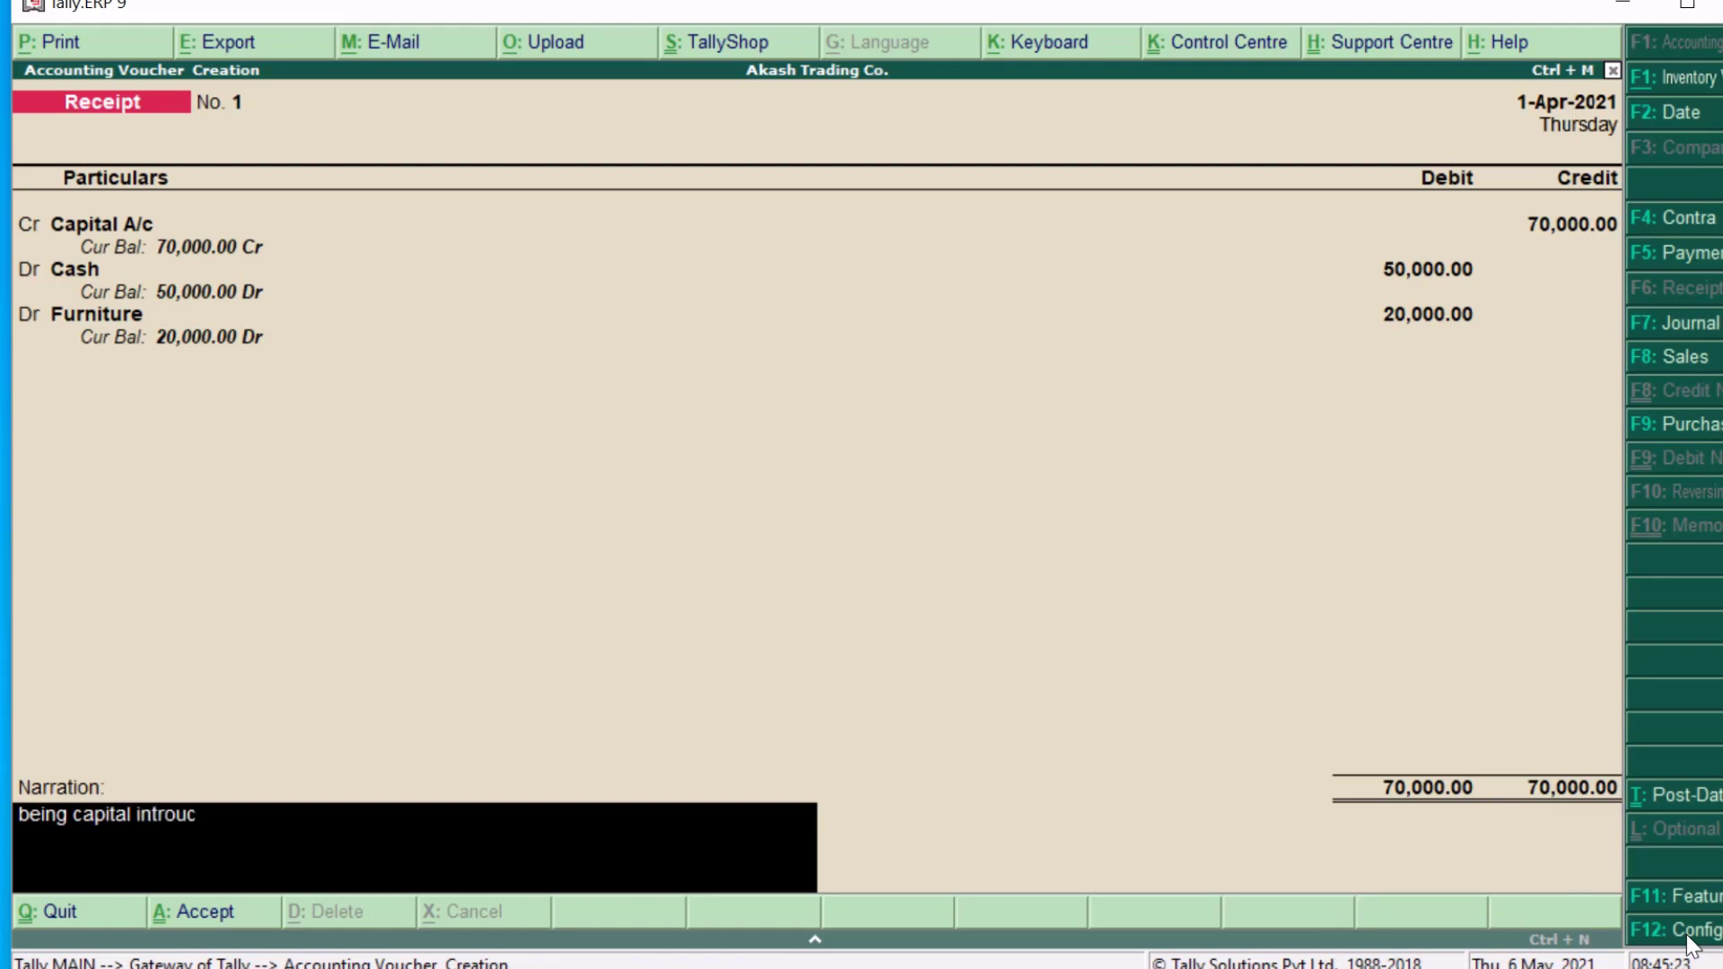
{"action": "key", "text": "BackSpace"}
{"action": "type", "text": "duced"}
{"action": "key", "text": "Return"}
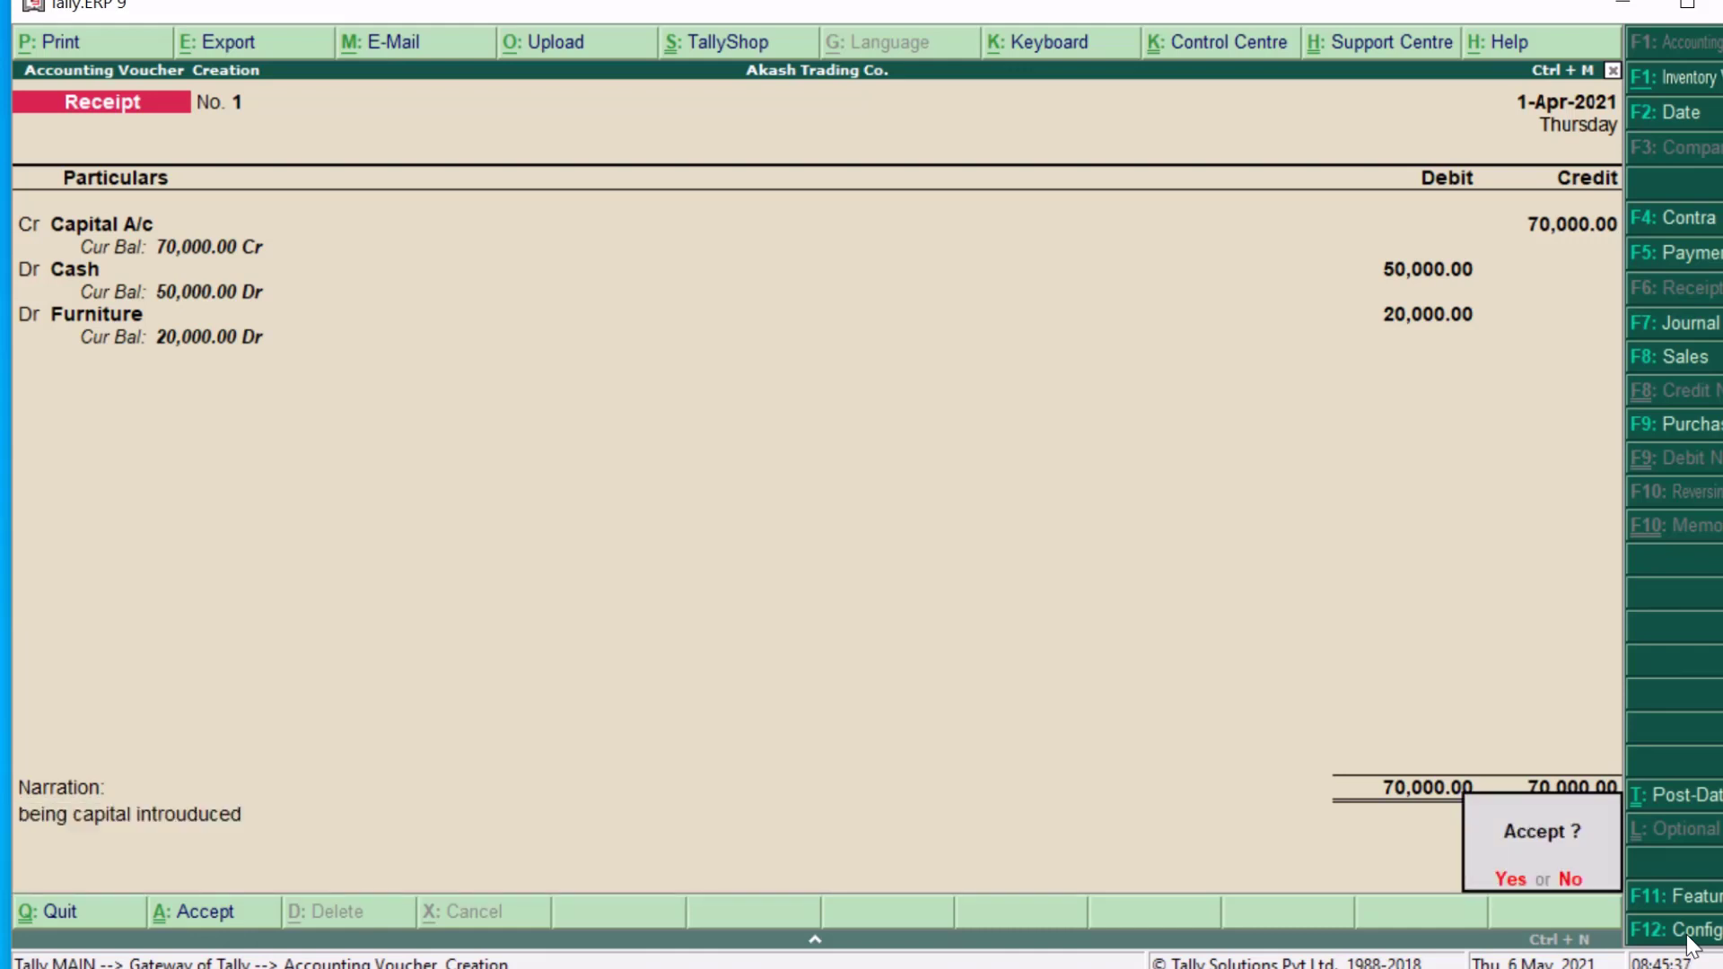
{"action": "key", "text": "Return"}
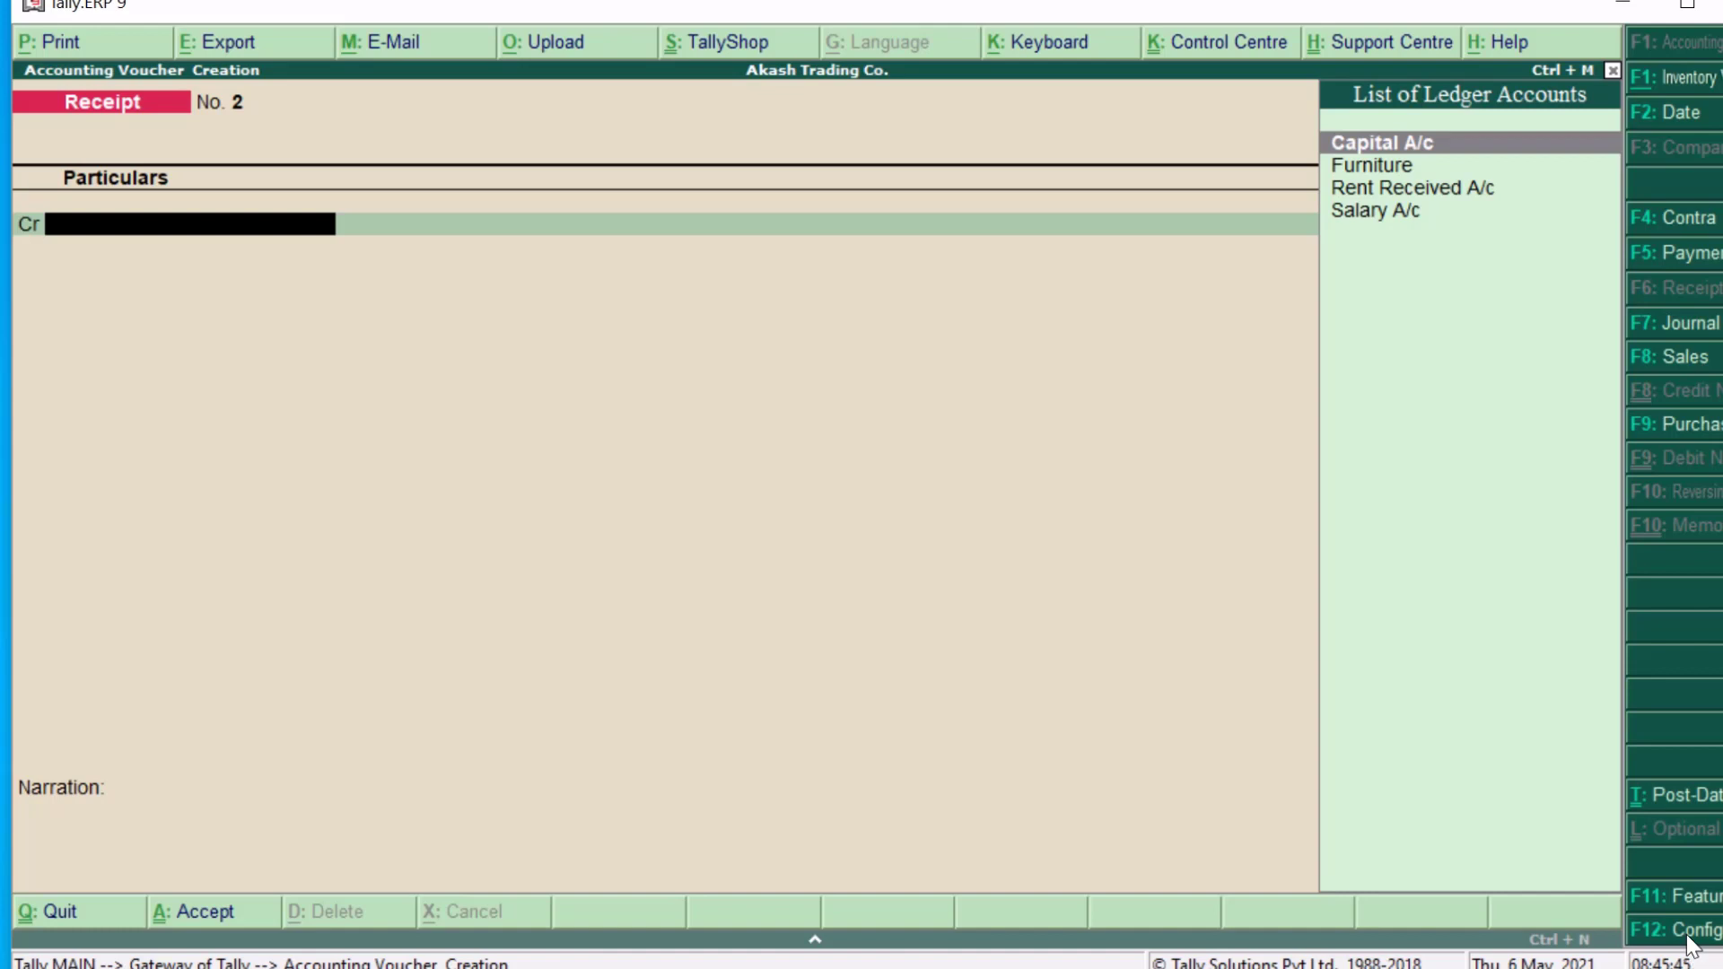
{"action": "key", "text": "Return"}
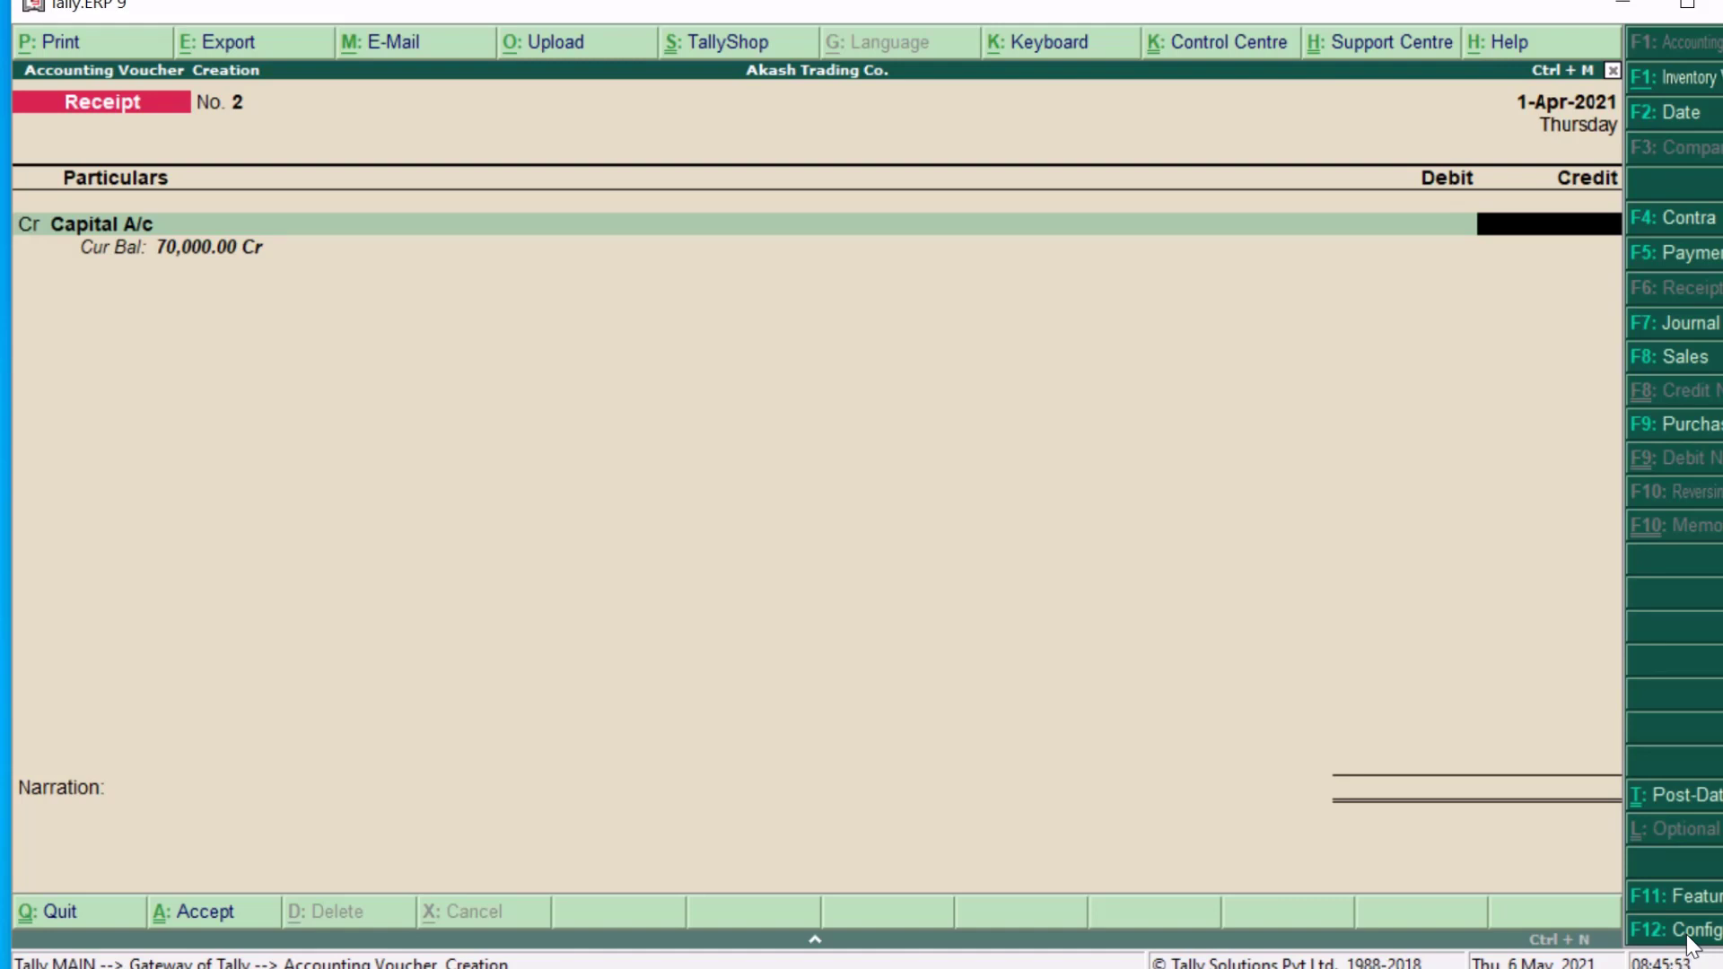
{"action": "key", "text": "BackSpace"}
{"action": "key", "text": "Down"}
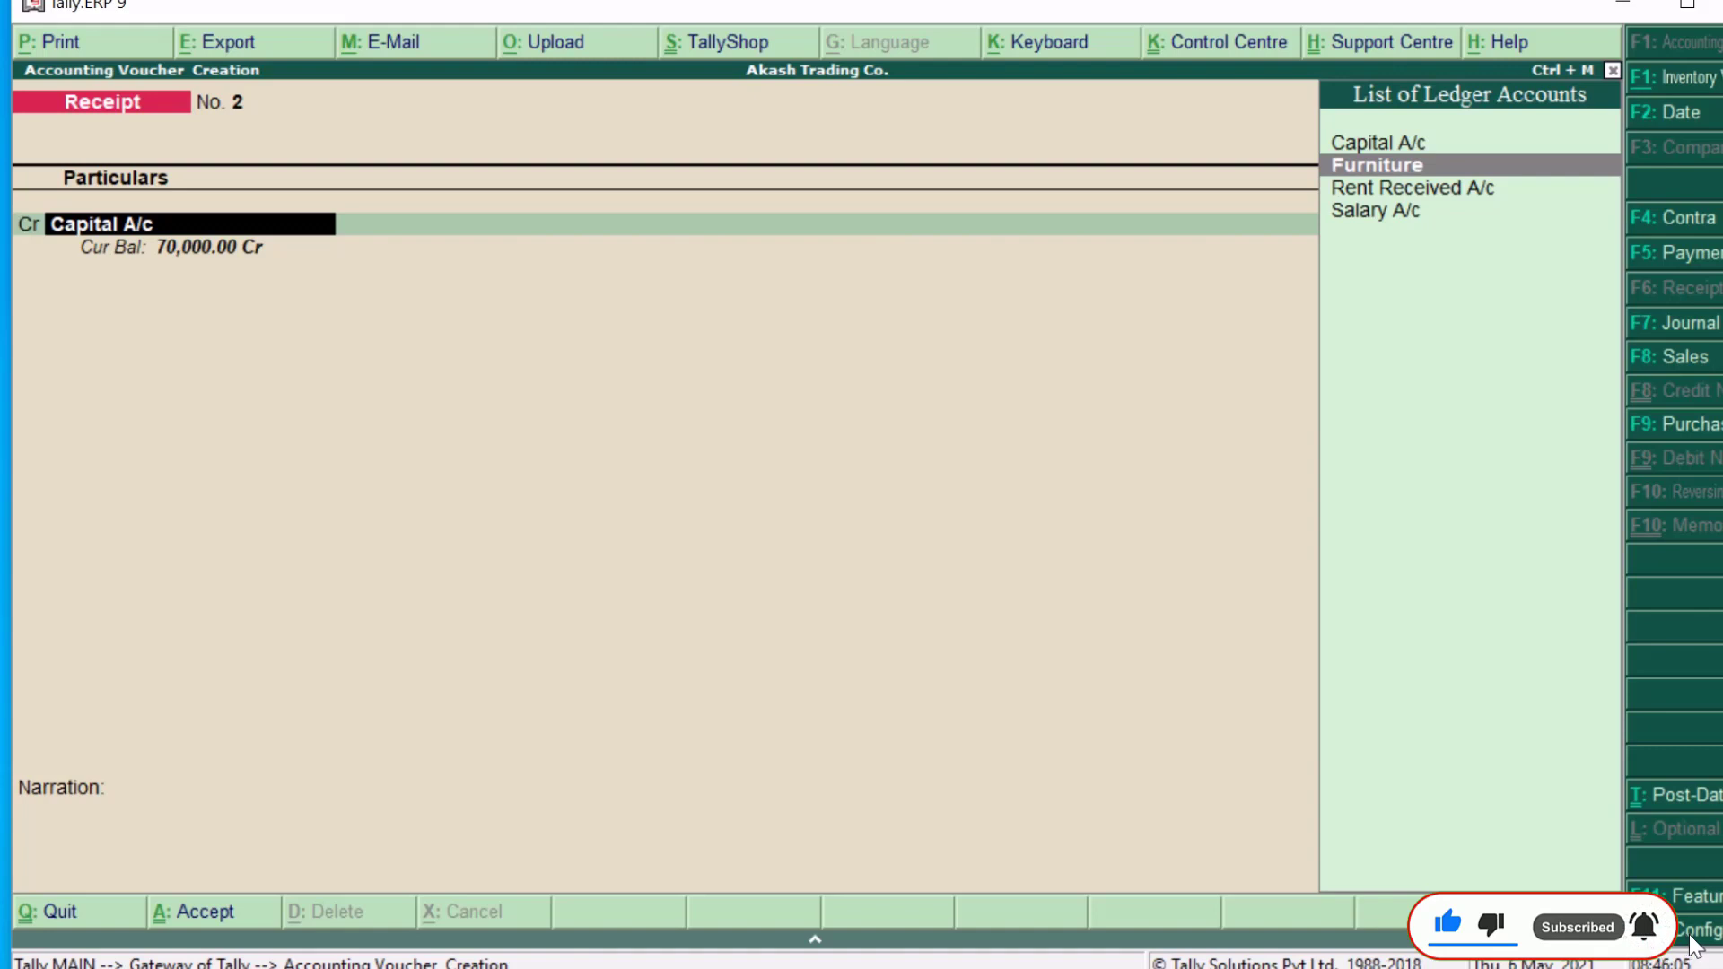
- Try a Journal voucher debiting Furniture and crediting Capital A/c with 20,000, and discard it
{"action": "left_click", "coordinate": [1644, 324]}
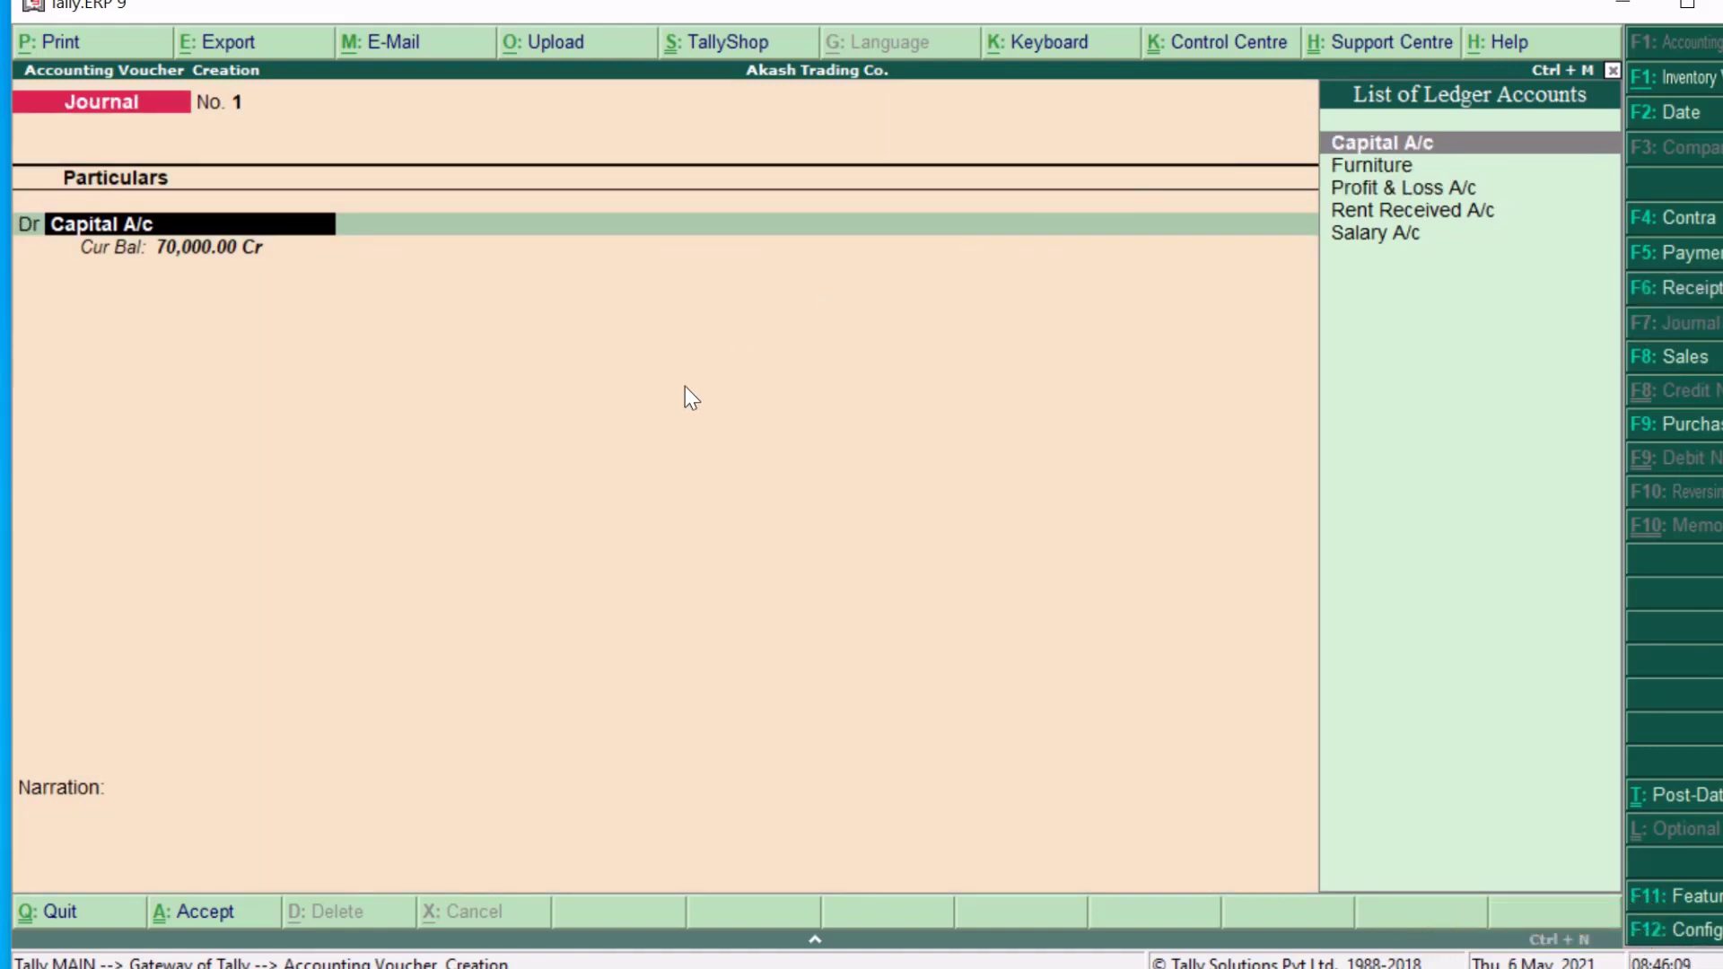
{"action": "type", "text": "F"}
{"action": "key", "text": "Return"}
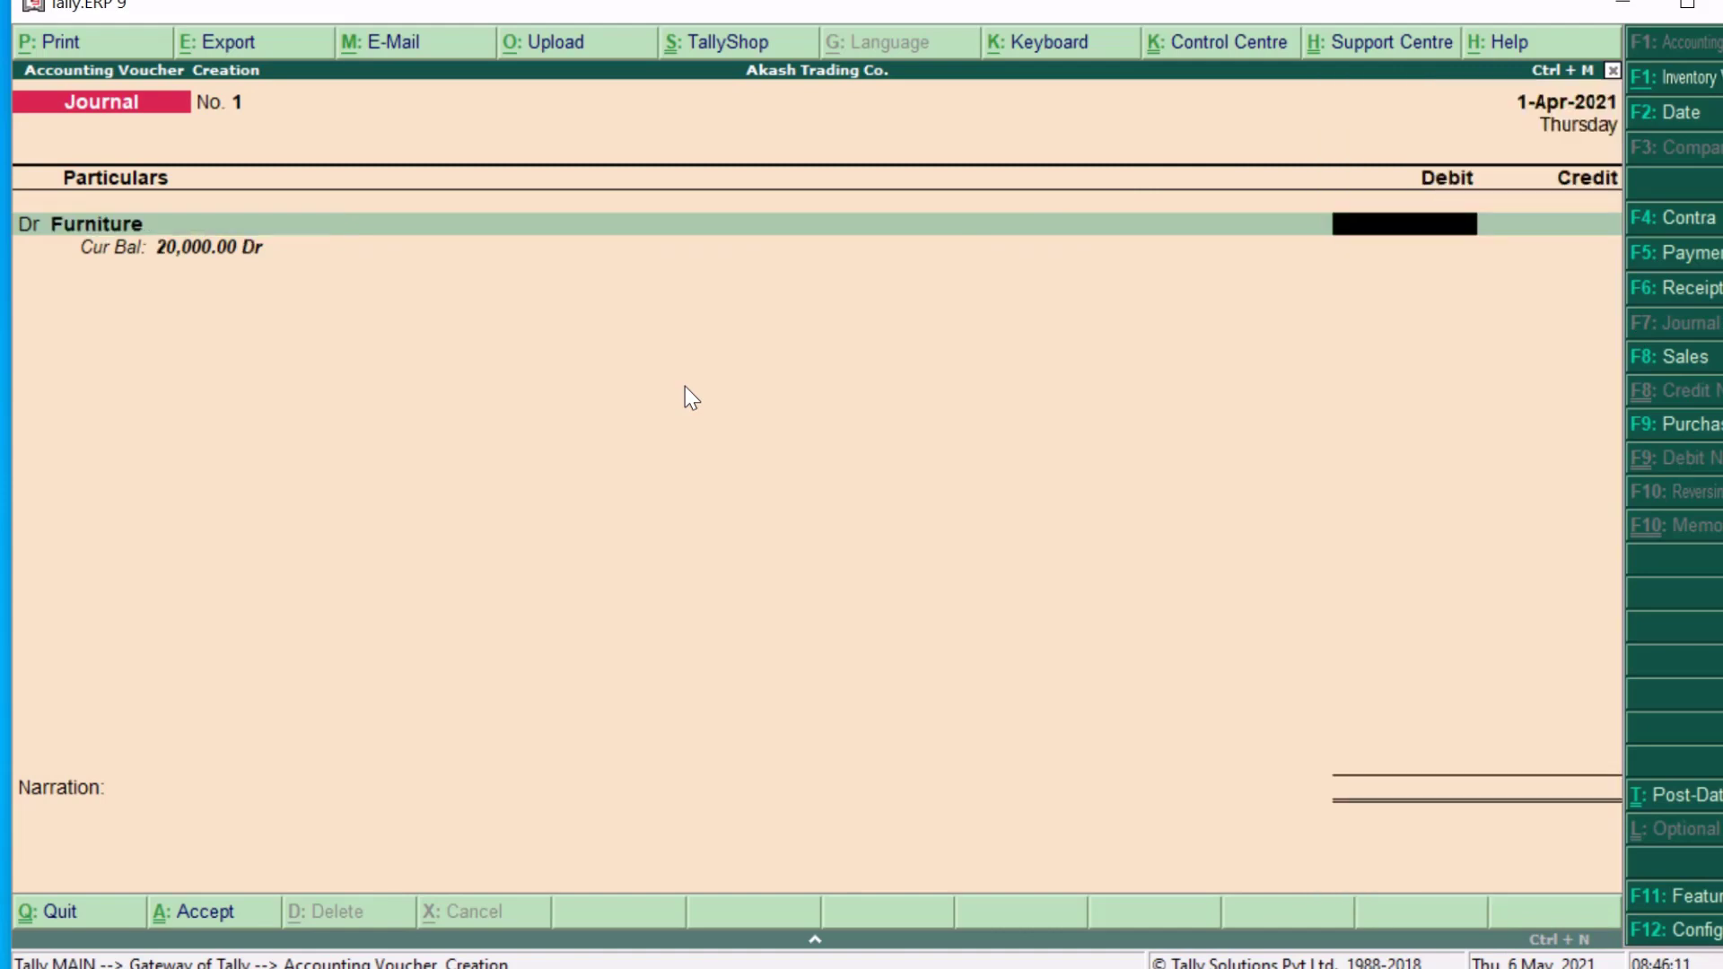
{"action": "type", "text": "2000"}
{"action": "key", "text": "Return"}
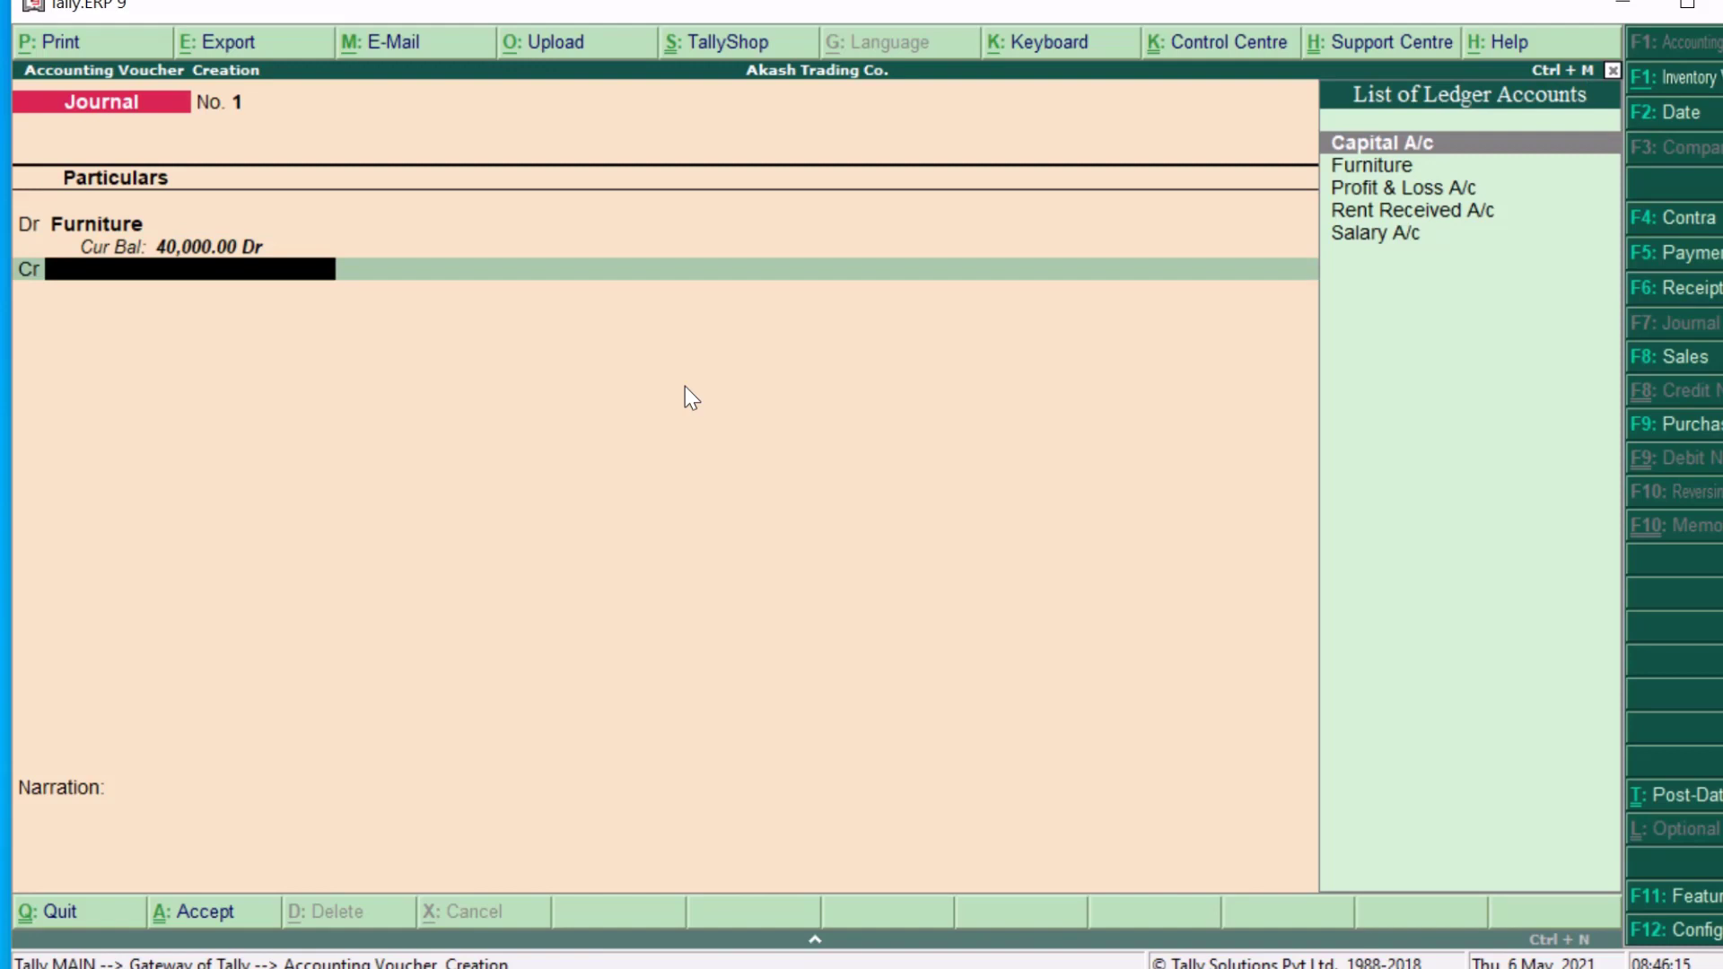
{"action": "key", "text": "Return"}
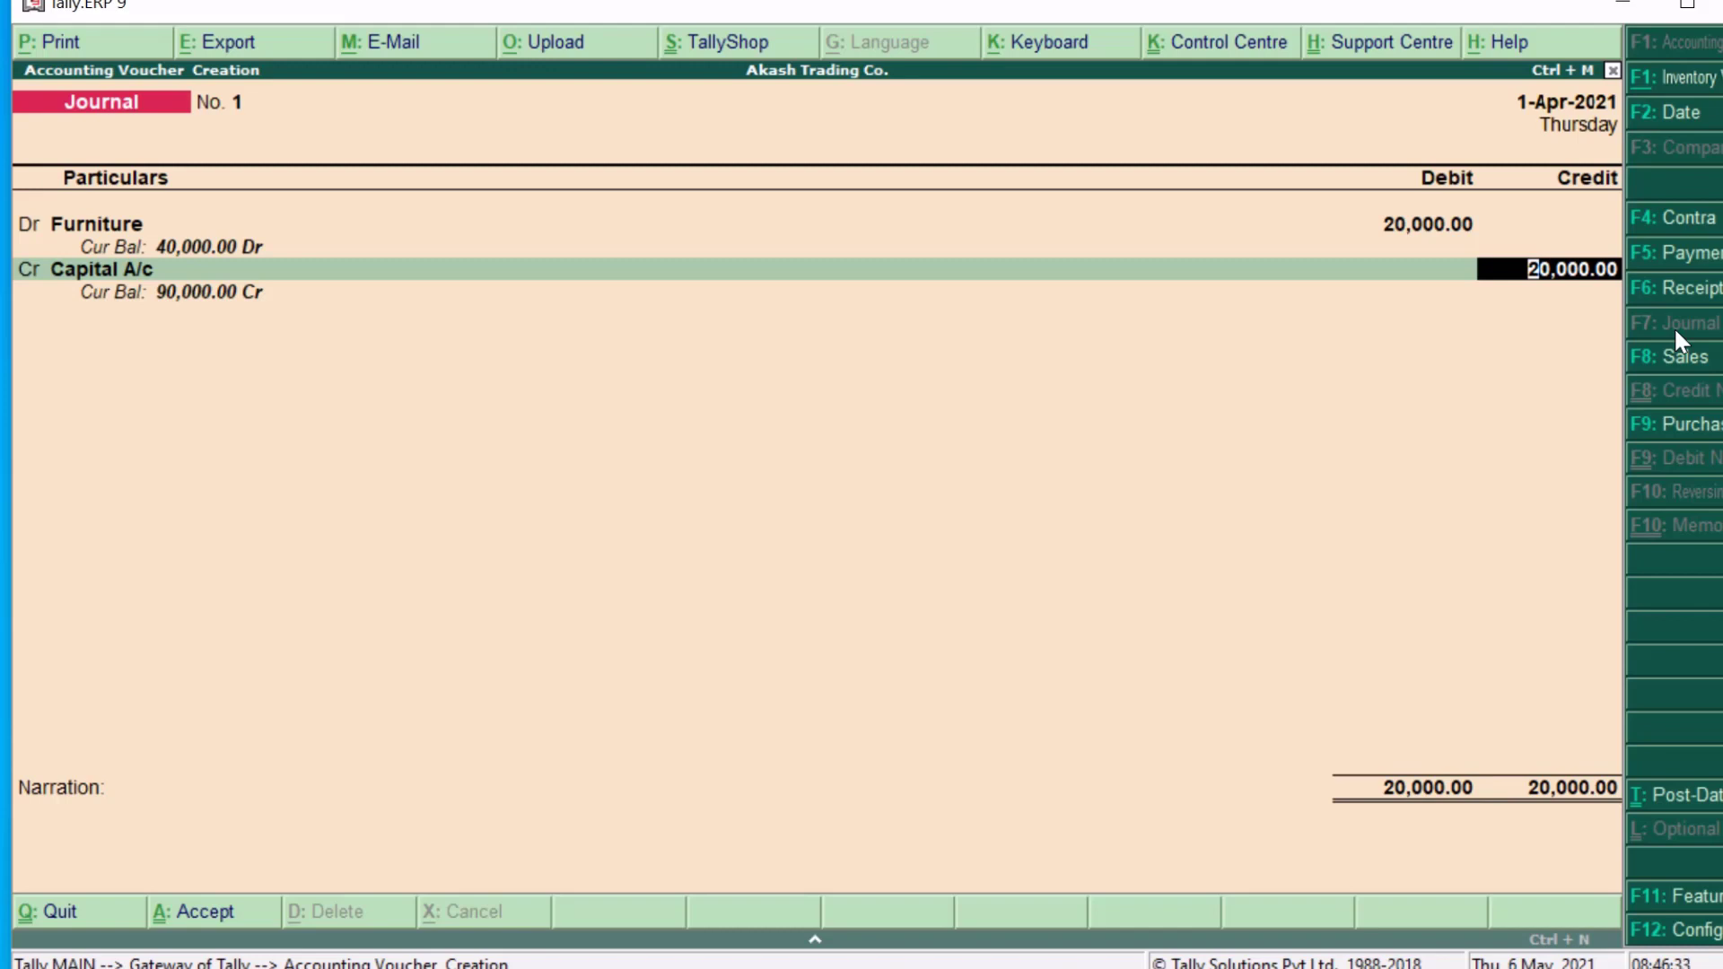
{"action": "key", "text": "BackSpace"}
{"action": "key", "text": "Escape"}
{"action": "key", "text": "y"}
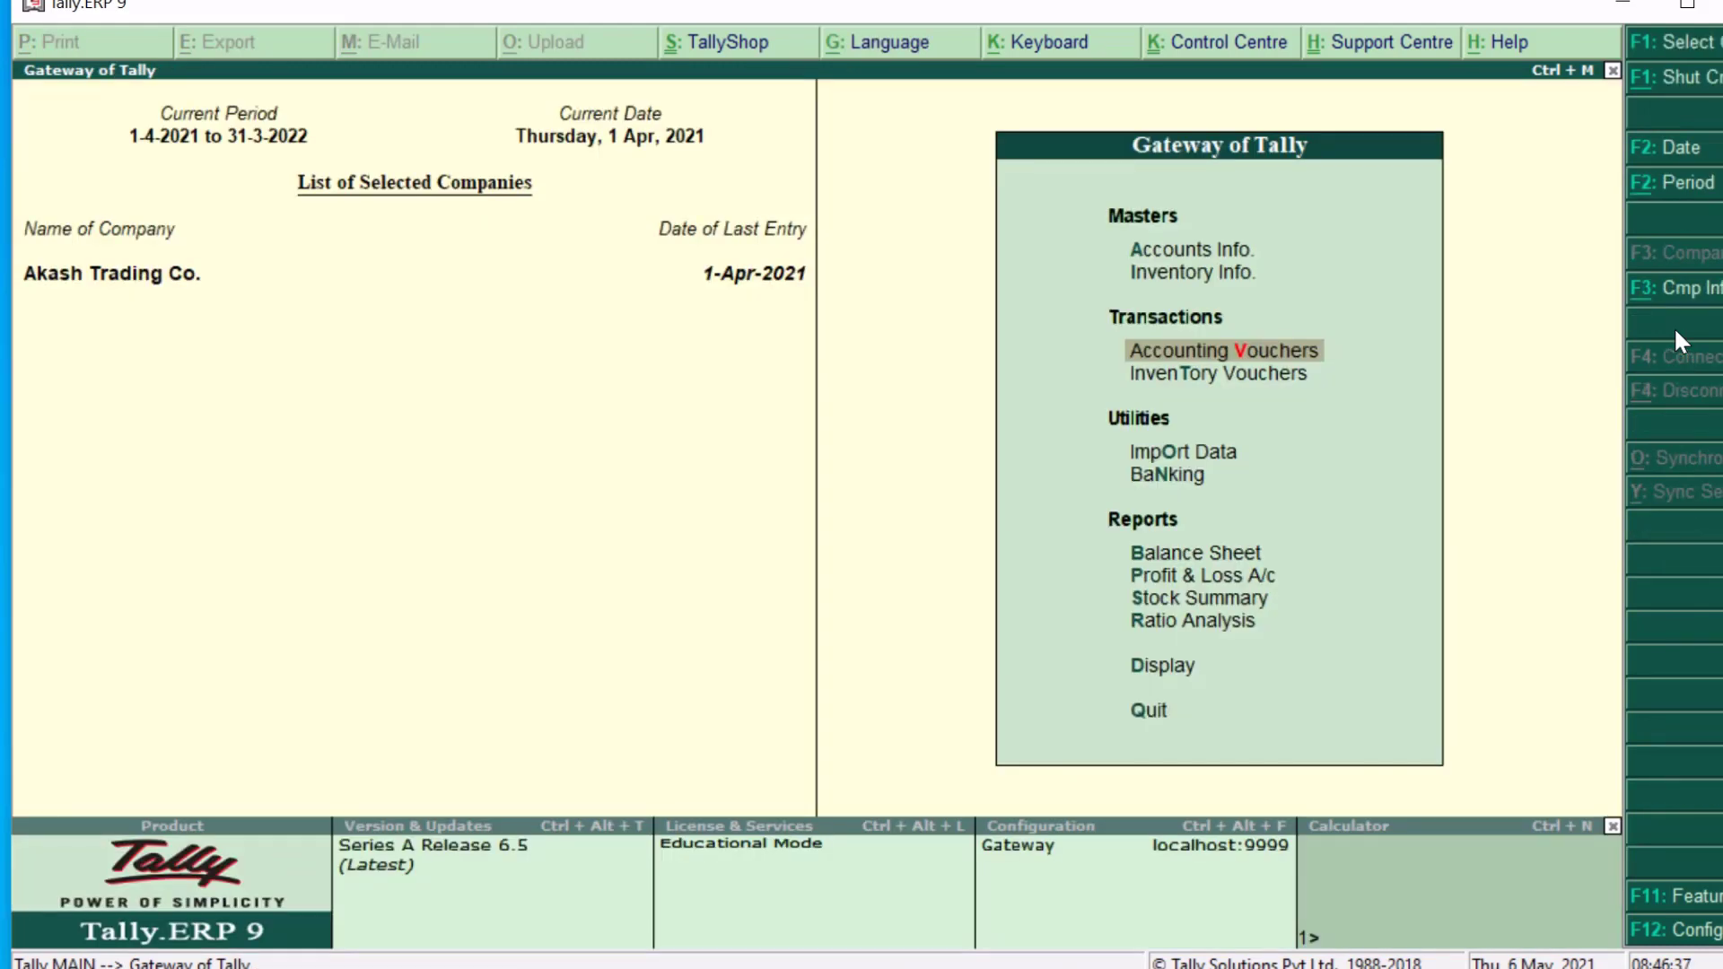
- Reopen accounting voucher creation and set the voucher date to 2-4-2021
{"action": "key", "text": "Return"}
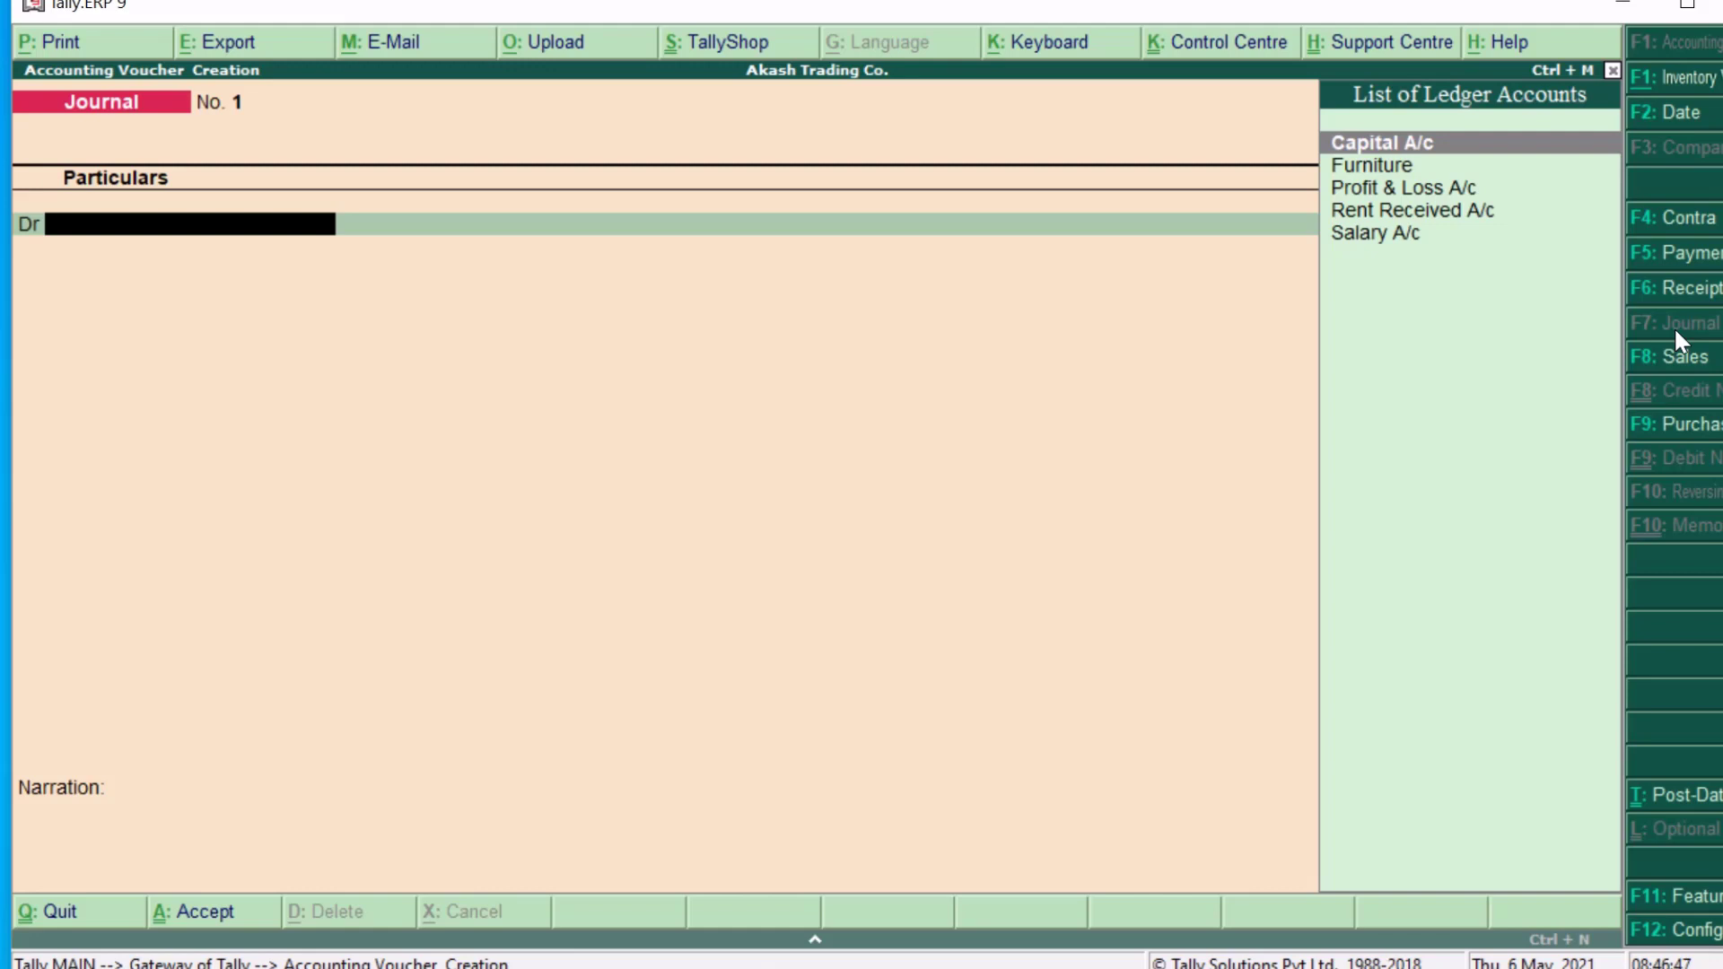
{"action": "left_click", "coordinate": [1677, 115]}
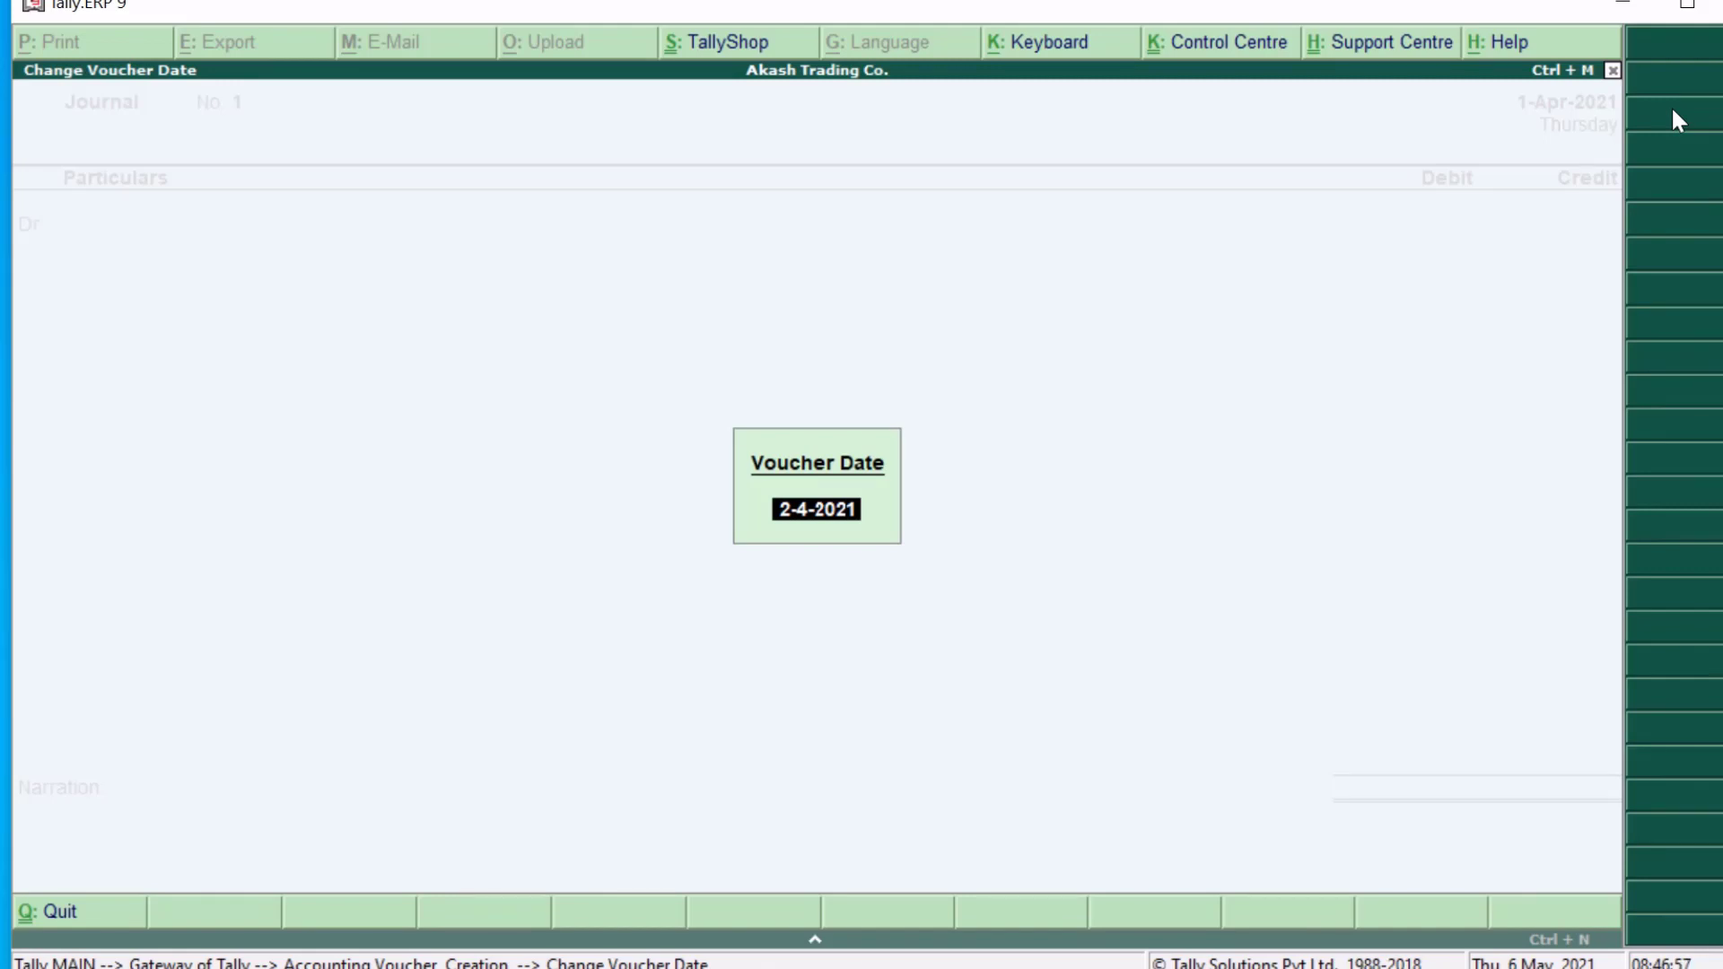
{"action": "key", "text": "Return"}
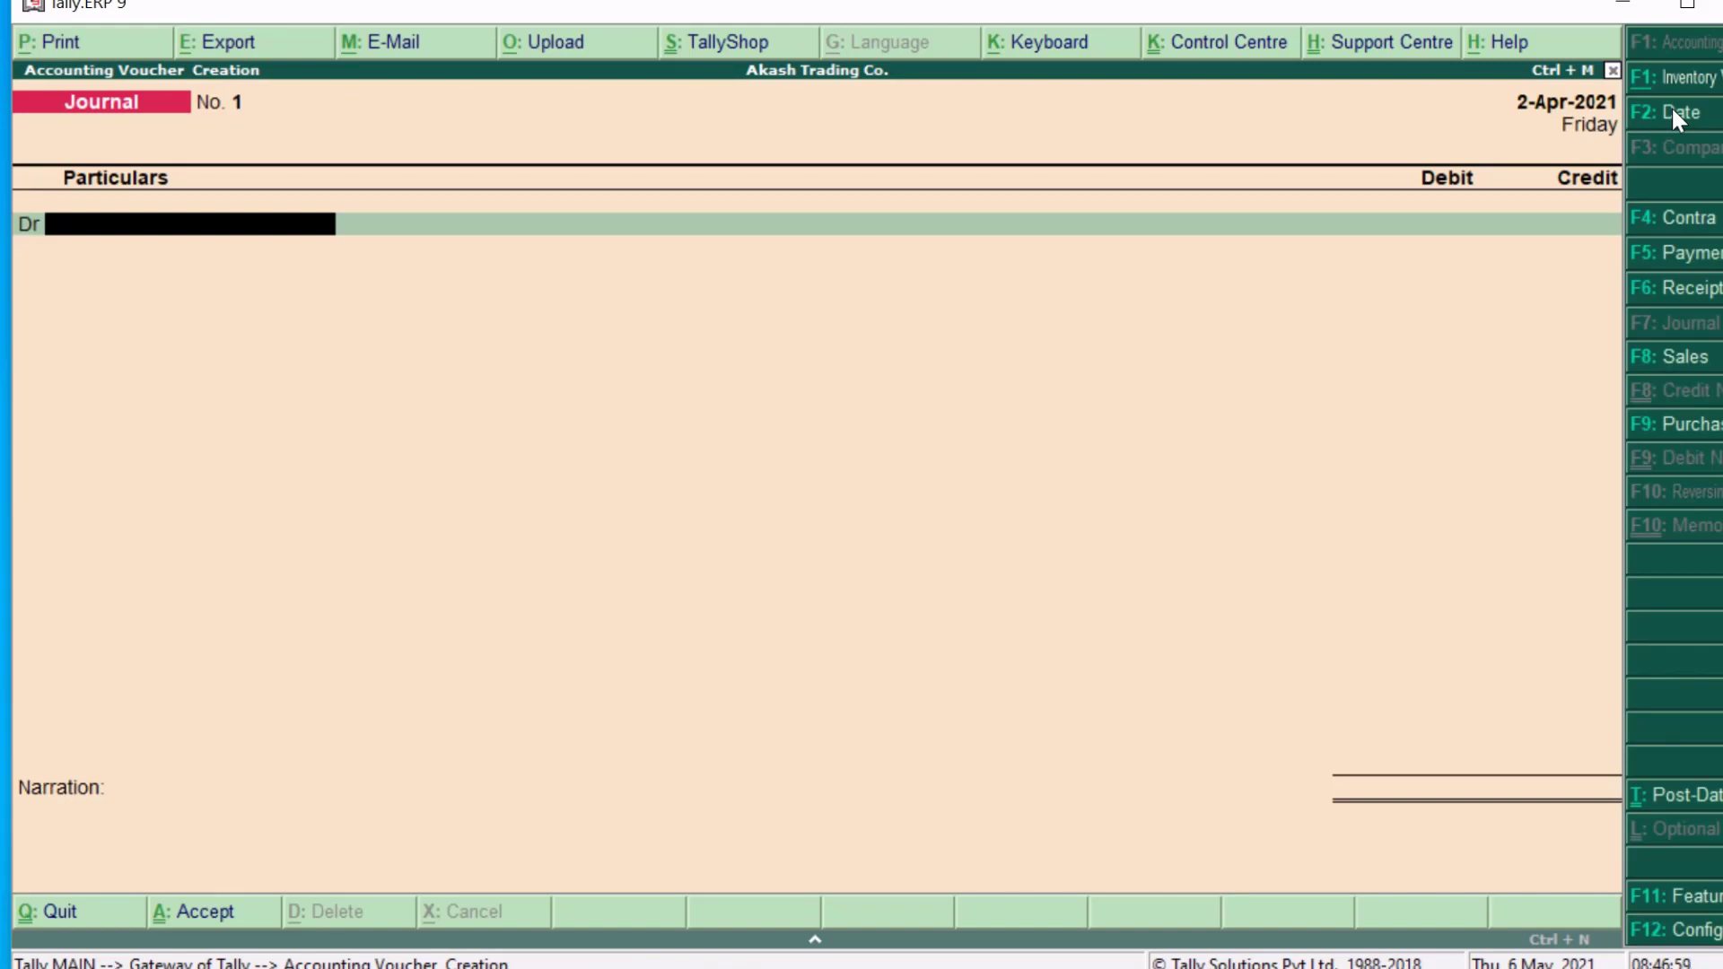
{"action": "key", "text": "XF86AudioLowerVolume"}
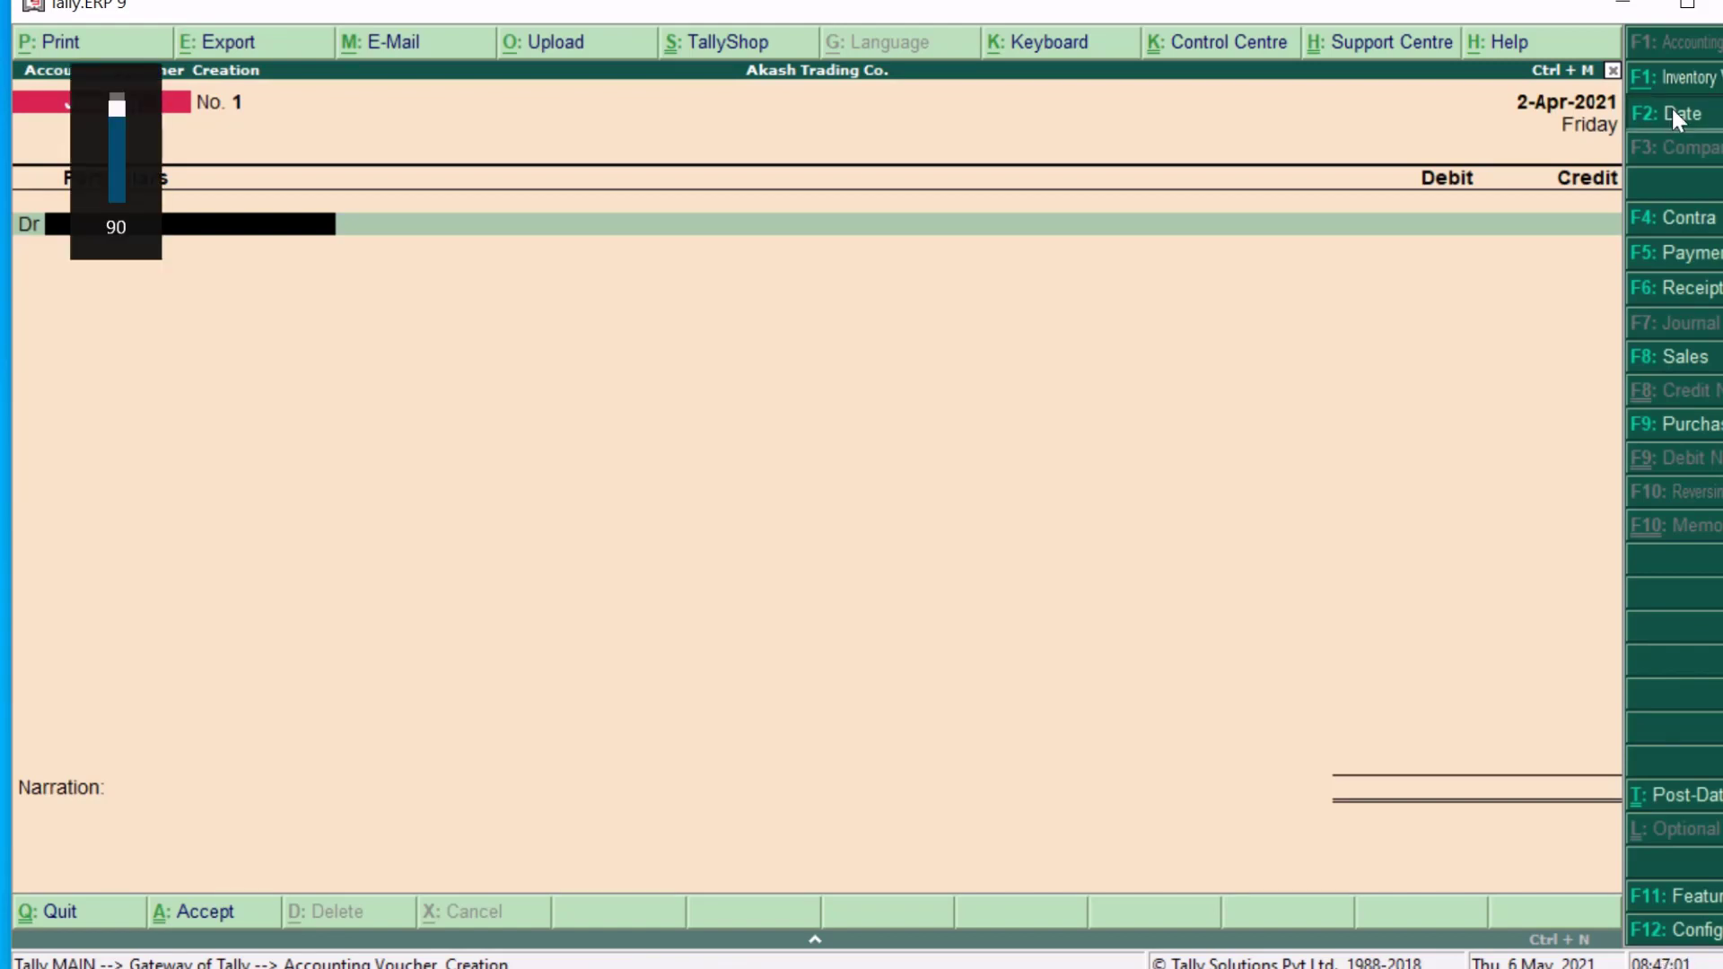
{"action": "left_click", "coordinate": [1672, 108]}
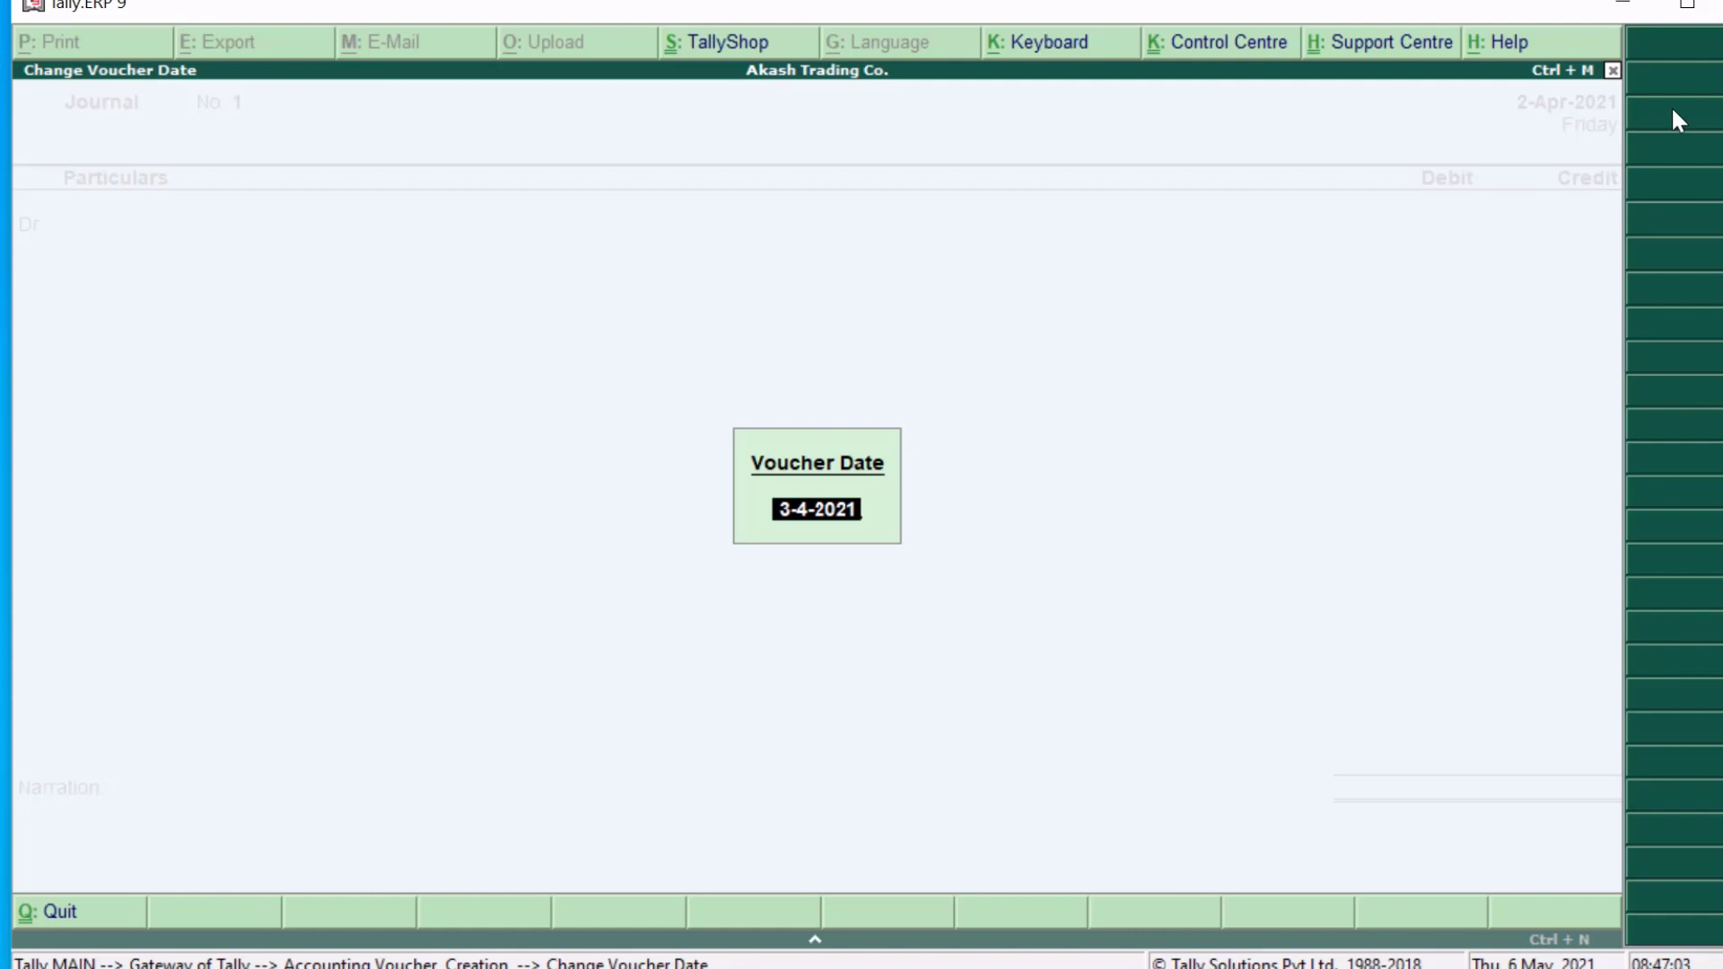
{"action": "key", "text": "Escape"}
{"action": "key", "text": "Escape"}
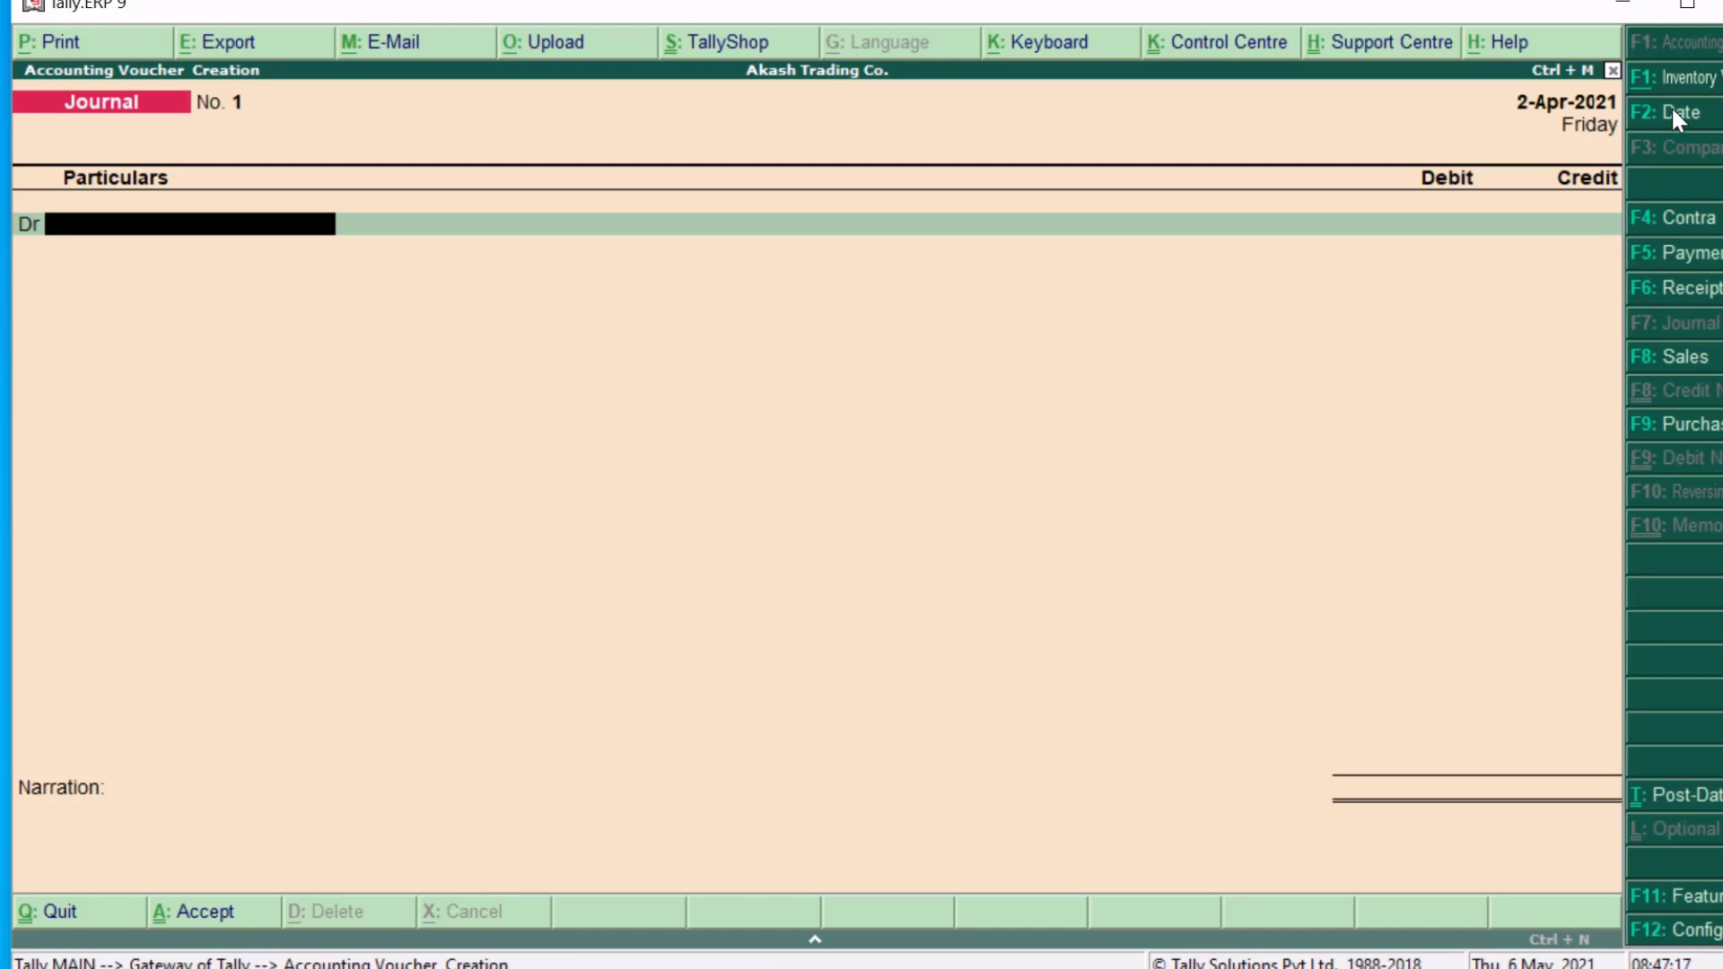
- Start a Contra voucher and credit Cash with 25,000
{"action": "left_click", "coordinate": [1687, 221]}
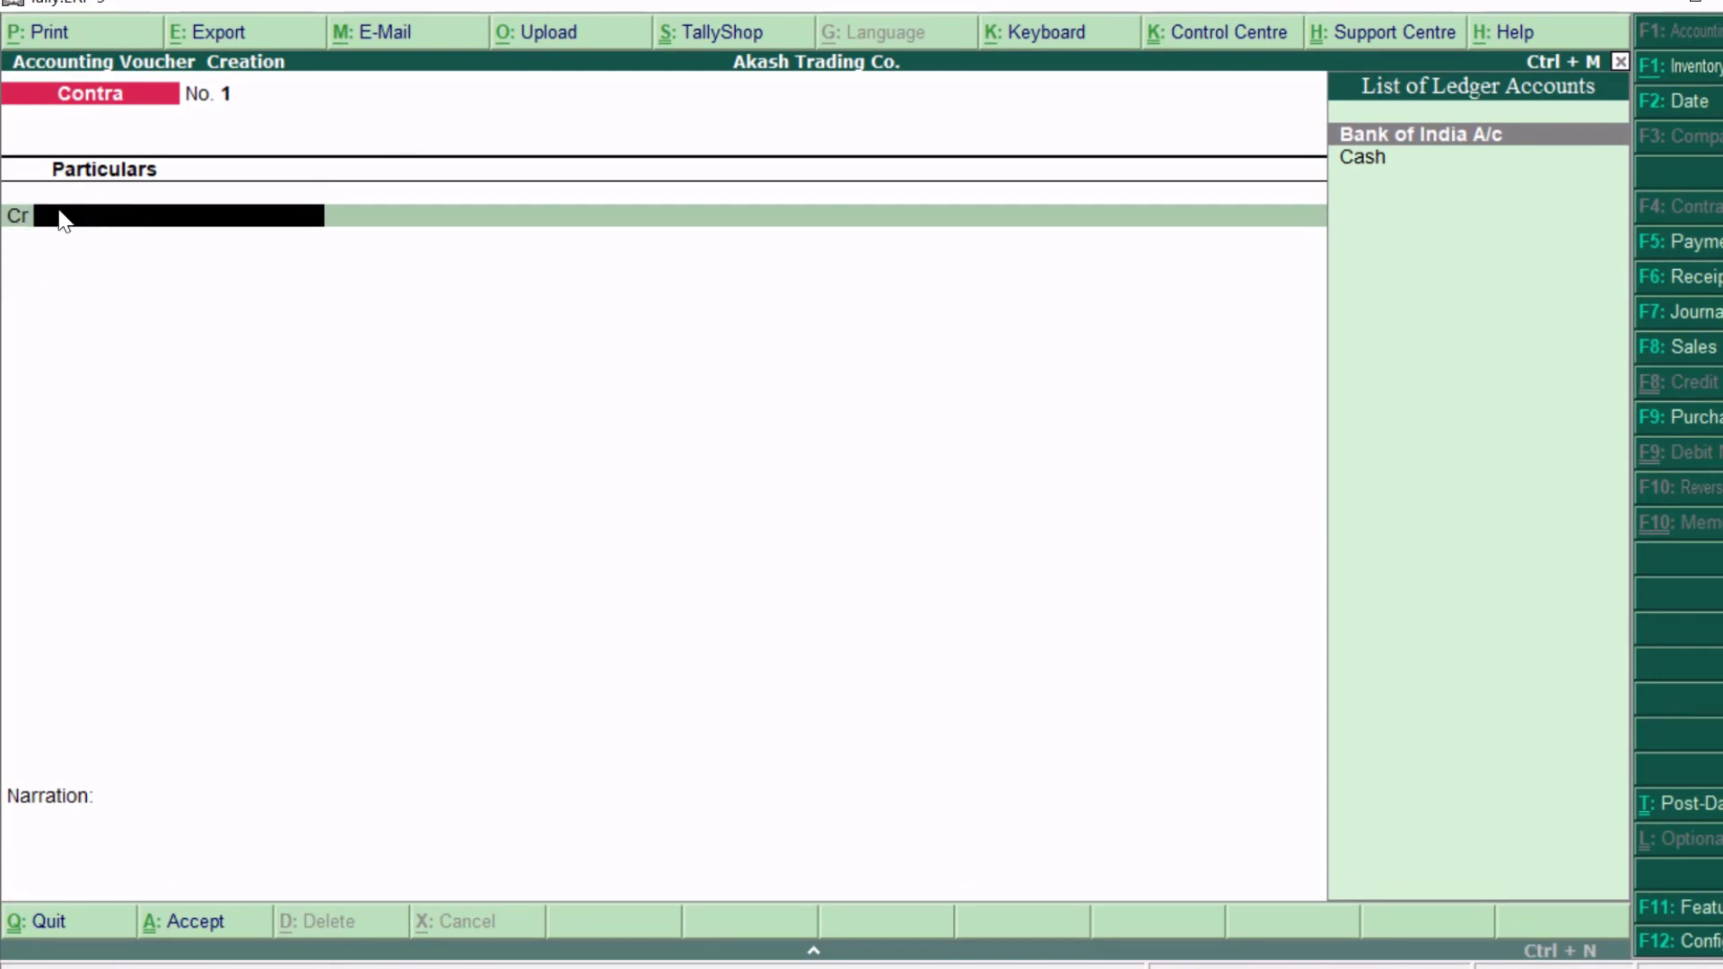
{"action": "key", "text": "Down"}
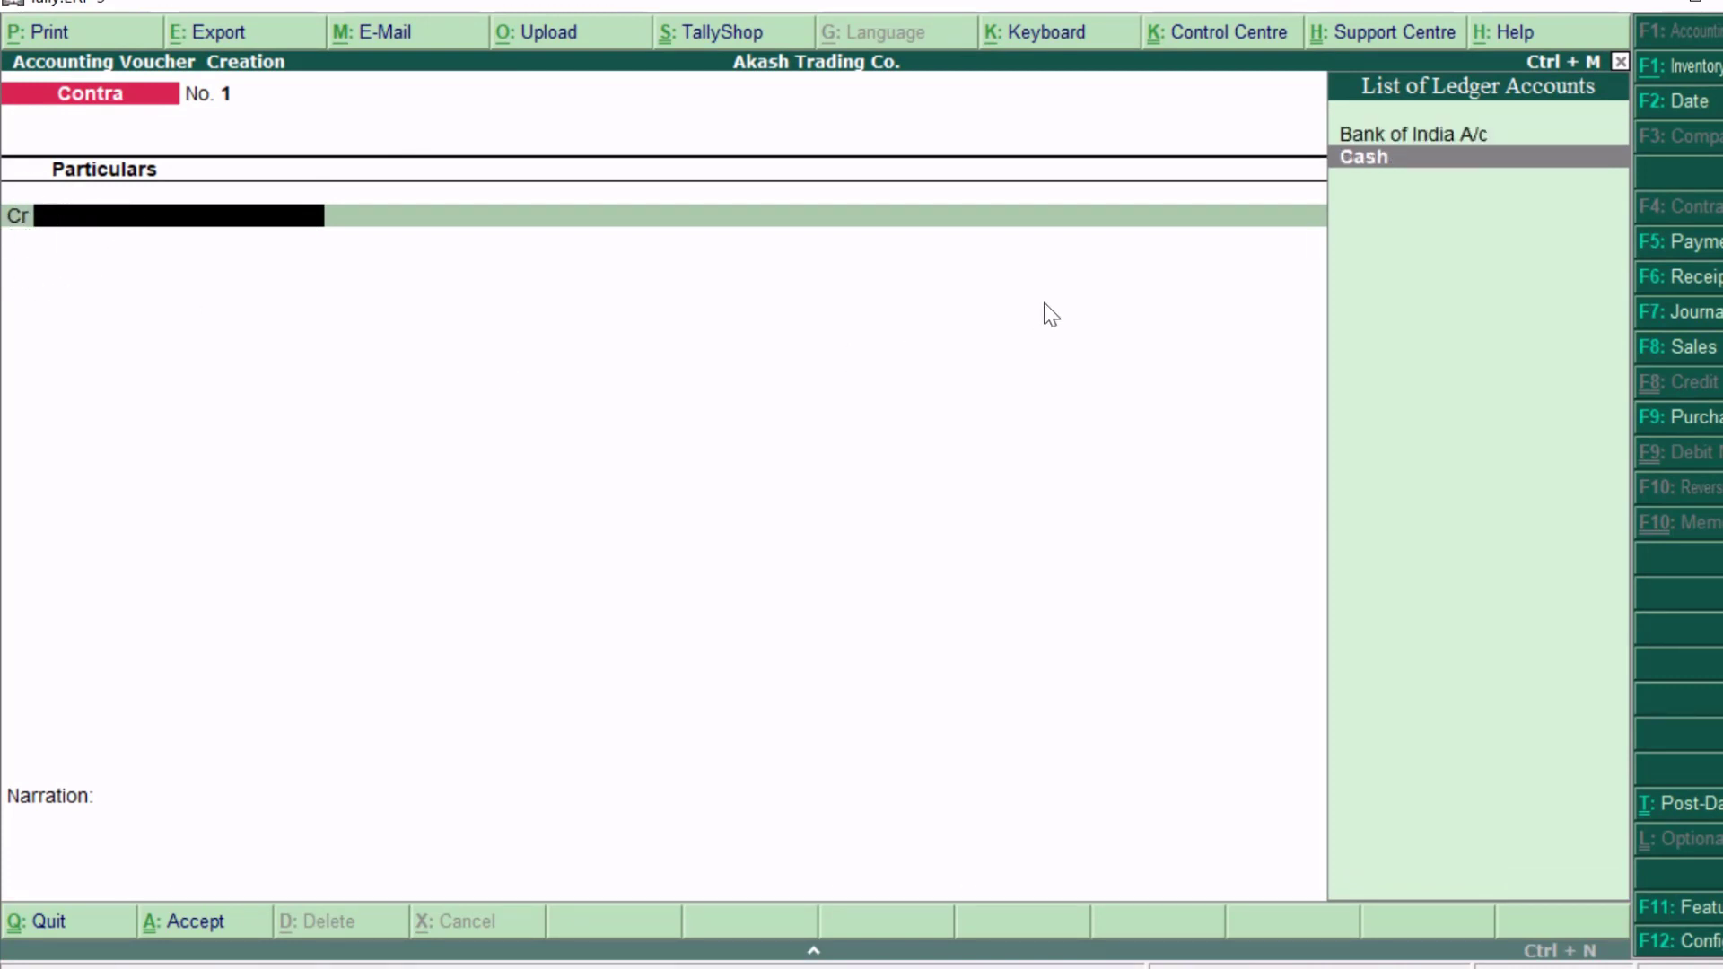
{"action": "key", "text": "Return"}
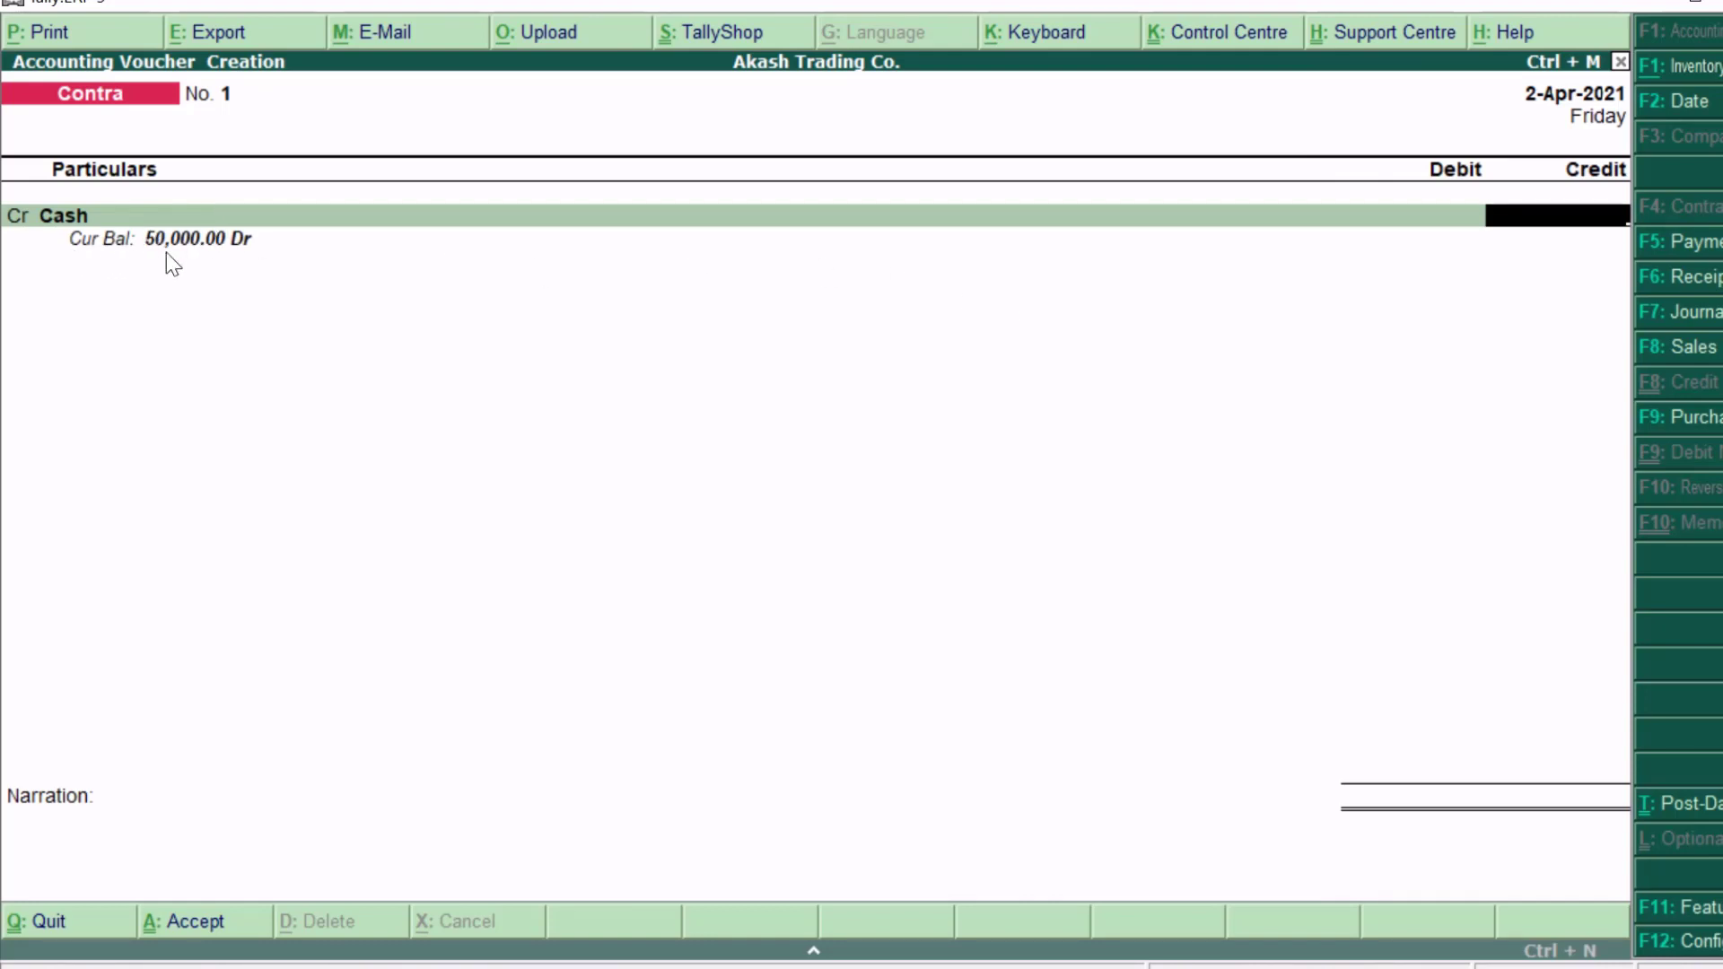
{"action": "type", "text": "25000"}
{"action": "key", "text": "Return"}
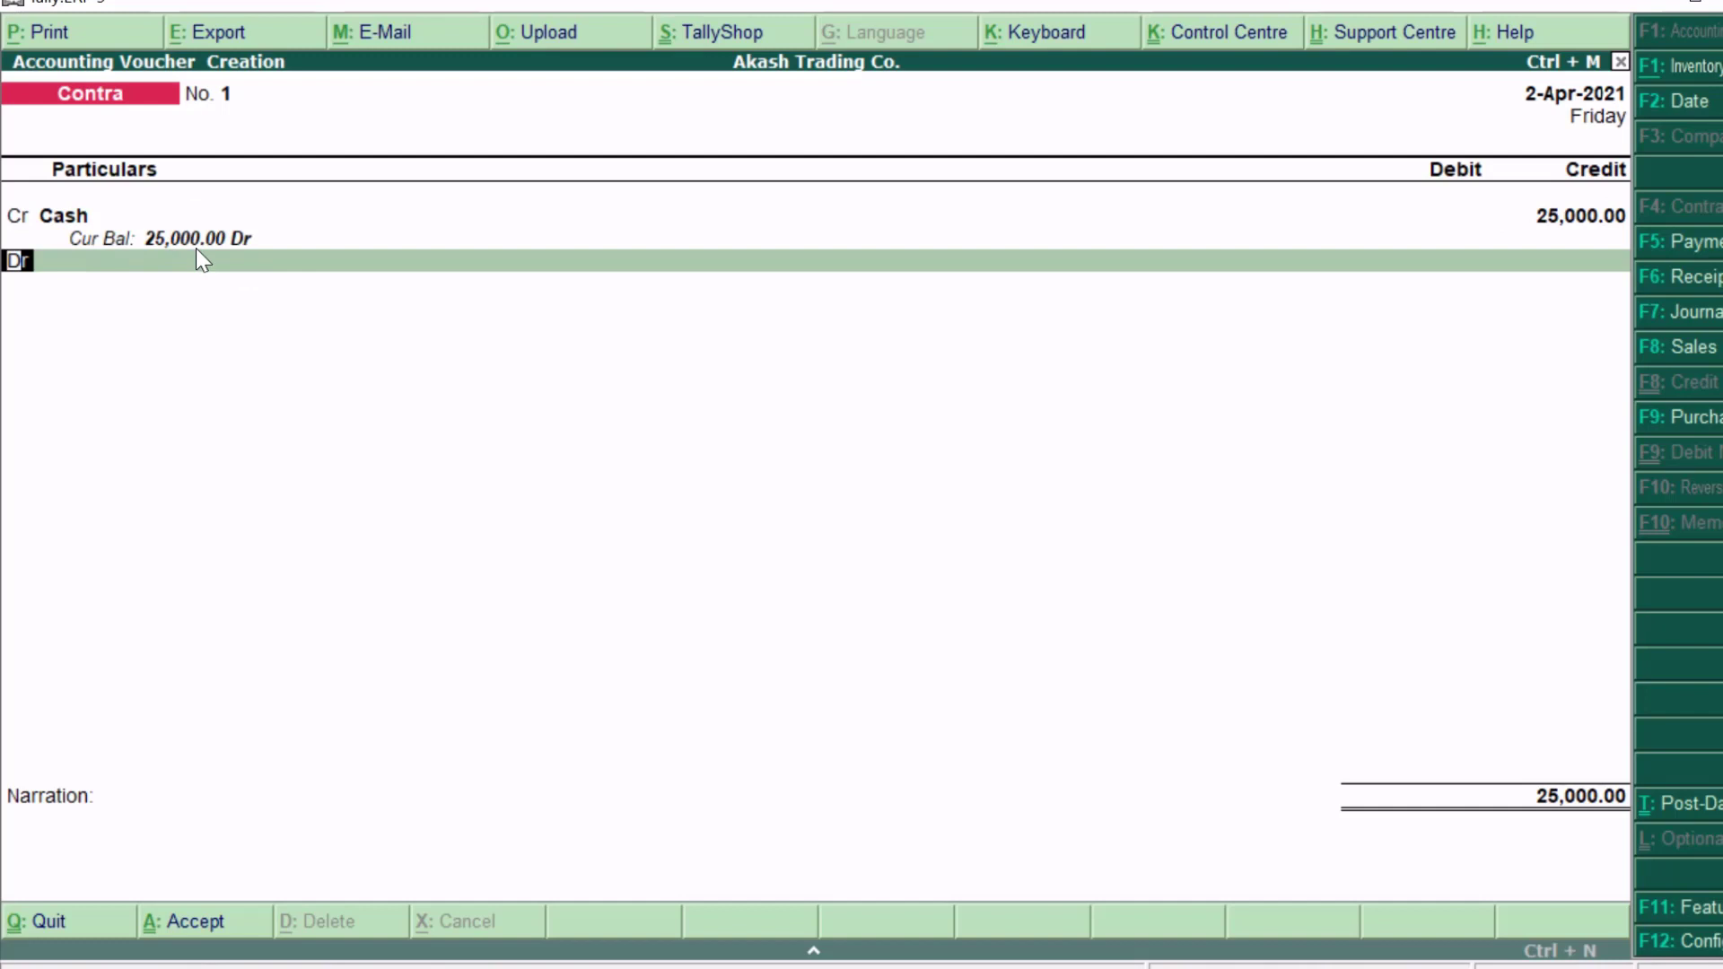
- Debit Bank of India A/c with 25,000 in the Contra voucher
{"action": "key", "text": "Return"}
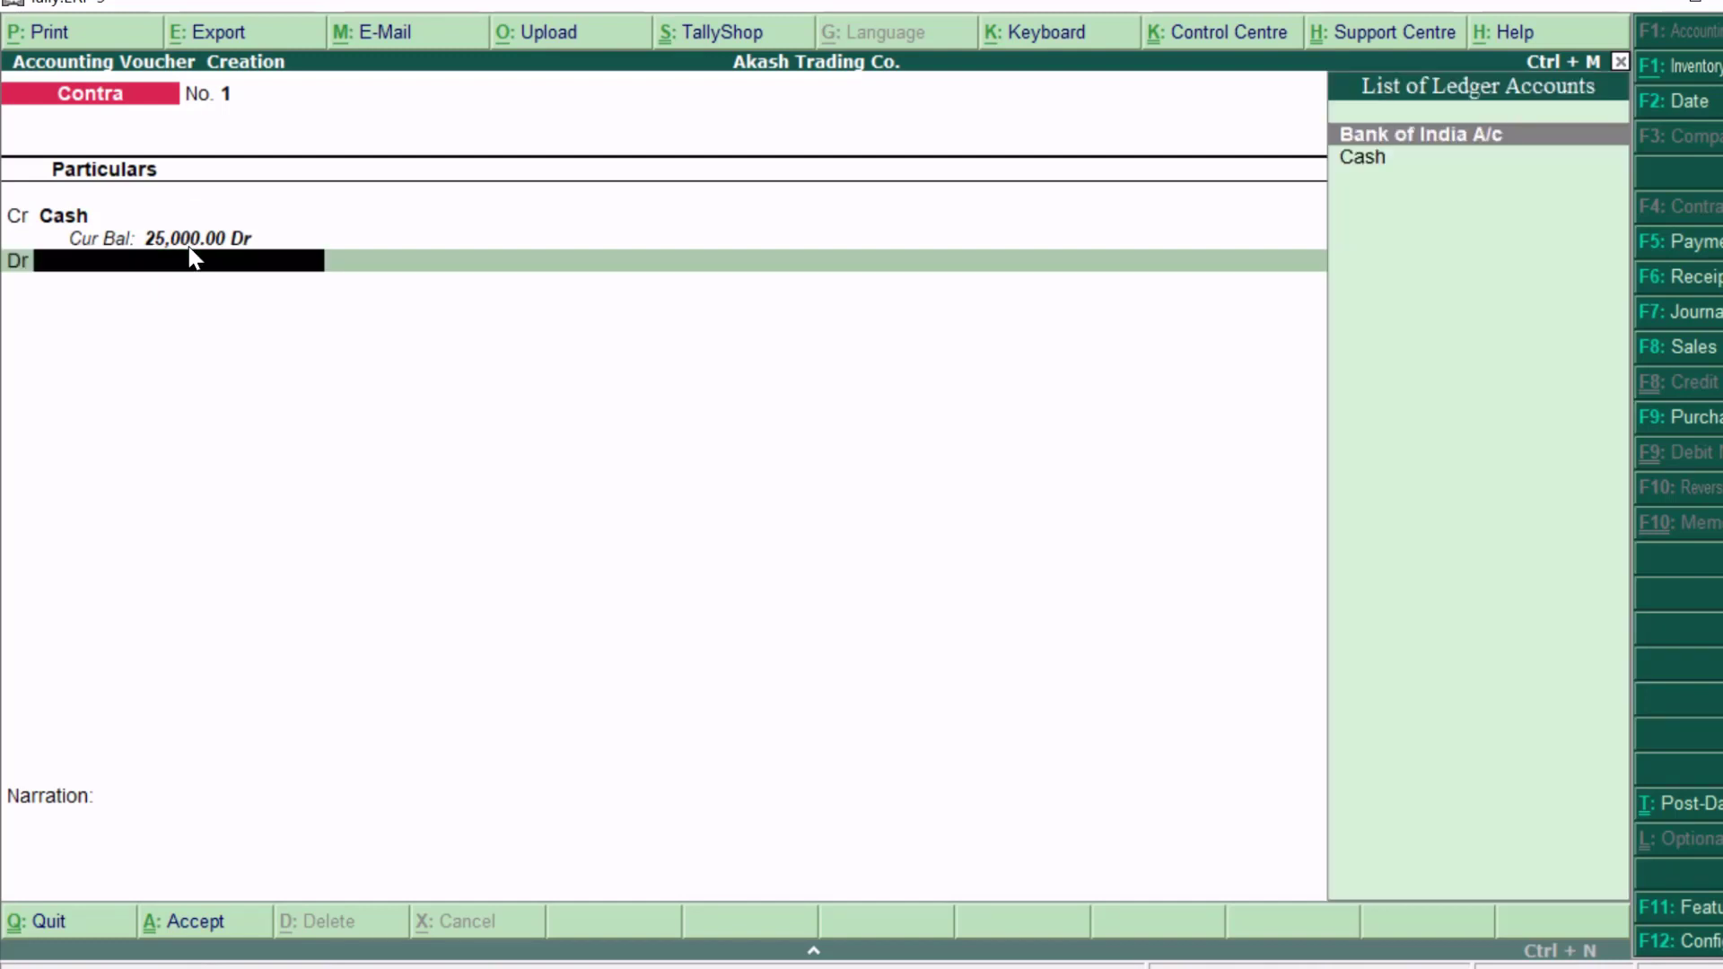
{"action": "type", "text": "b"}
{"action": "key", "text": "Return"}
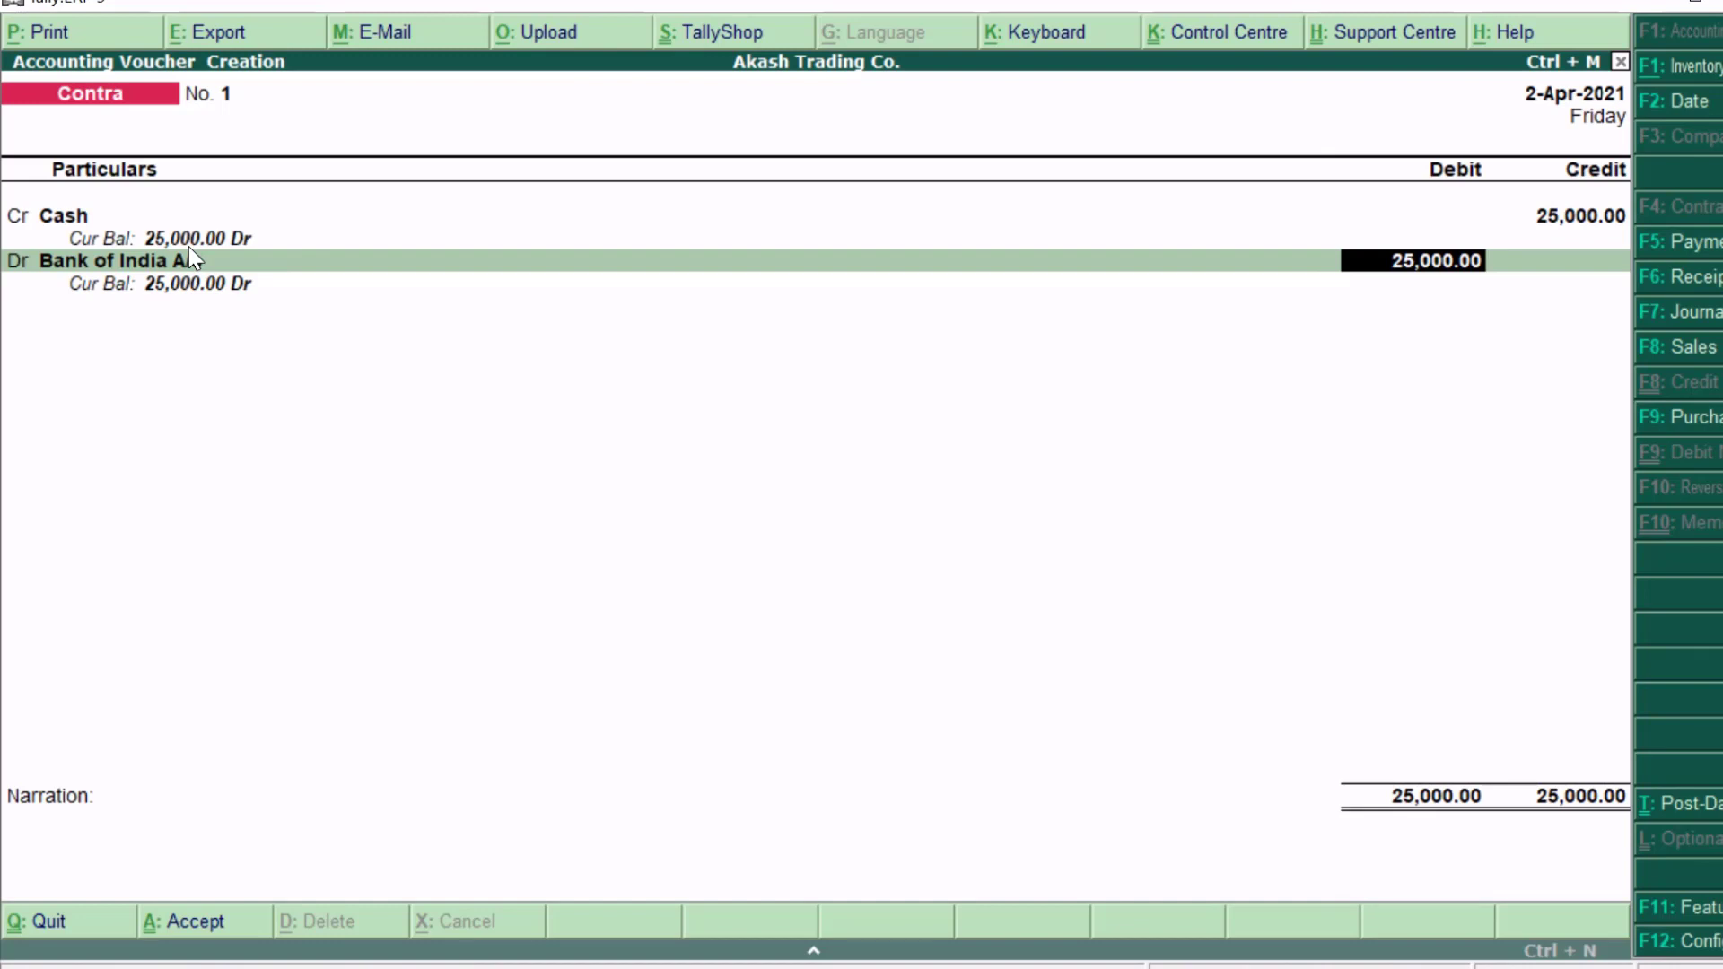
{"action": "key", "text": "Return"}
- Complete the Bank of India A/c allocation as a Cash transaction, entering 50 notes of the 500 denomination and leaving the bank blank
{"action": "key", "text": "shift+Tab"}
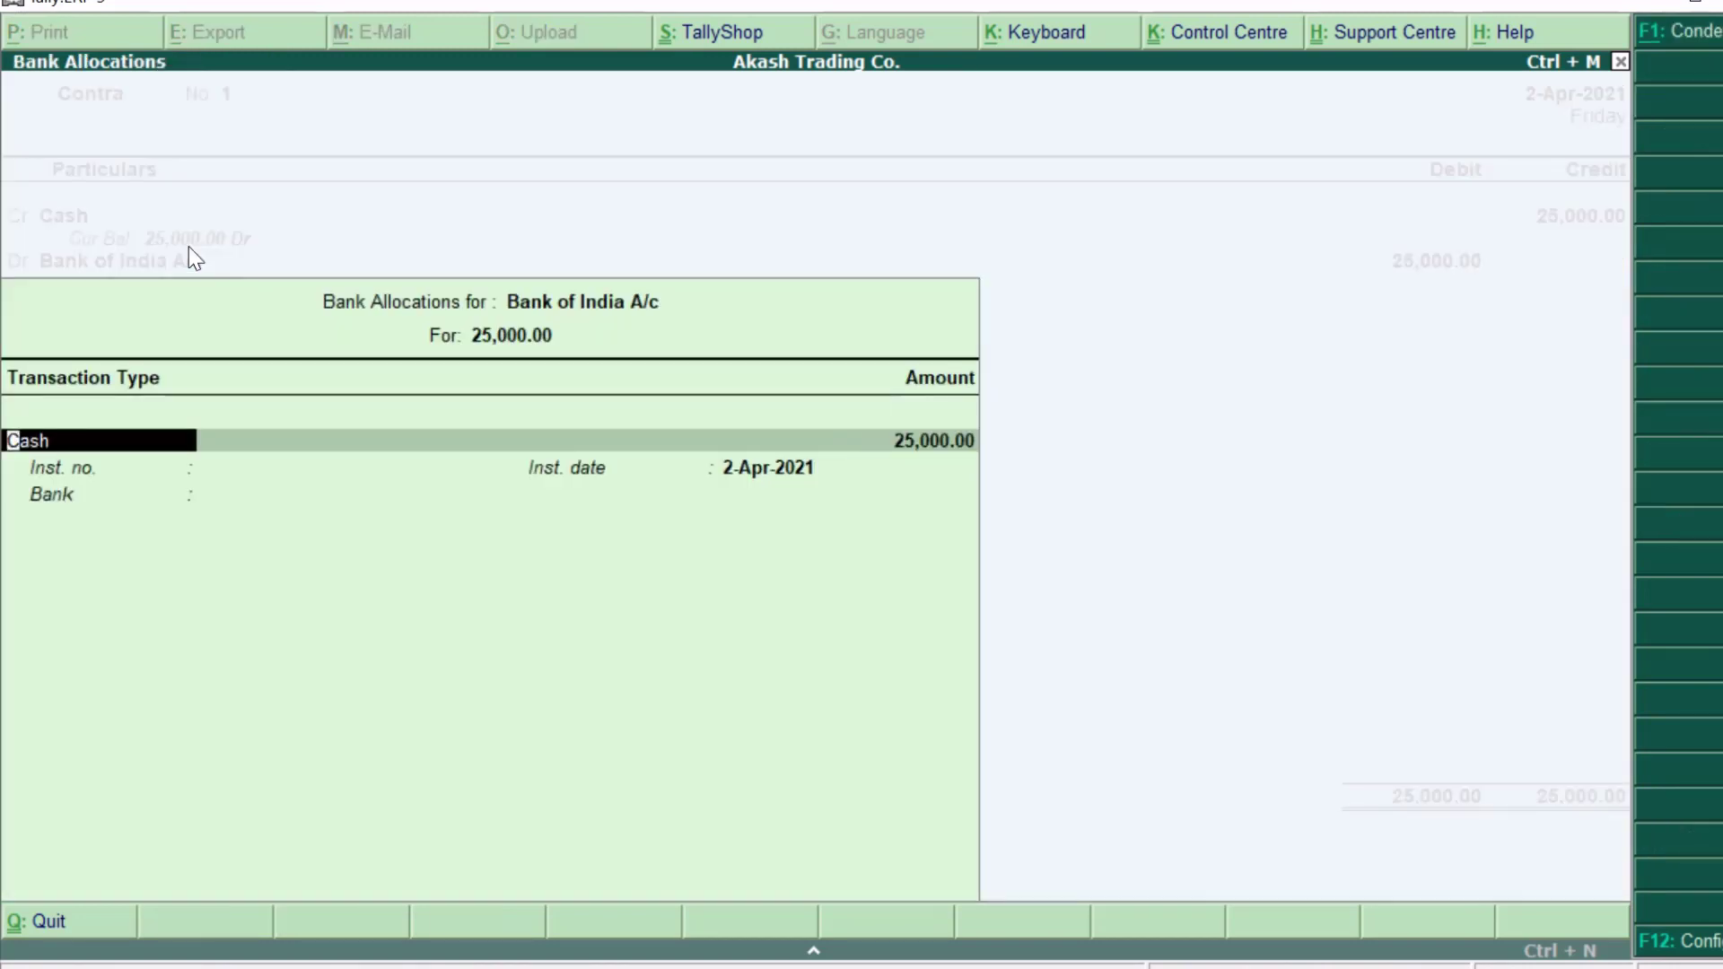
{"action": "key", "text": "Return"}
{"action": "key", "text": "Return"}
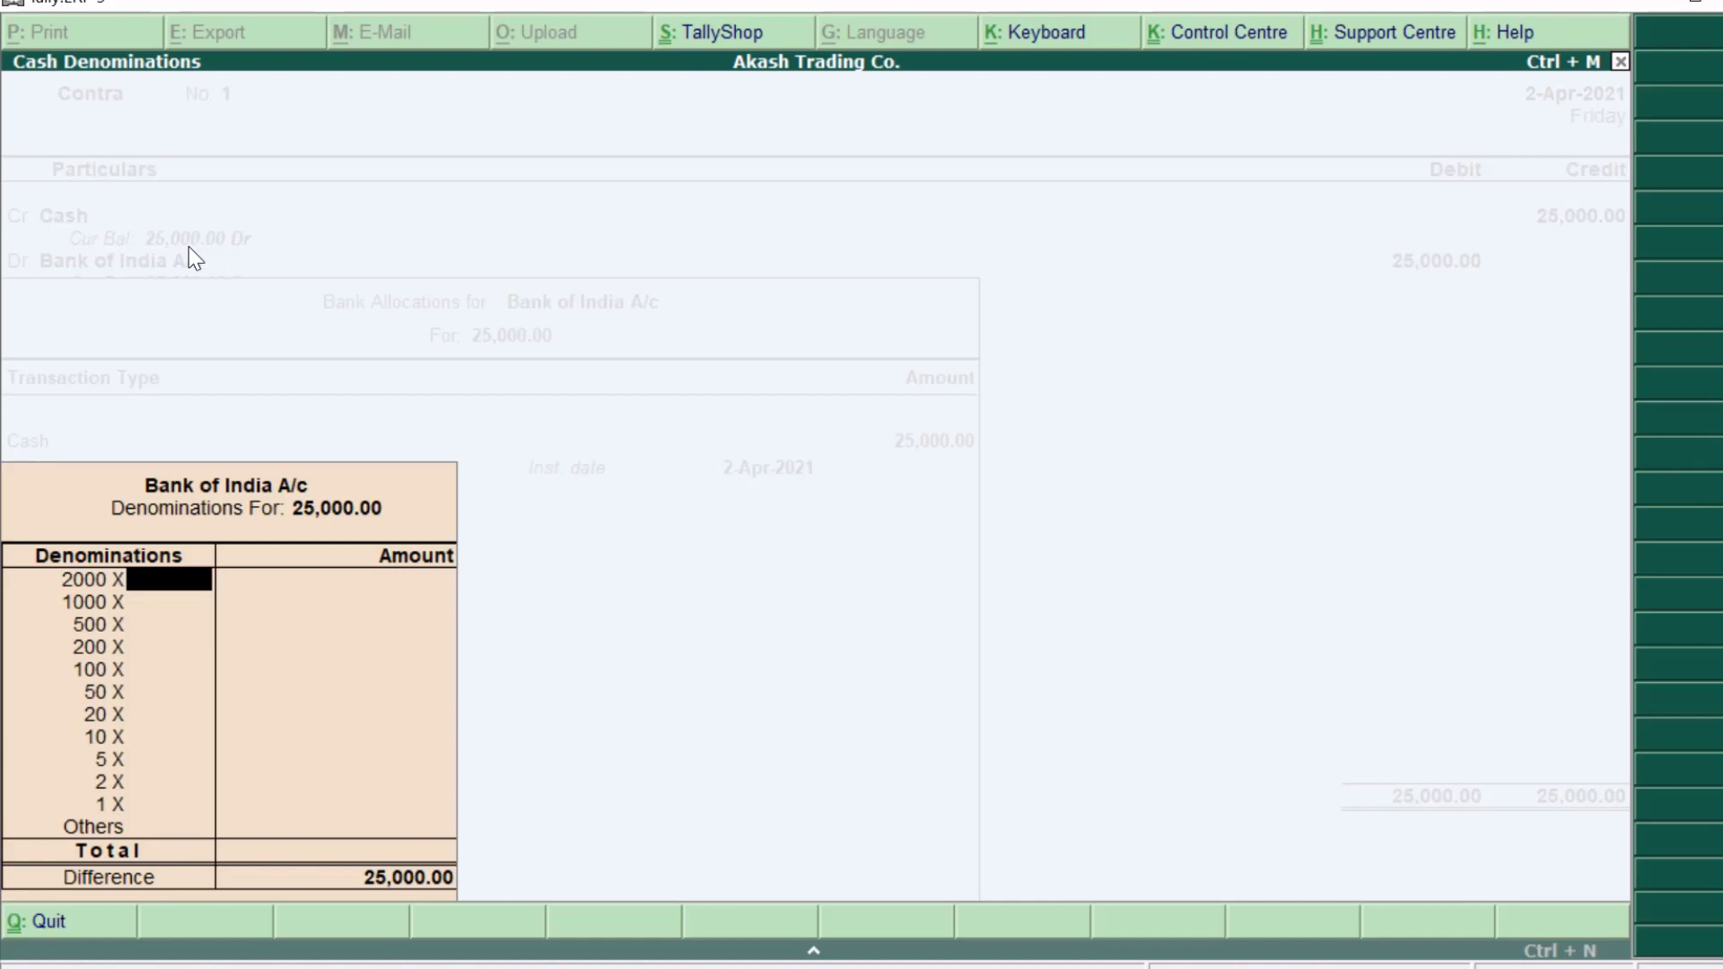
{"action": "key", "text": "Return"}
{"action": "key", "text": "Return"}
{"action": "key", "text": "Return"}
{"action": "key", "text": "Return"}
{"action": "key", "text": "Return"}
{"action": "key", "text": "Return"}
{"action": "key", "text": "Return"}
{"action": "key", "text": "Return"}
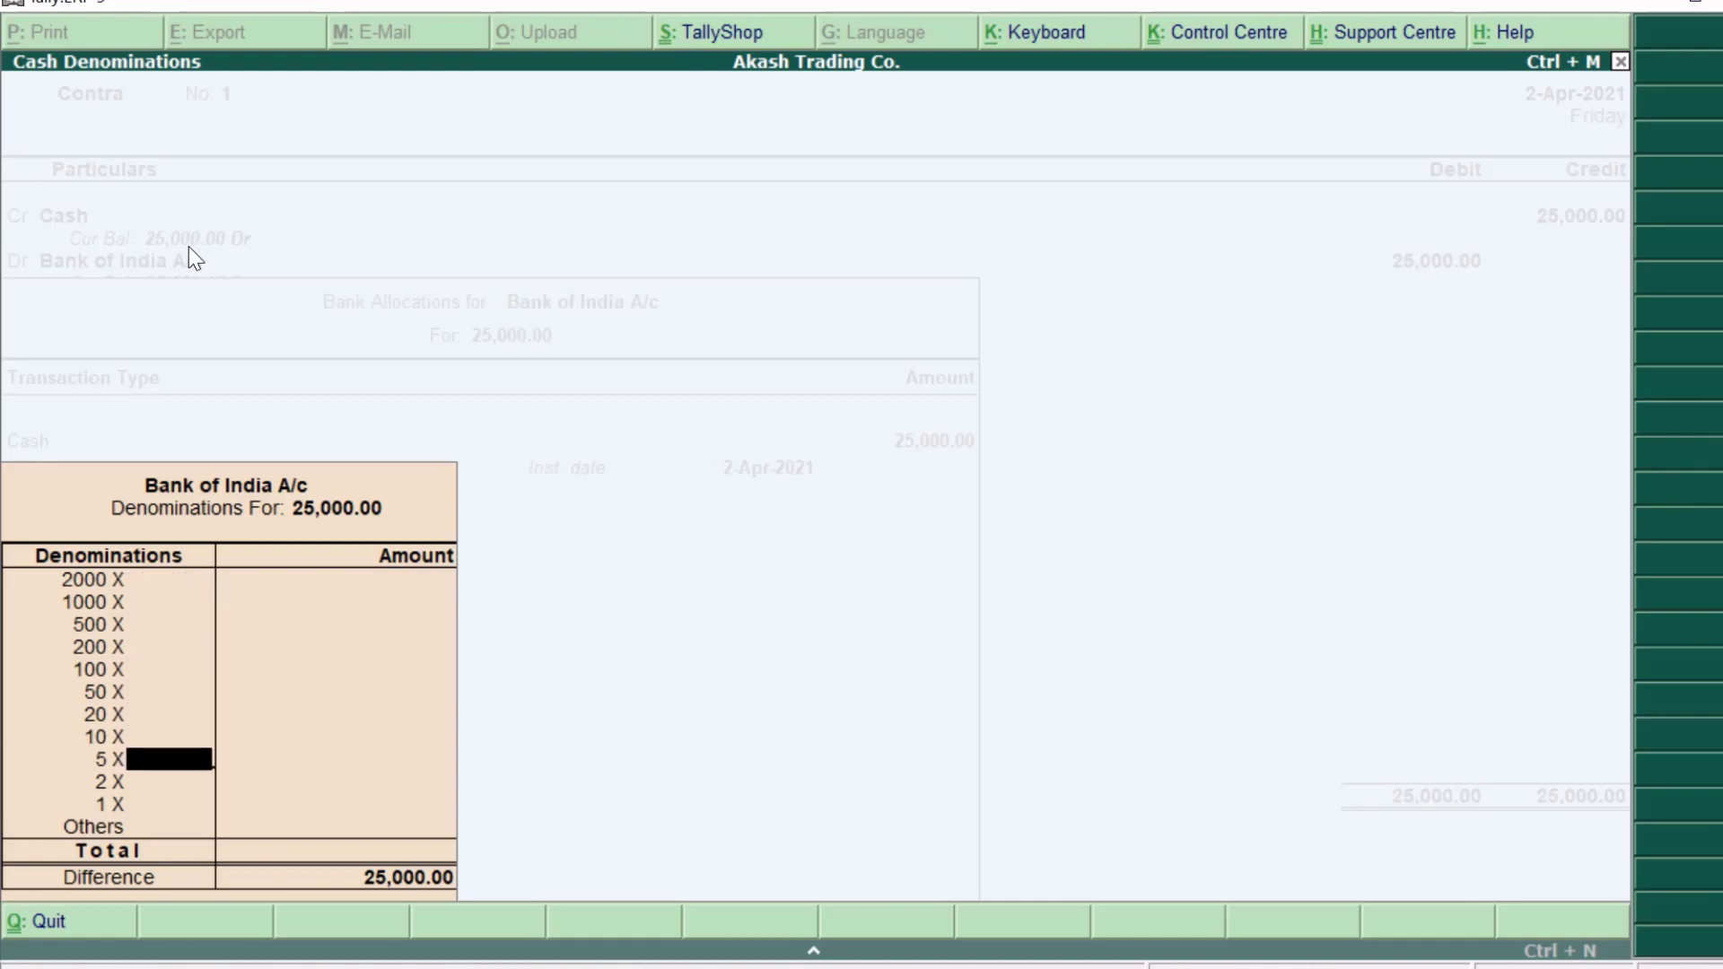
{"action": "key", "text": "Return"}
{"action": "key", "text": "Return"}
{"action": "key", "text": "Up"}
{"action": "key", "text": "Up"}
{"action": "key", "text": "Up"}
{"action": "key", "text": "Up"}
{"action": "key", "text": "Up"}
{"action": "key", "text": "Up"}
{"action": "key", "text": "Up"}
{"action": "key", "text": "Up"}
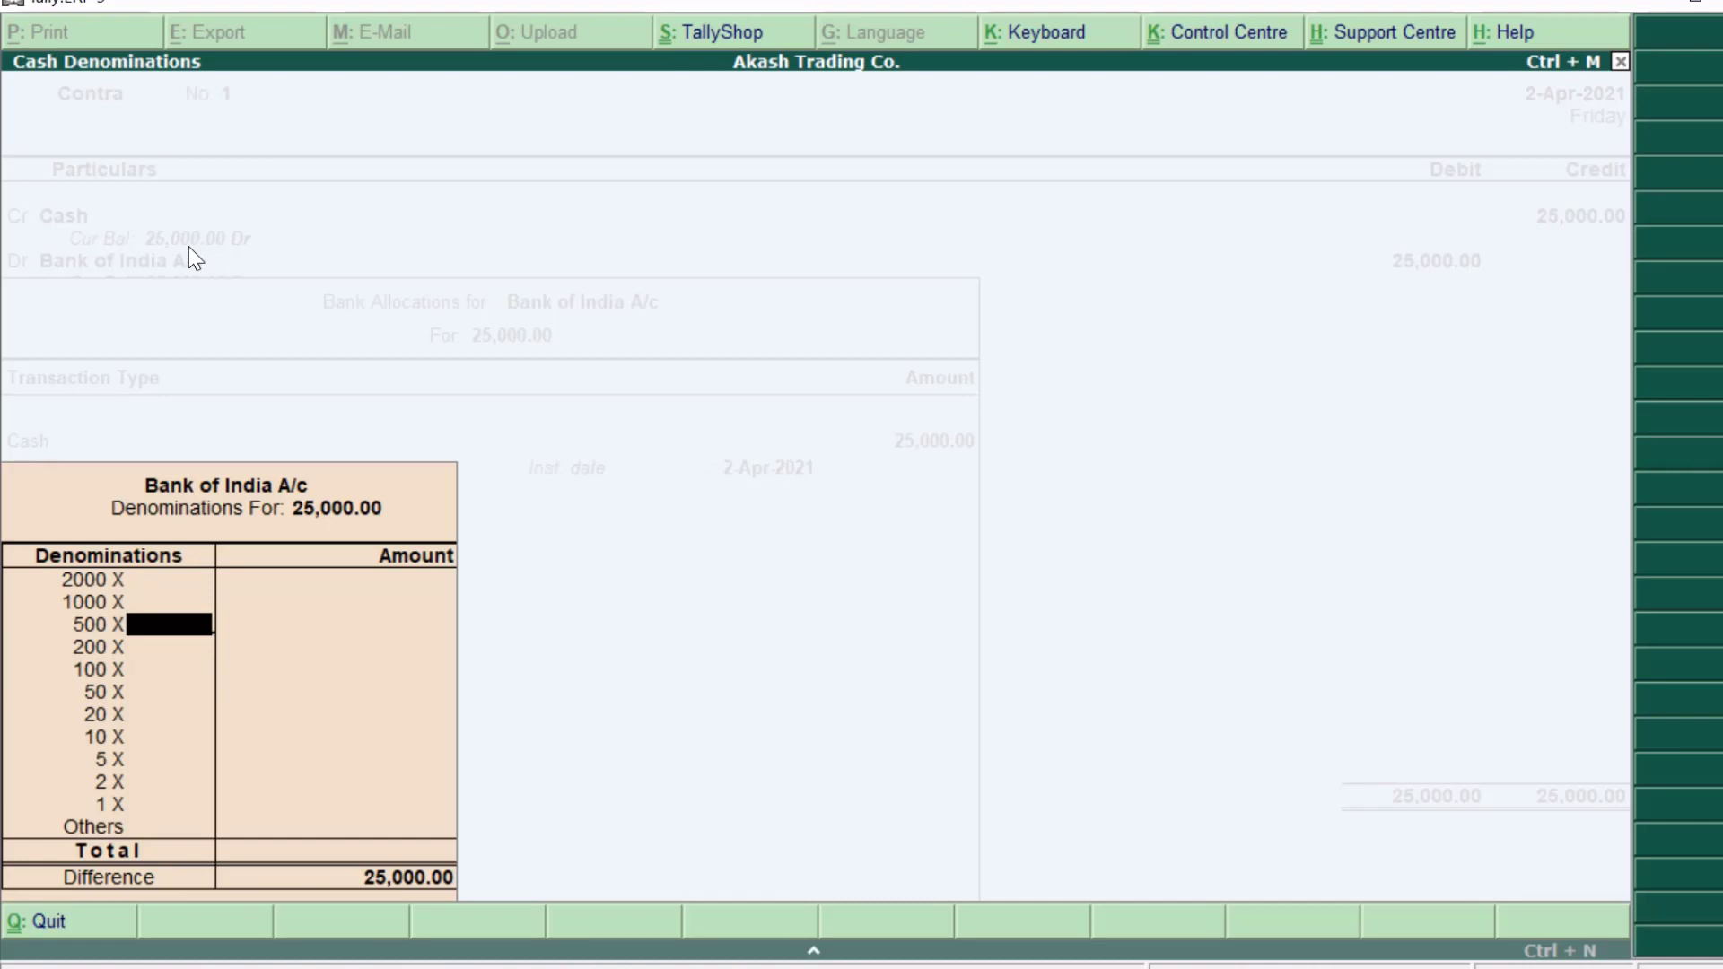
{"action": "type", "text": "50"}
{"action": "key", "text": "Return"}
{"action": "key", "text": "Return"}
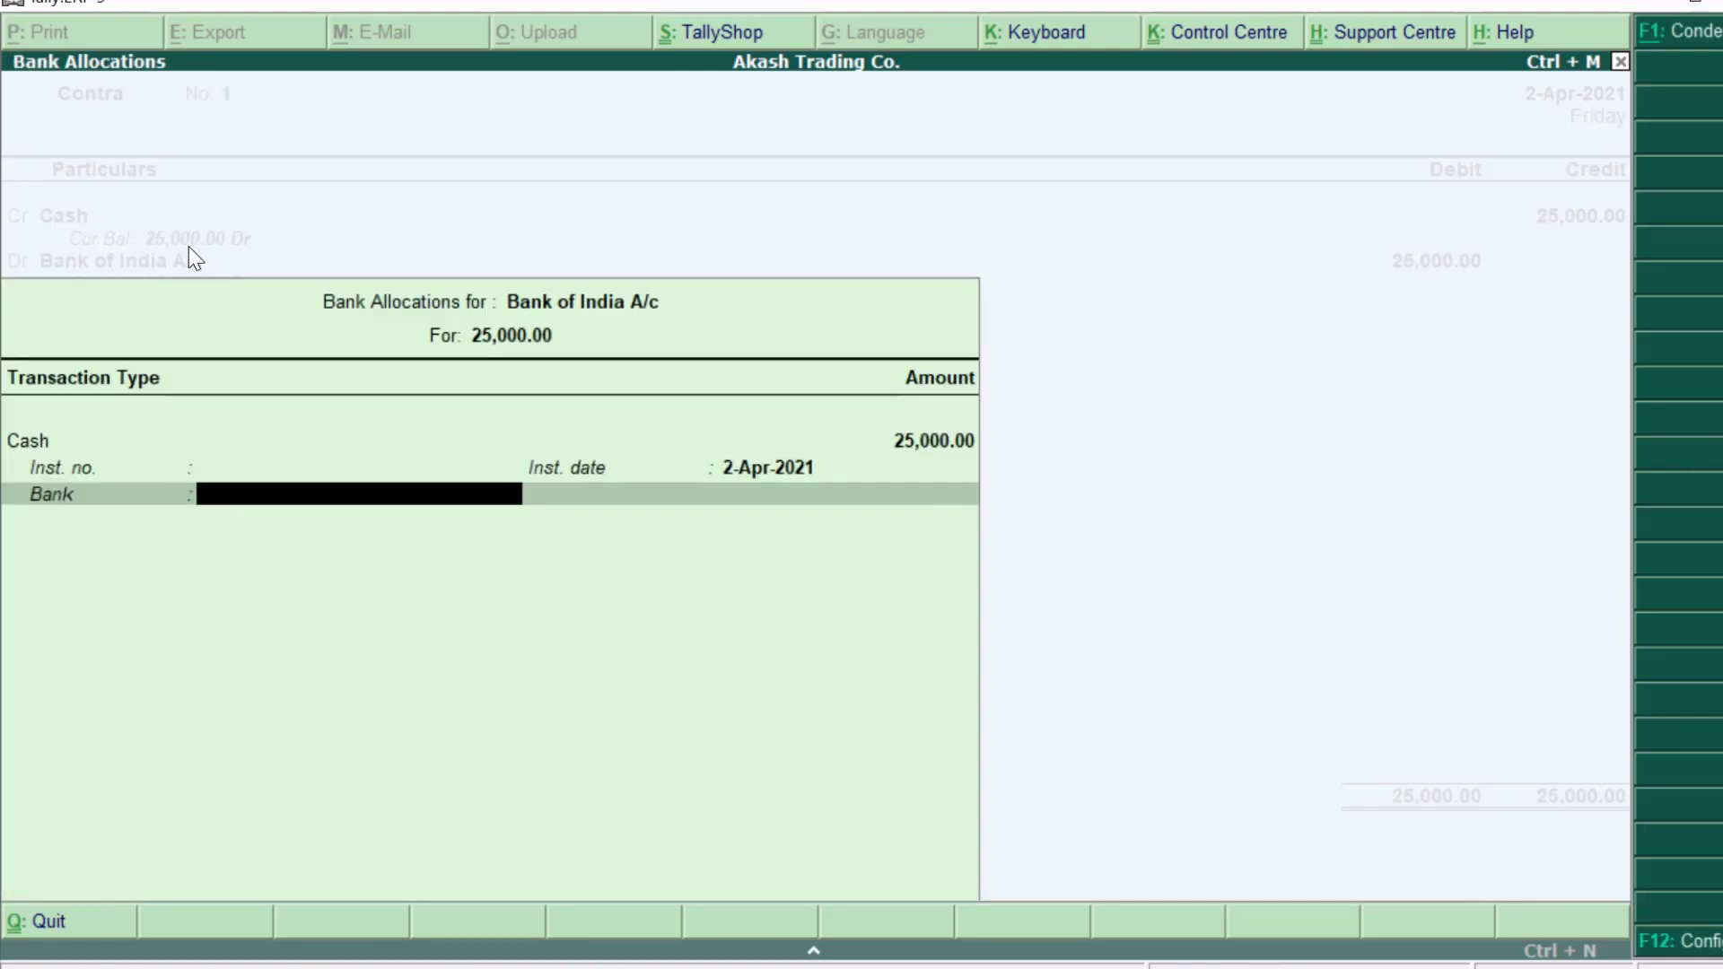
{"action": "key", "text": "Return"}
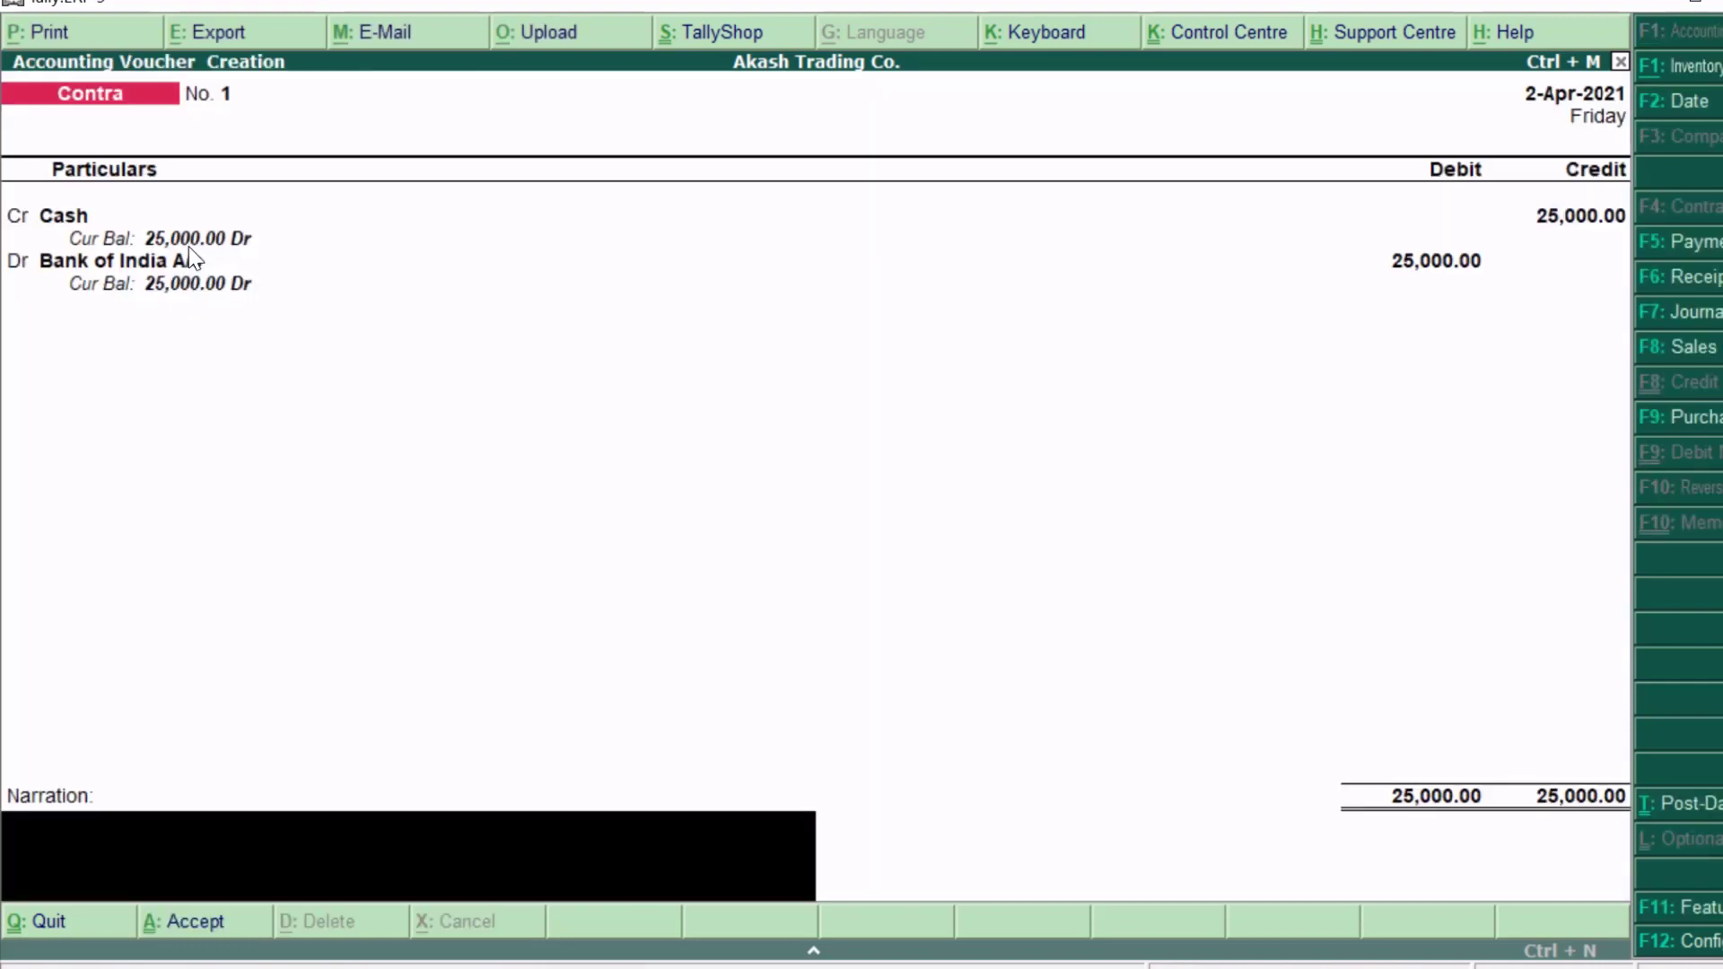
- Enter the narration "being cash deposited" and save the Contra voucher
{"action": "type", "text": "being cash deposited"}
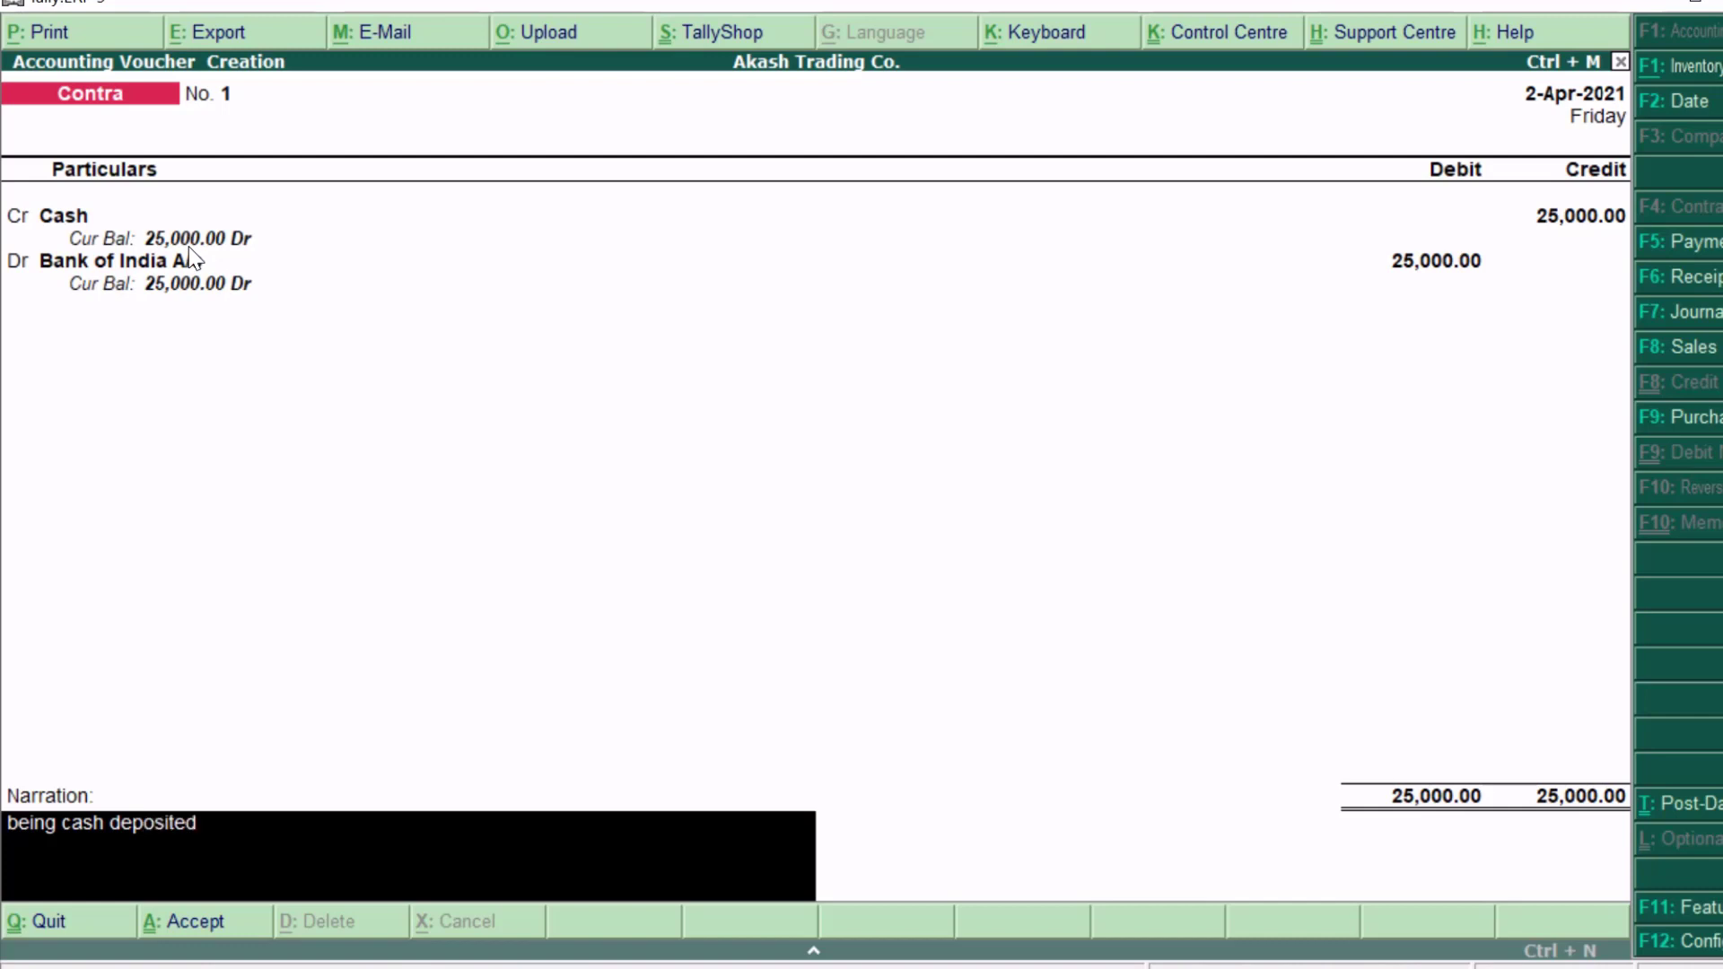
{"action": "key", "text": "Return"}
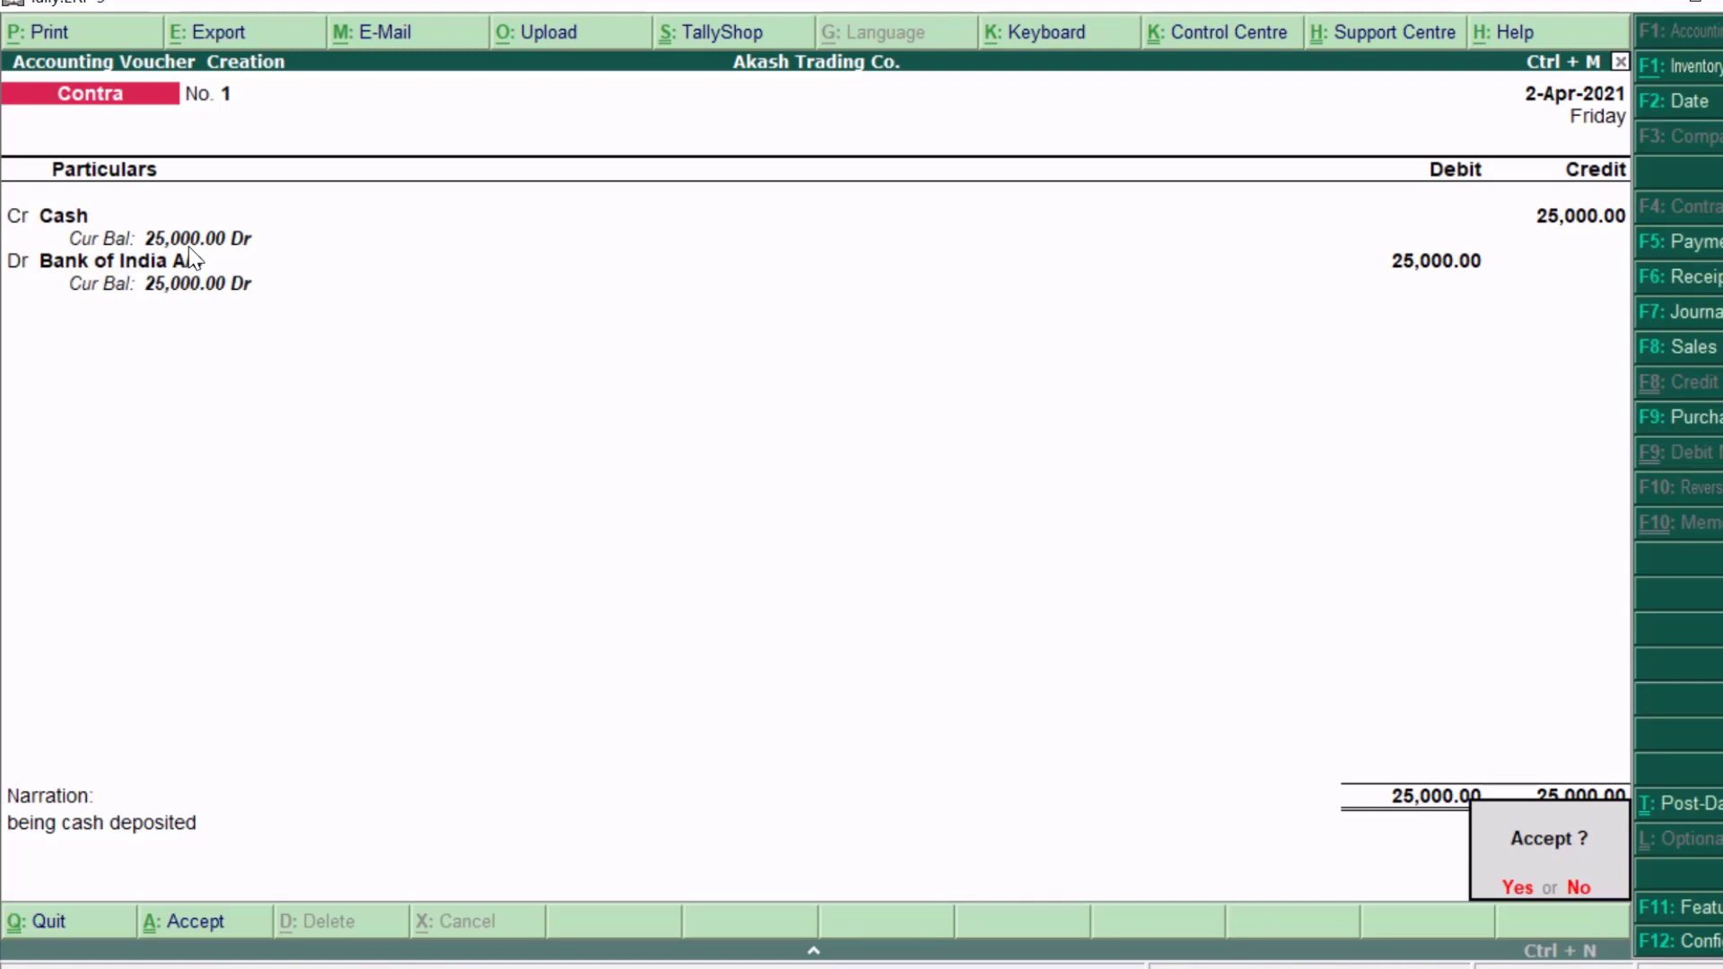
{"action": "key", "text": "Return"}
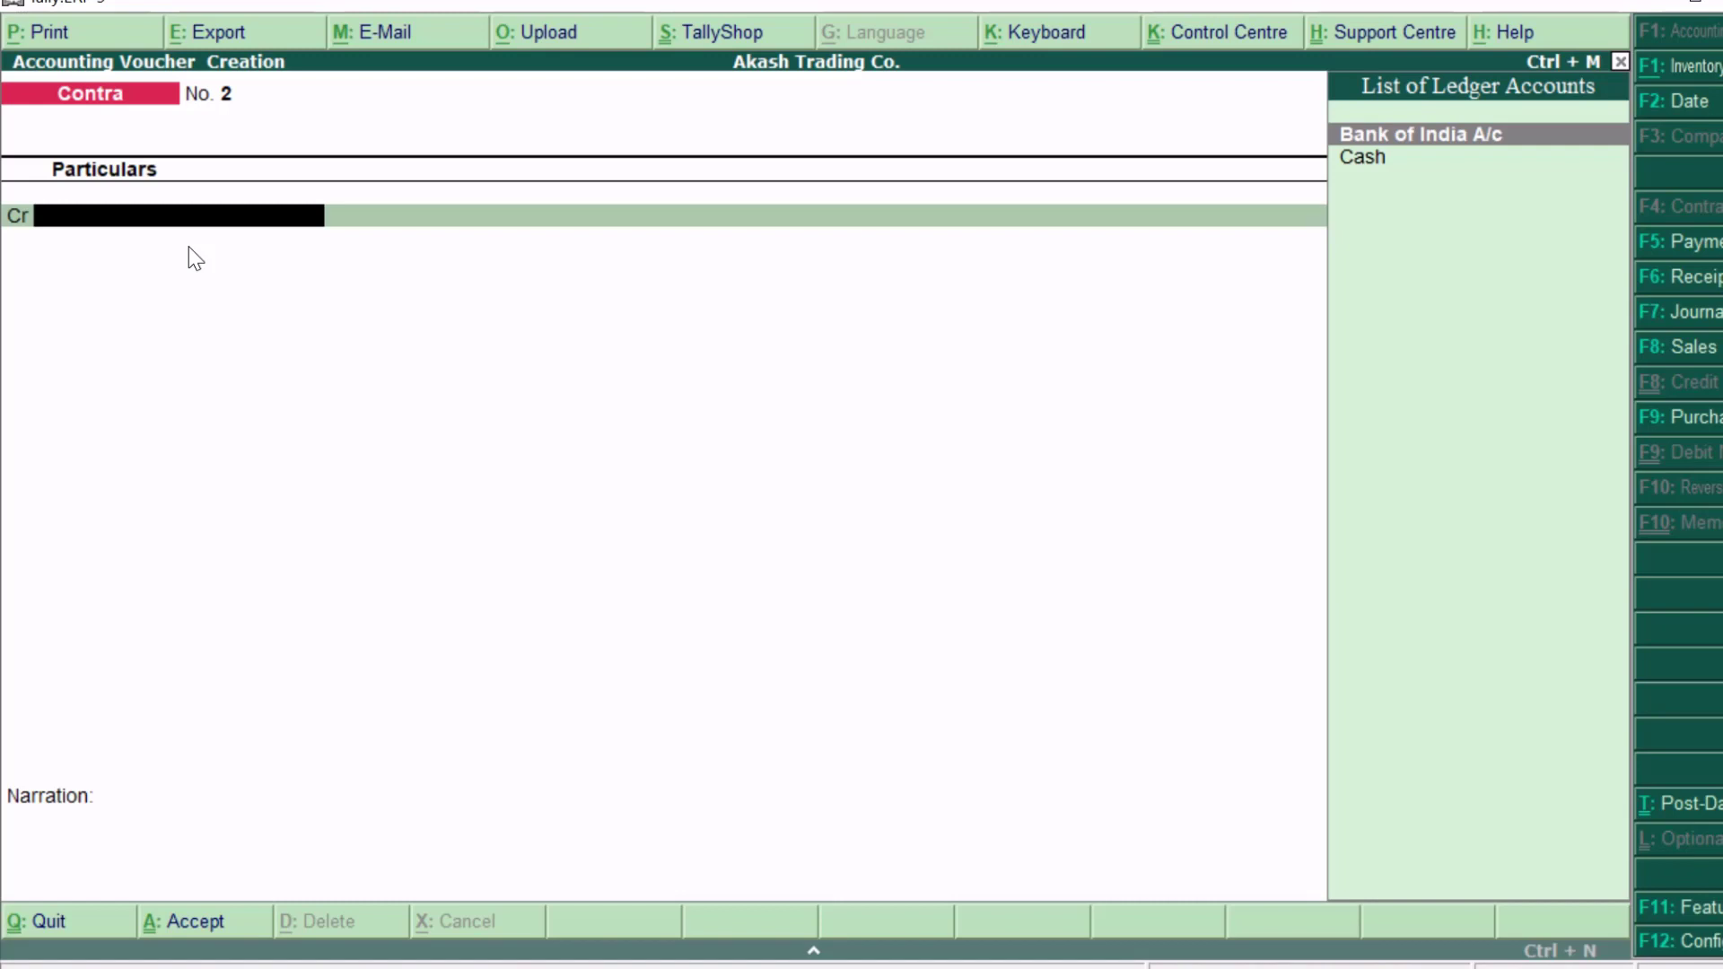
{"action": "left_click", "coordinate": [1693, 239]}
{"action": "left_click", "coordinate": [1693, 205]}
{"action": "left_click", "coordinate": [1695, 280]}
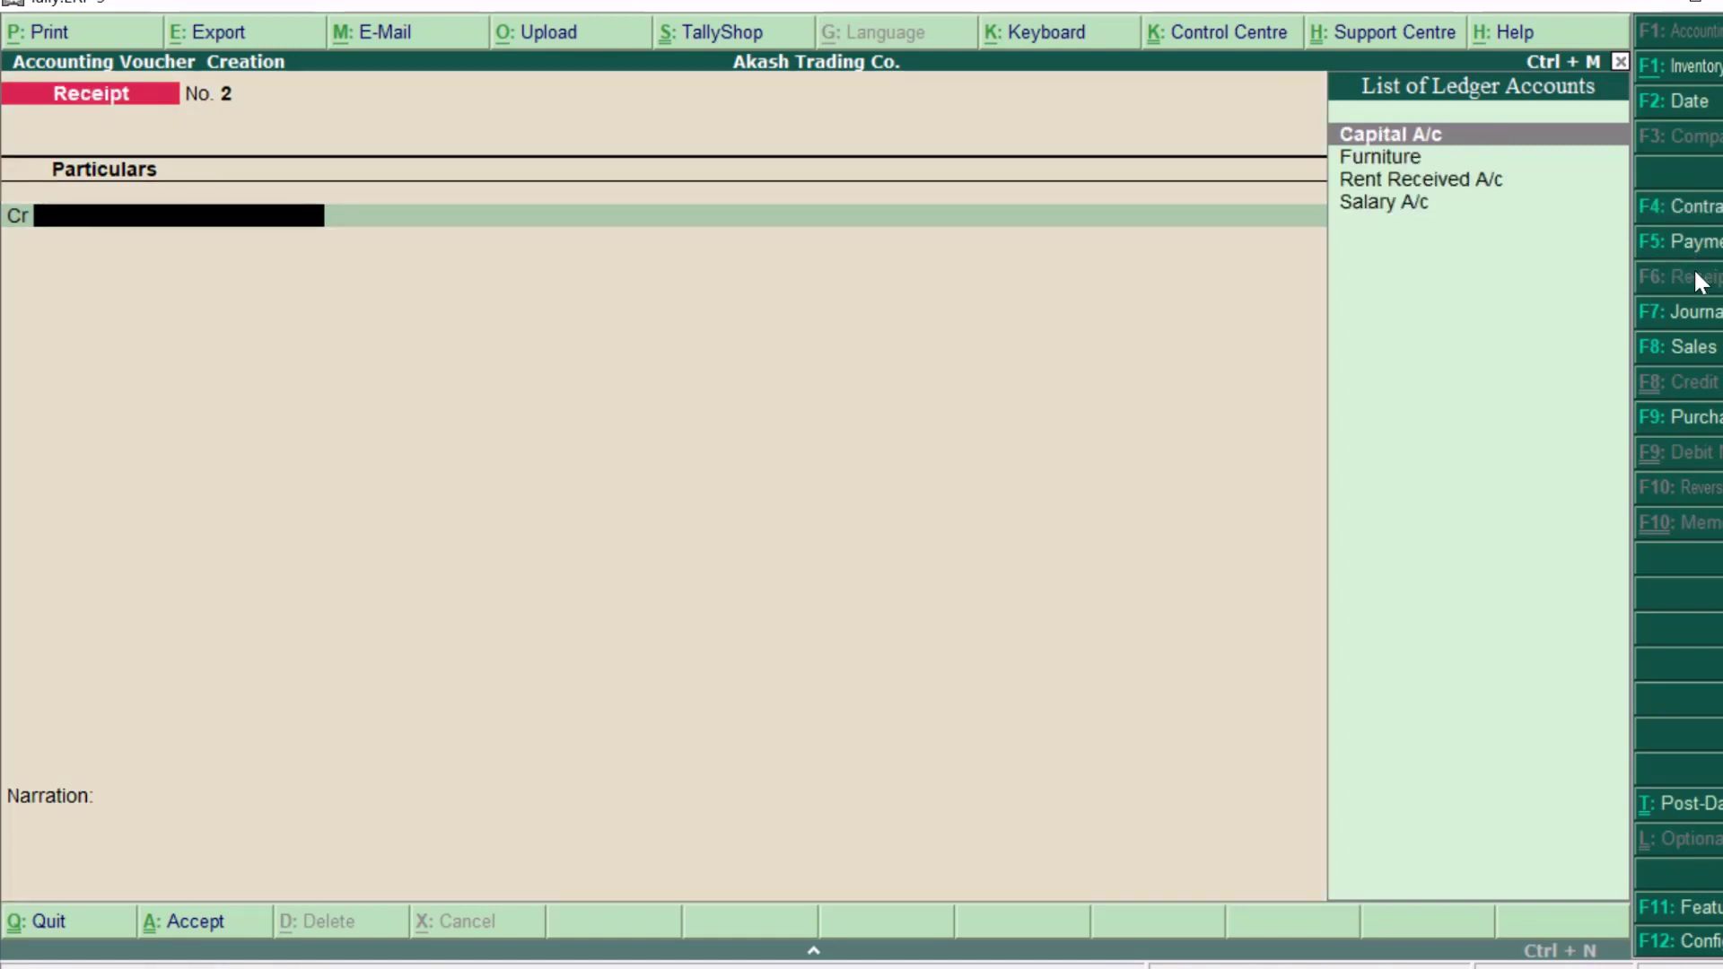
{"action": "left_click", "coordinate": [1696, 249]}
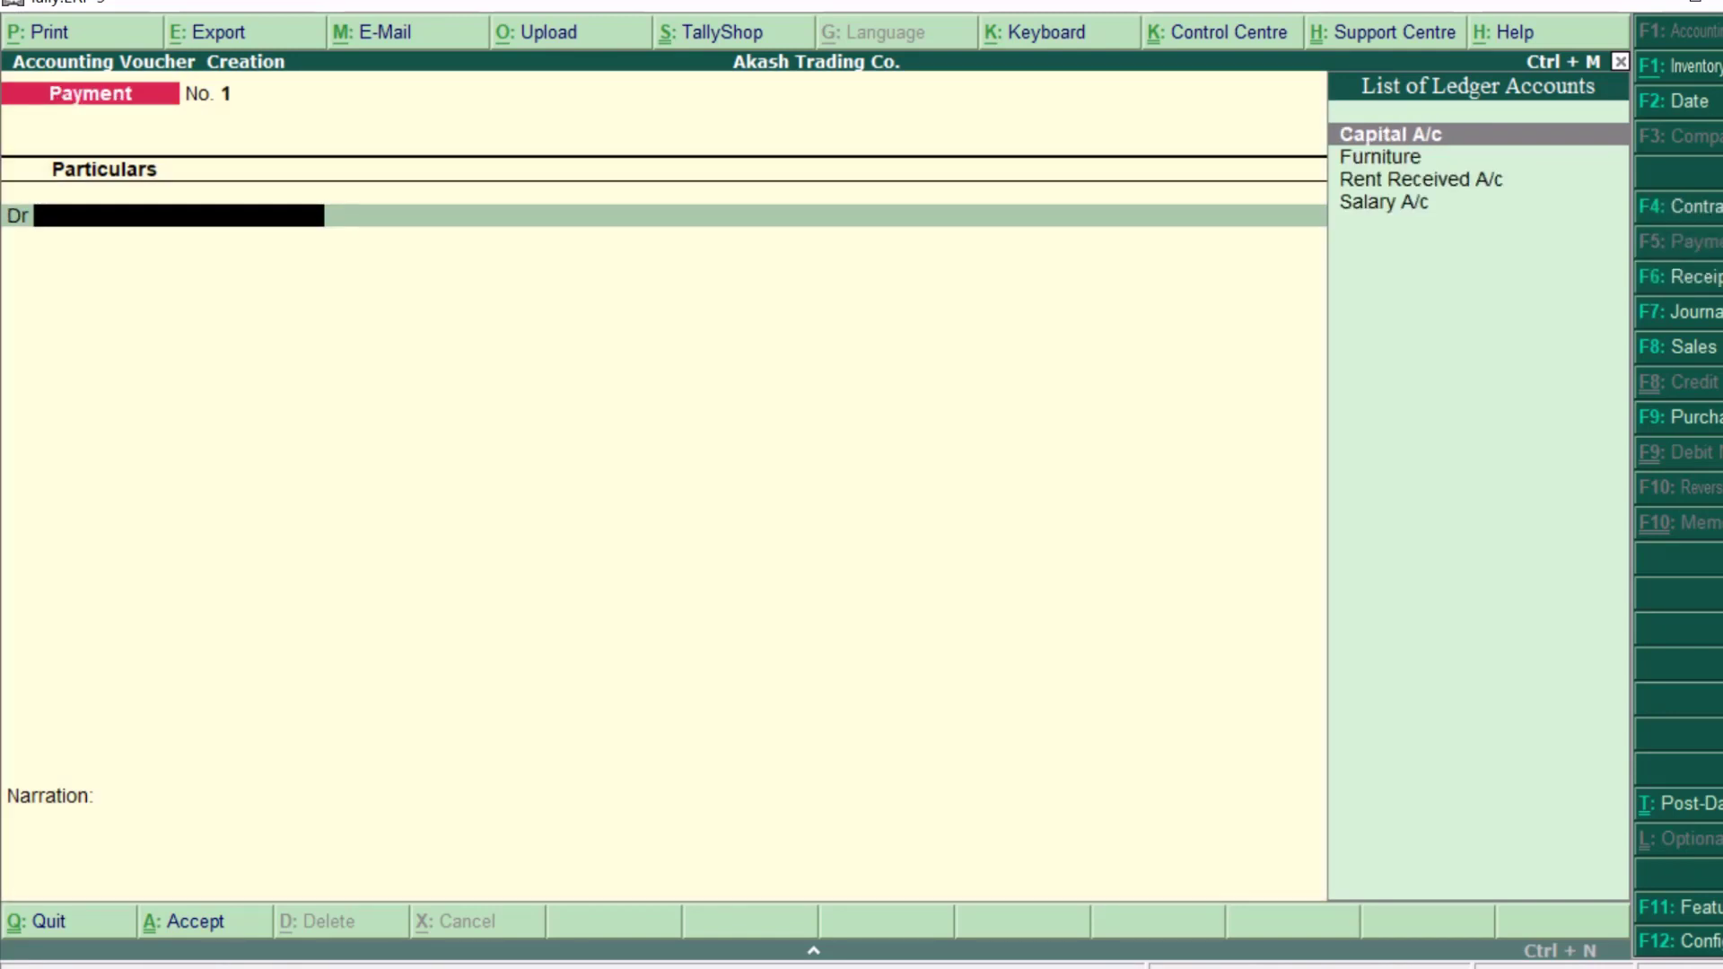
{"action": "key", "text": "F4"}
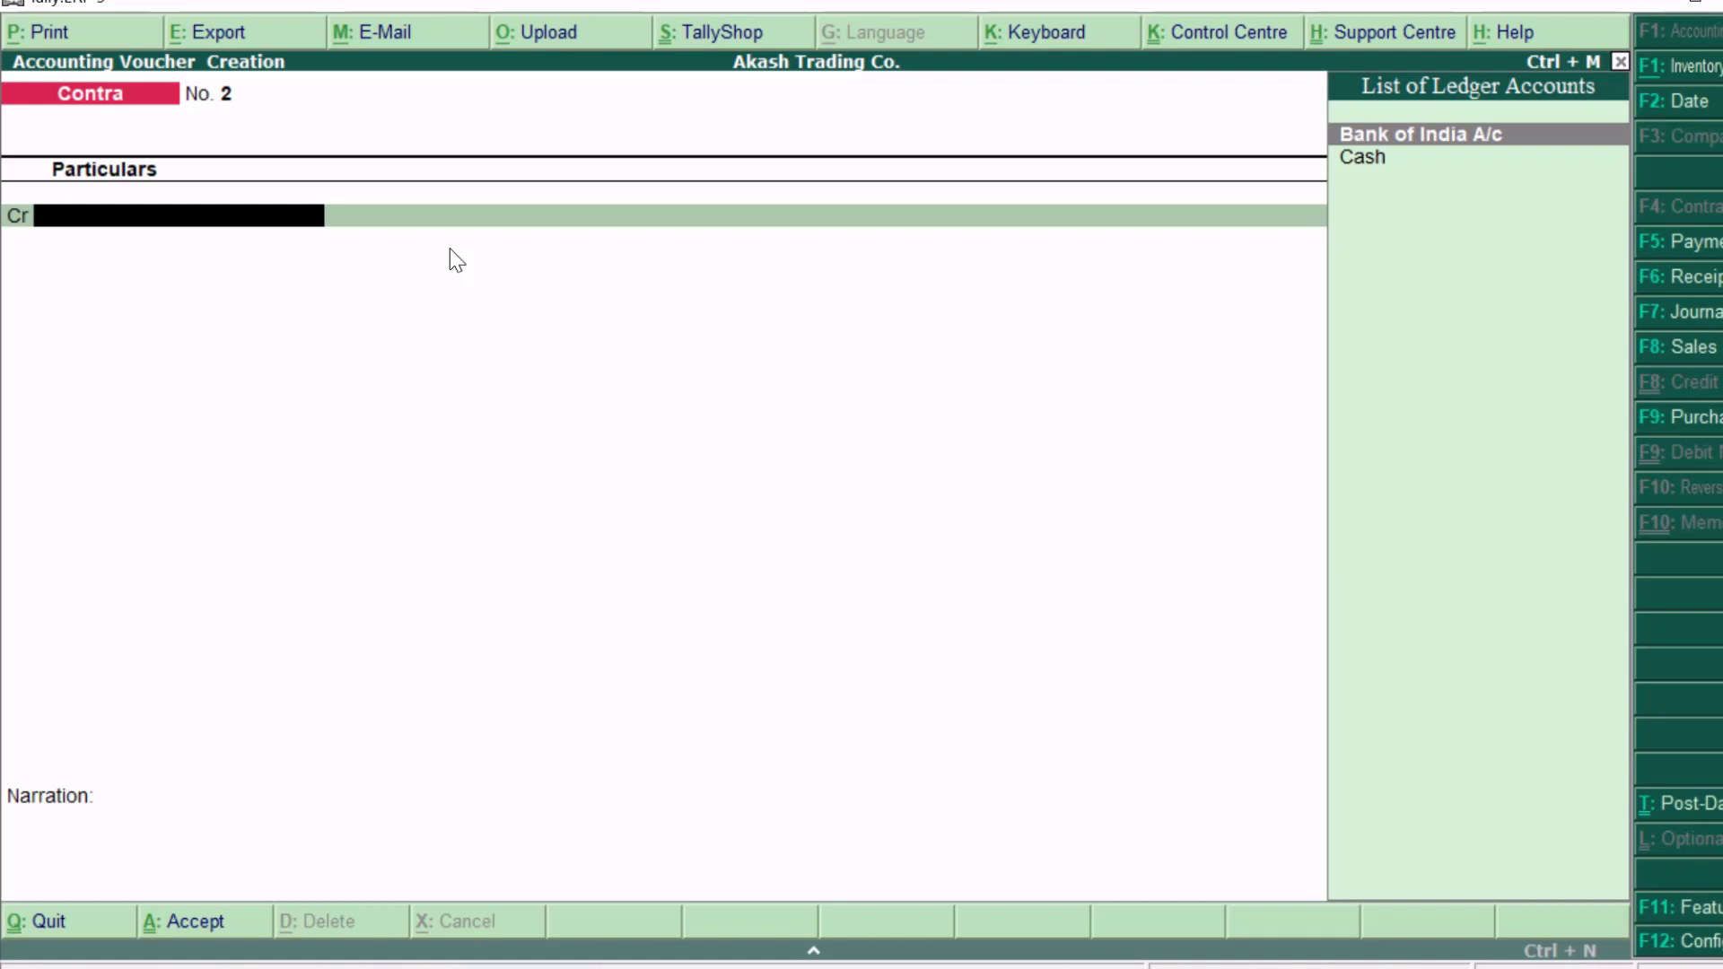
- Credit Bank of India A/c with 5,000 in the new Contra voucher, allocated as a Cheque with range Not Applicable and no instrument number
{"action": "key", "text": "Return"}
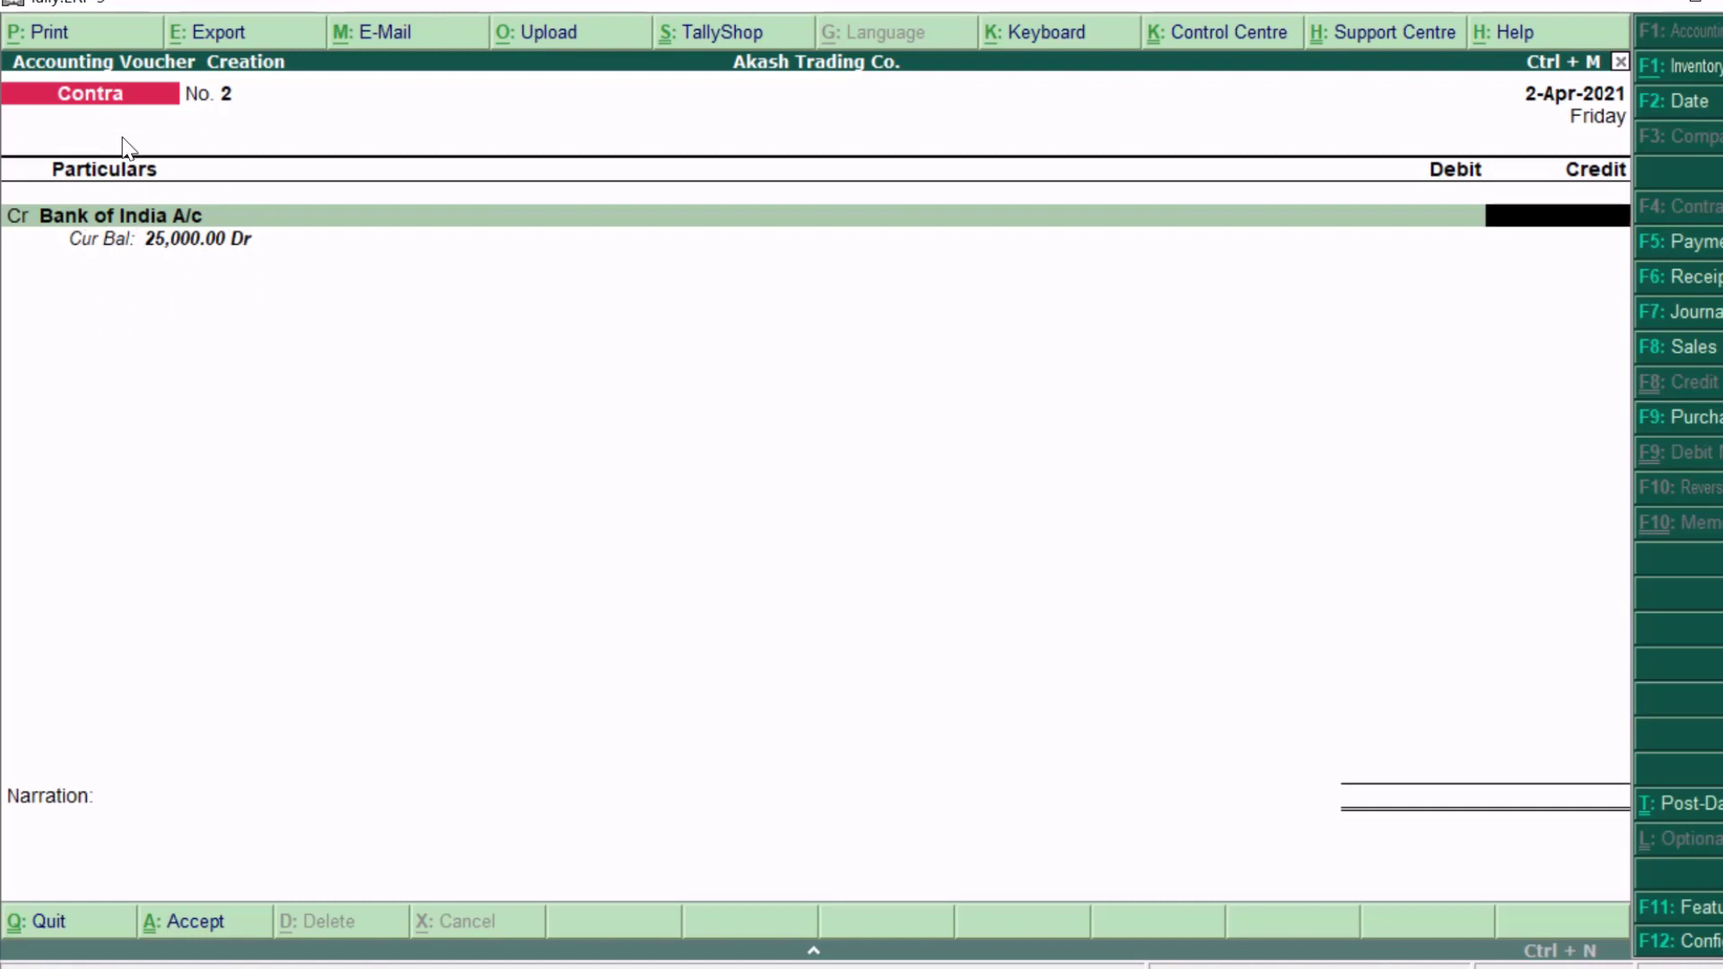
{"action": "type", "text": "5000"}
{"action": "key", "text": "Return"}
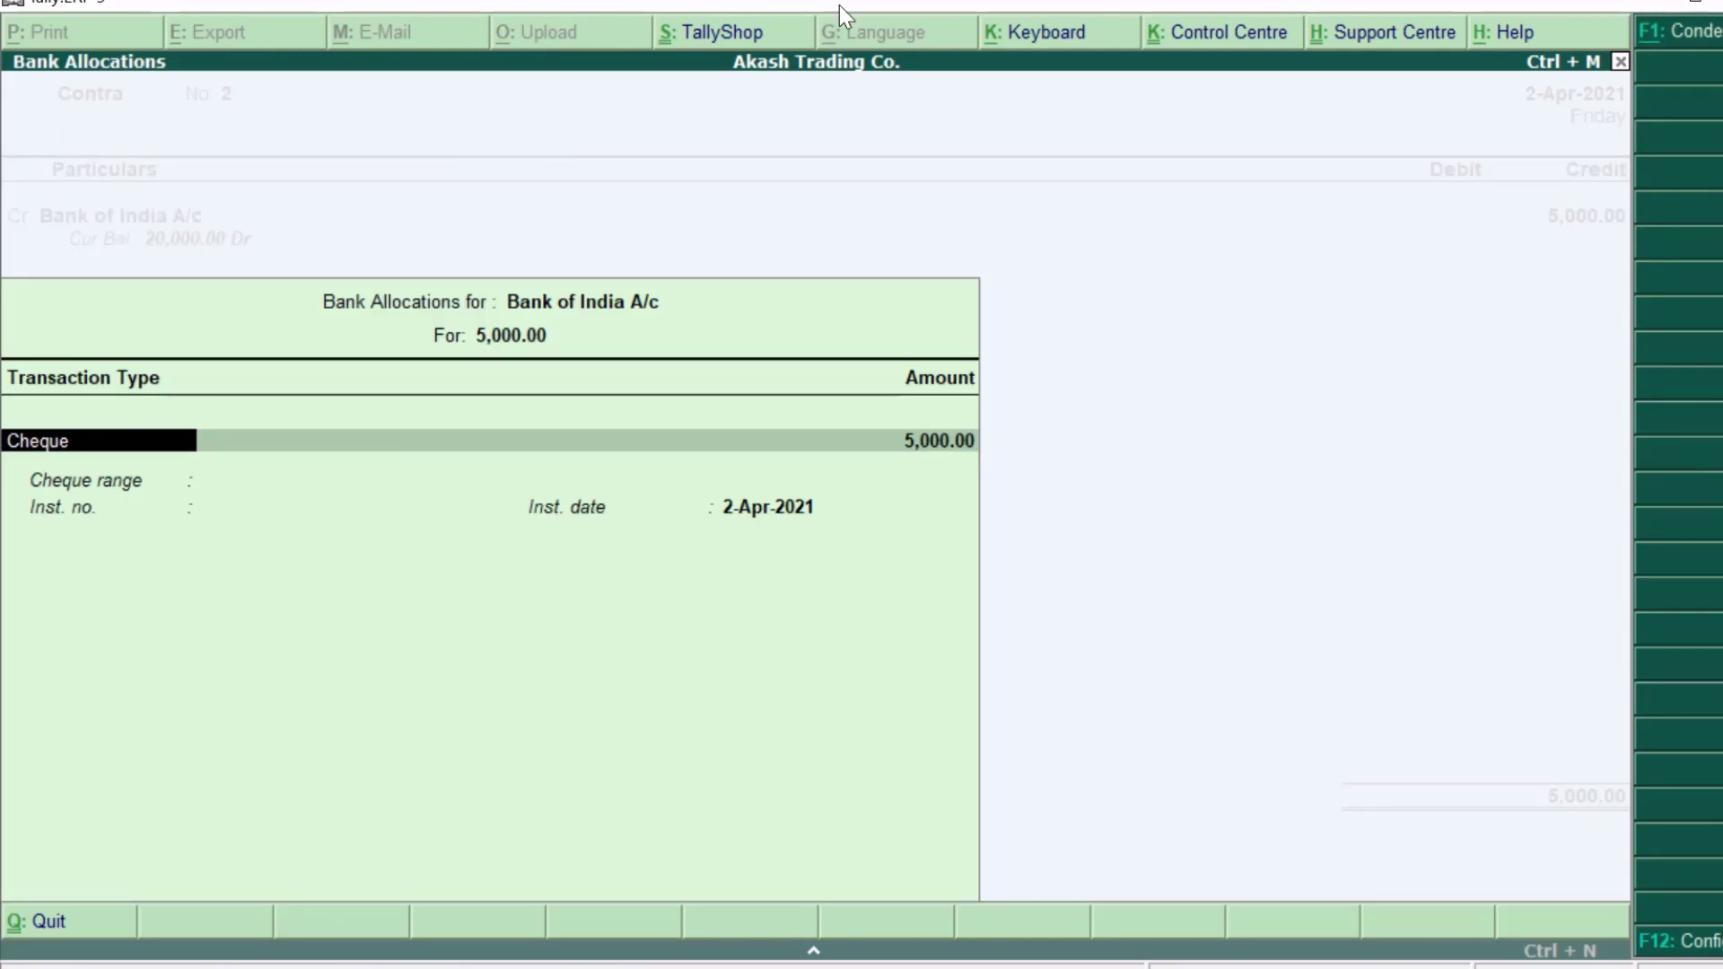
{"action": "key", "text": "Return"}
{"action": "key", "text": "Return"}
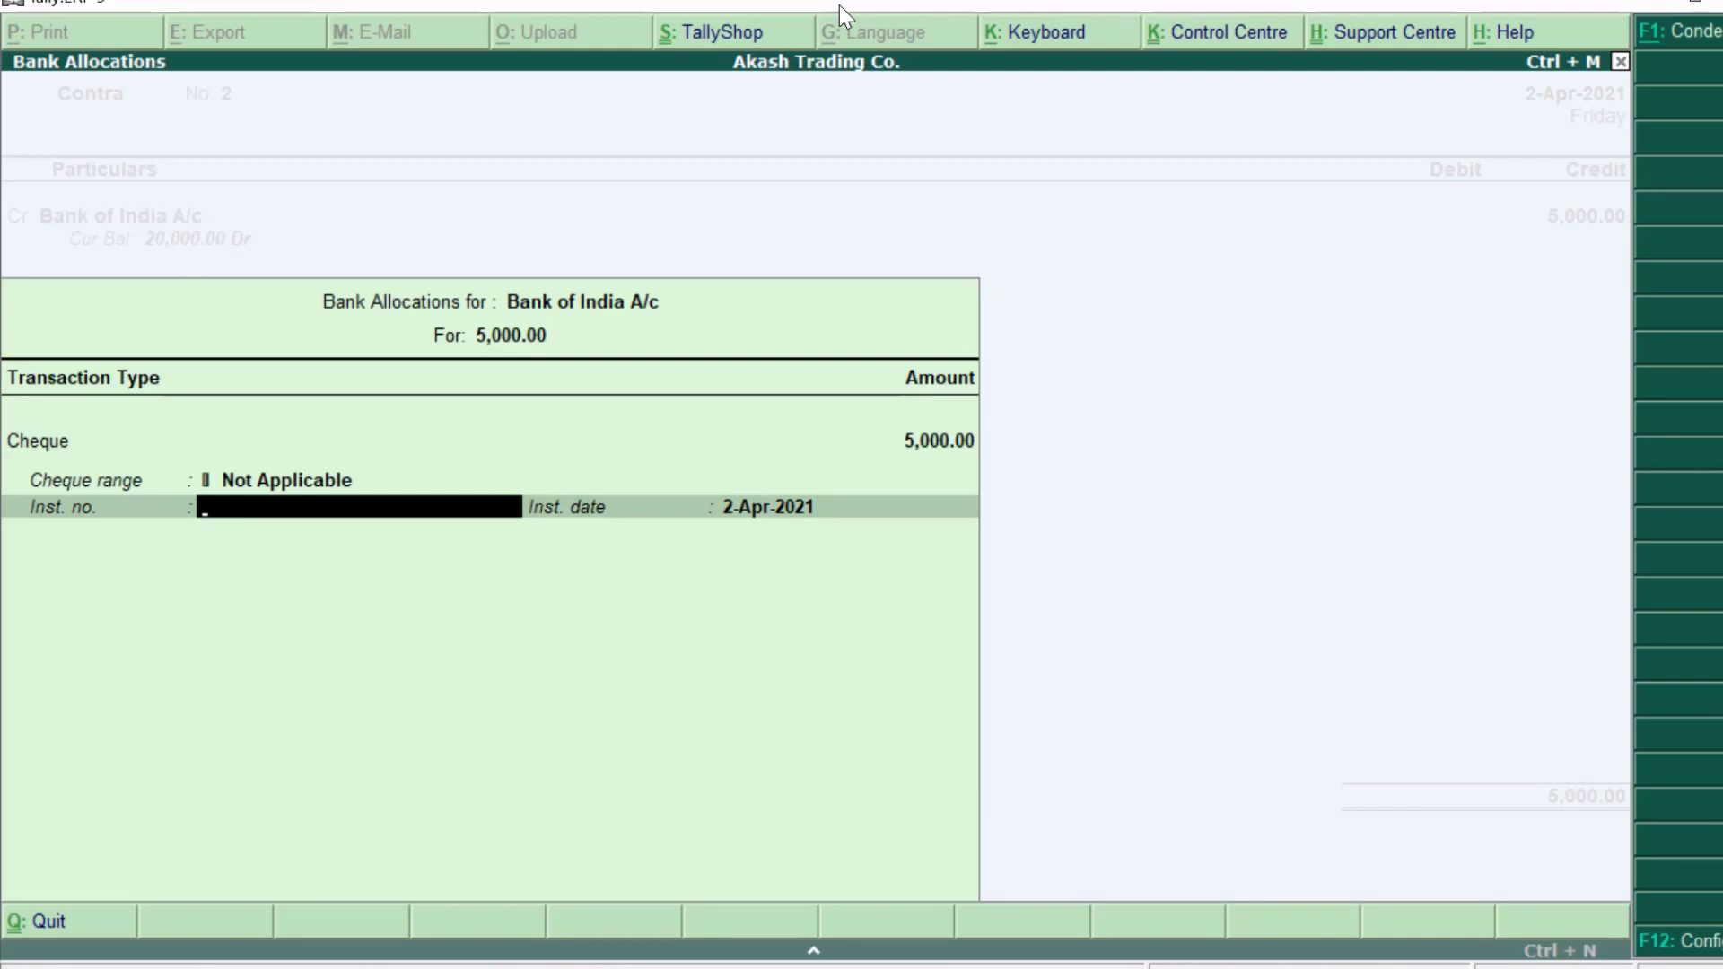
{"action": "key", "text": "Return"}
{"action": "key", "text": "Return"}
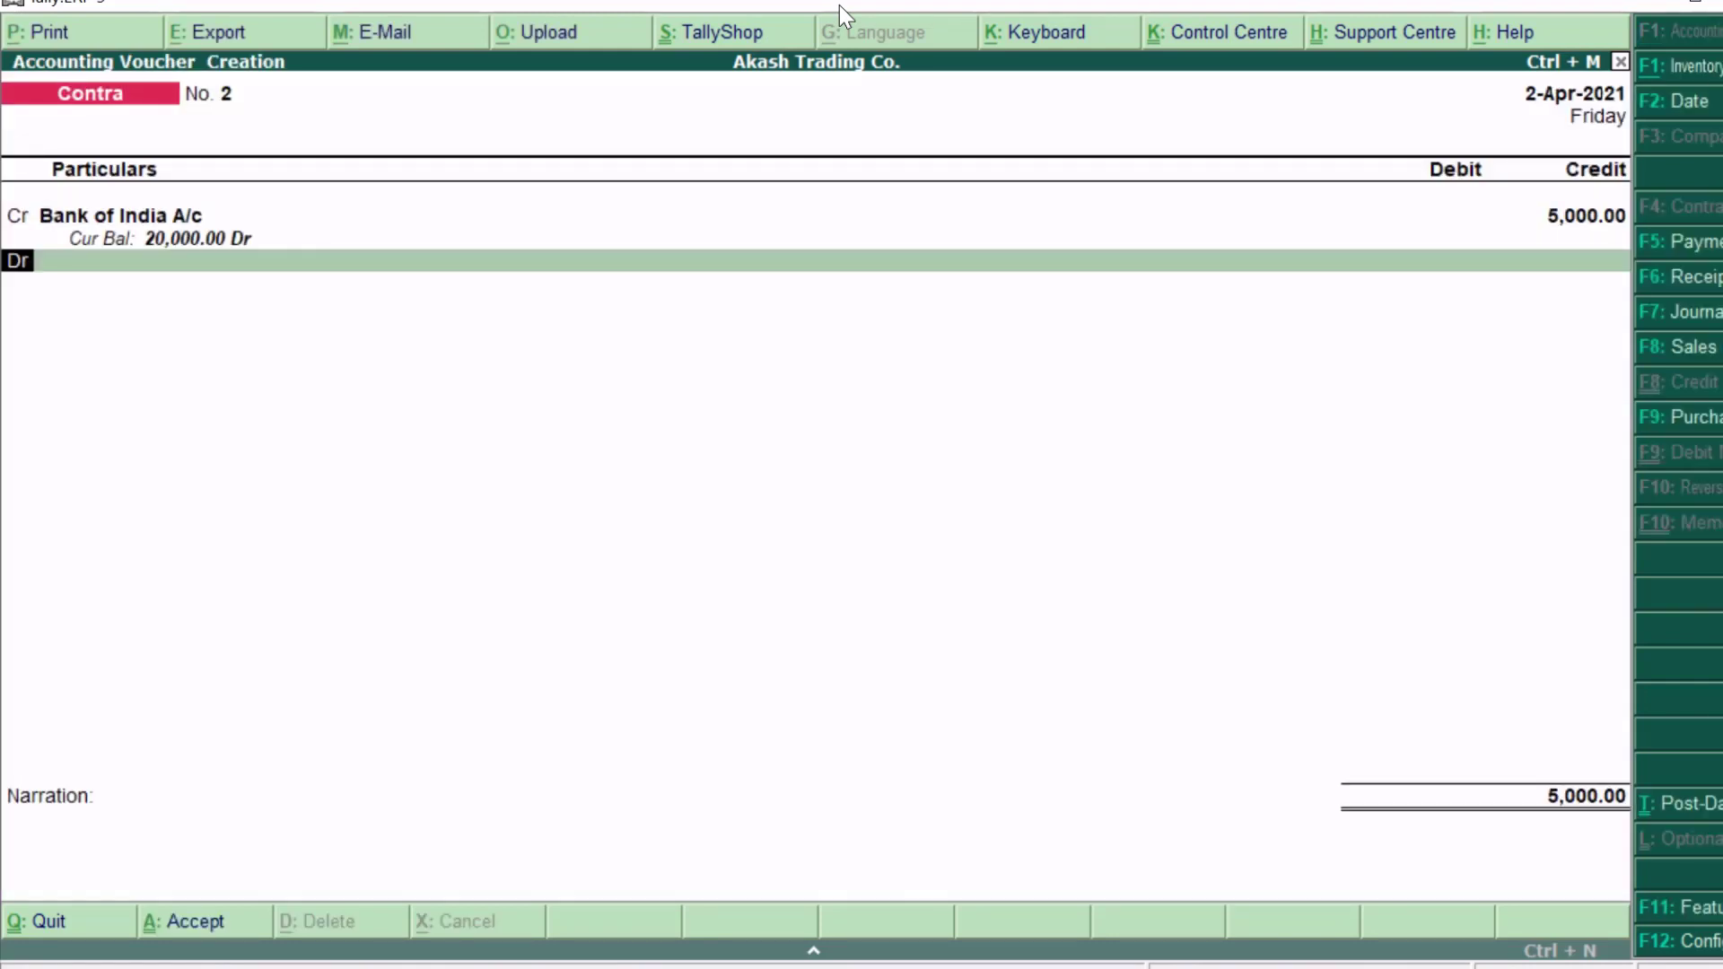
- Debit Cash with 5,000 in the Contra voucher
{"action": "key", "text": "Return"}
{"action": "key", "text": "Down"}
{"action": "key", "text": "Return"}
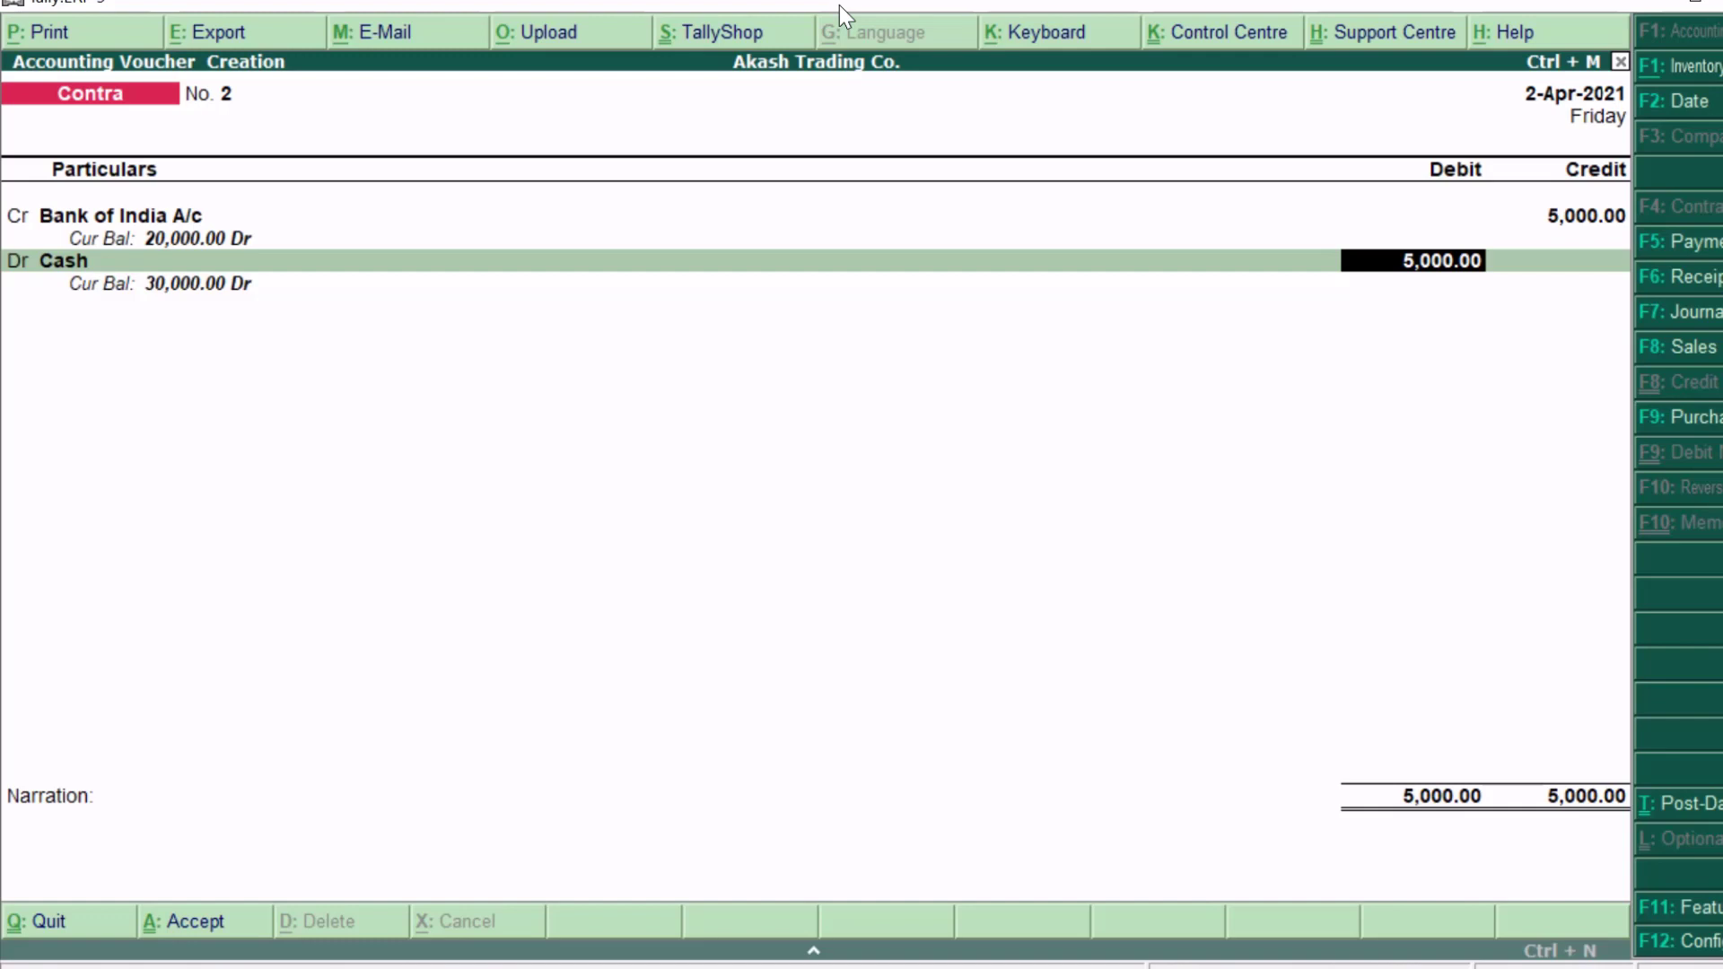
{"action": "key", "text": "Return"}
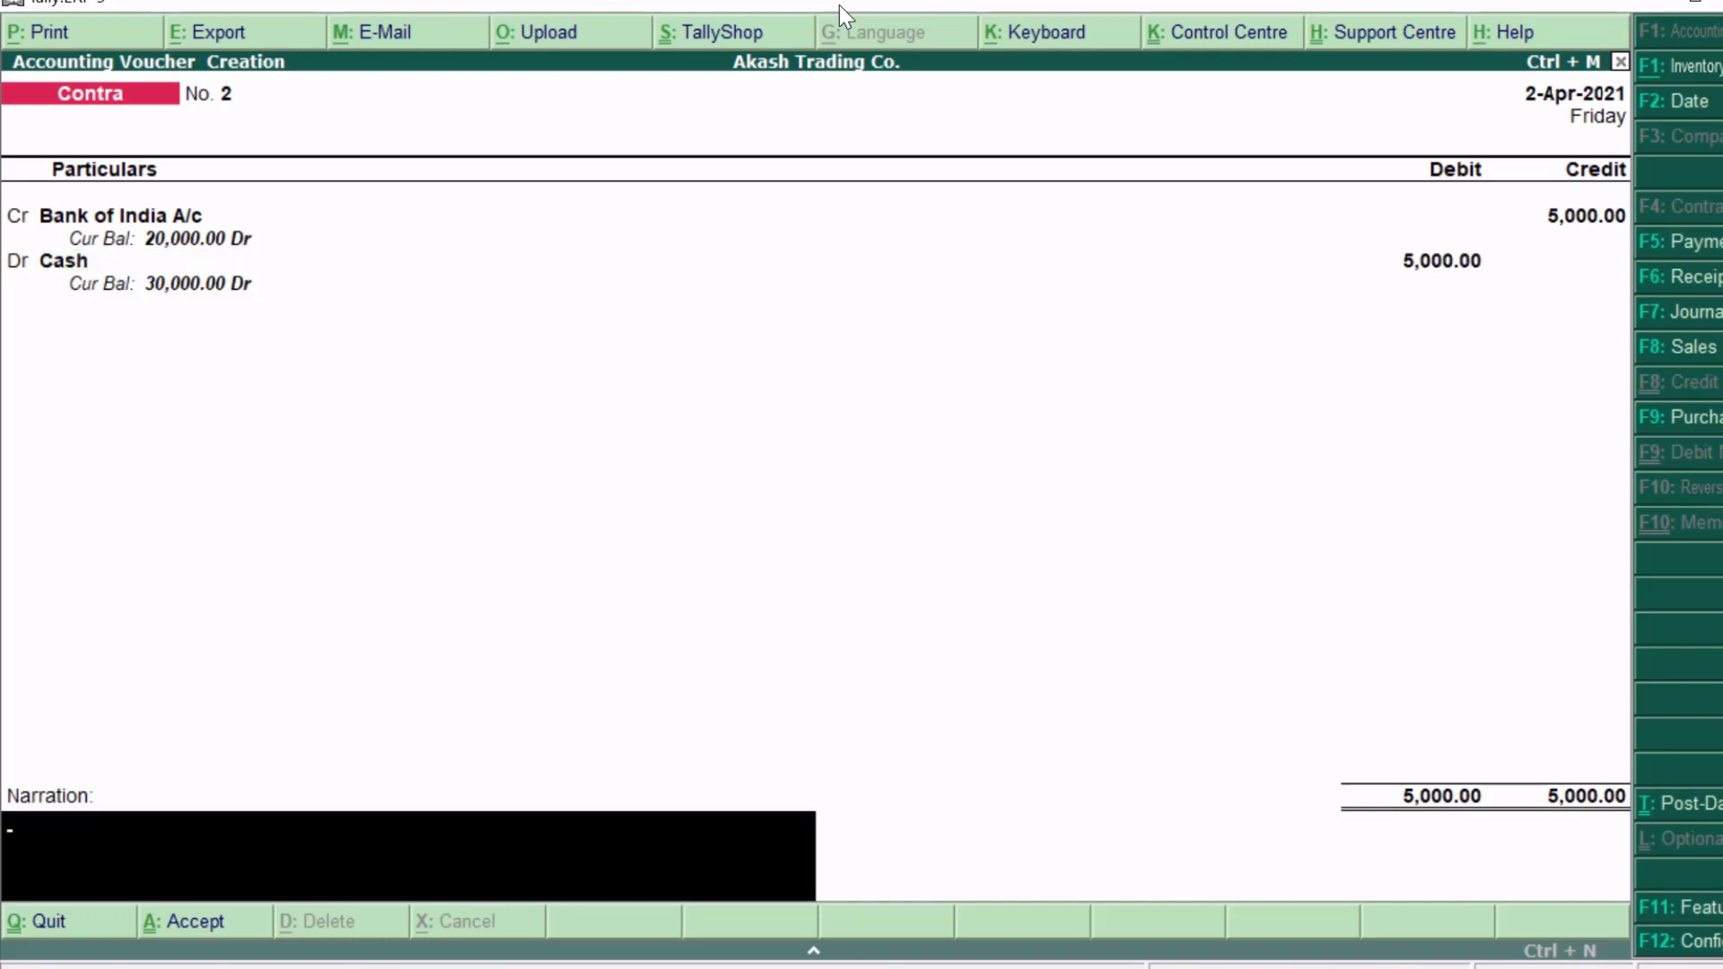
- Enter the narration "being cash withdrawn from bank" and save the Contra voucher
{"action": "type", "text": "being cash wi"}
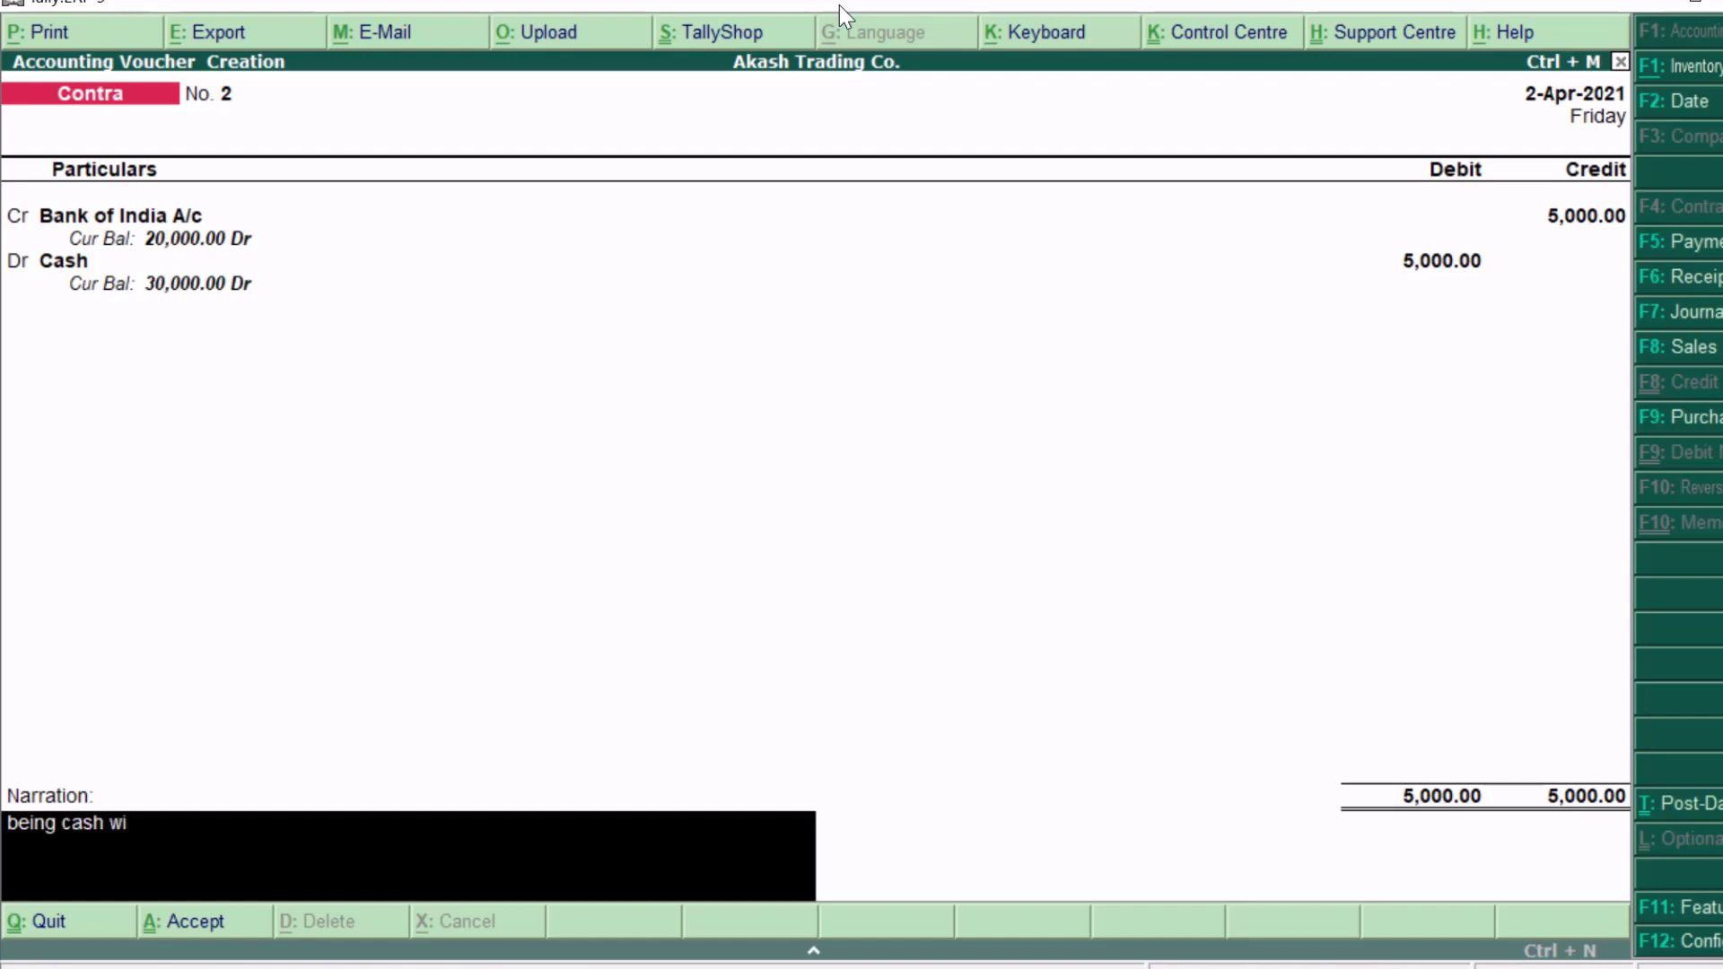
{"action": "type", "text": "thdrawn from bank"}
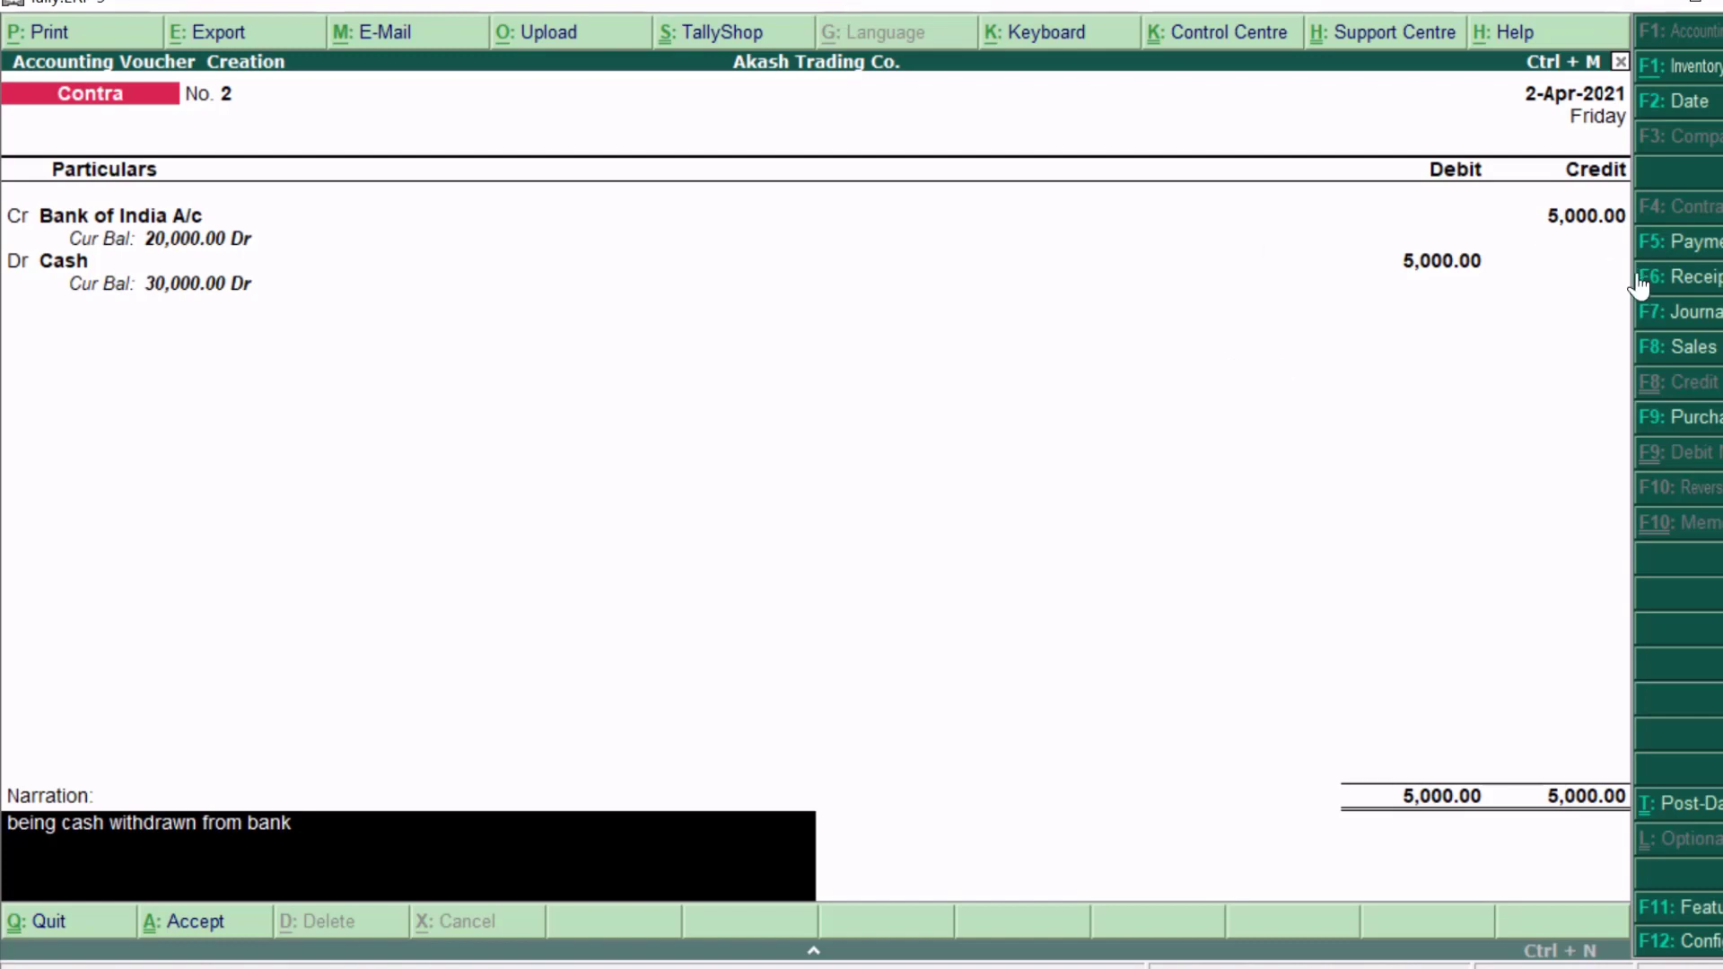
{"action": "key", "text": "Return"}
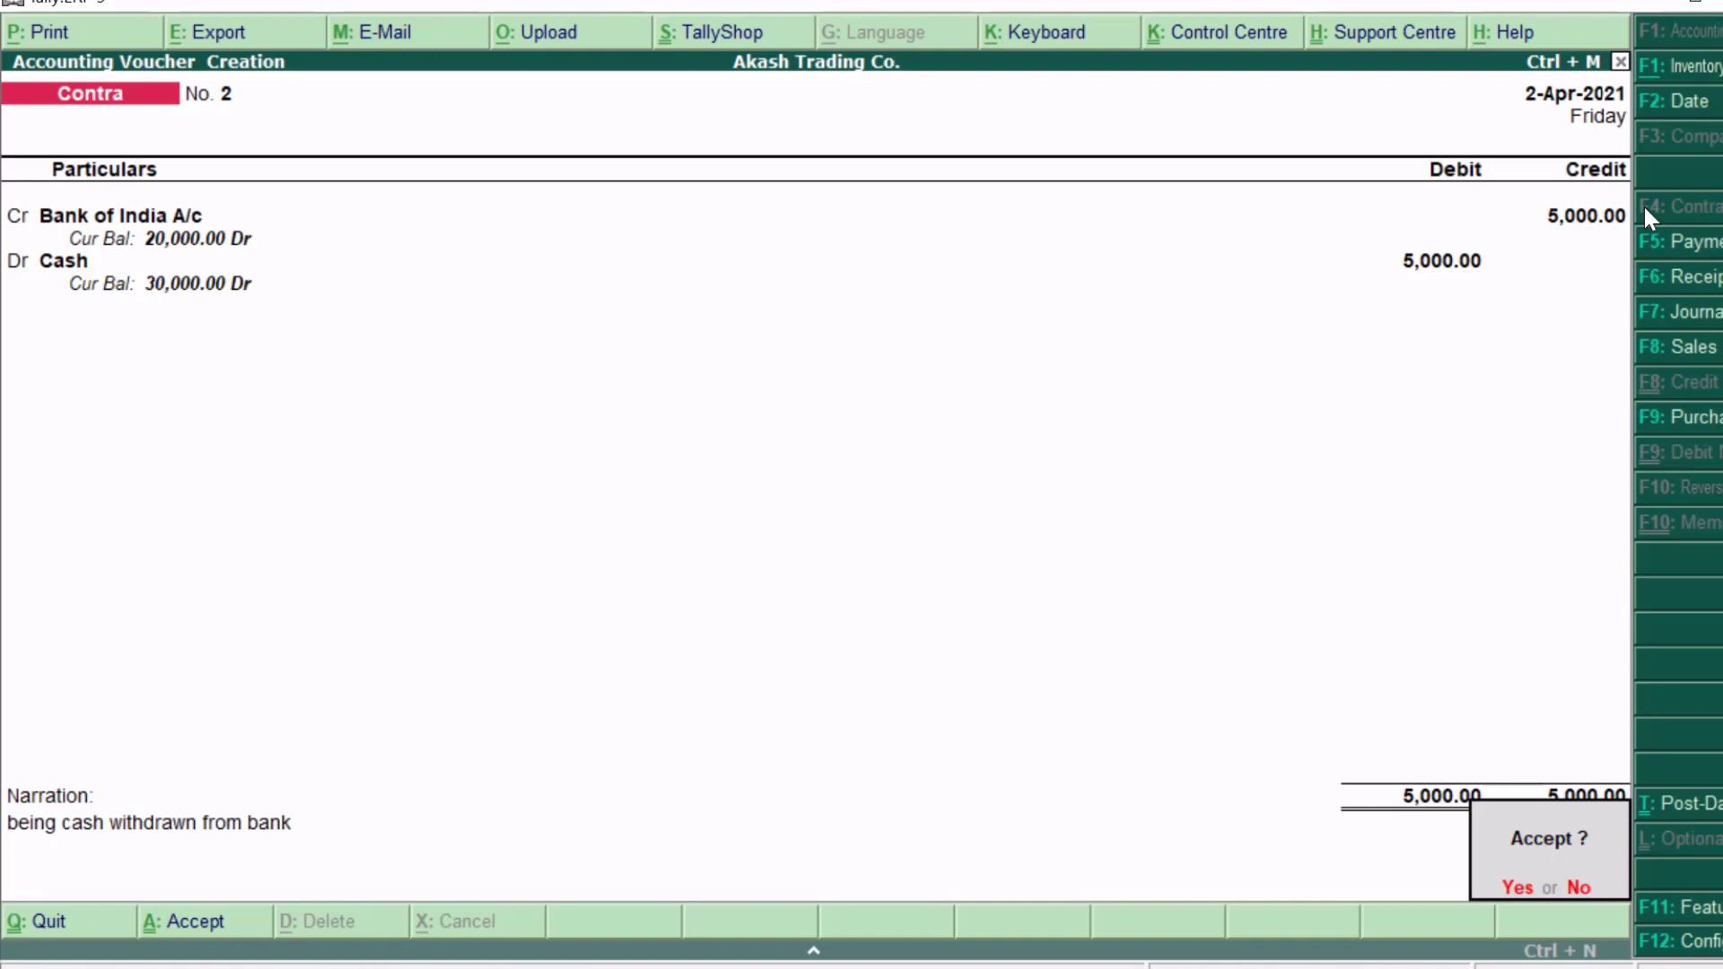
{"action": "key", "text": "y"}
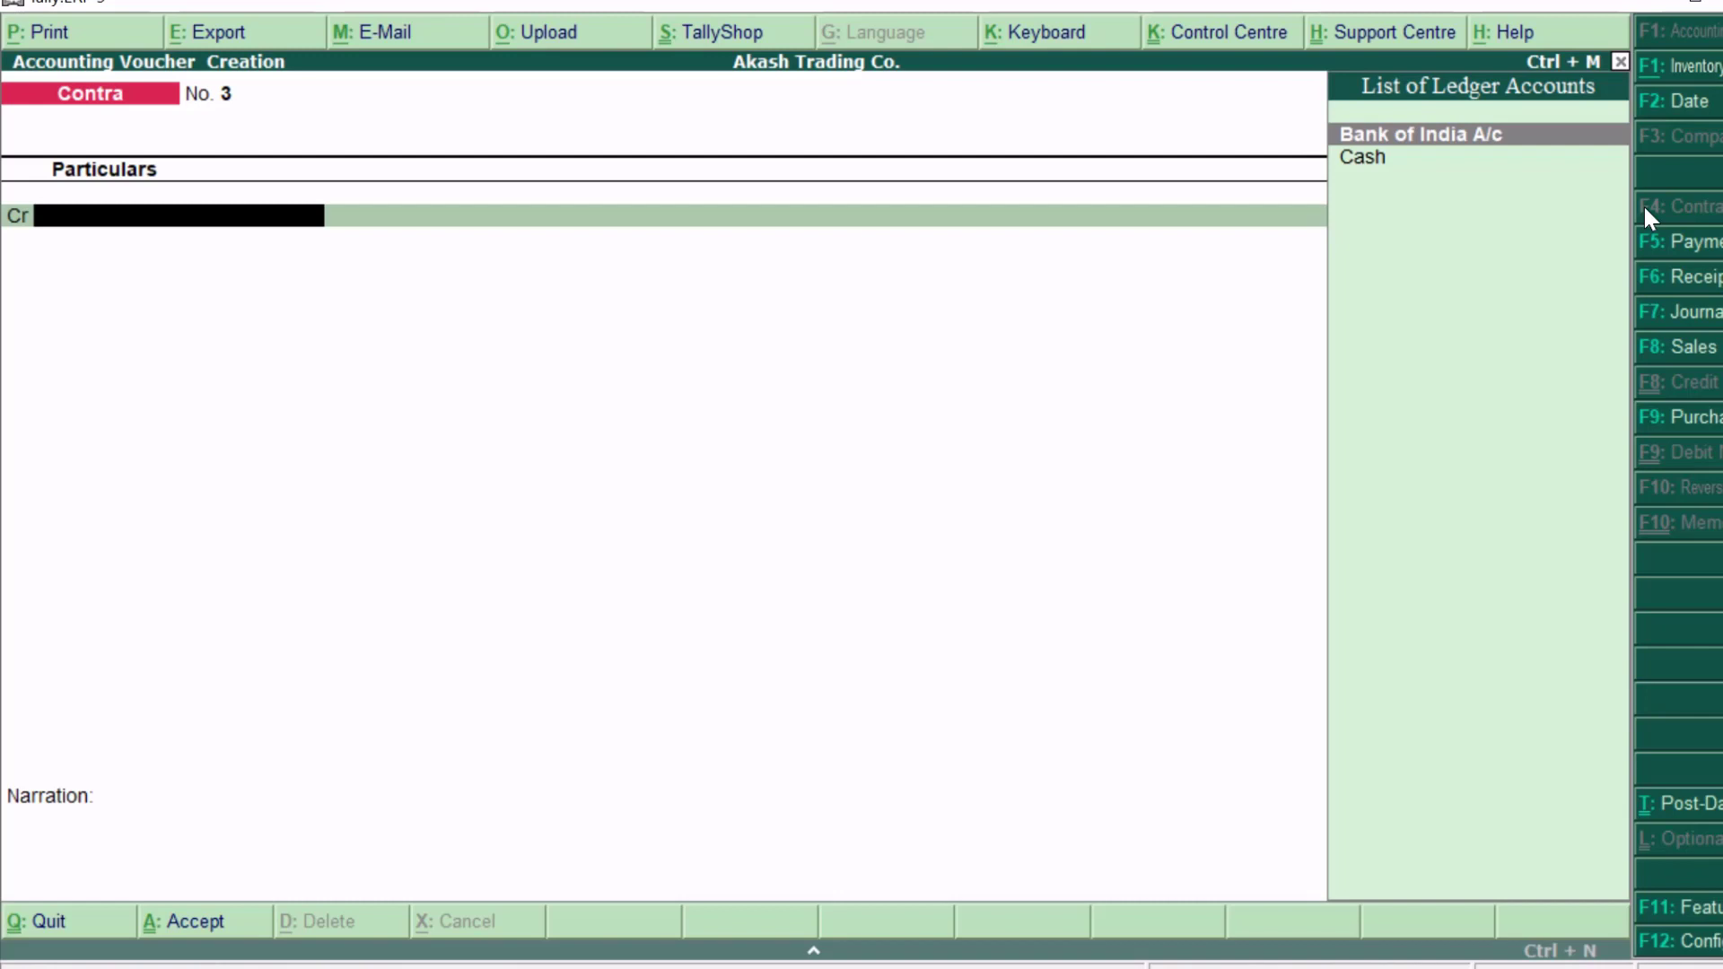
- Start a Payment voucher and debit Salary A/c with 2,500
{"action": "left_click", "coordinate": [1668, 241]}
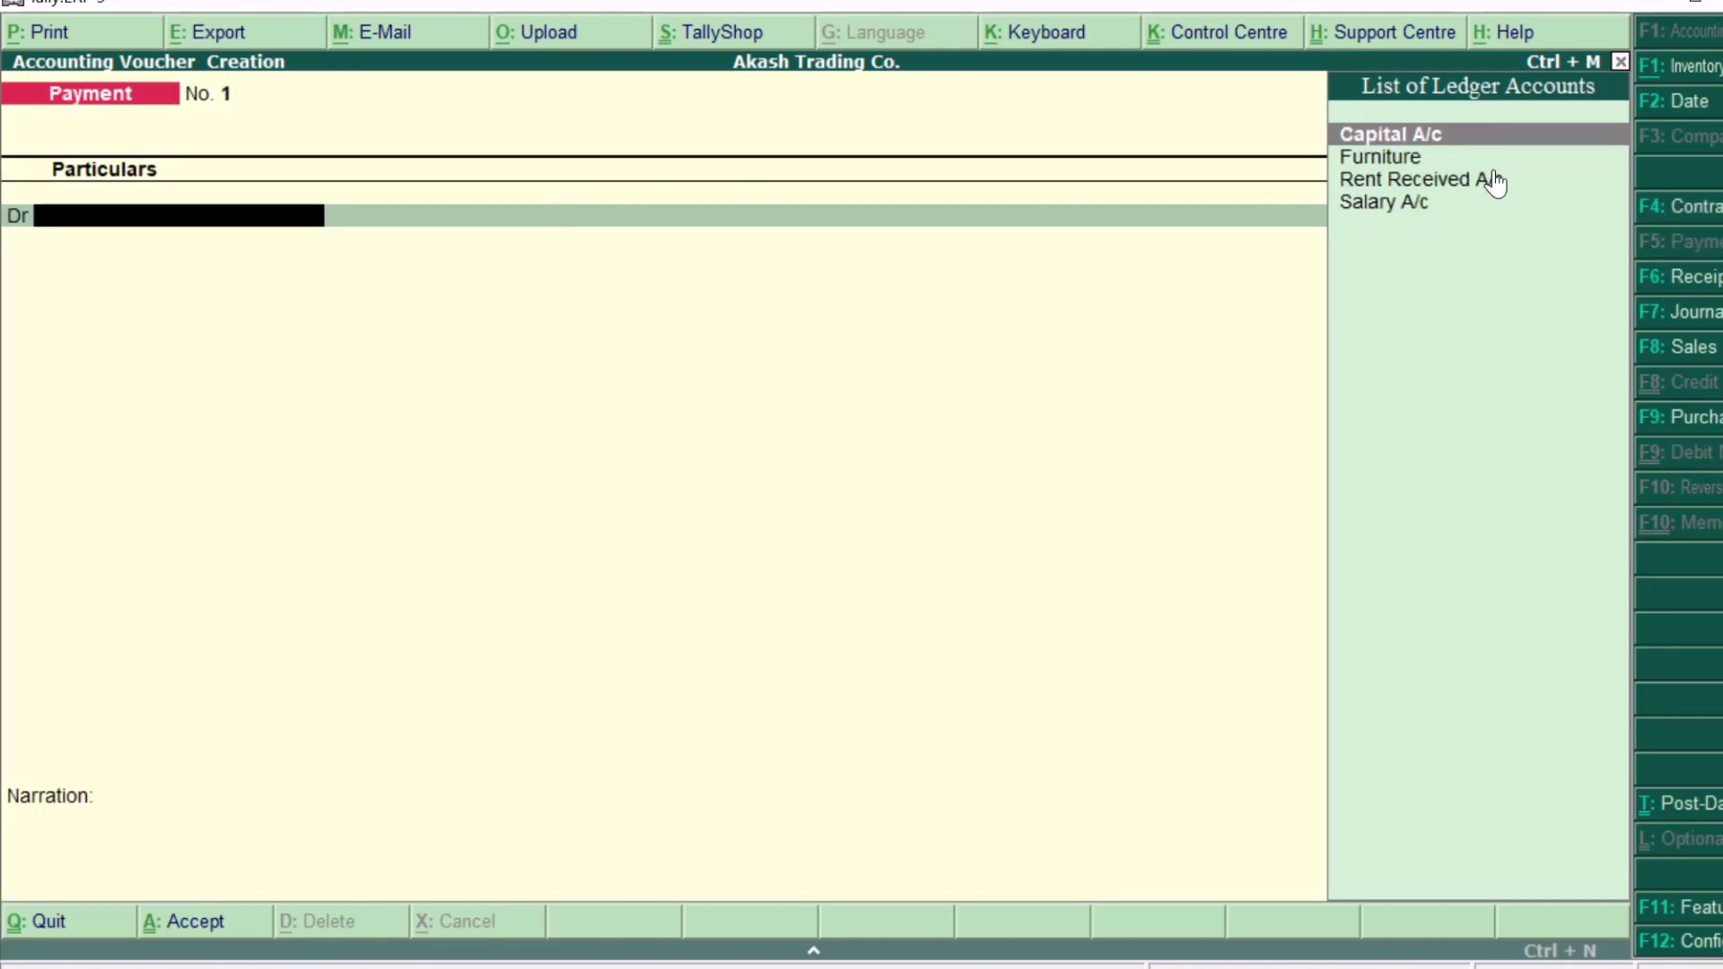
{"action": "key", "text": "Down"}
{"action": "key", "text": "Down"}
{"action": "key", "text": "Down"}
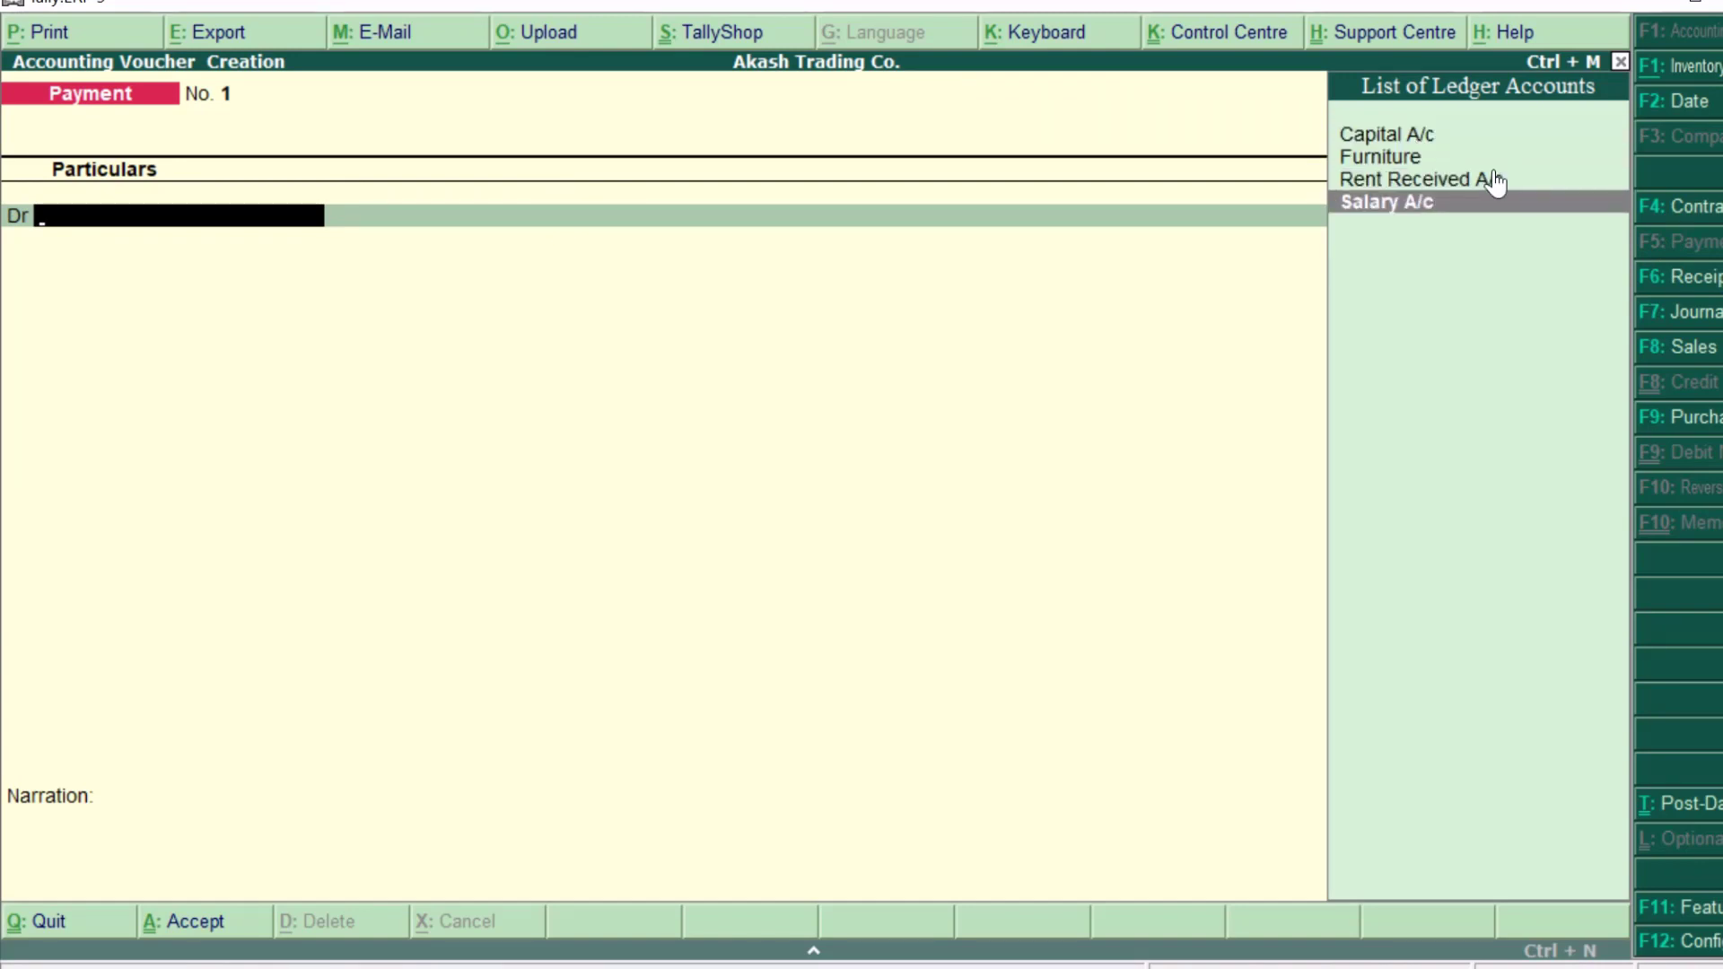
{"action": "key", "text": "Return"}
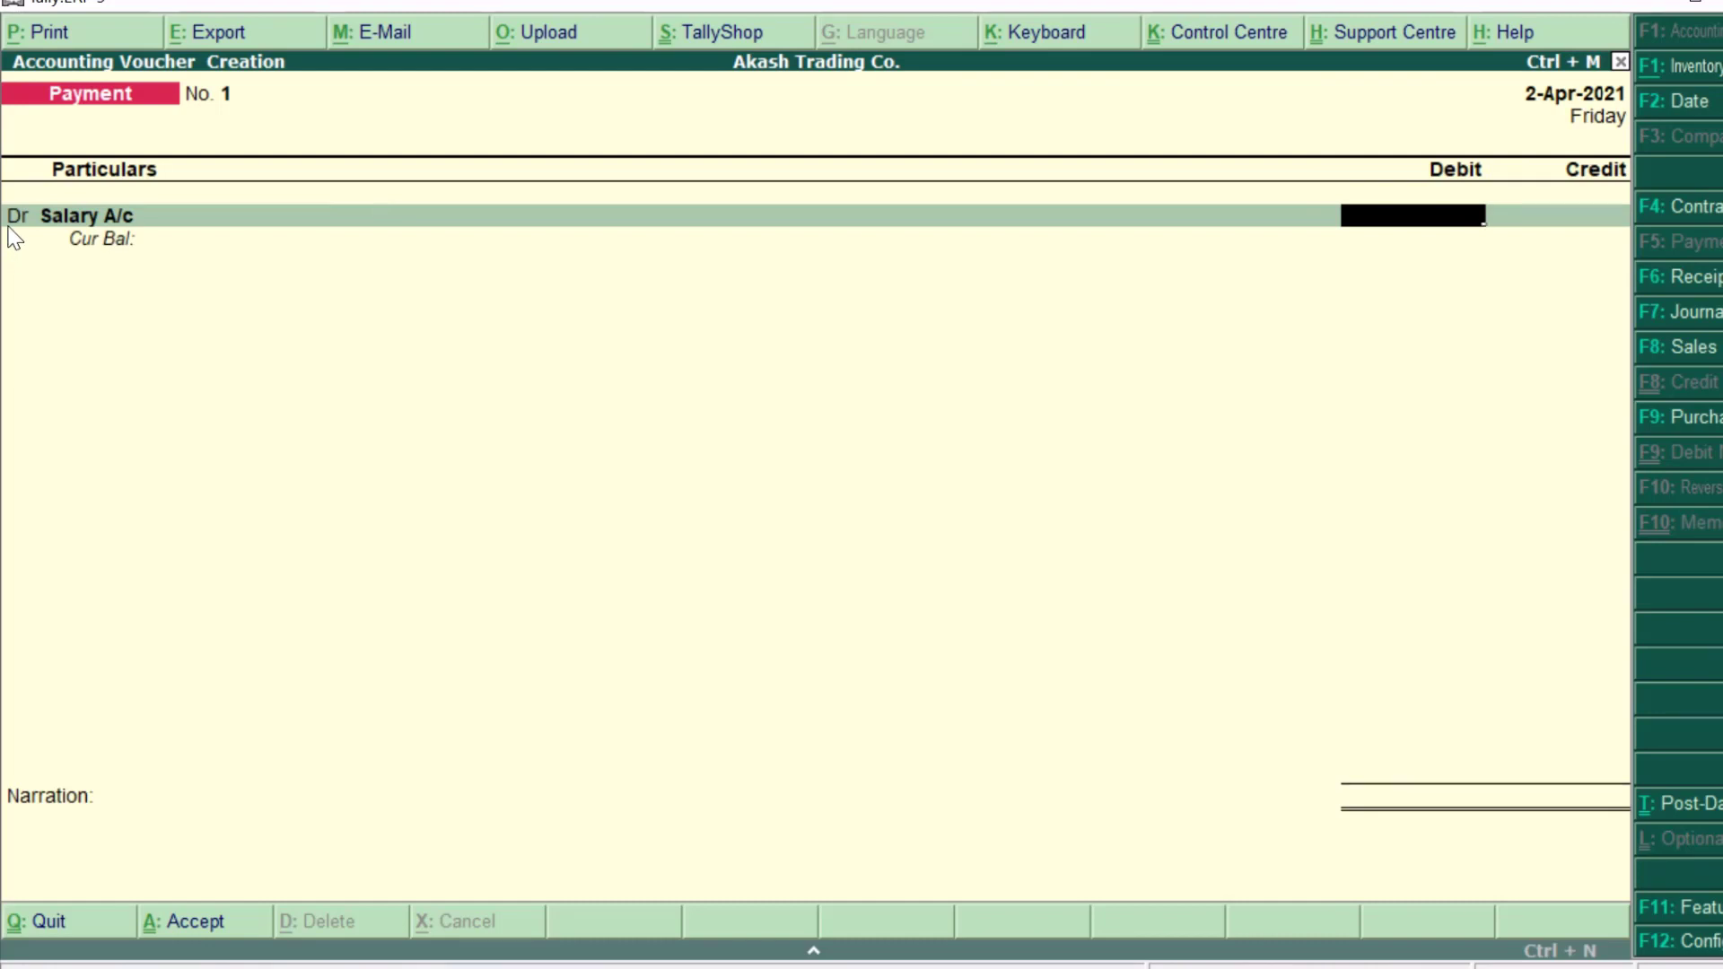
{"action": "type", "text": "2500"}
{"action": "key", "text": "Return"}
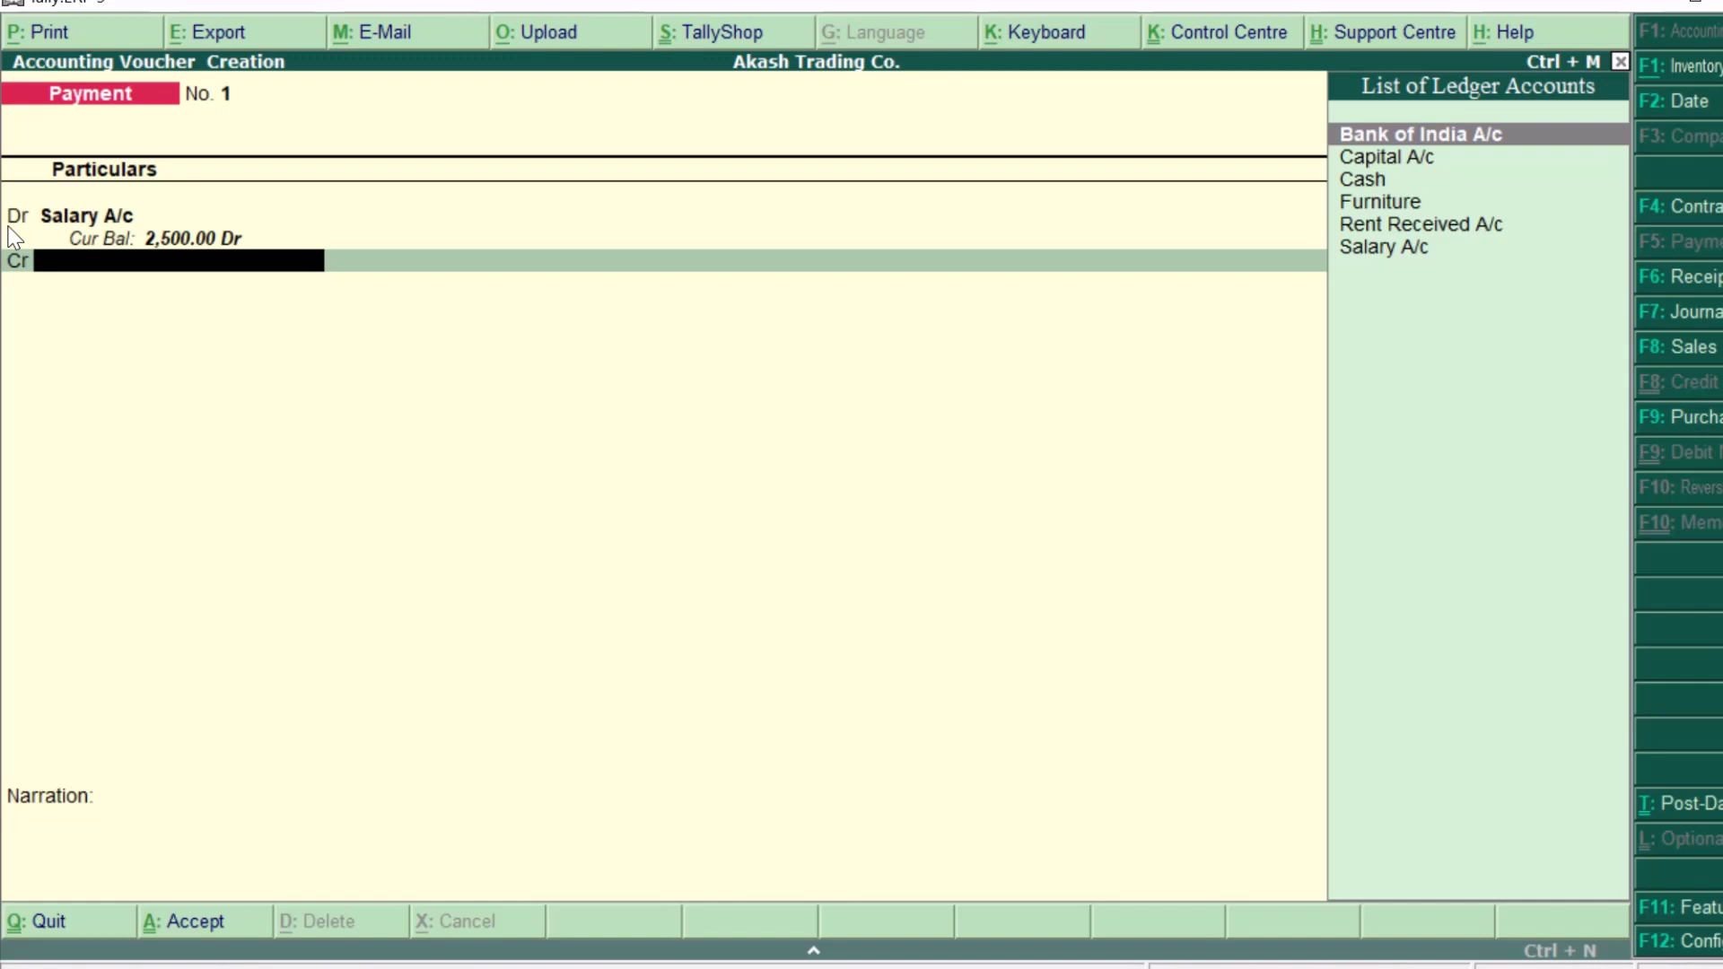
- Credit Bank of India A/c with 2,500, allocated as a Cheque with range Not Applicable and no instrument number
{"action": "key", "text": "Down"}
{"action": "key", "text": "Up"}
{"action": "key", "text": "Return"}
{"action": "key", "text": "Return"}
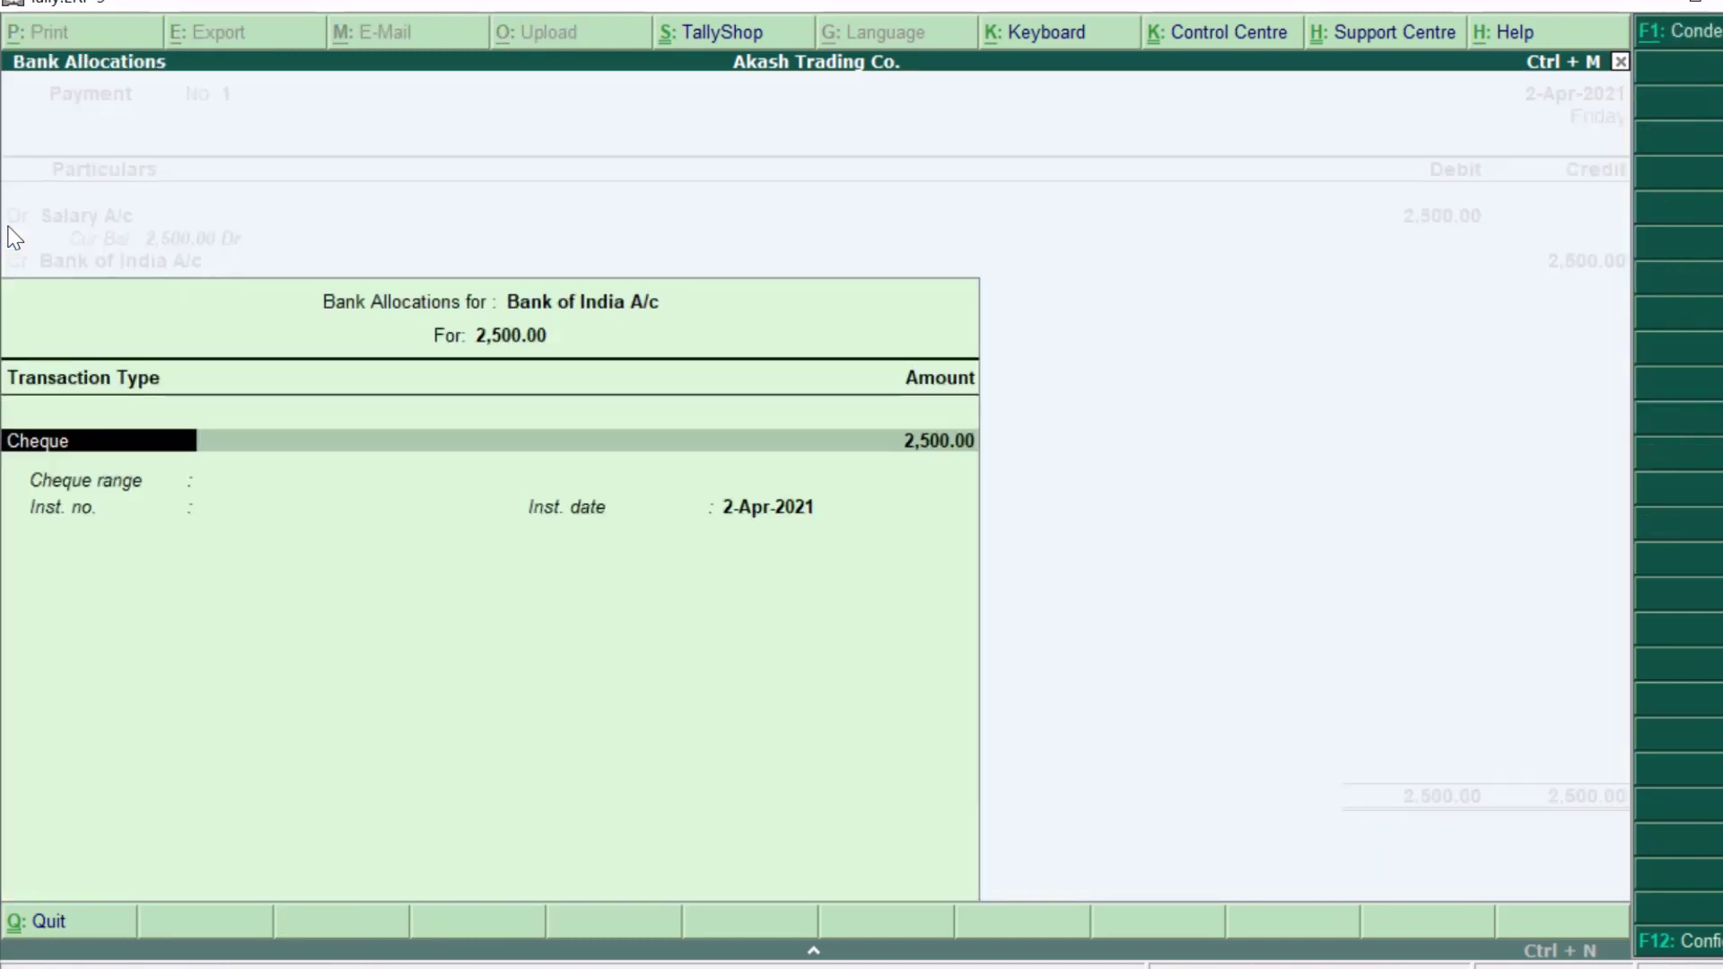
{"action": "key", "text": "Return"}
{"action": "key", "text": "Return"}
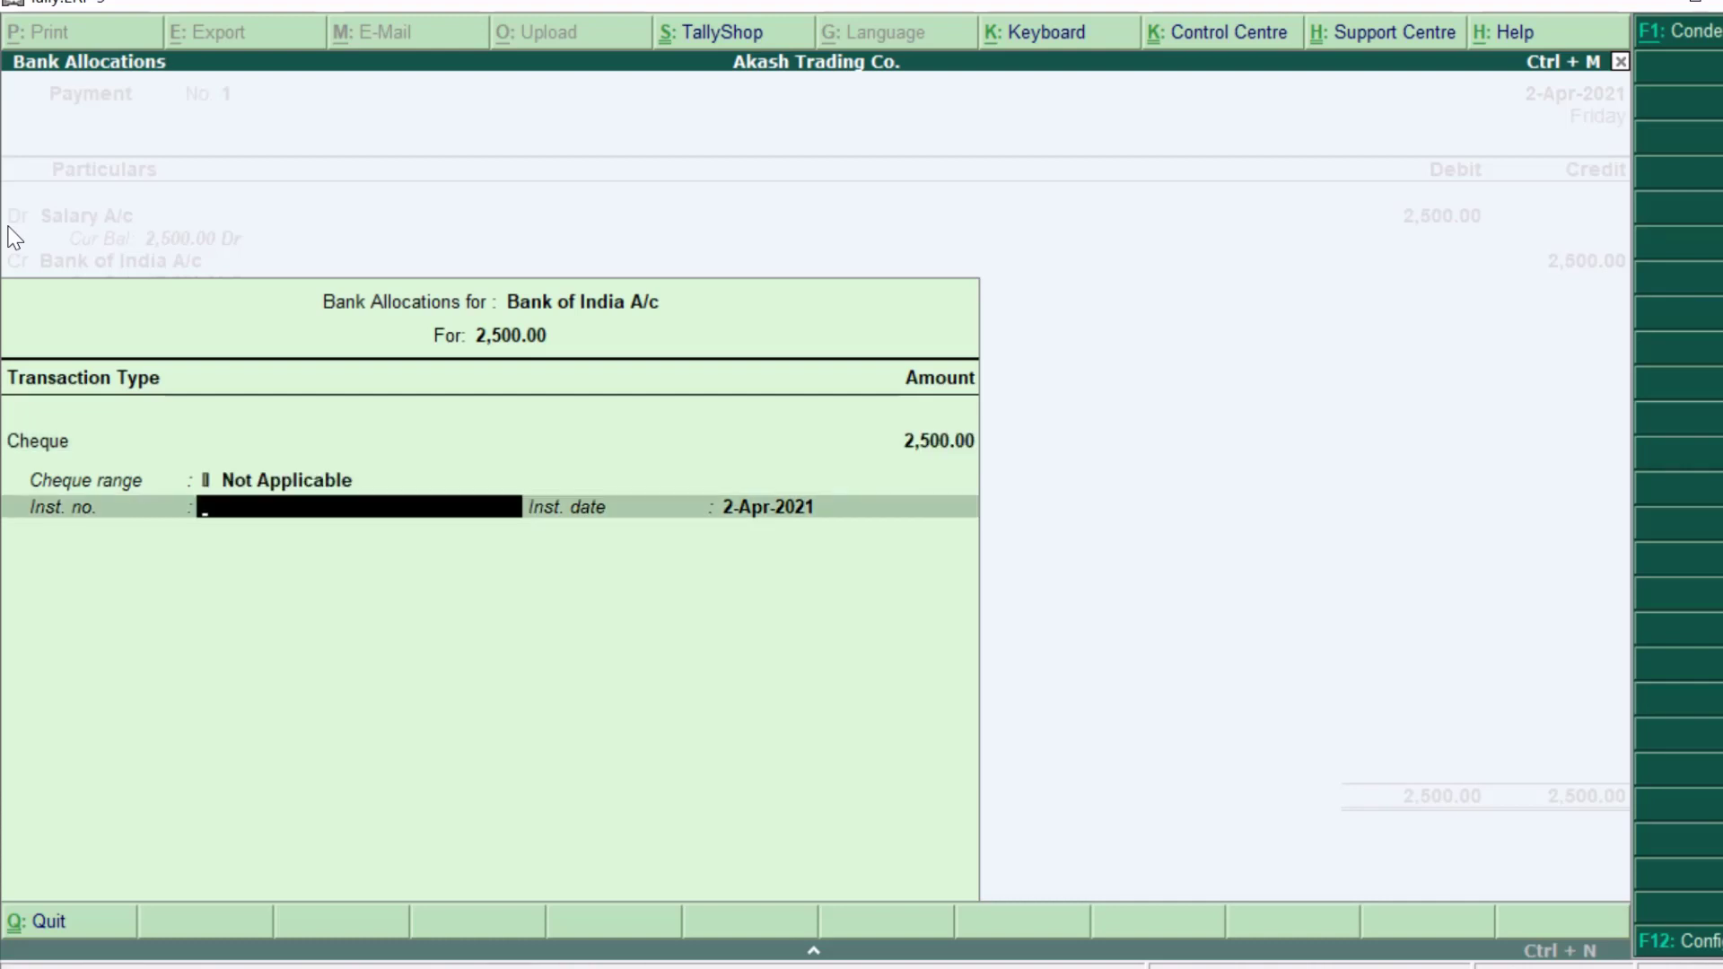
{"action": "key", "text": "Return"}
{"action": "key", "text": "Return"}
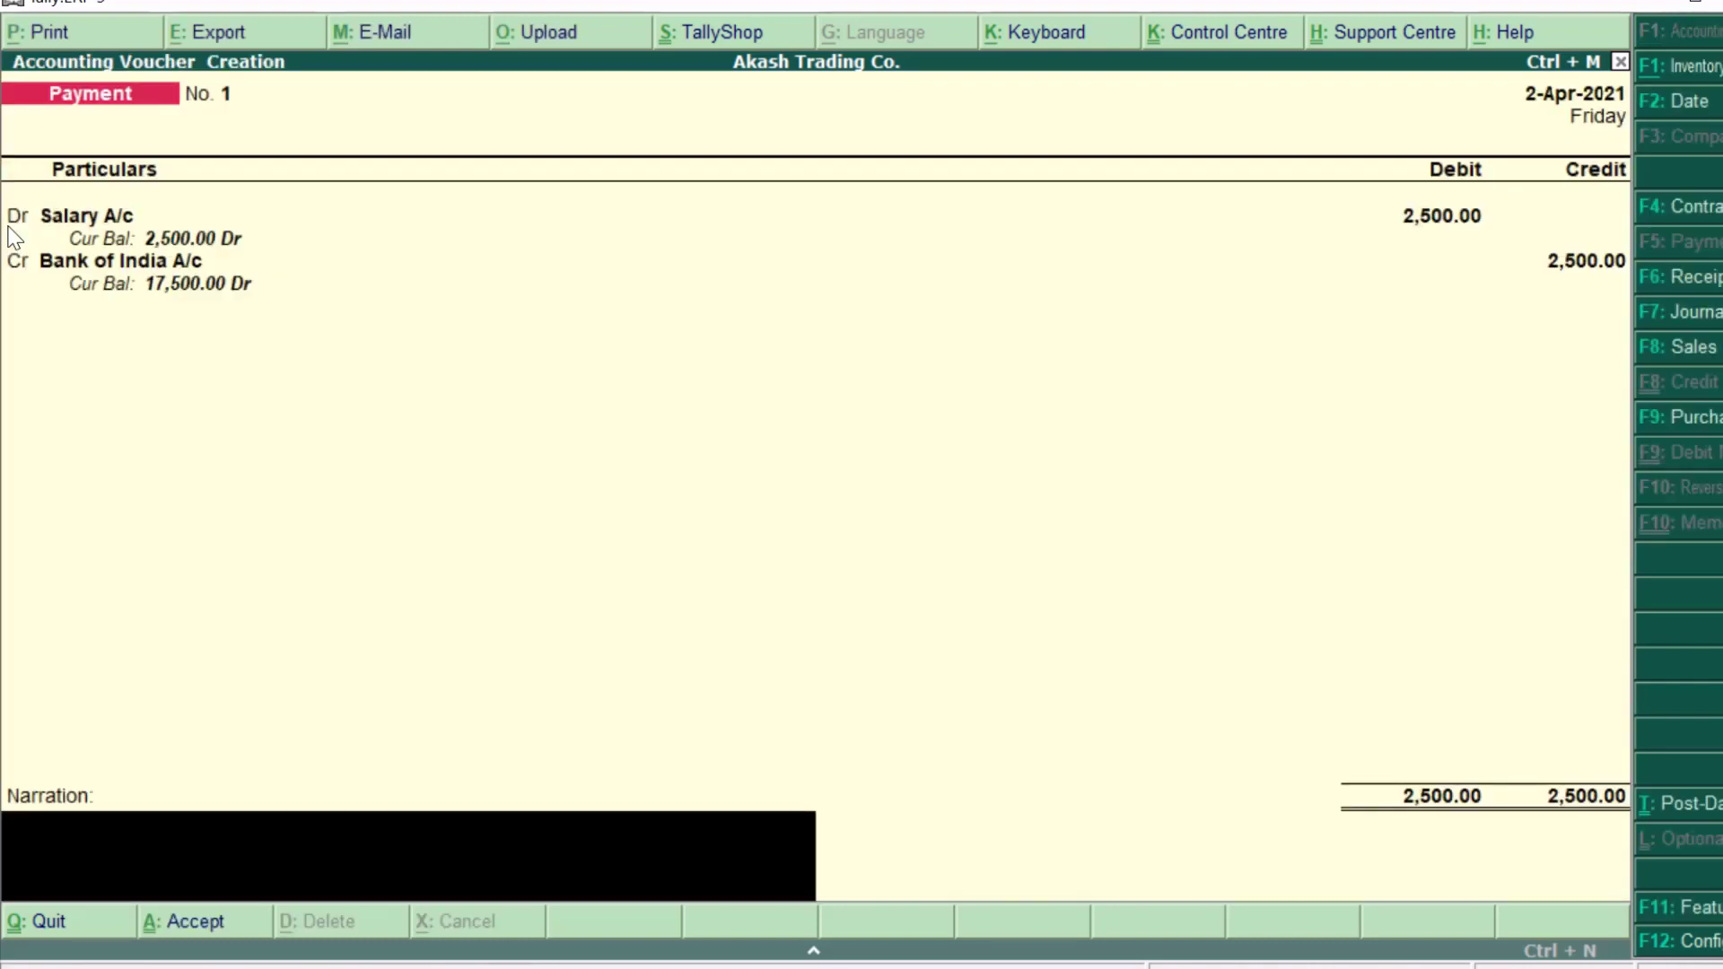
- Enter the narration "being salary paid ch.no." followed by the cheque number and save the Payment voucher
{"action": "type", "text": "being salary paid"}
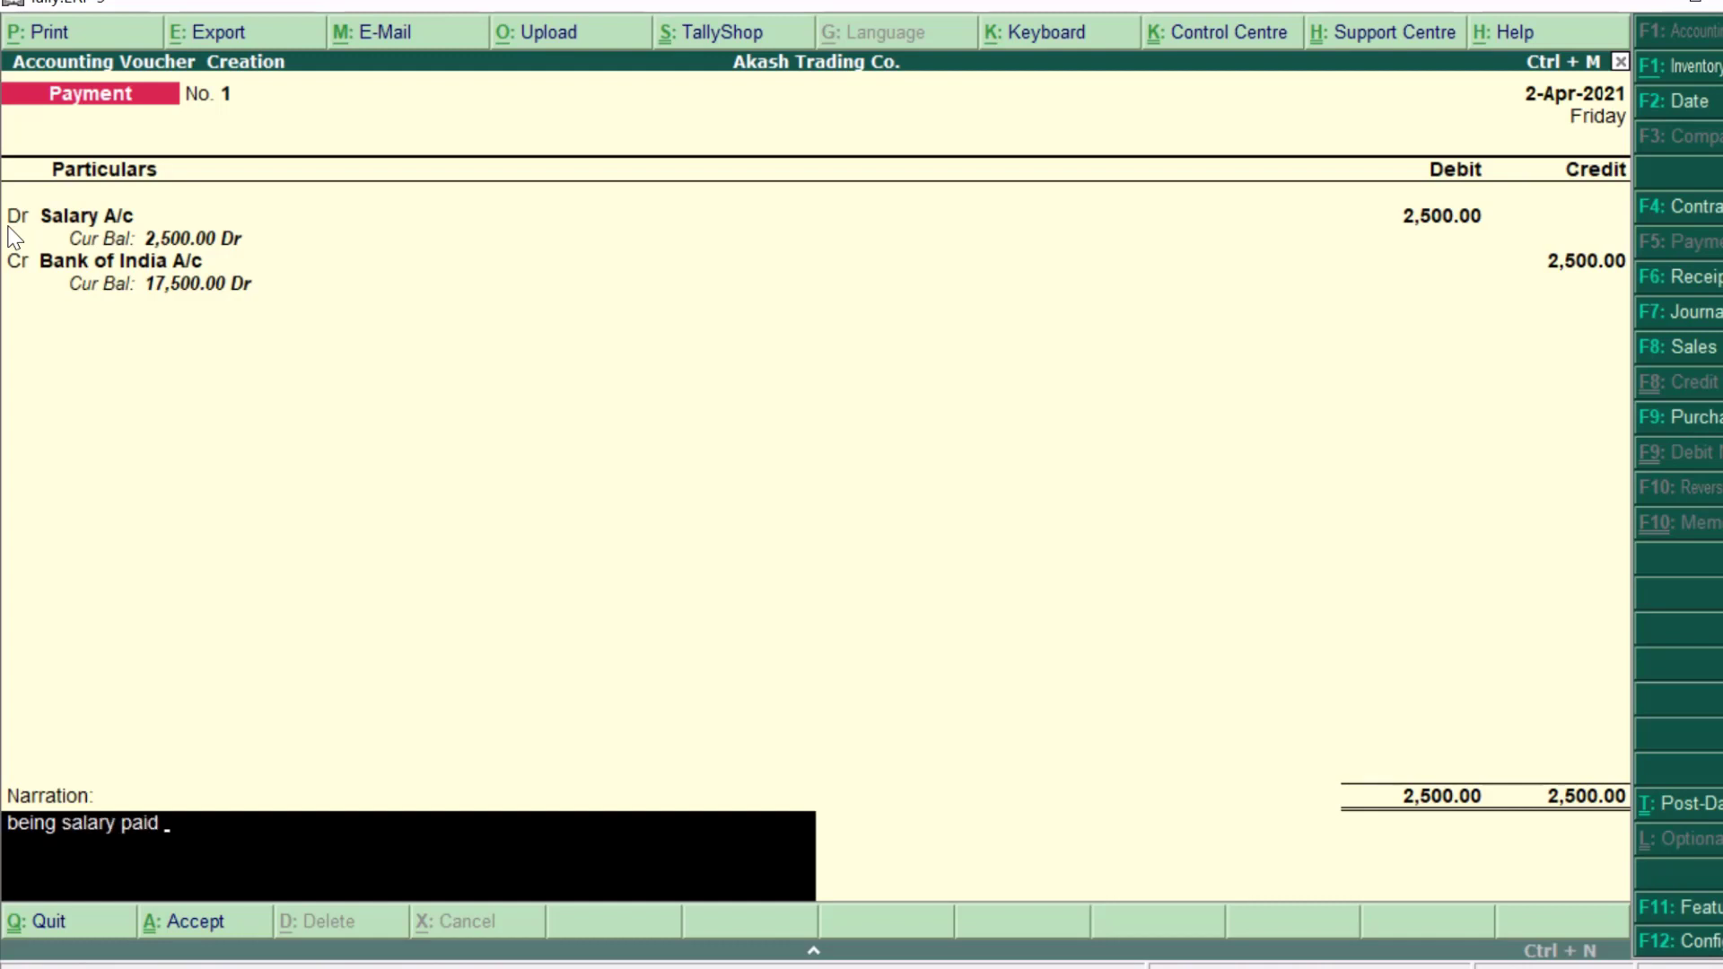
{"action": "type", "text": " ch.no. 2356458"}
{"action": "key", "text": "Return"}
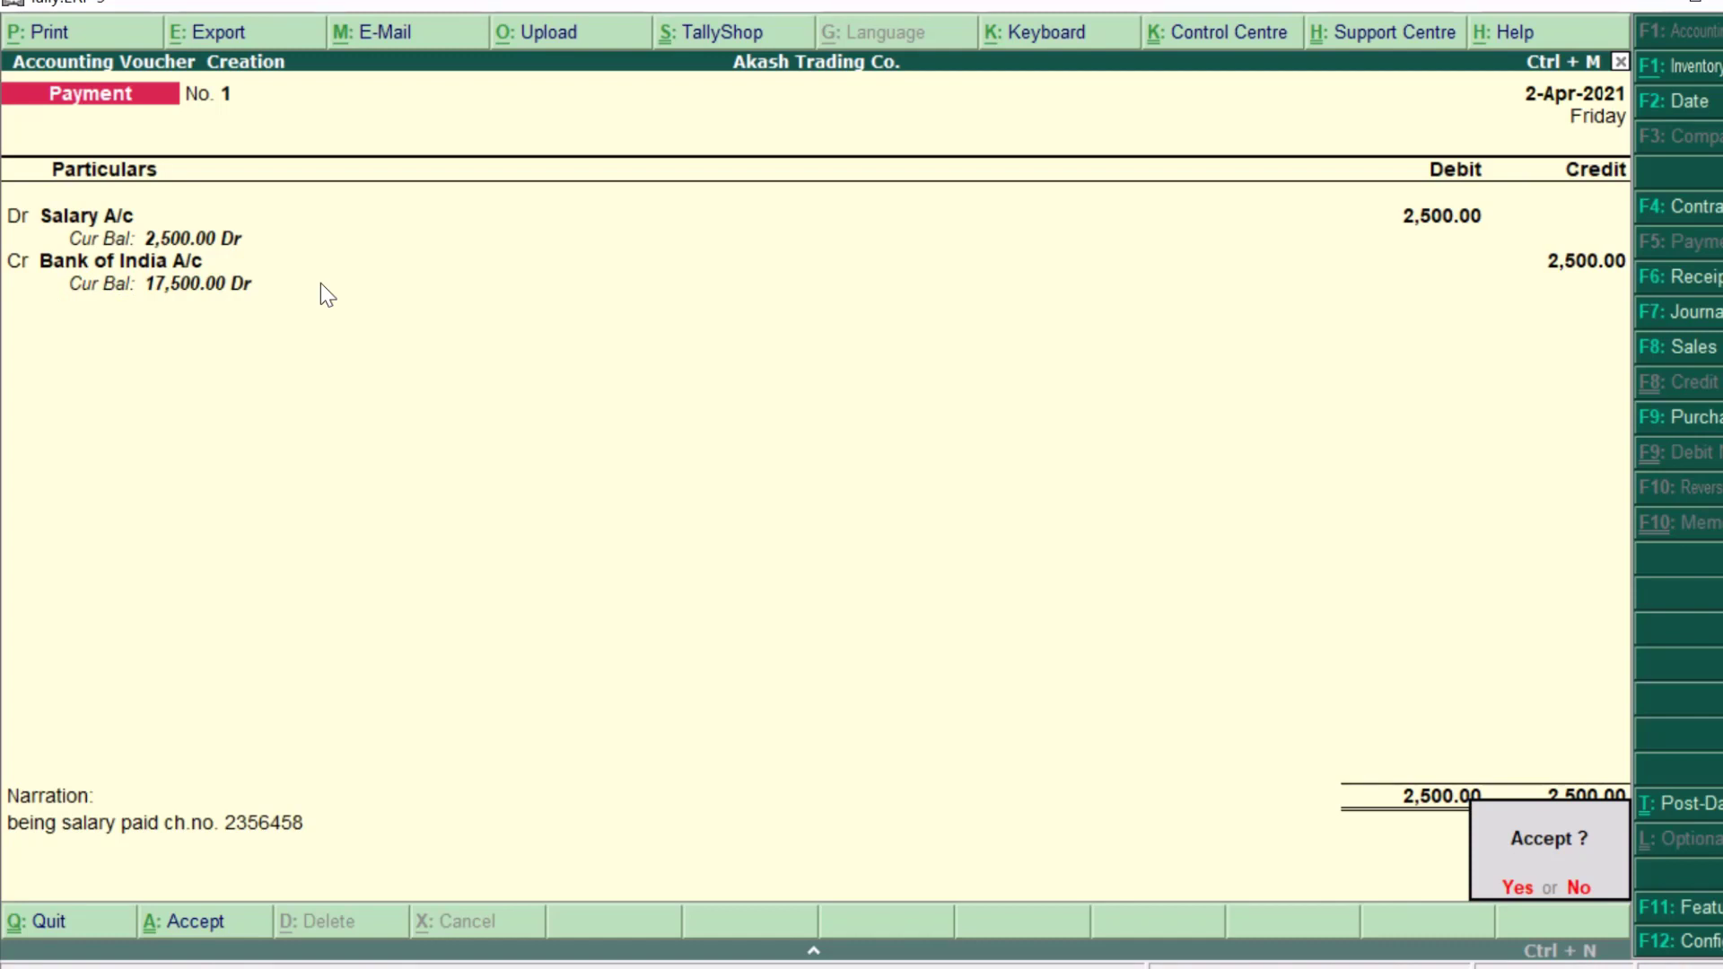
{"action": "key", "text": "Return"}
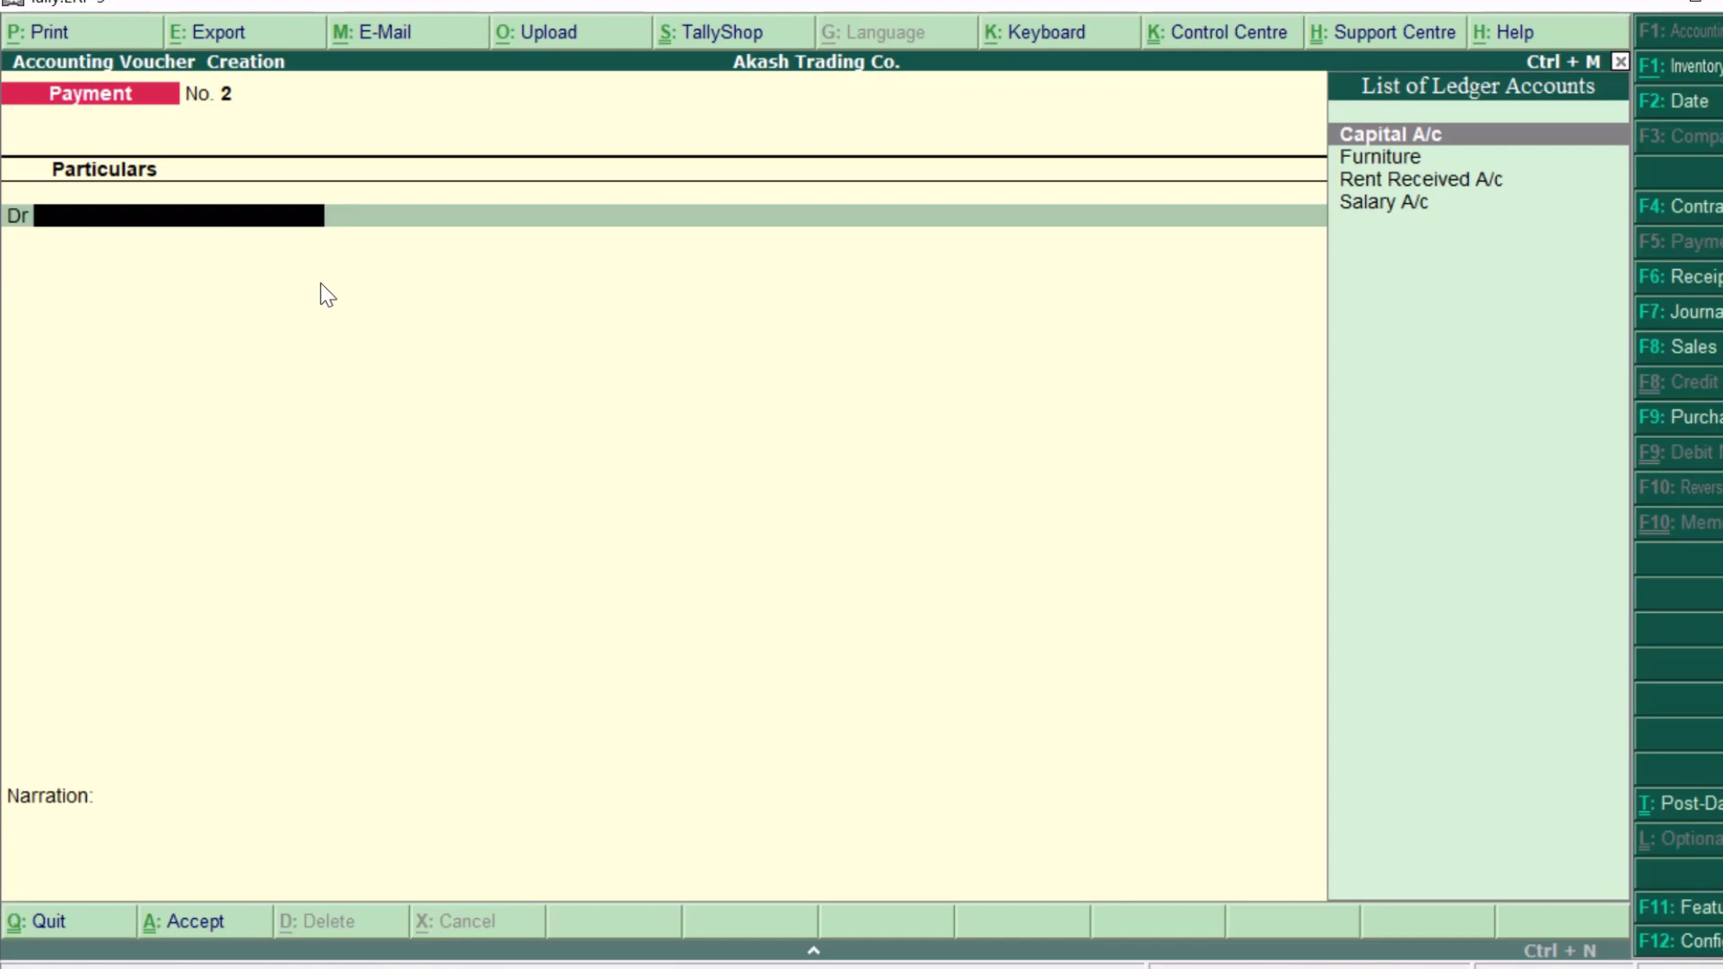
- Start a Receipt voucher and credit Rent Received A/c with 3,000
{"action": "key", "text": "Down"}
{"action": "key", "text": "Down"}
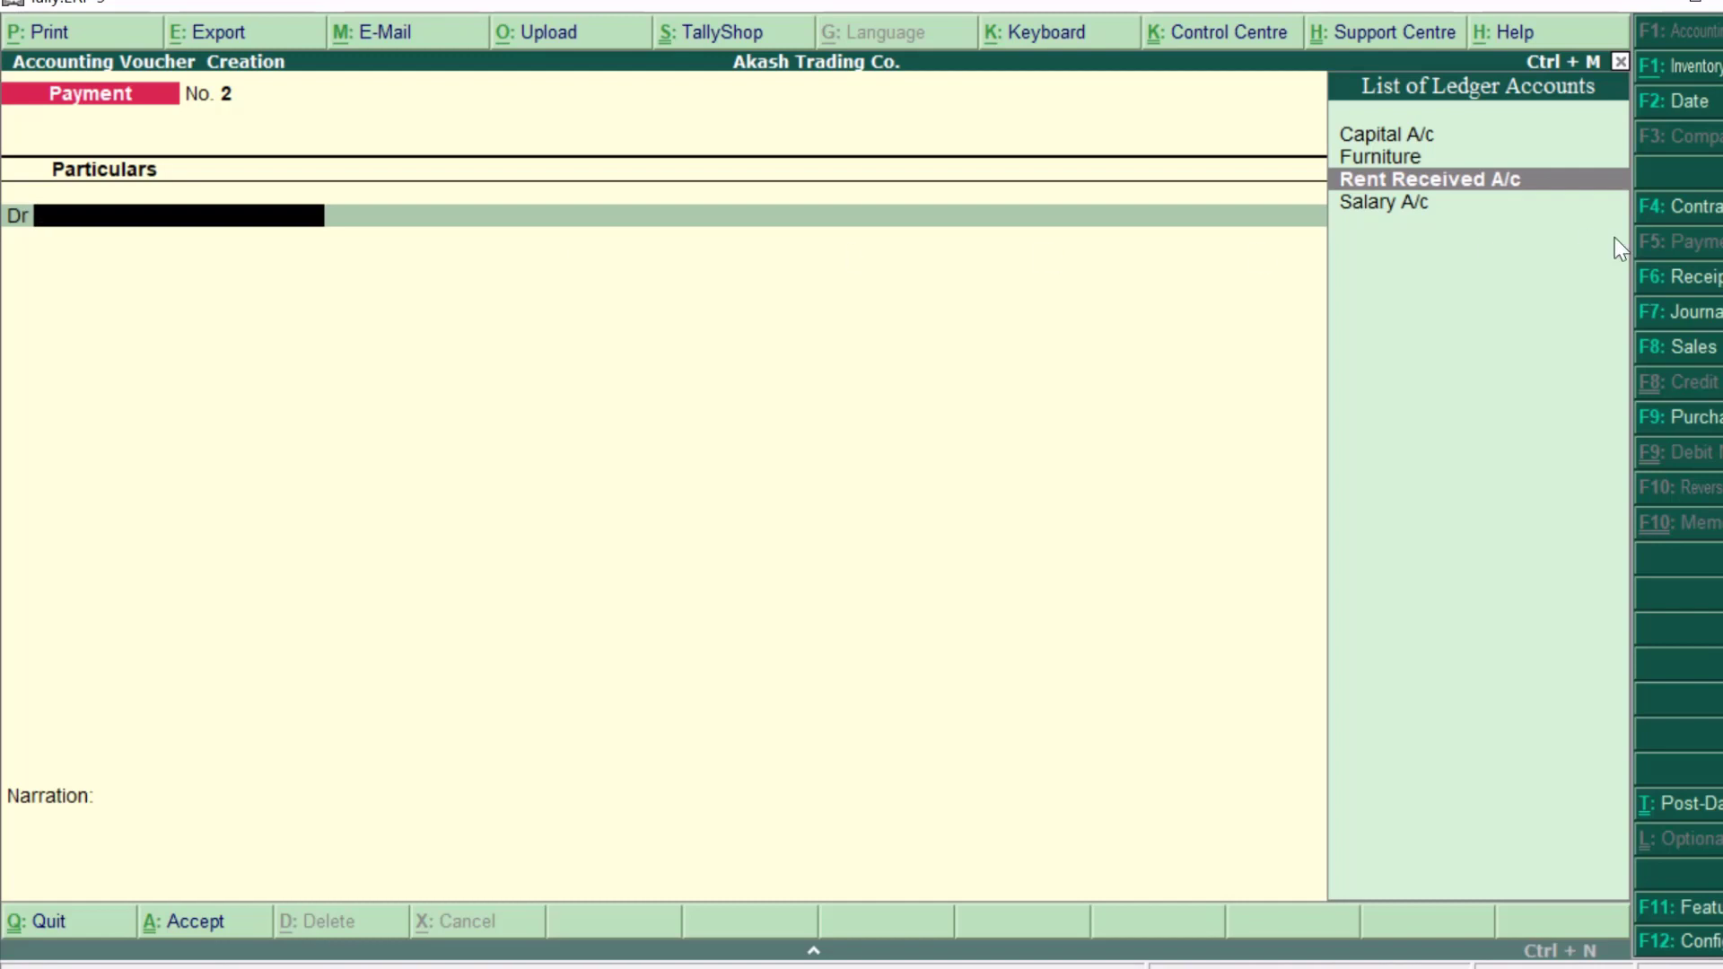
{"action": "left_click", "coordinate": [1674, 285]}
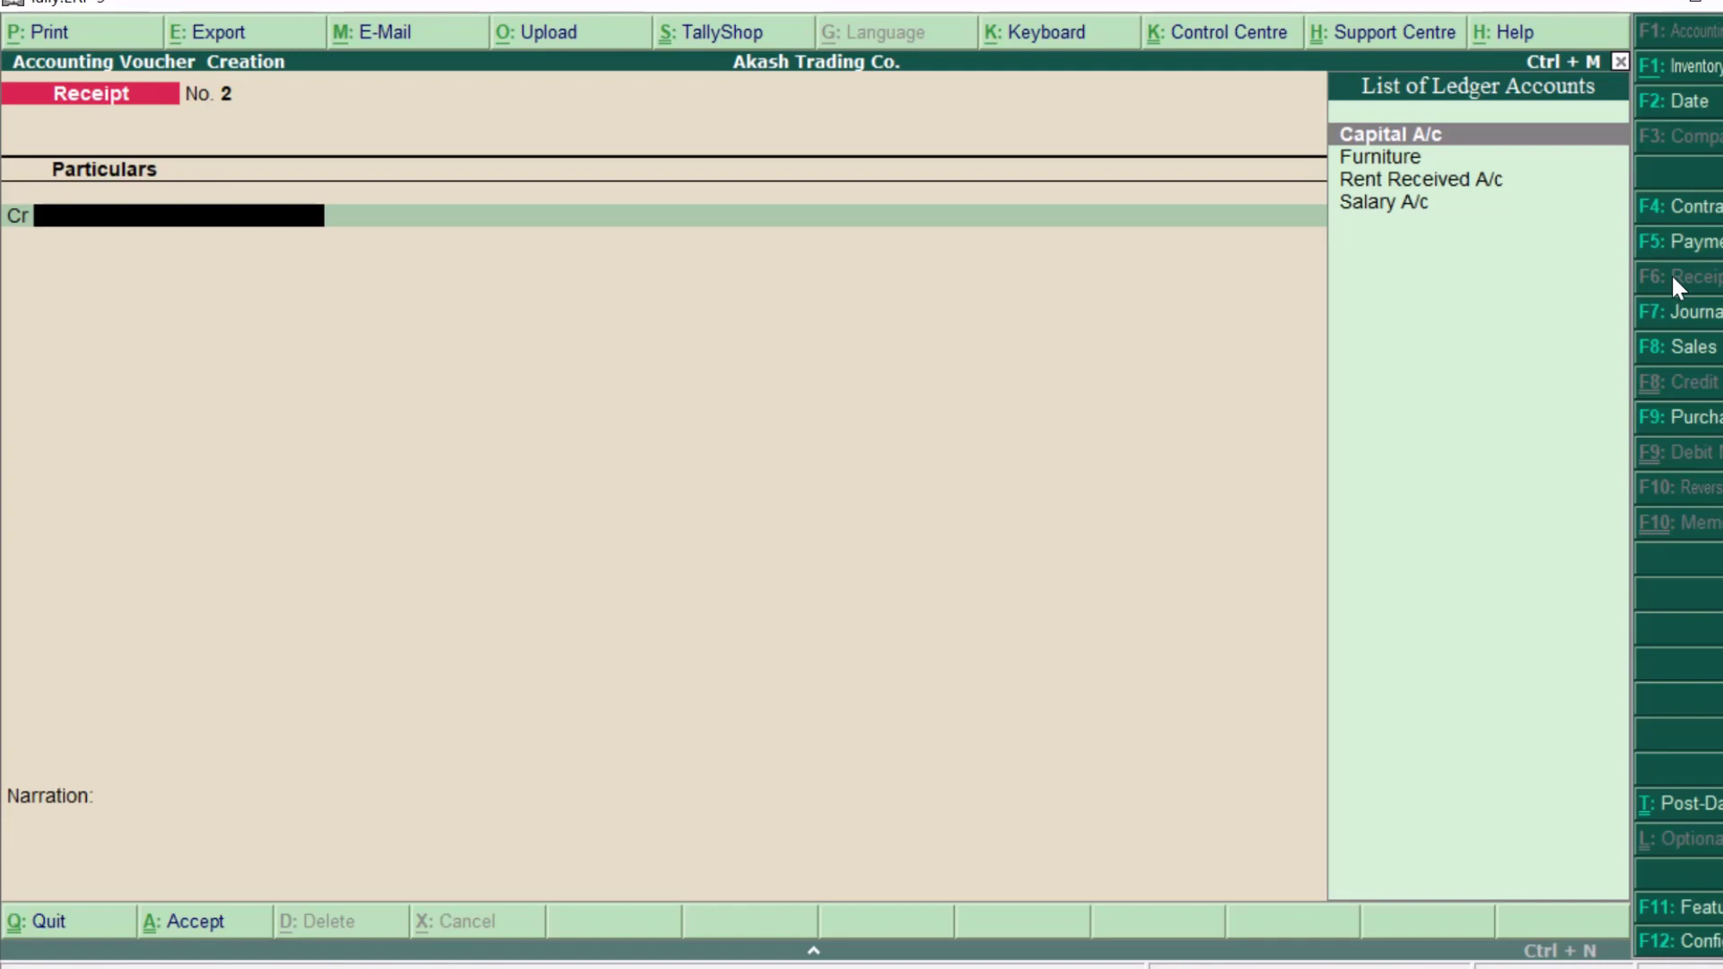
{"action": "type", "text": "R"}
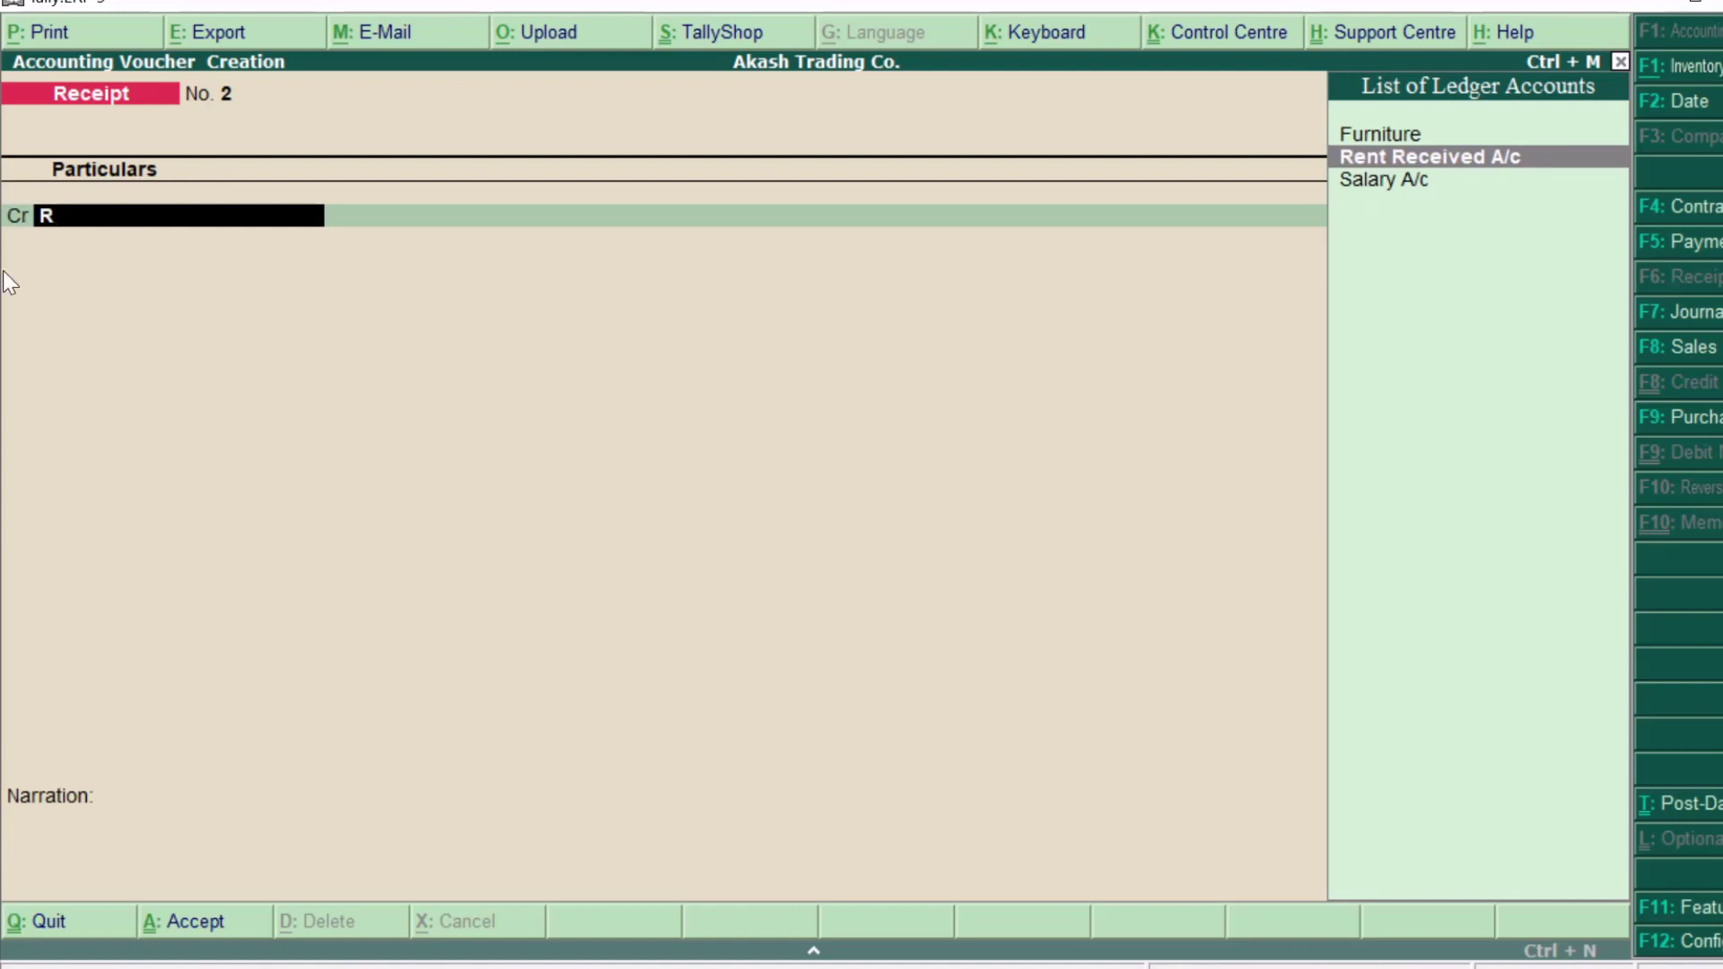
{"action": "left_click", "coordinate": [1435, 160]}
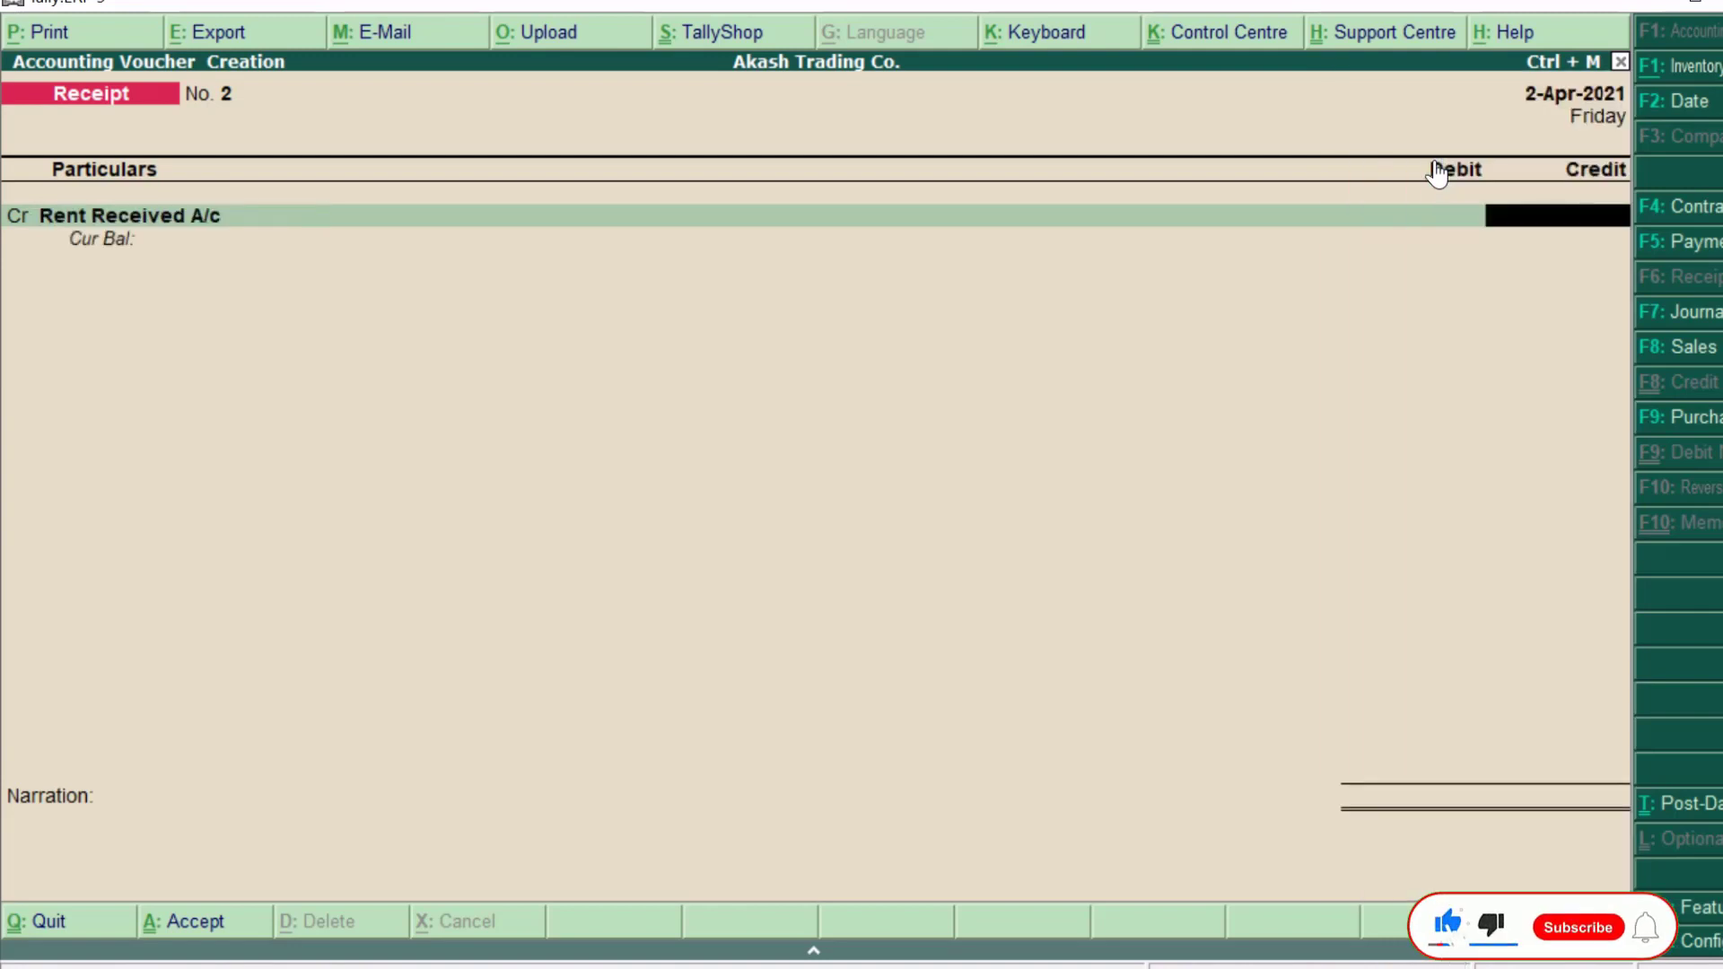
{"action": "type", "text": "3000"}
{"action": "key", "text": "Return"}
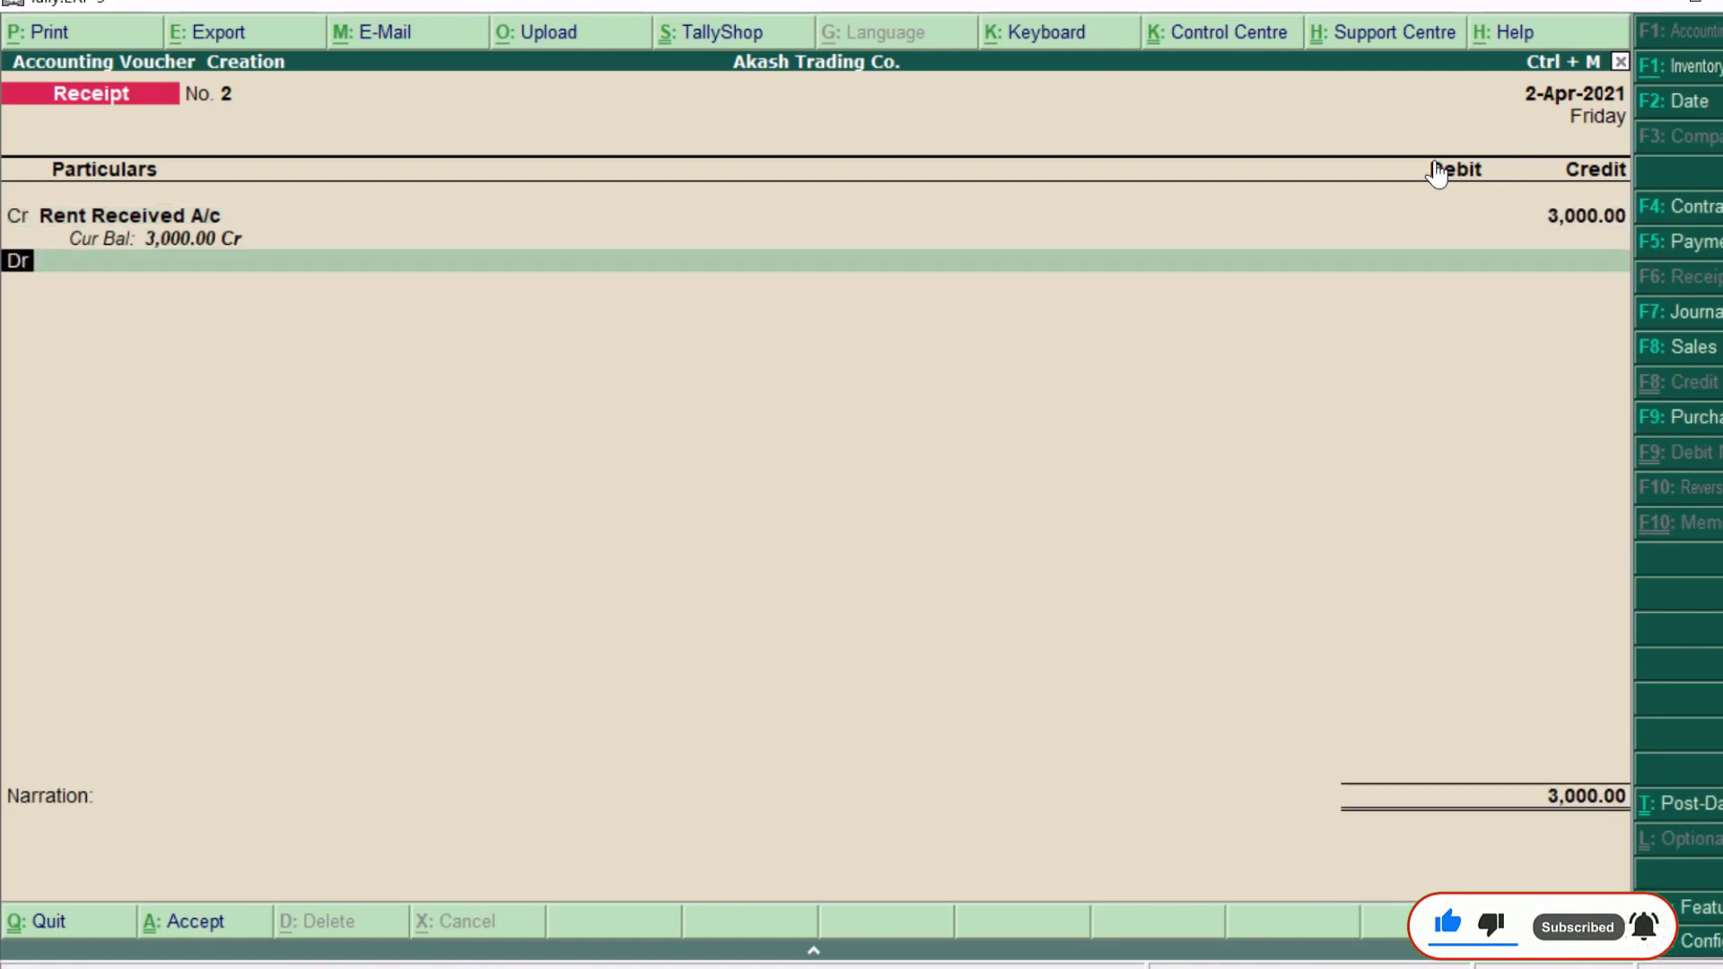
- Debit Cash with 3,000 in the Receipt voucher
{"action": "key", "text": "Return"}
{"action": "key", "text": "Down"}
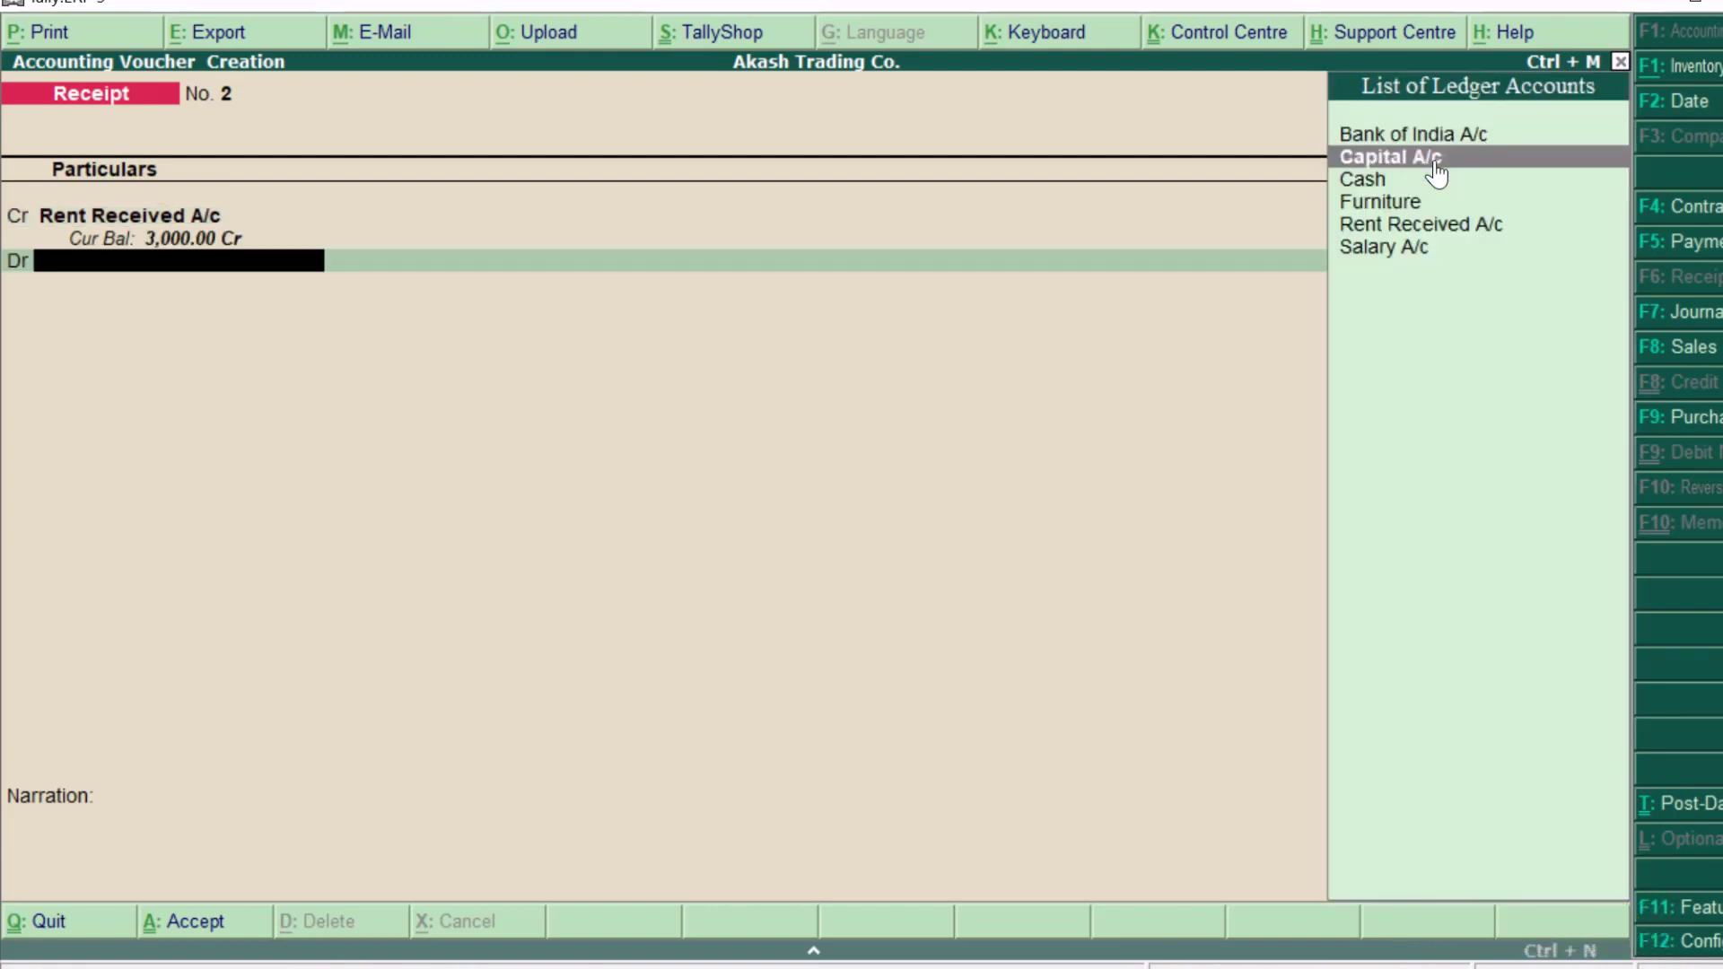
{"action": "key", "text": "Down"}
{"action": "key", "text": "Return"}
{"action": "key", "text": "Return"}
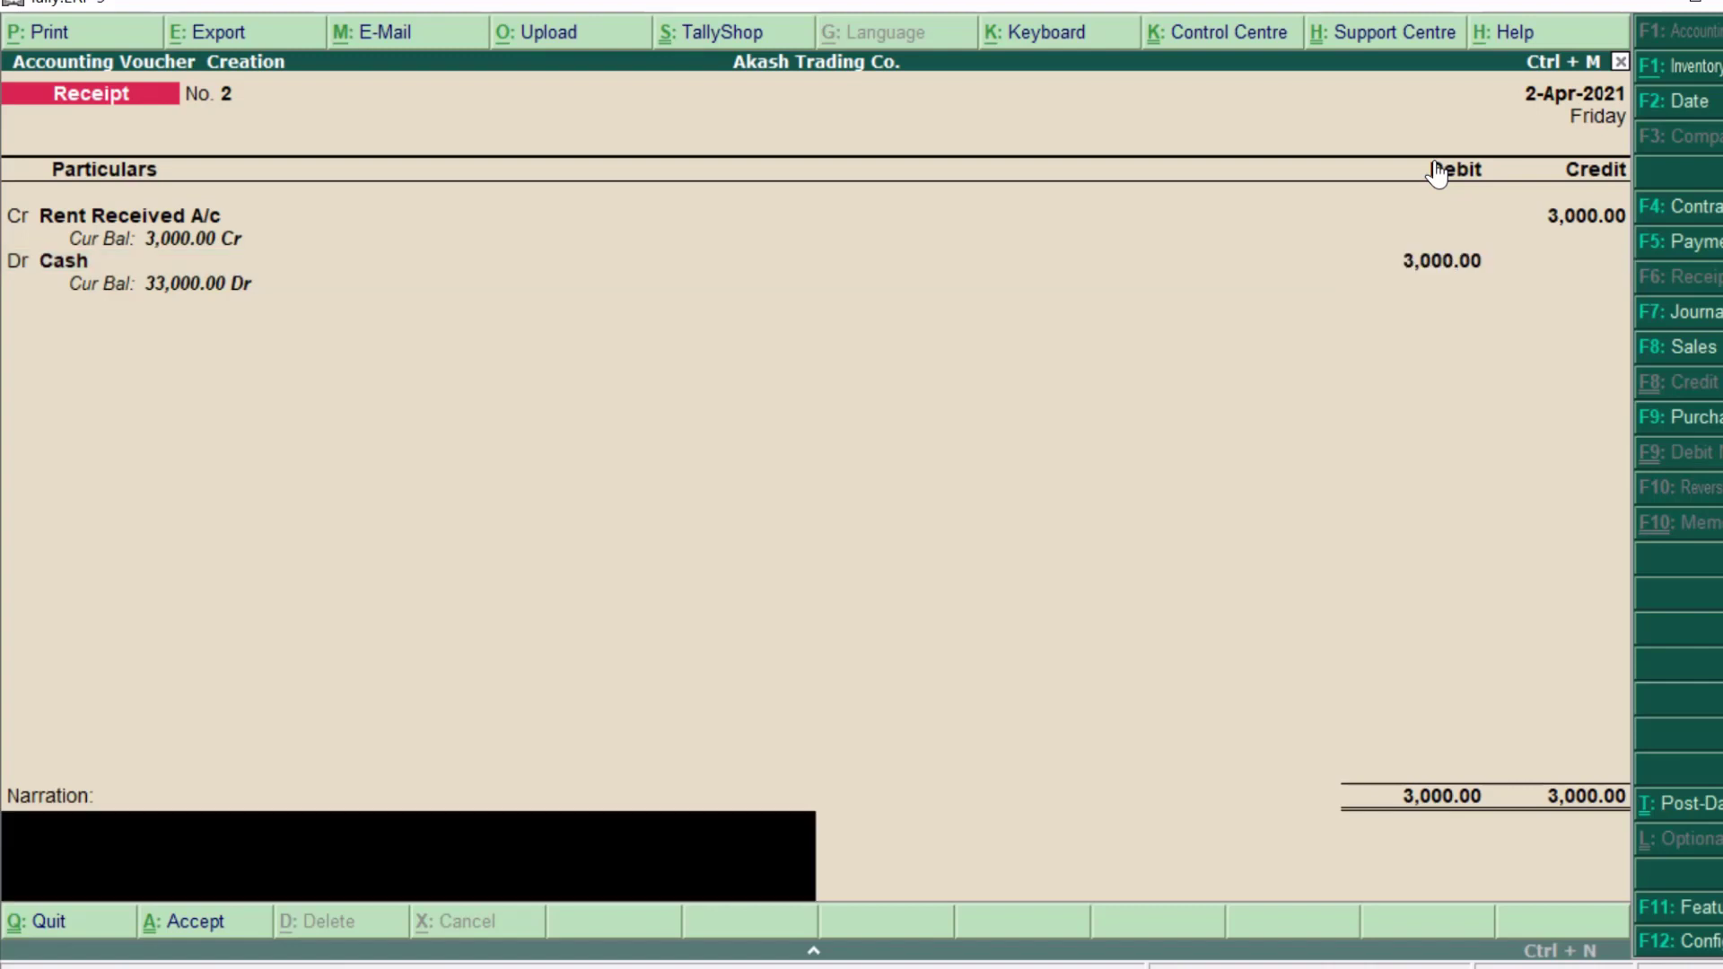
- Enter the narration "being rent received", save the Receipt voucher and leave voucher entry
{"action": "type", "text": "being rent received"}
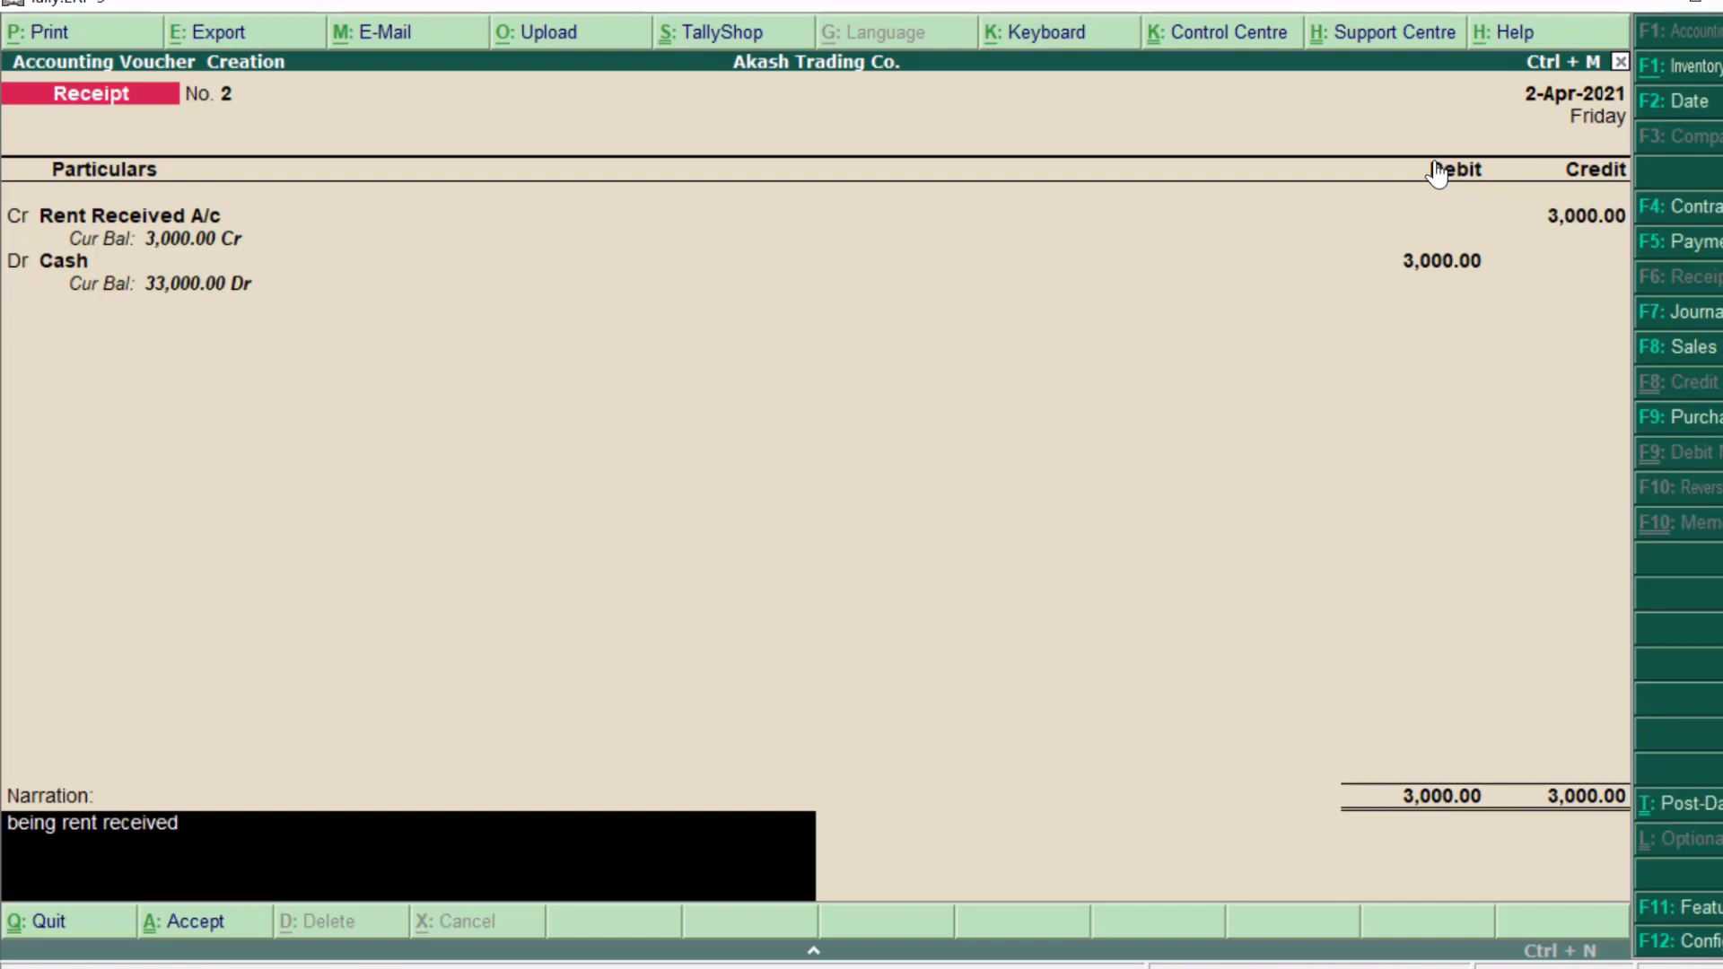
{"action": "key", "text": "Return"}
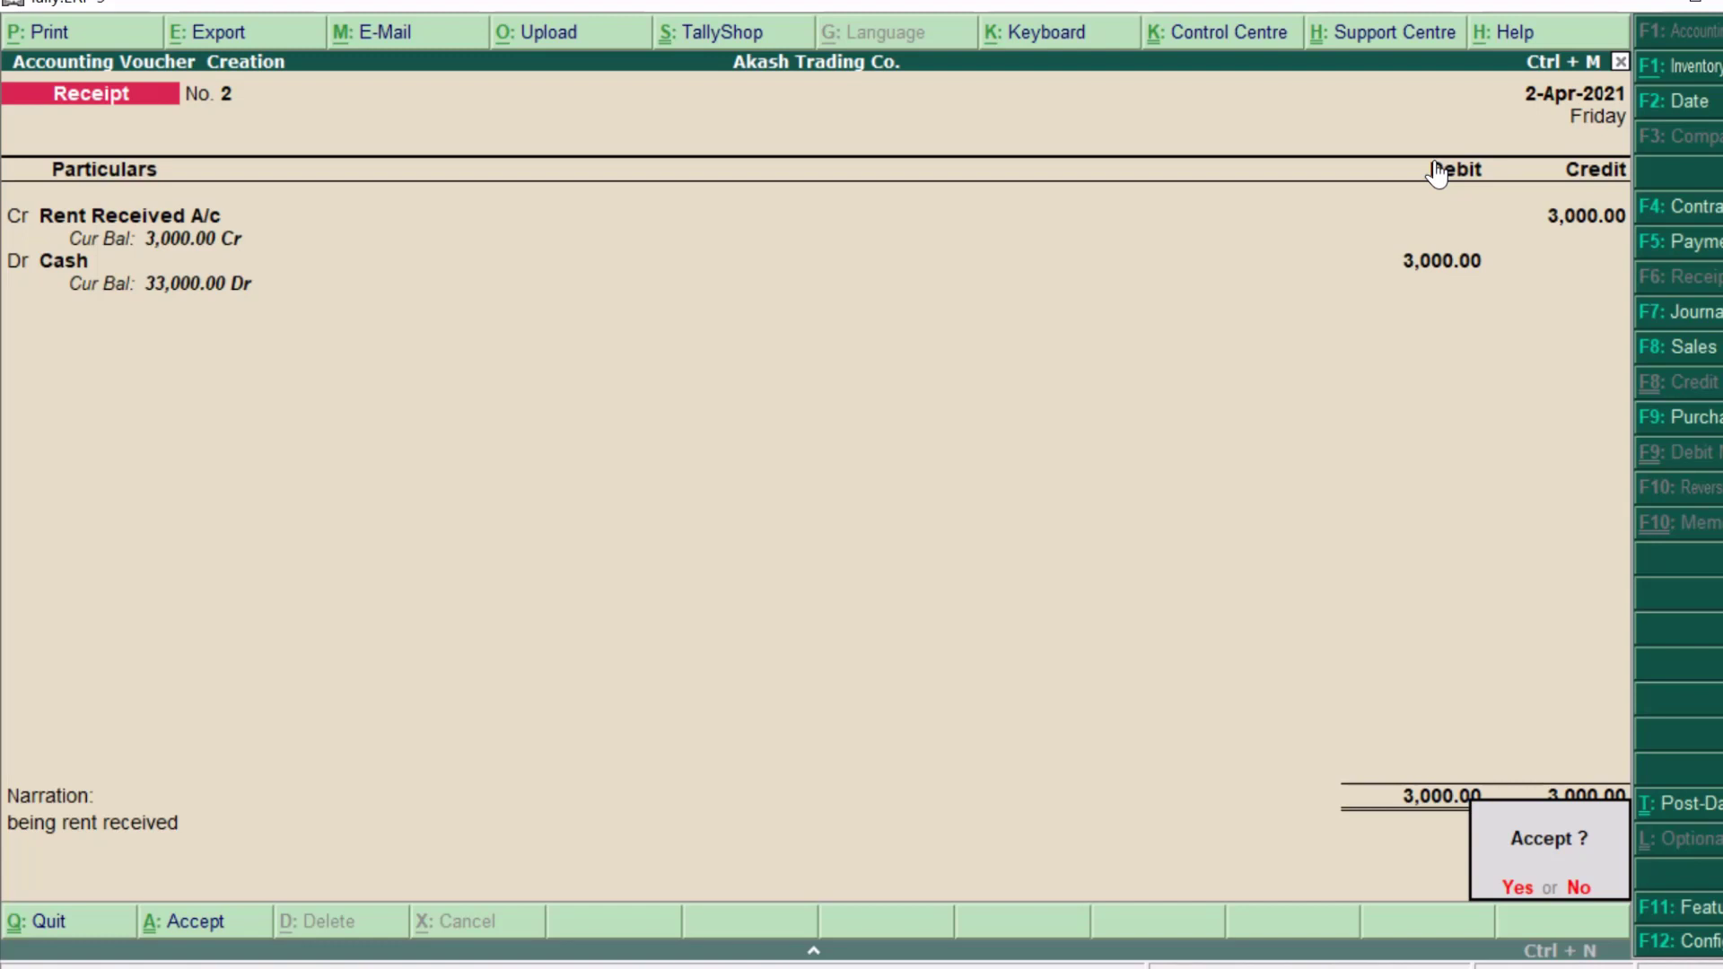
{"action": "key", "text": "Return"}
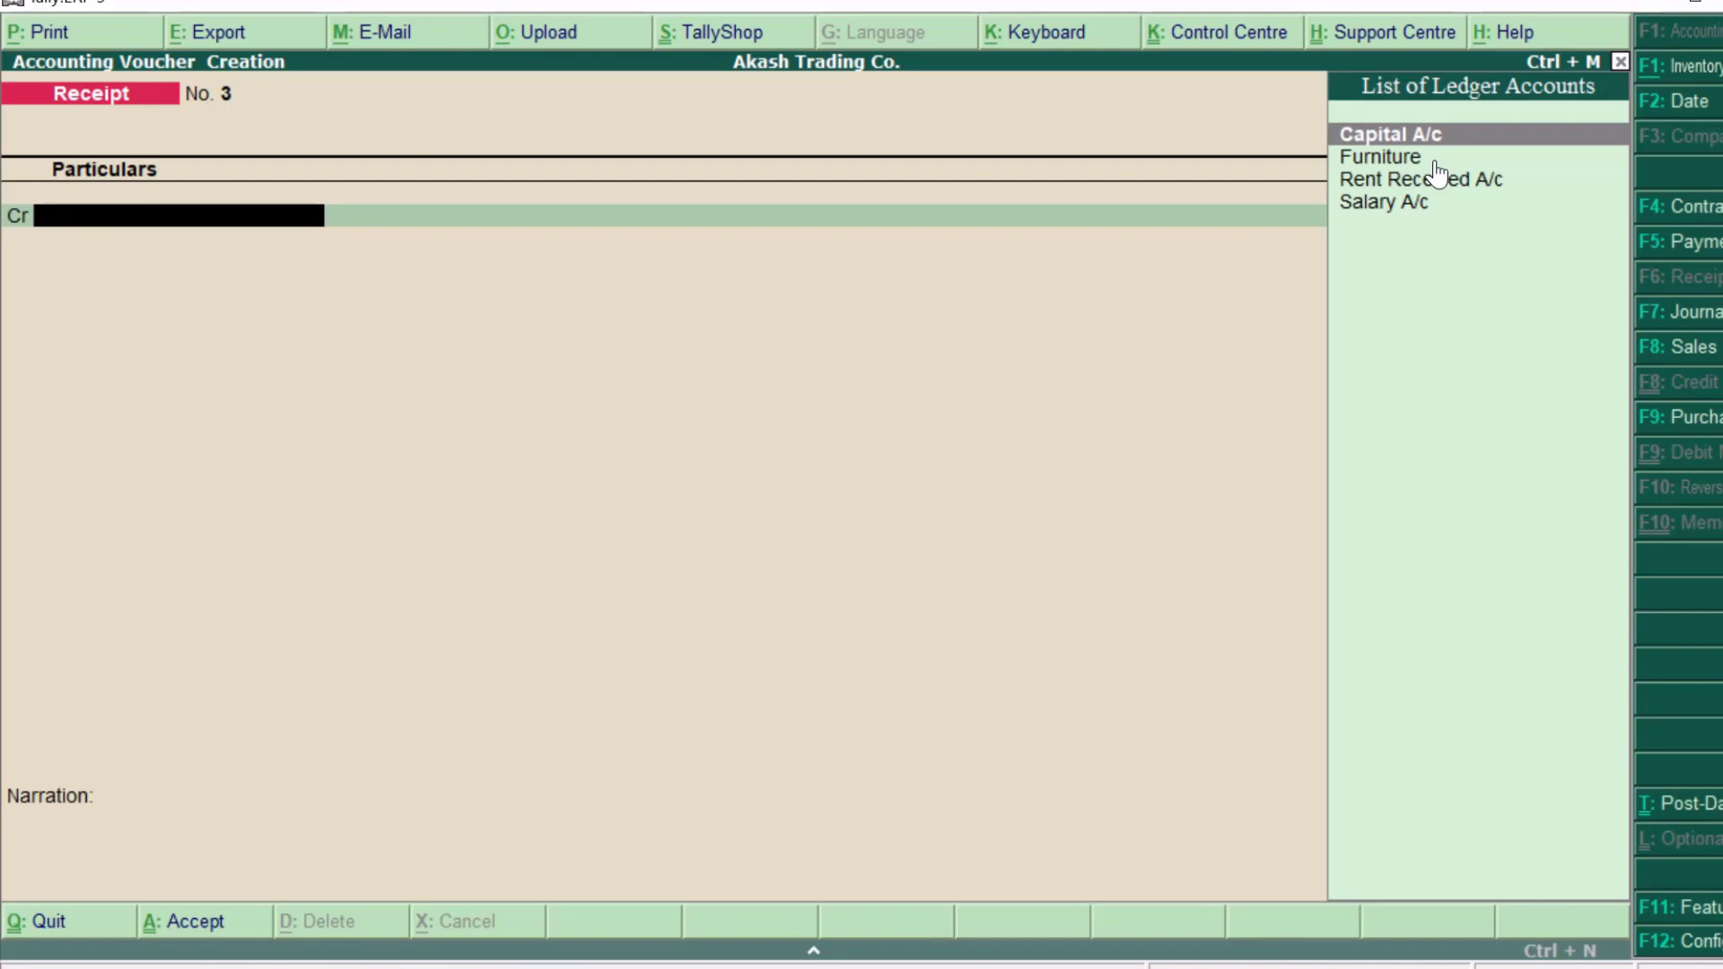
{"action": "key", "text": "Escape"}
{"action": "key", "text": "y"}
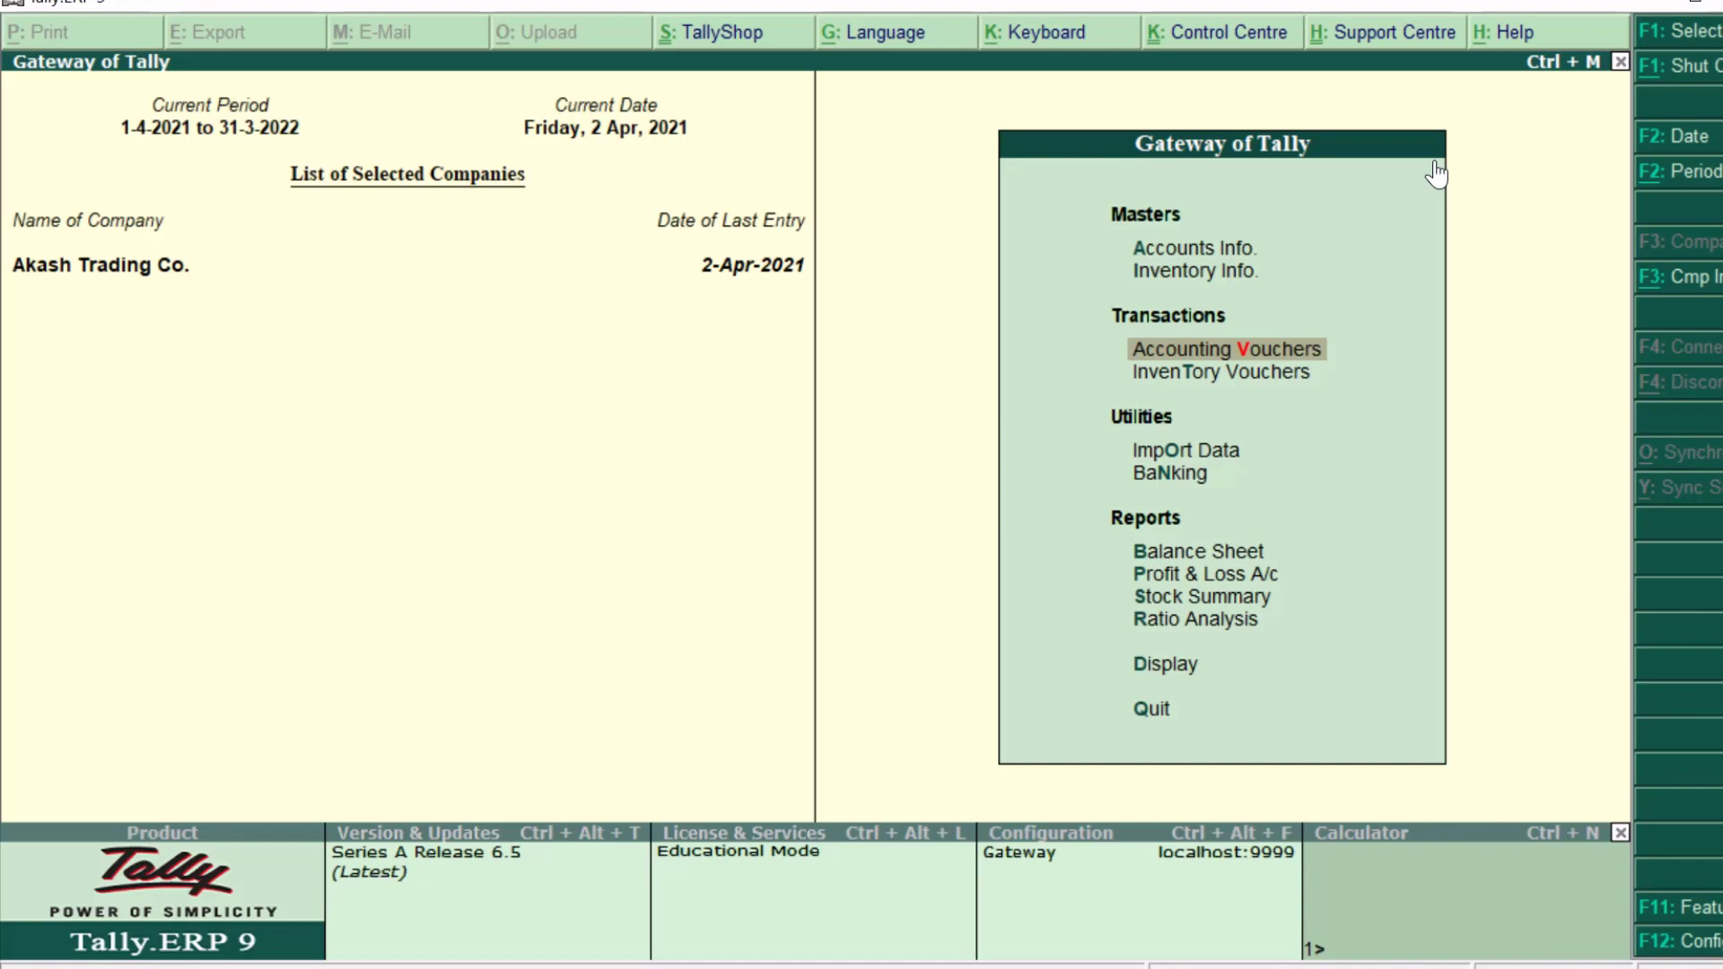
- Open the company's Balance Sheet and switch it to the detailed view
{"action": "key", "text": "Down"}
{"action": "key", "text": "Down"}
{"action": "key", "text": "Down"}
{"action": "key", "text": "Down"}
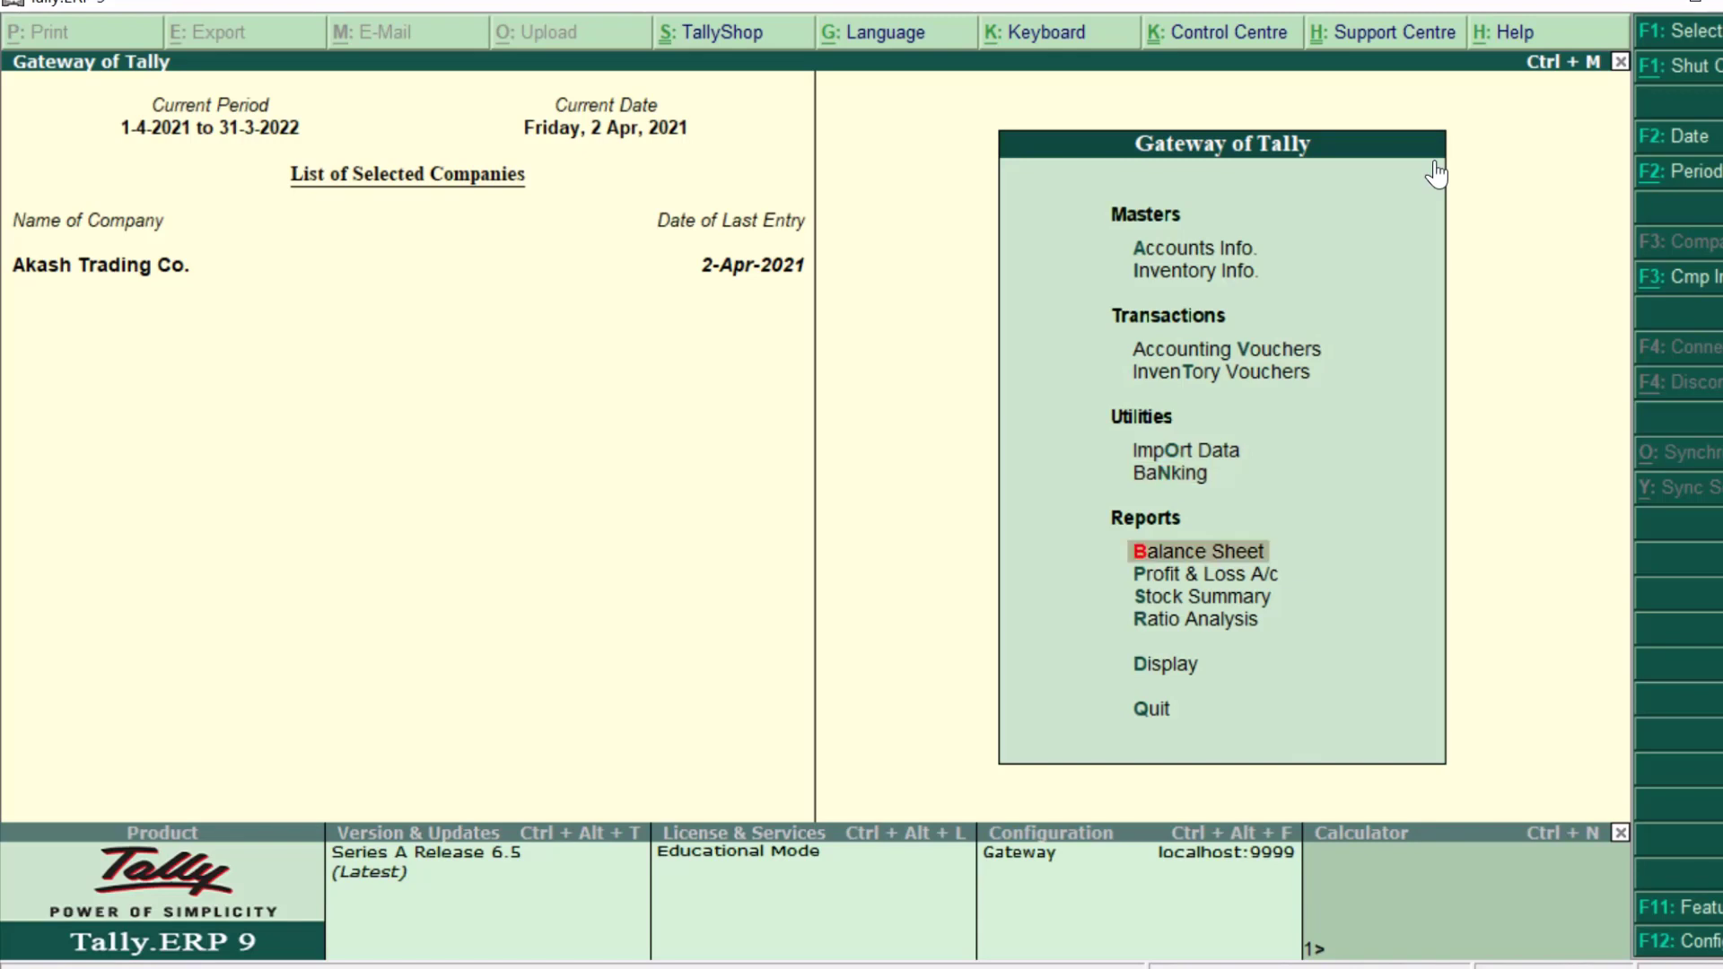
{"action": "key", "text": "Down"}
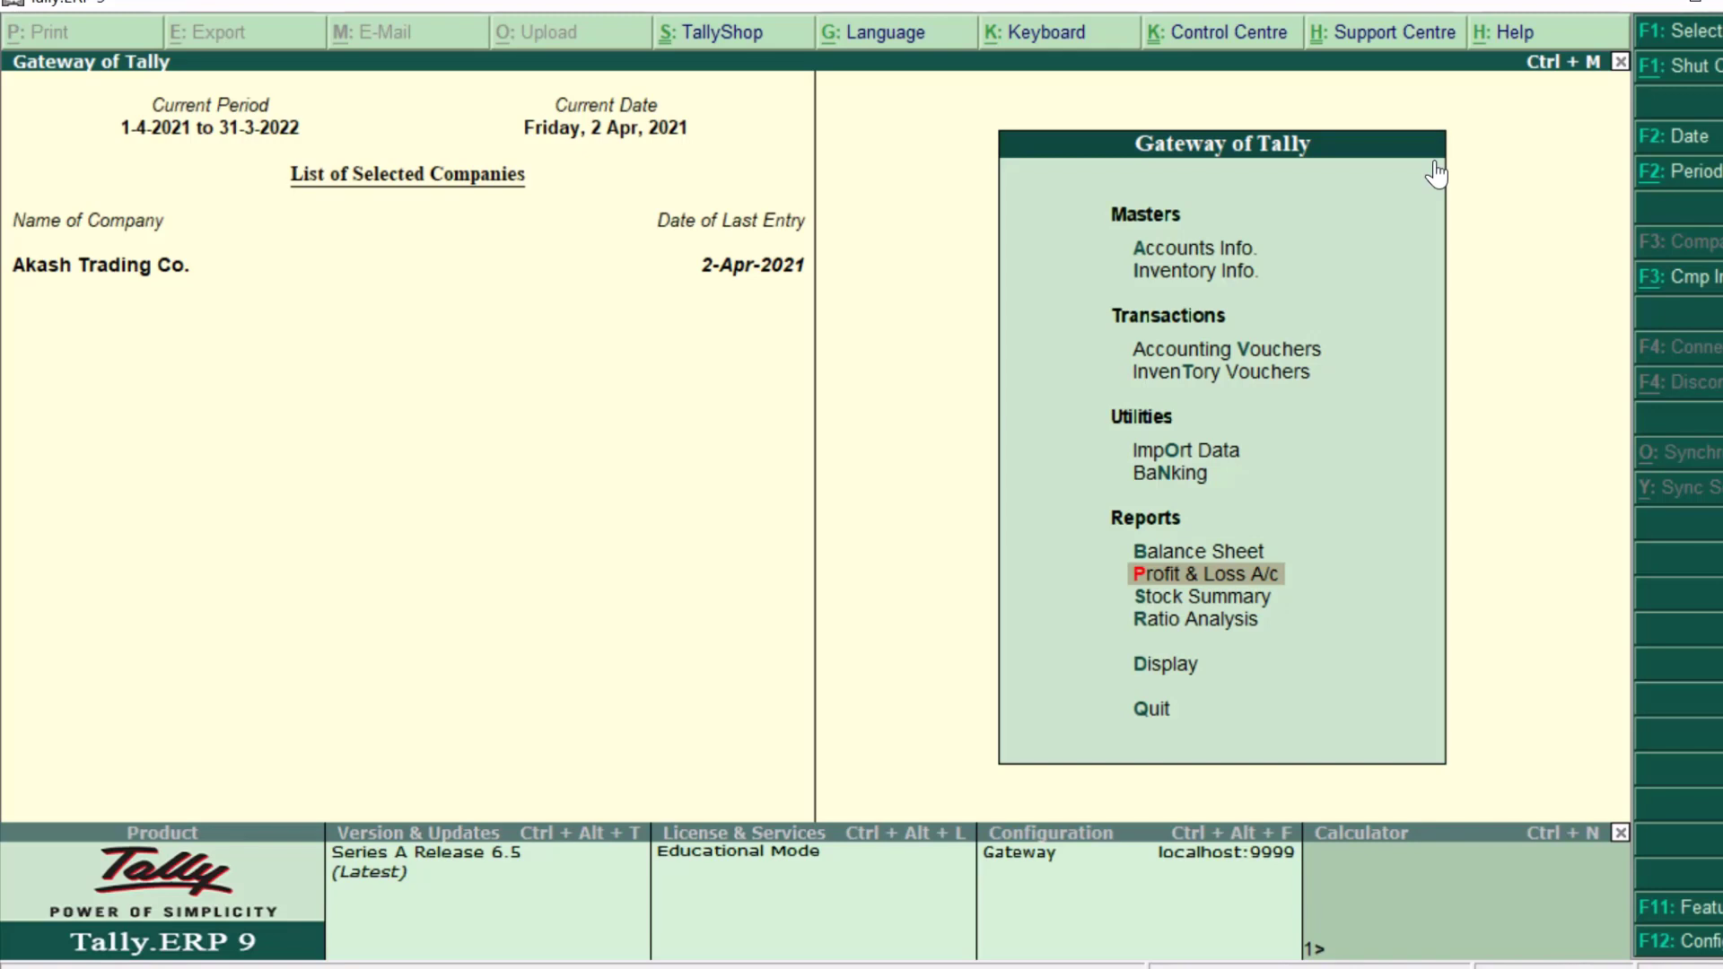
{"action": "key", "text": "Up"}
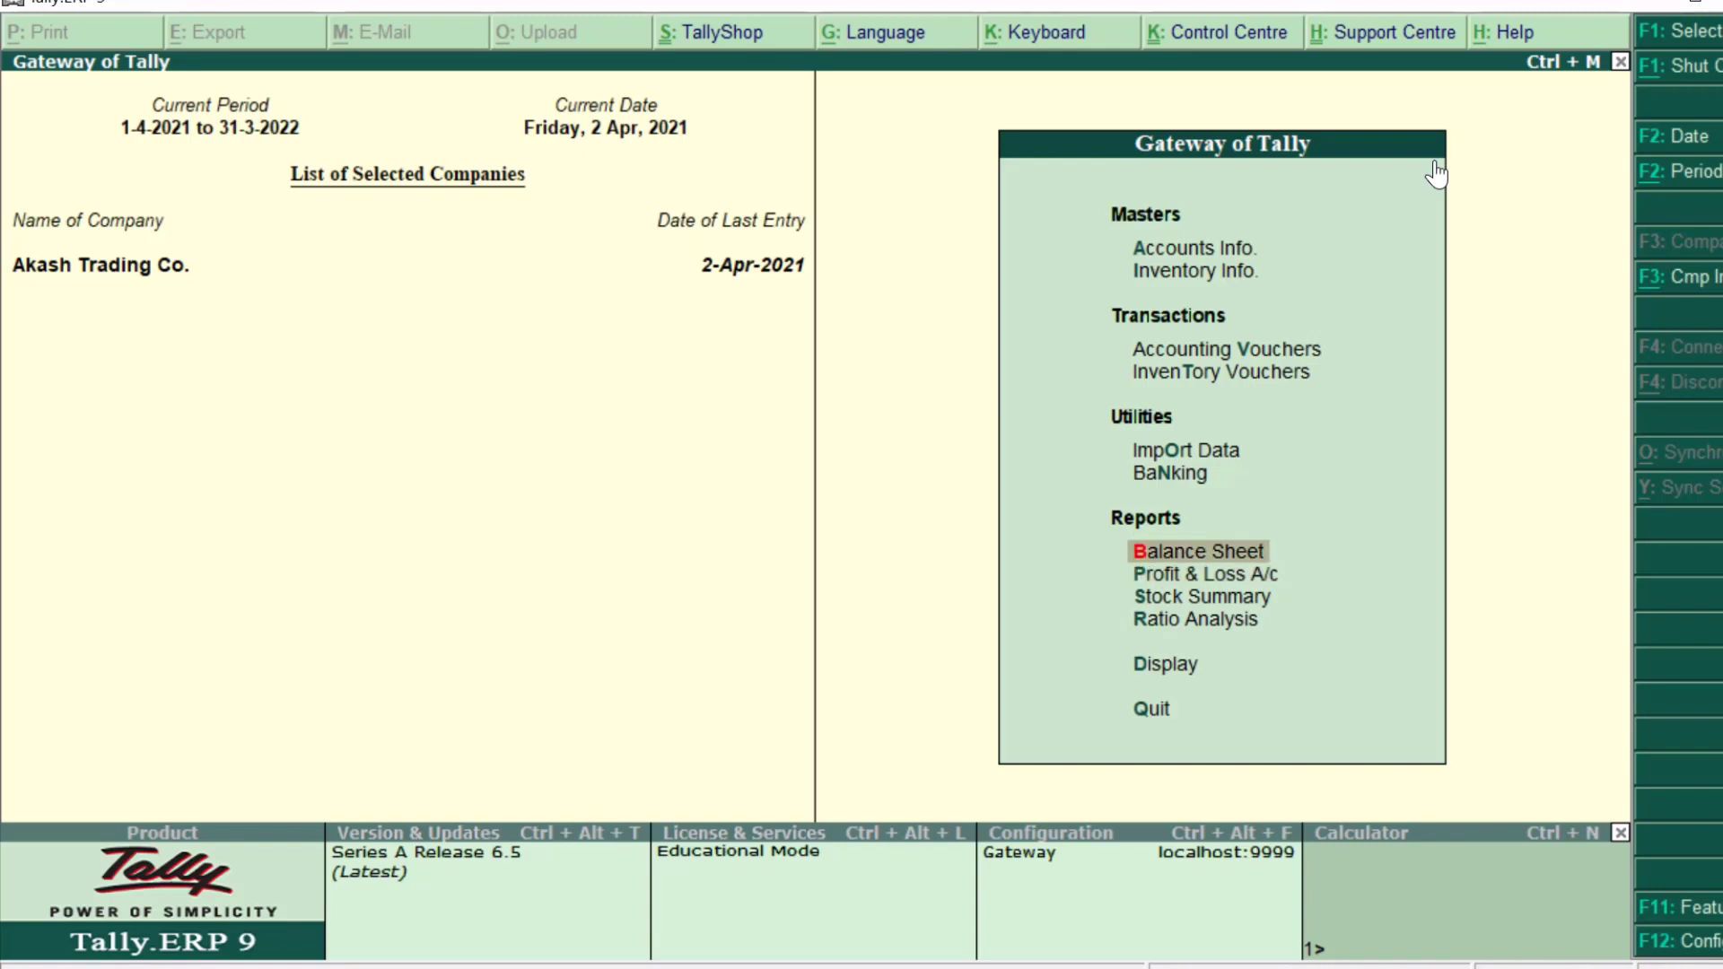
{"action": "key", "text": "Return"}
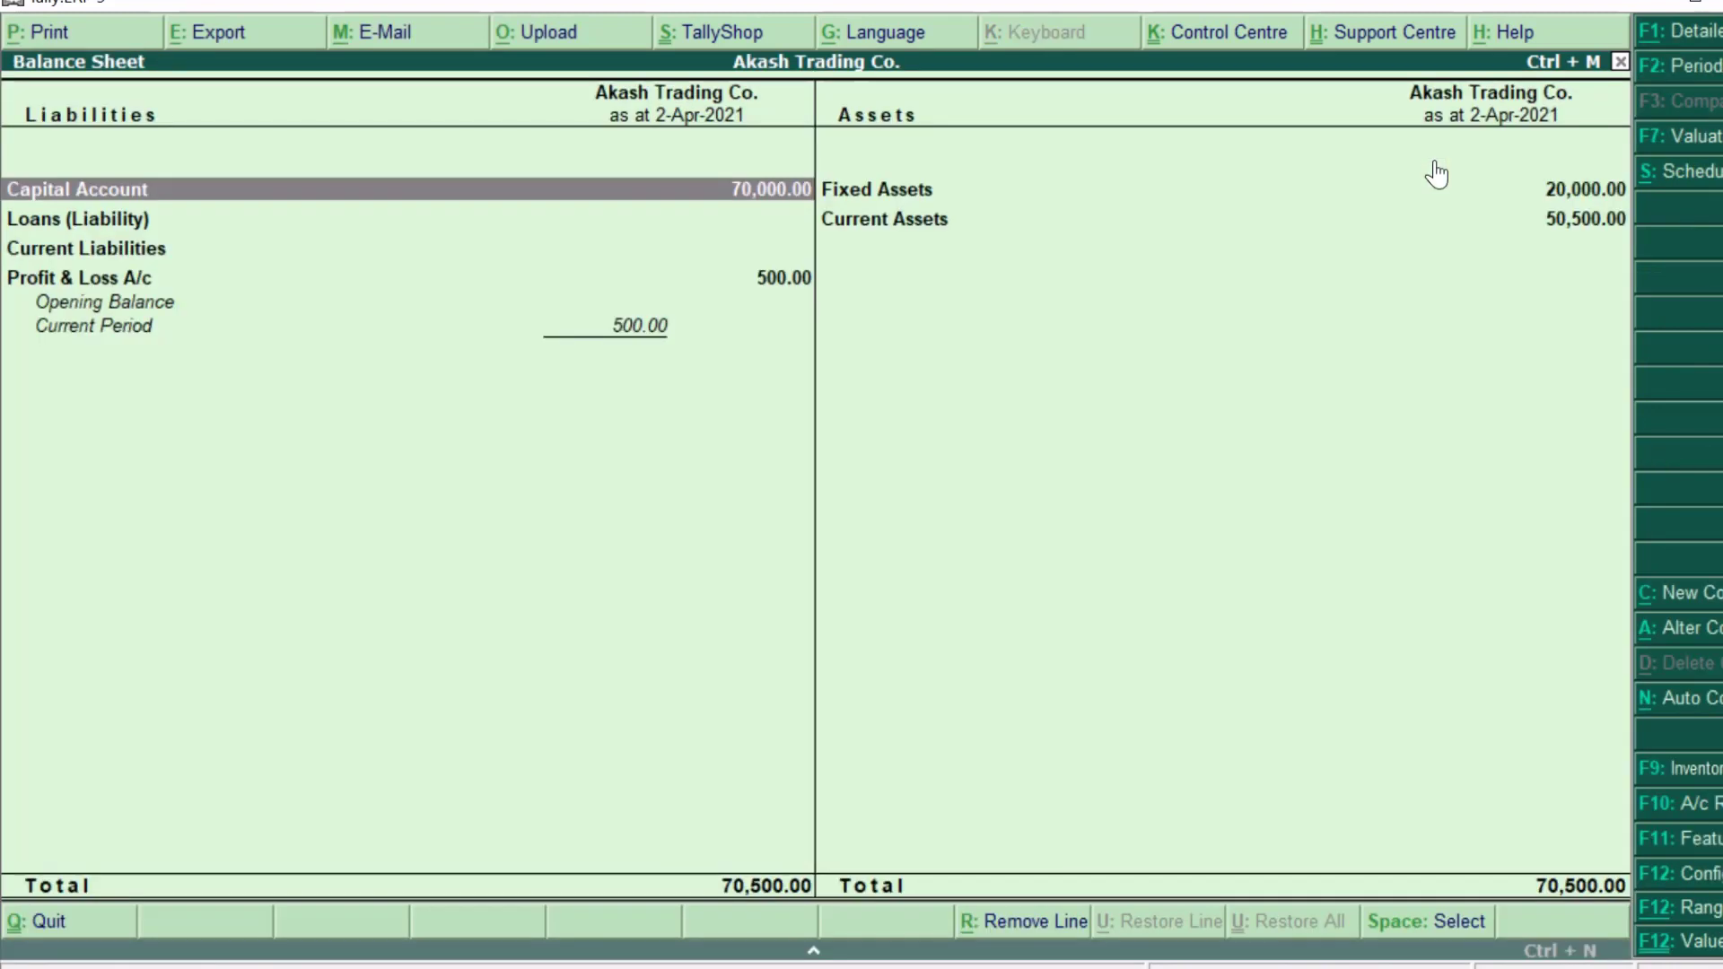
{"action": "left_click", "coordinate": [1710, 34]}
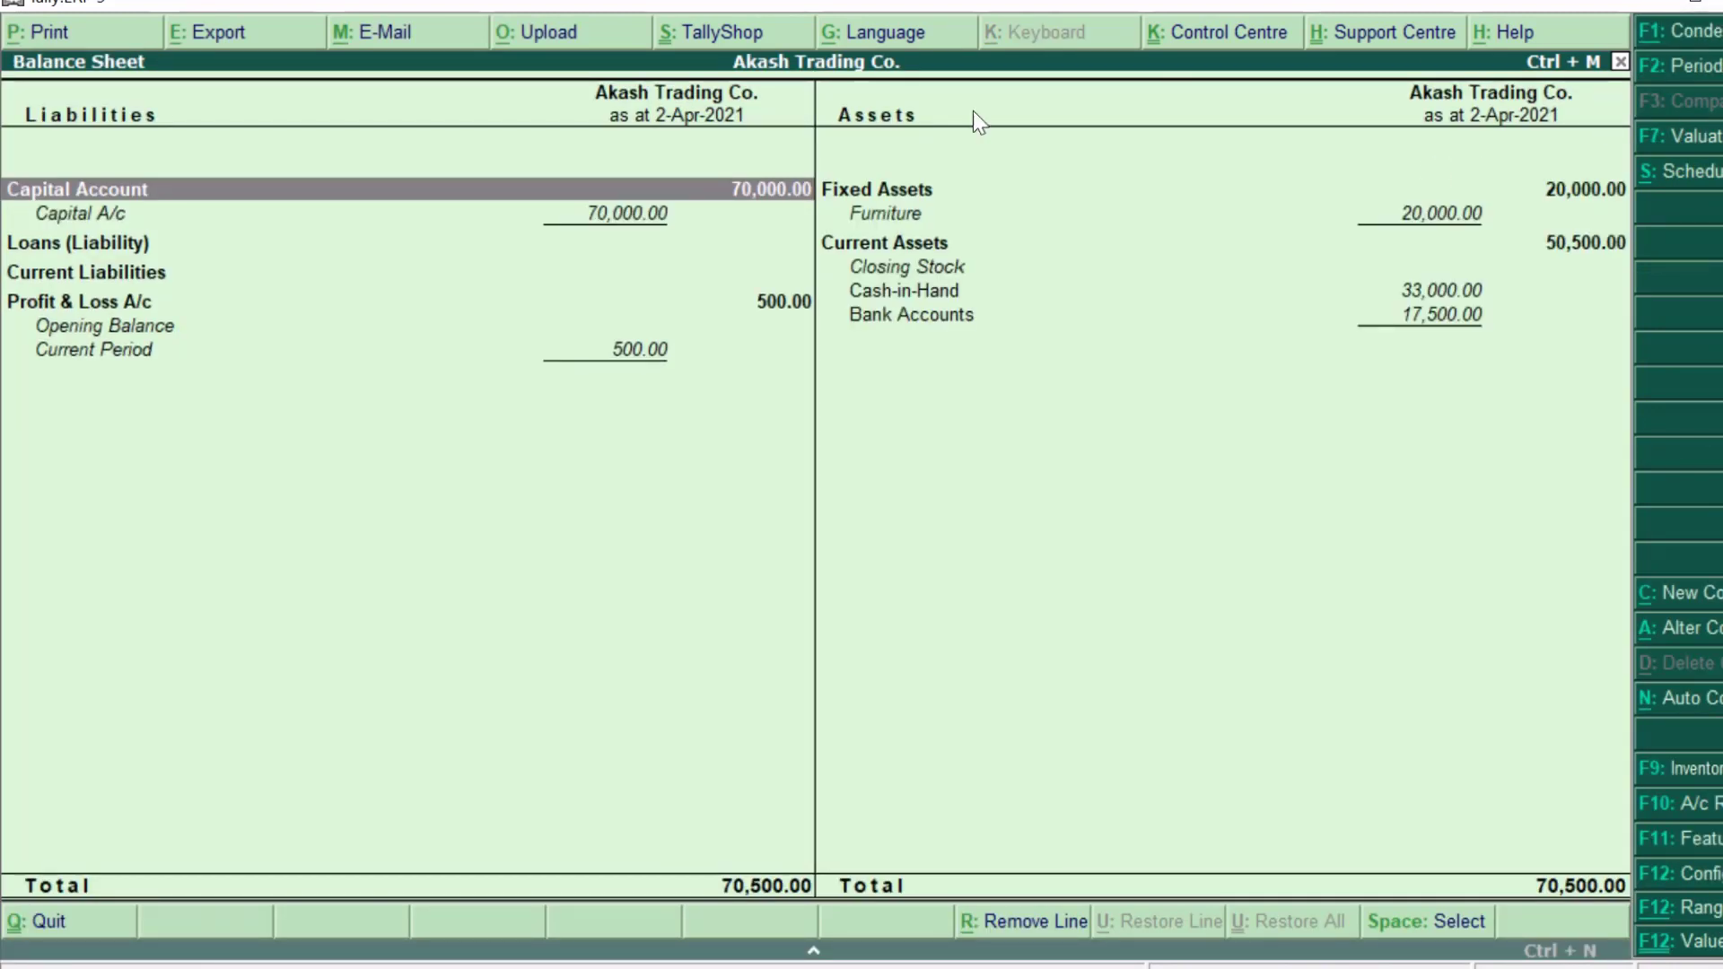
- Examine the Capital A/c, Furniture, Cash-in-Hand and Bank Accounts lines of the Balance Sheet
{"action": "left_click", "coordinate": [112, 213]}
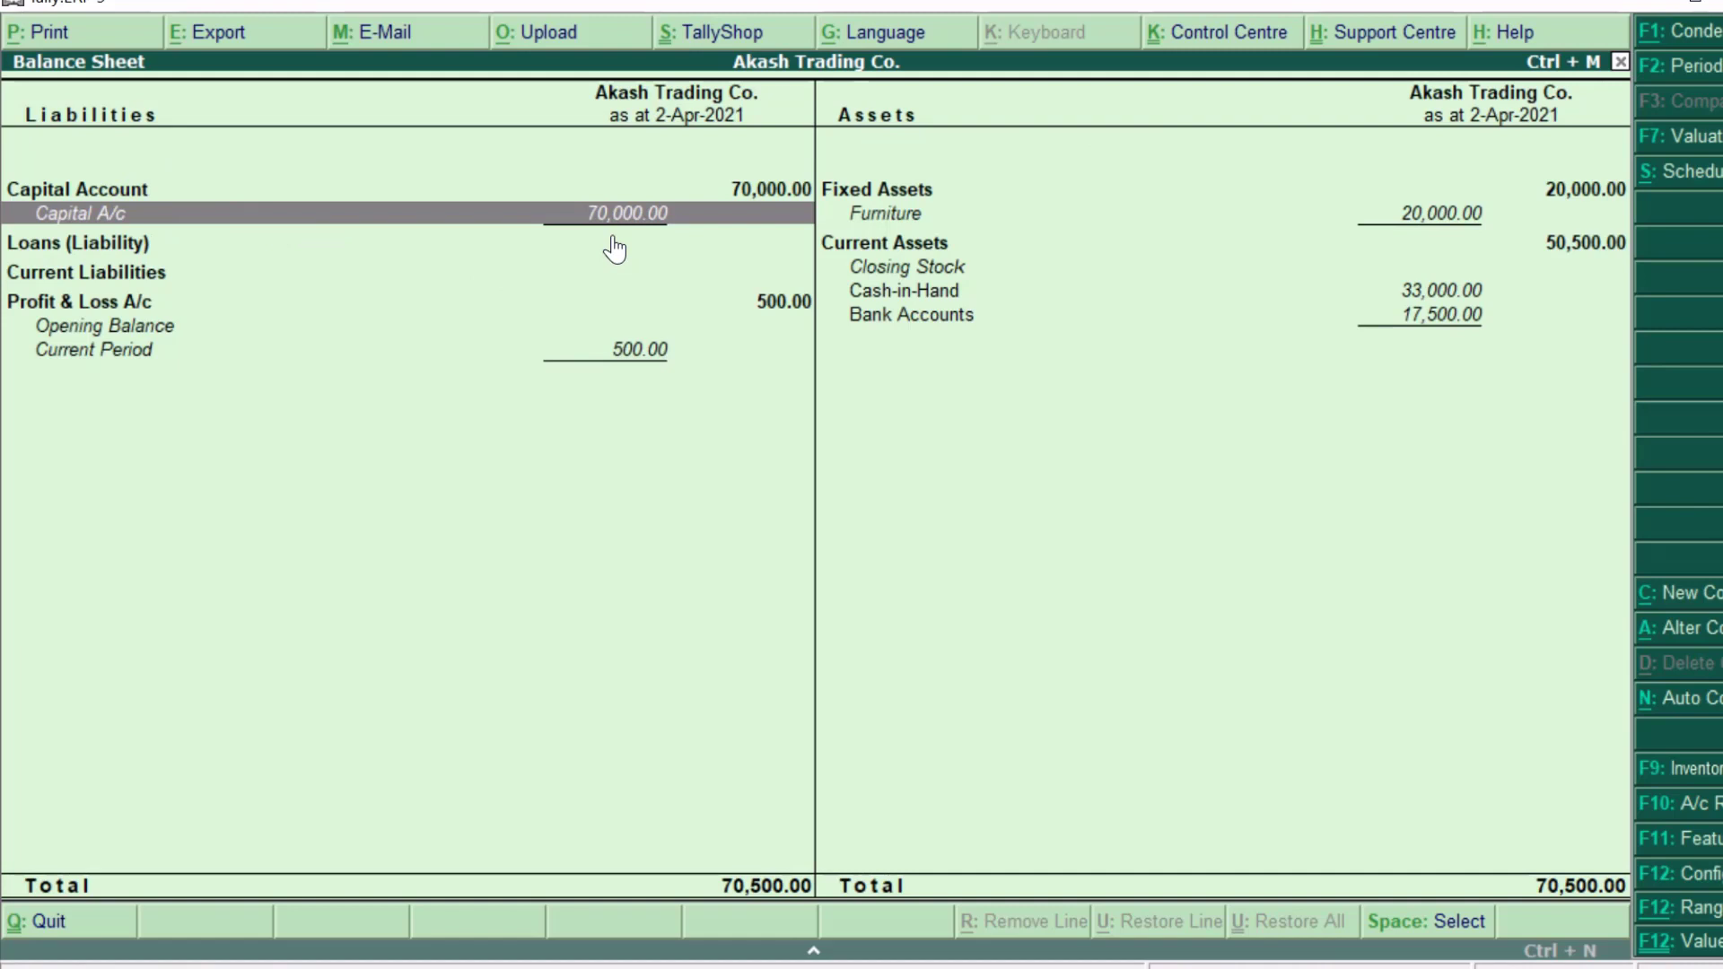
{"action": "left_click", "coordinate": [883, 215]}
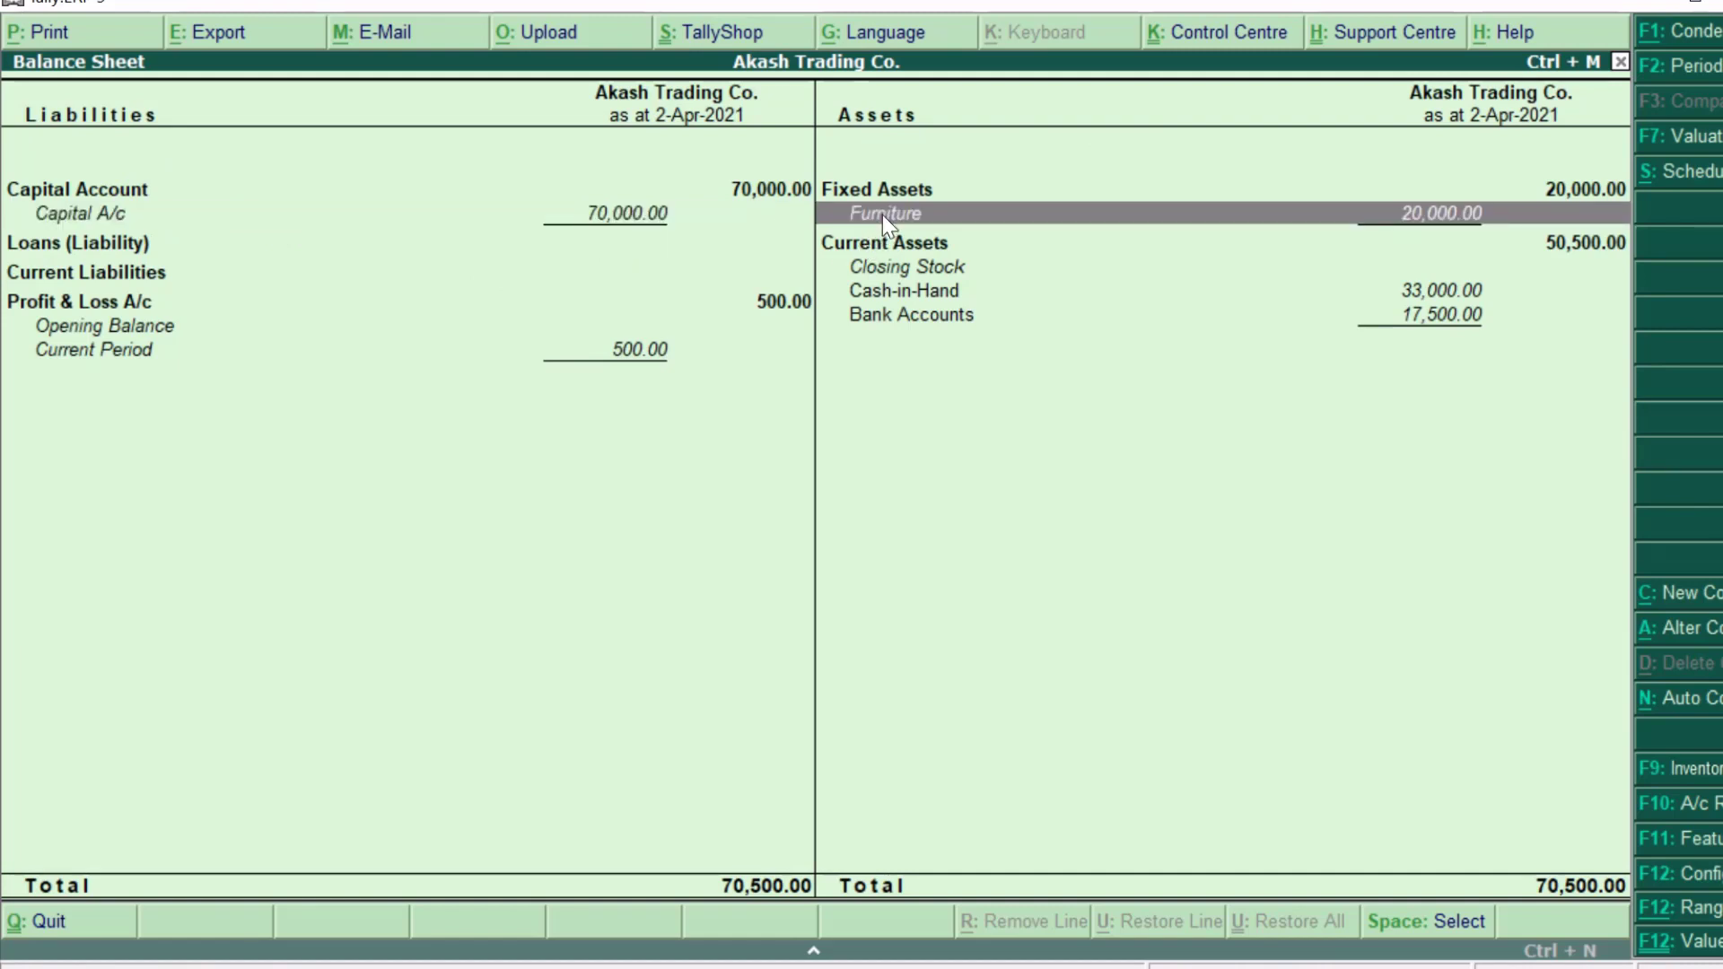
{"action": "key", "text": "Down"}
{"action": "key", "text": "Down"}
{"action": "key", "text": "Down"}
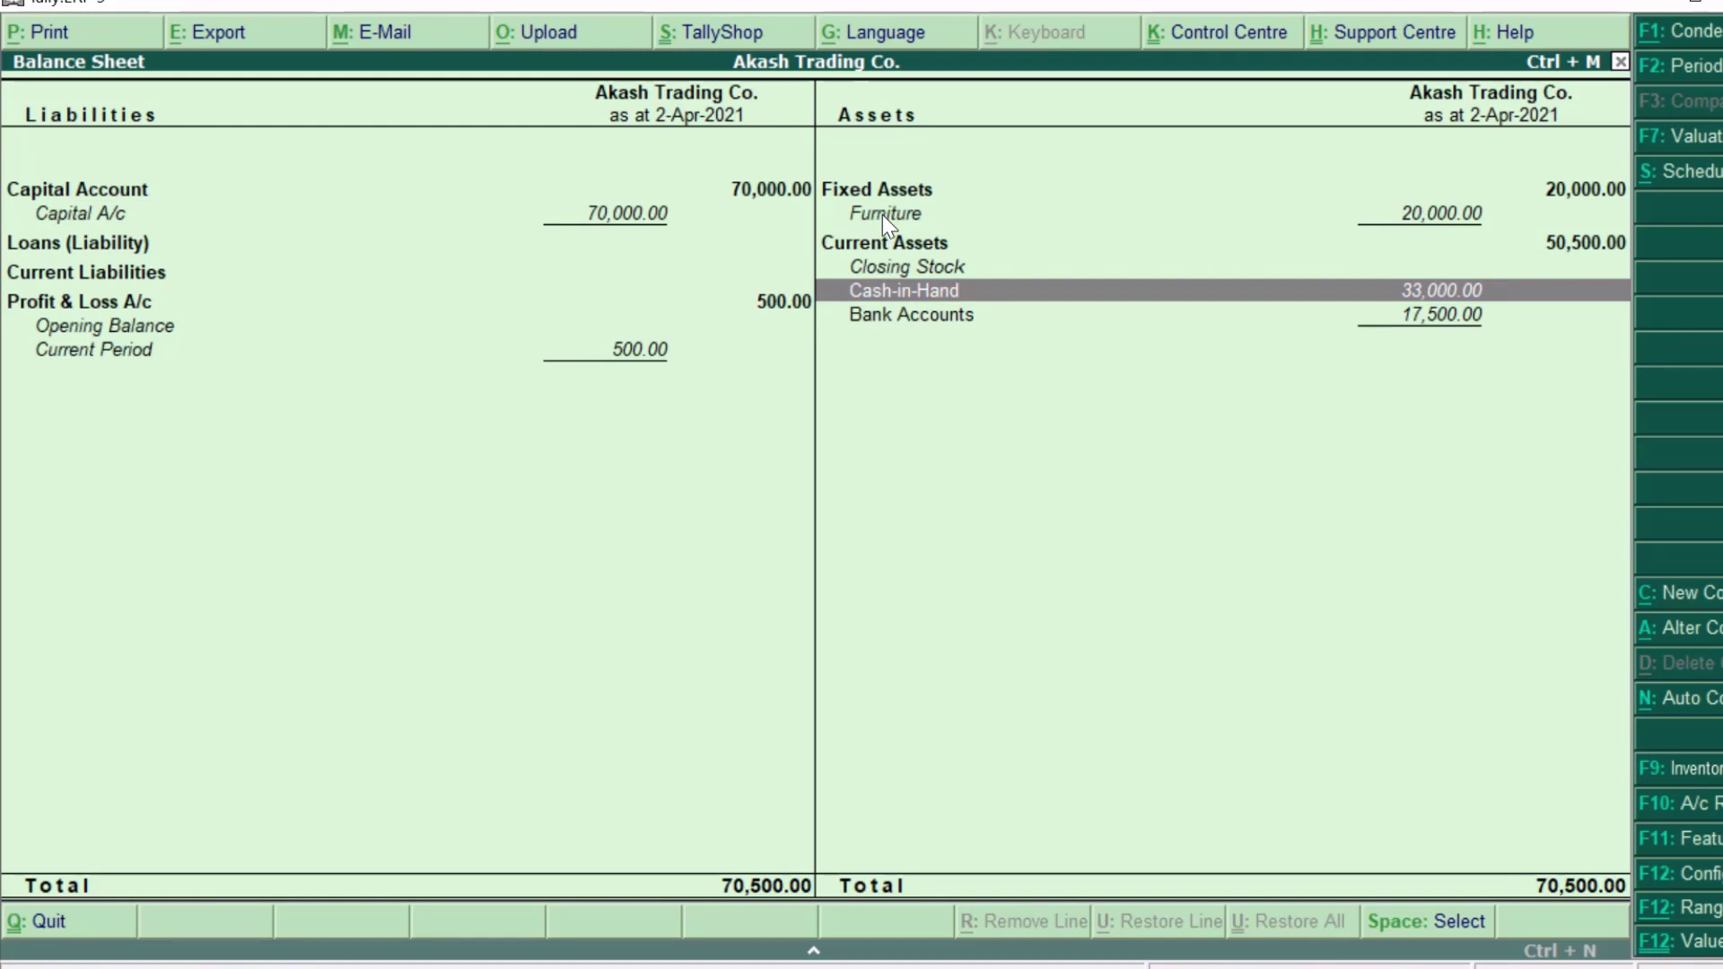
{"action": "key", "text": "Down"}
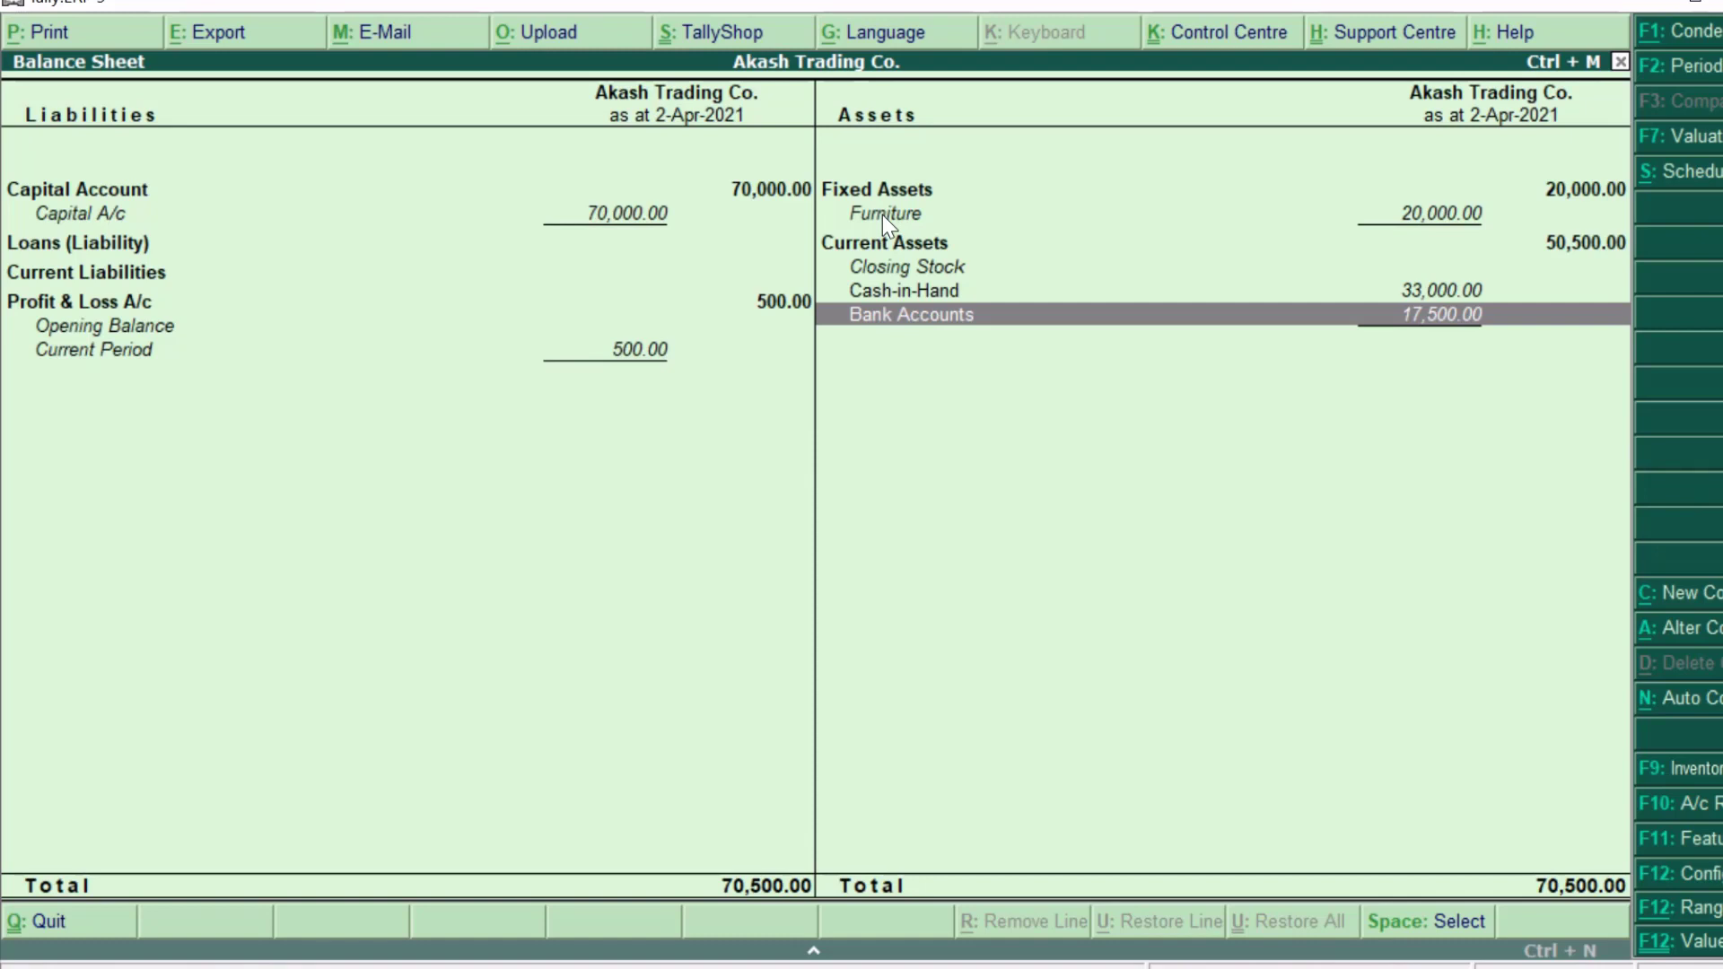
- Drill down from Cash-in-Hand to the Cash ledger's vouchers for April
{"action": "key", "text": "Up"}
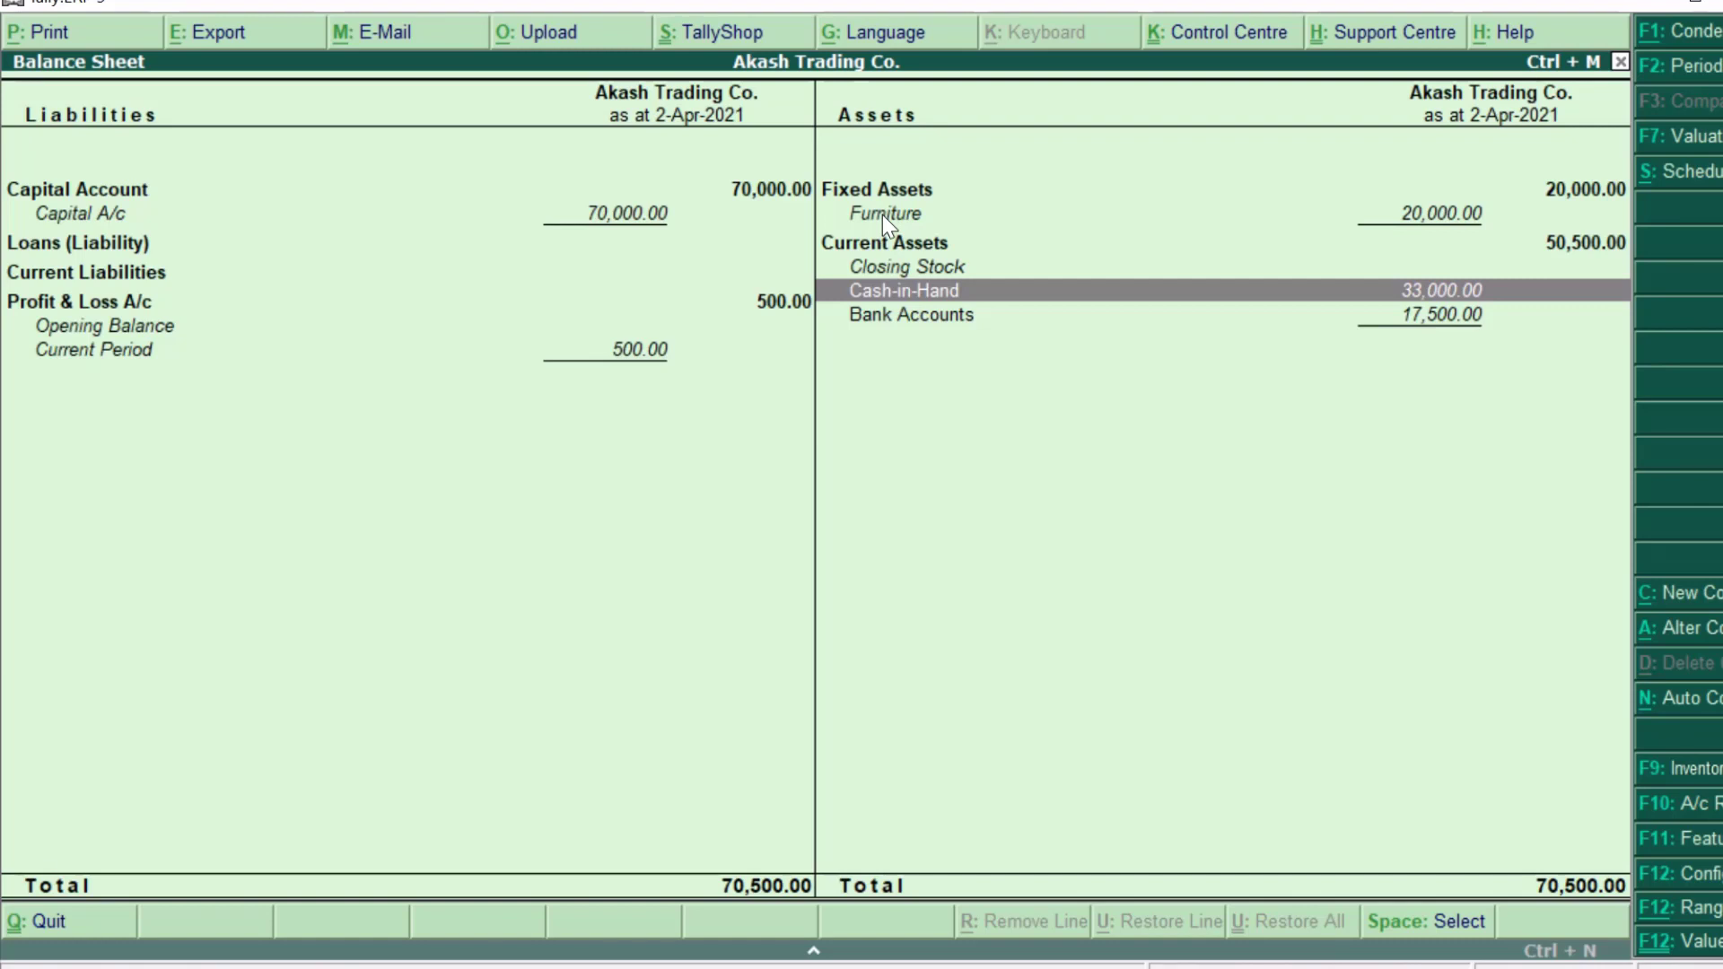
{"action": "key", "text": "Return"}
{"action": "key", "text": "Return"}
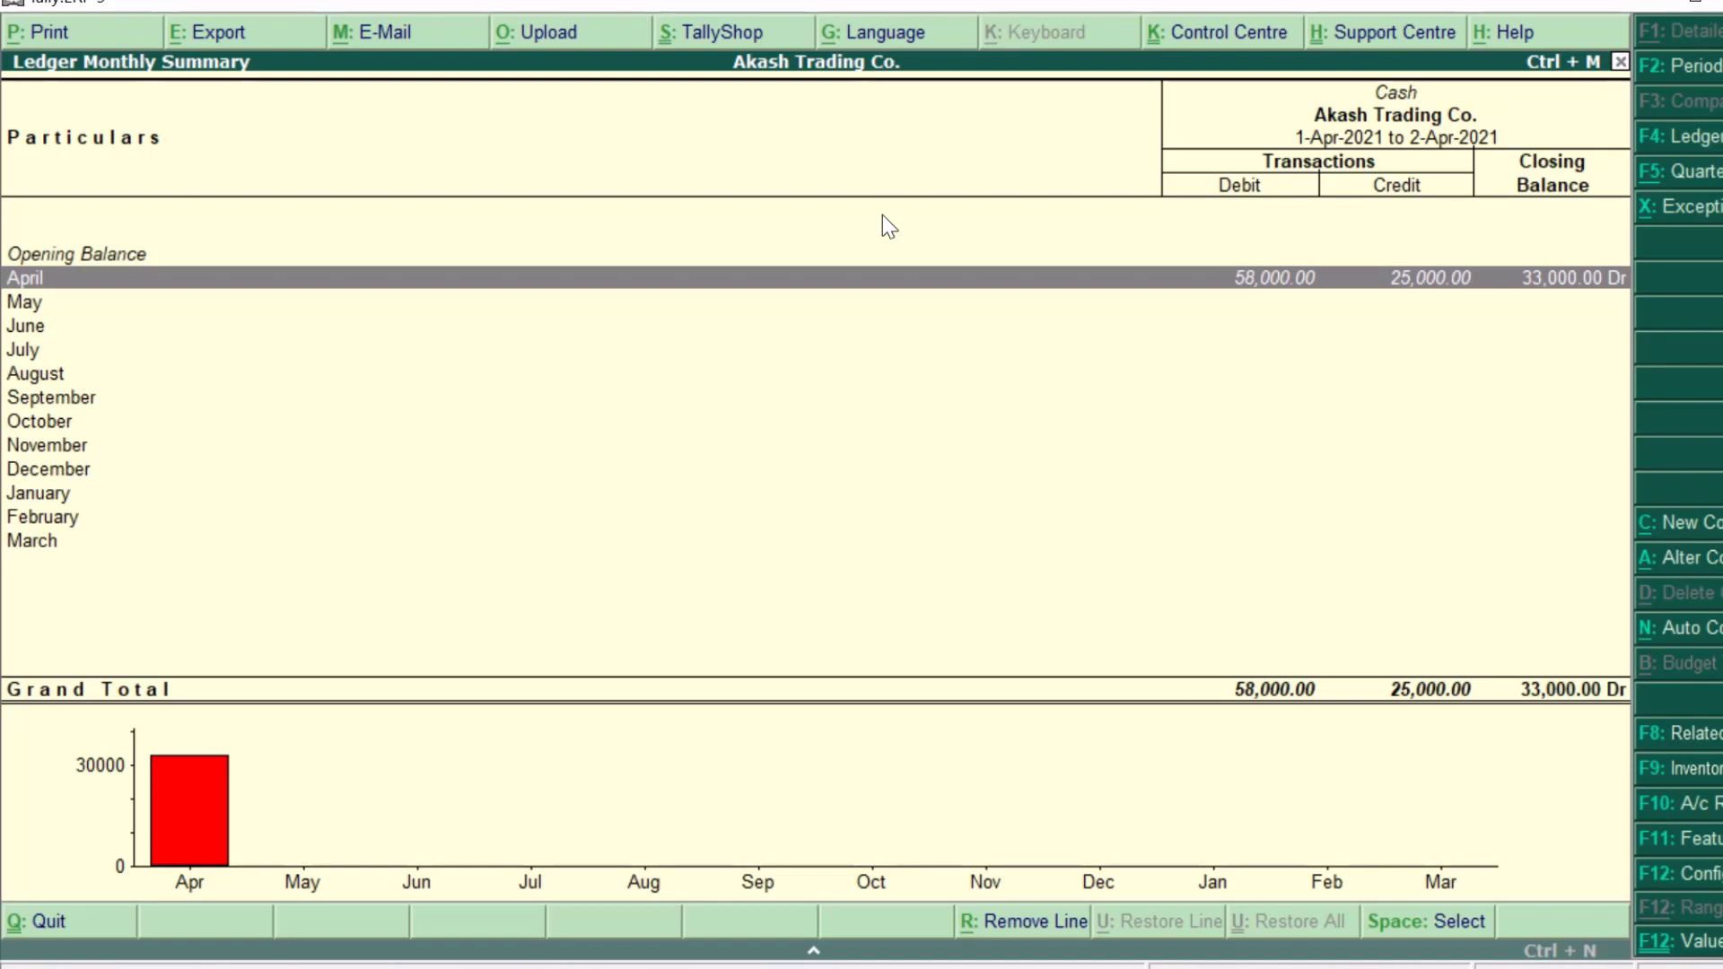
{"action": "key", "text": "Return"}
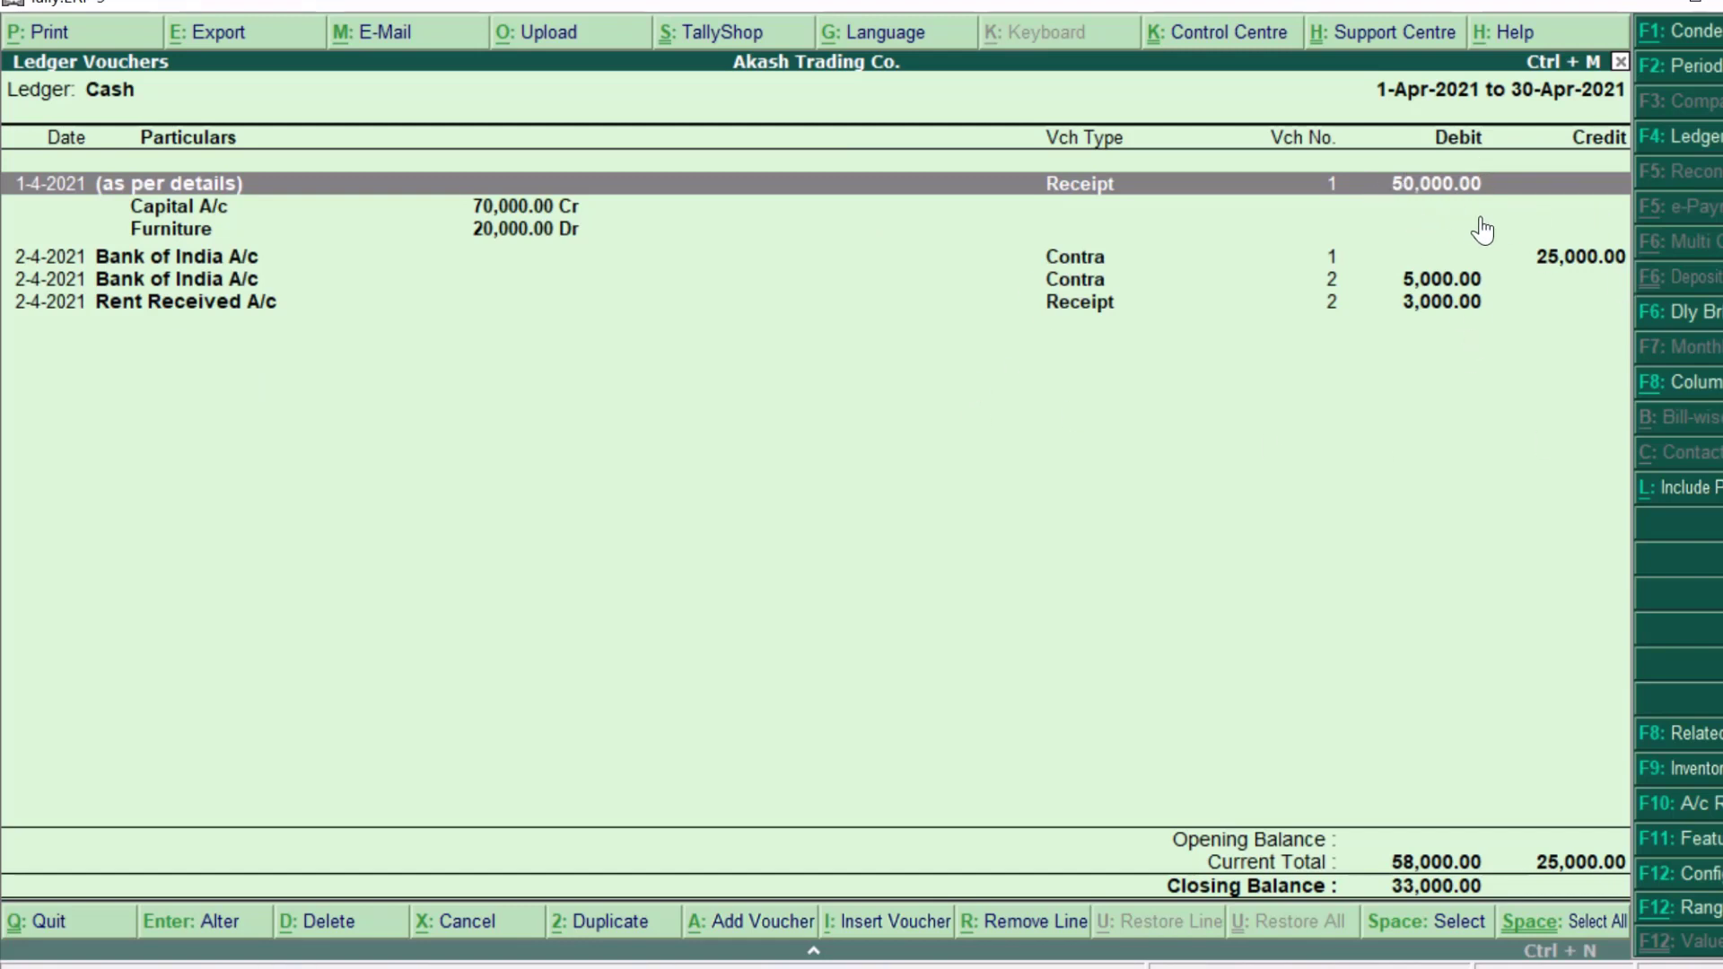
- Examine each April voucher entry in the Cash ledger and return to the Balance Sheet
{"action": "key", "text": "Down"}
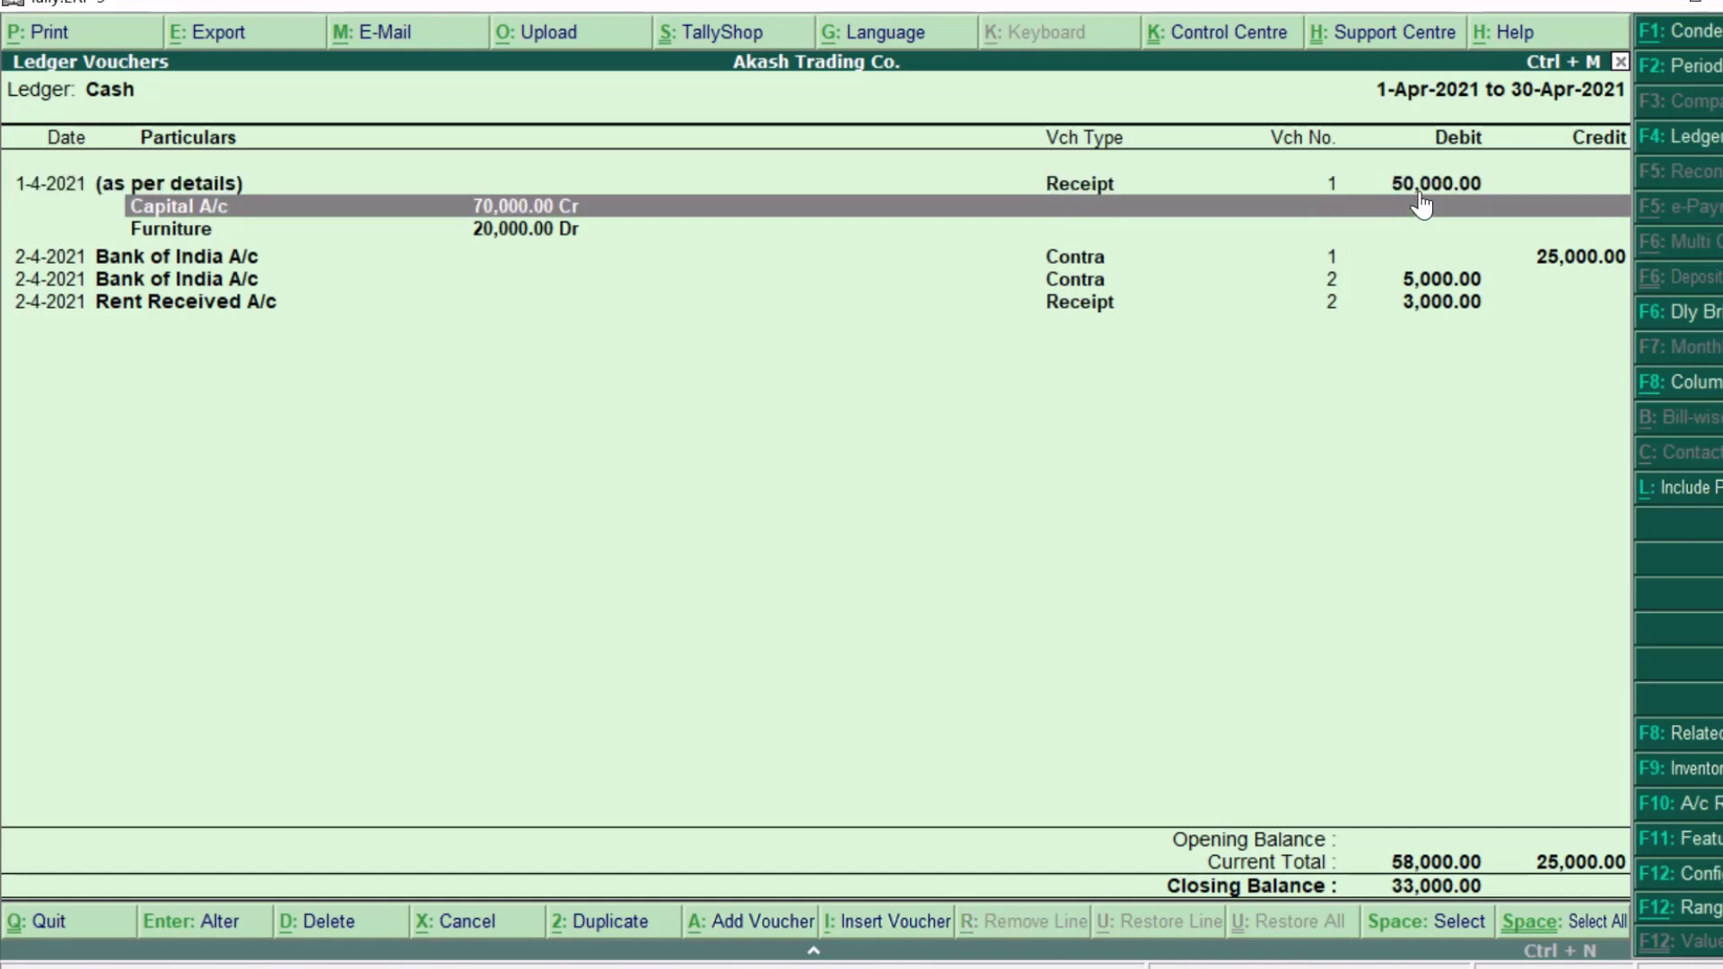
{"action": "key", "text": "Up"}
{"action": "key", "text": "Down"}
{"action": "key", "text": "Down"}
{"action": "key", "text": "Down"}
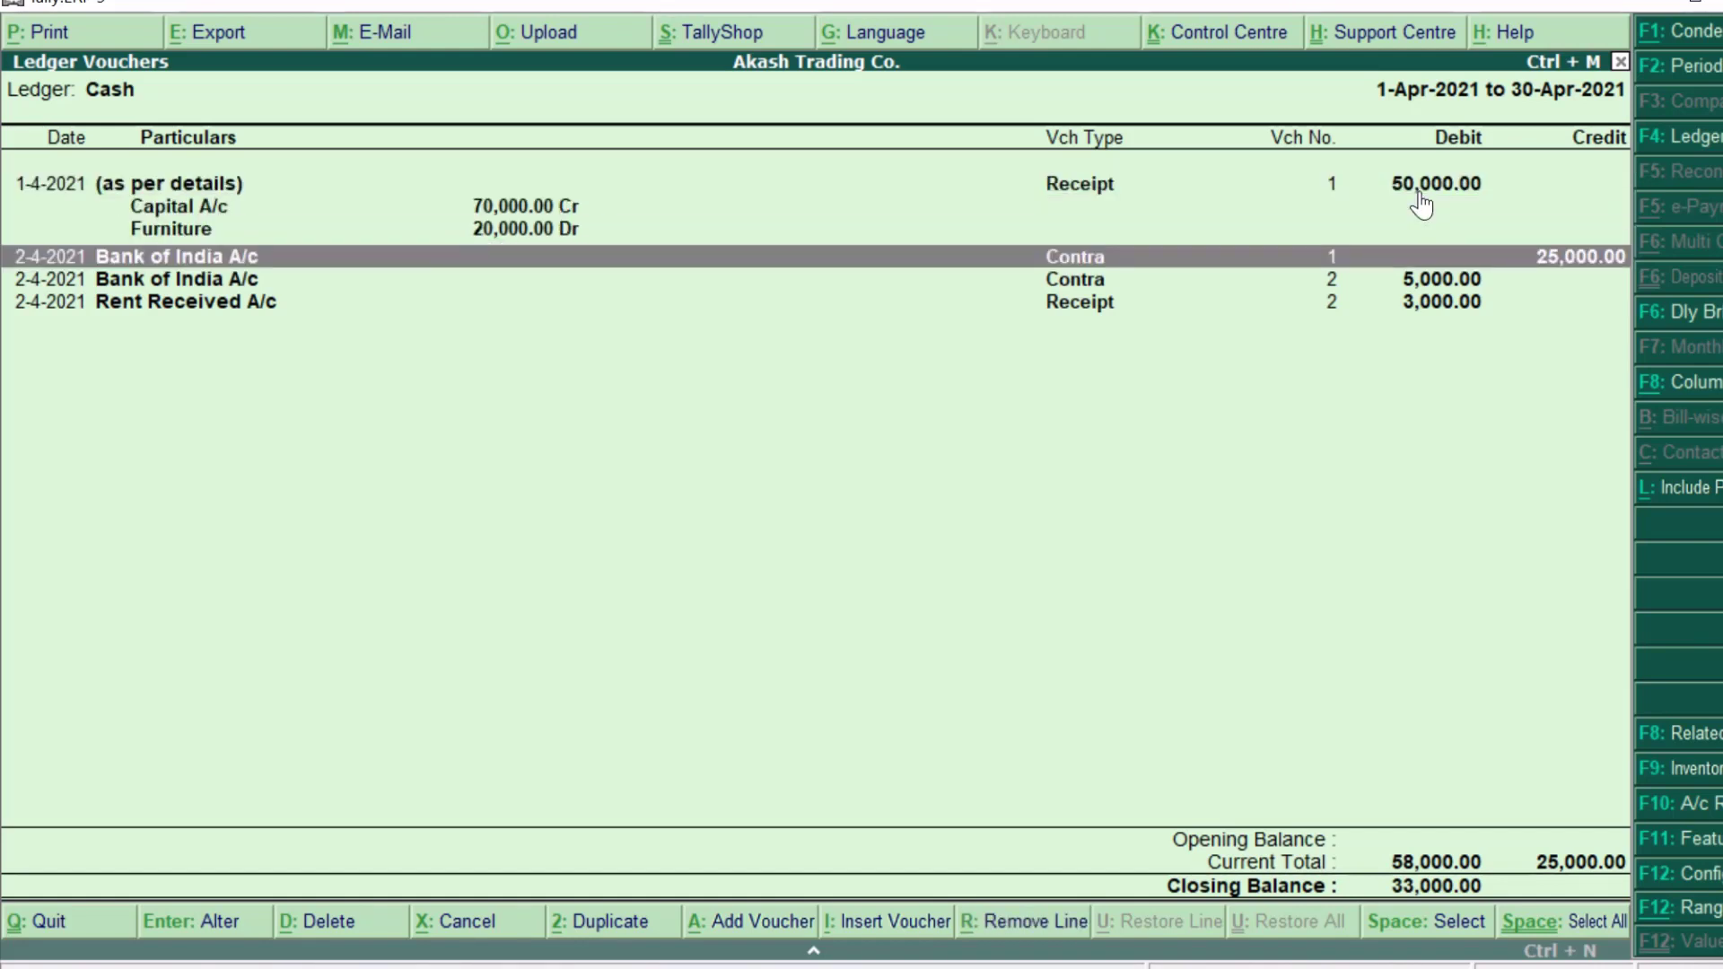
{"action": "key", "text": "Up"}
{"action": "key", "text": "Down"}
{"action": "key", "text": "Up"}
{"action": "key", "text": "Down"}
{"action": "key", "text": "Down"}
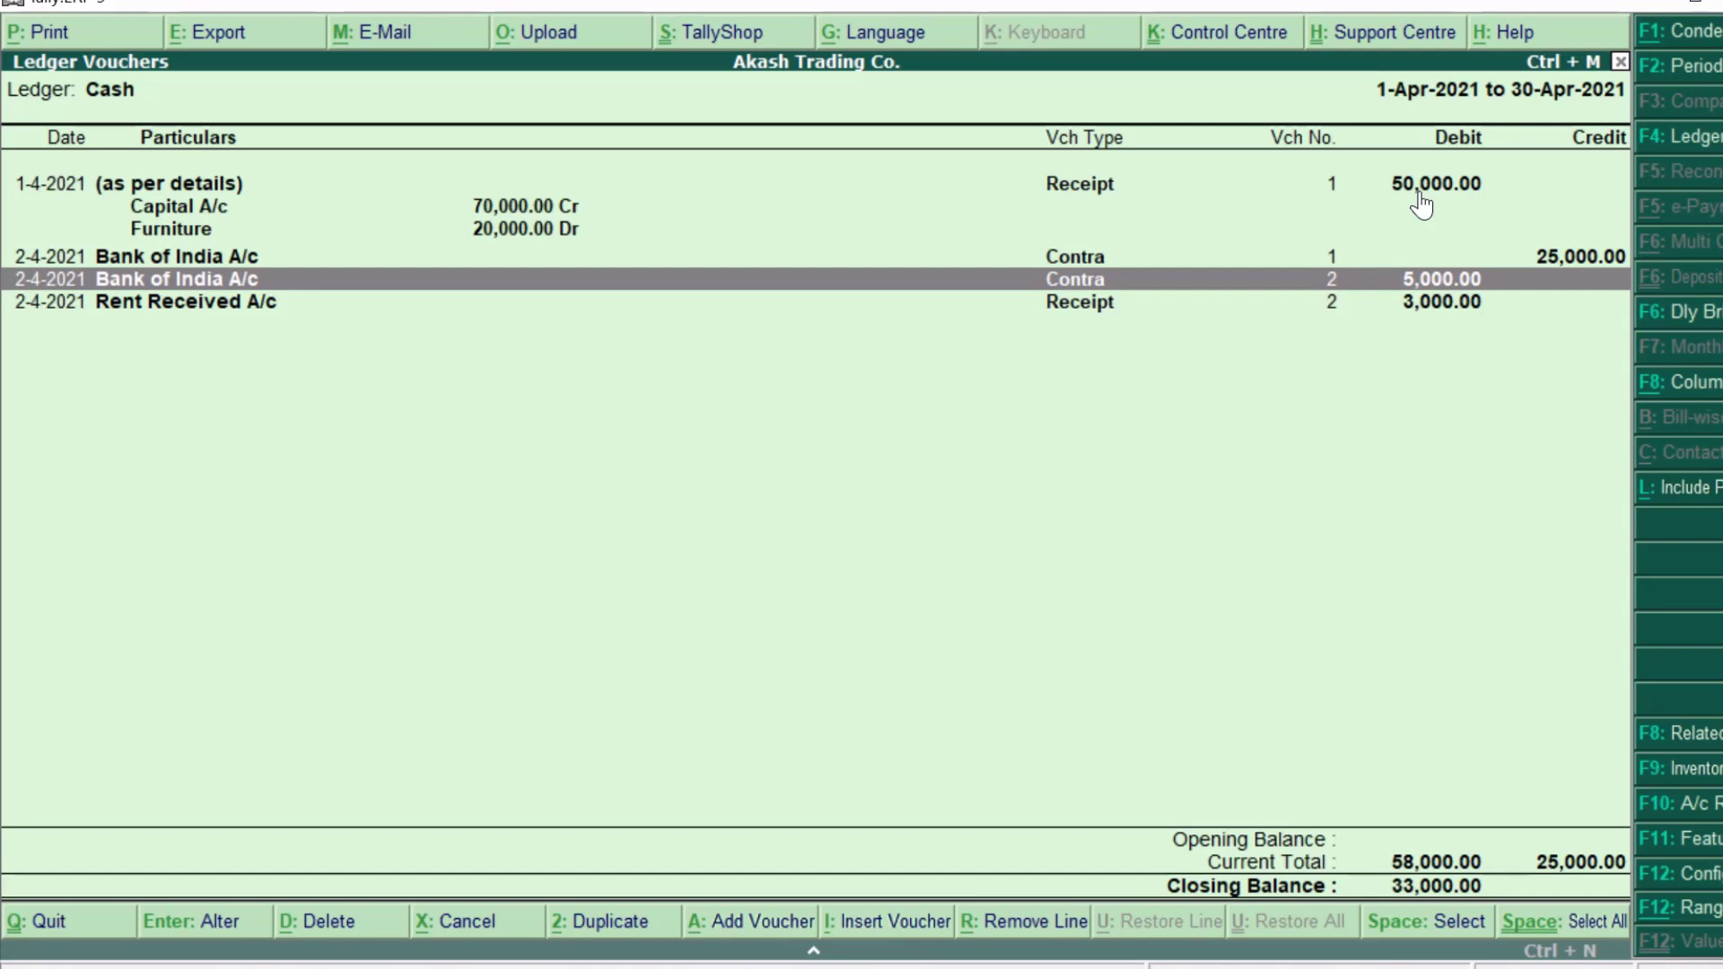
{"action": "key", "text": "Down"}
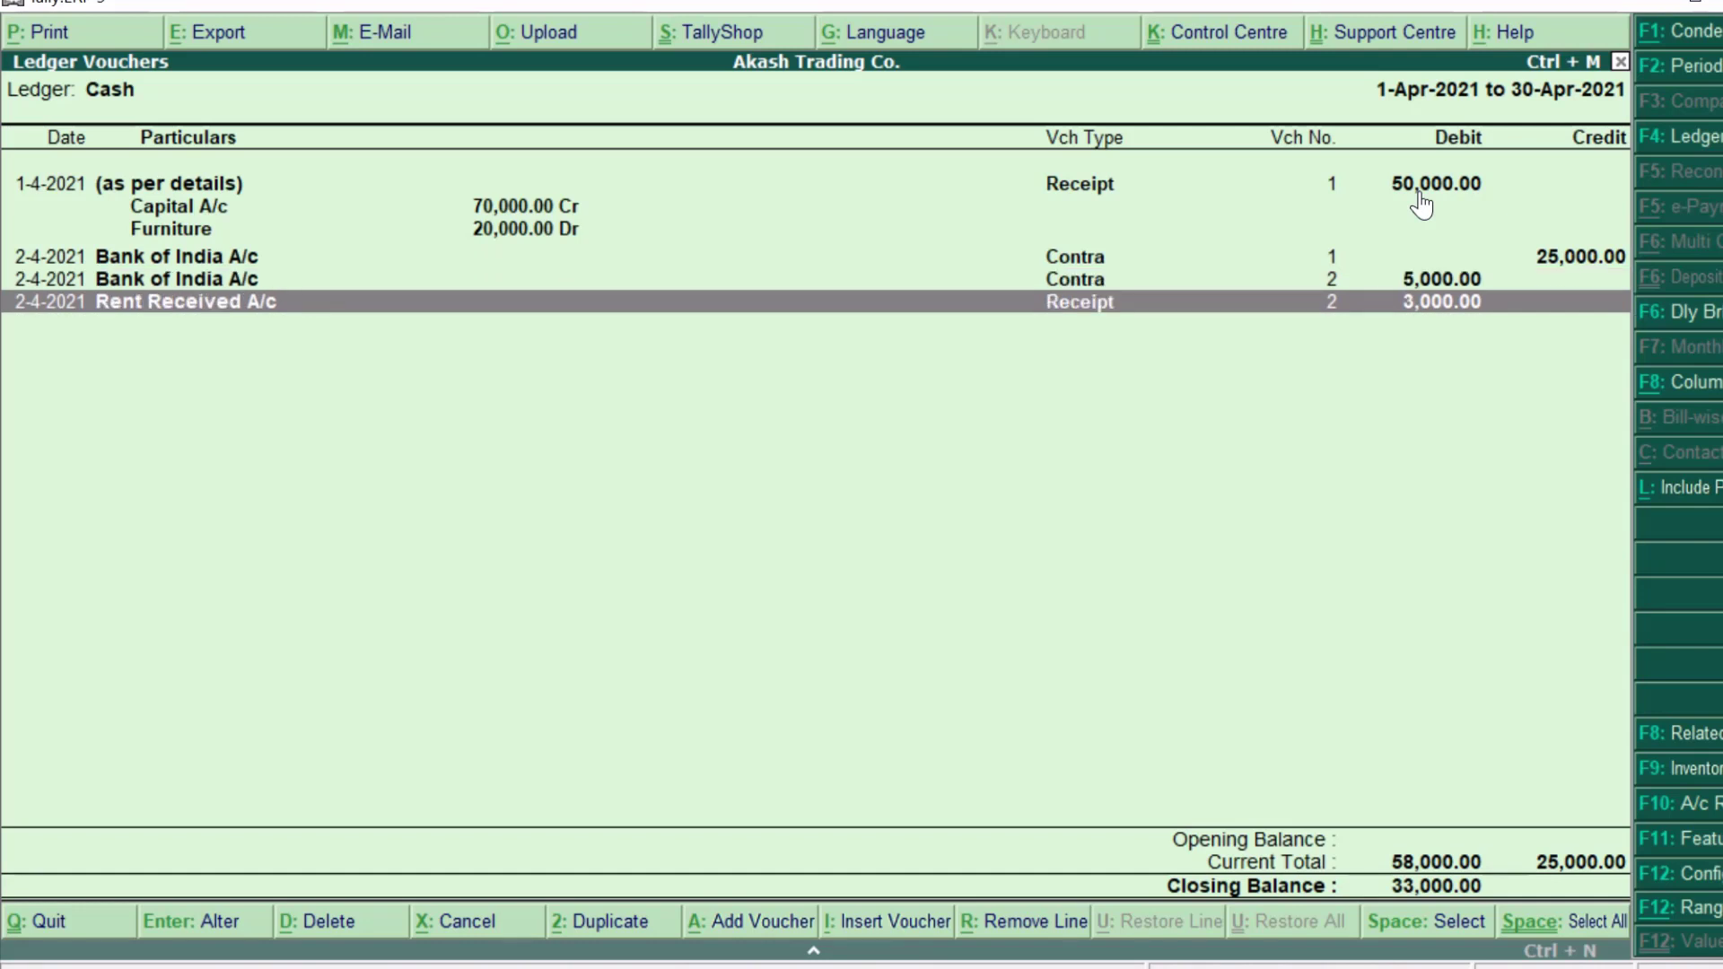
{"action": "key", "text": "Up"}
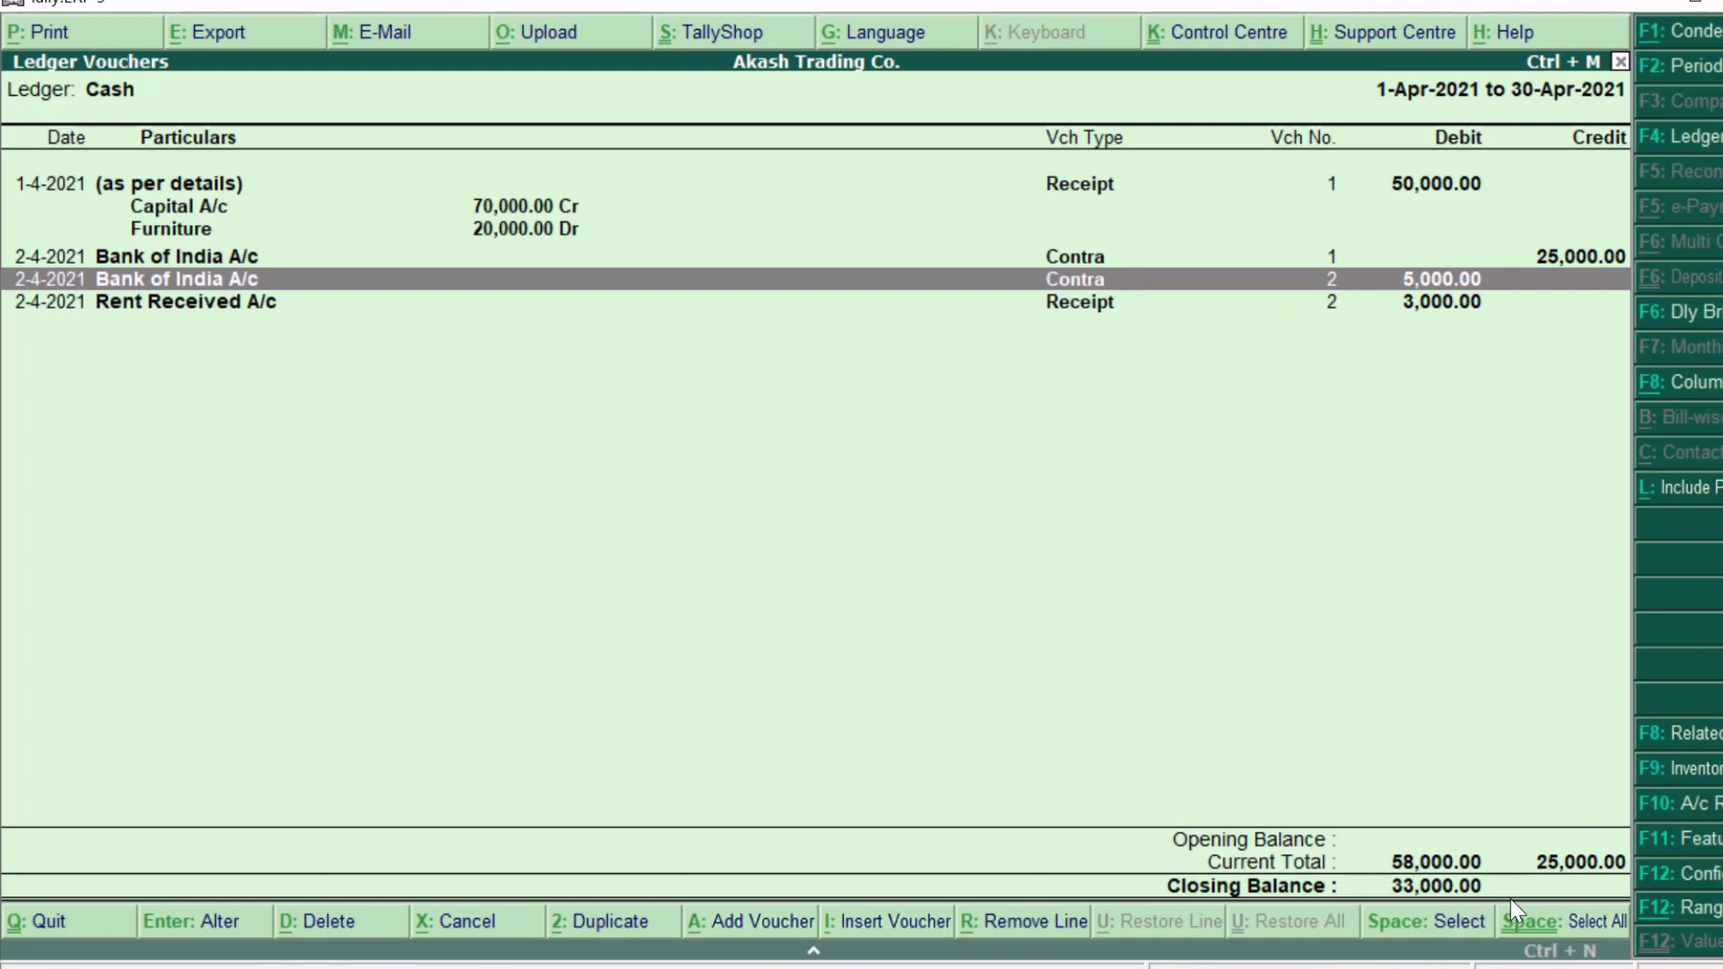
{"action": "key", "text": "Escape"}
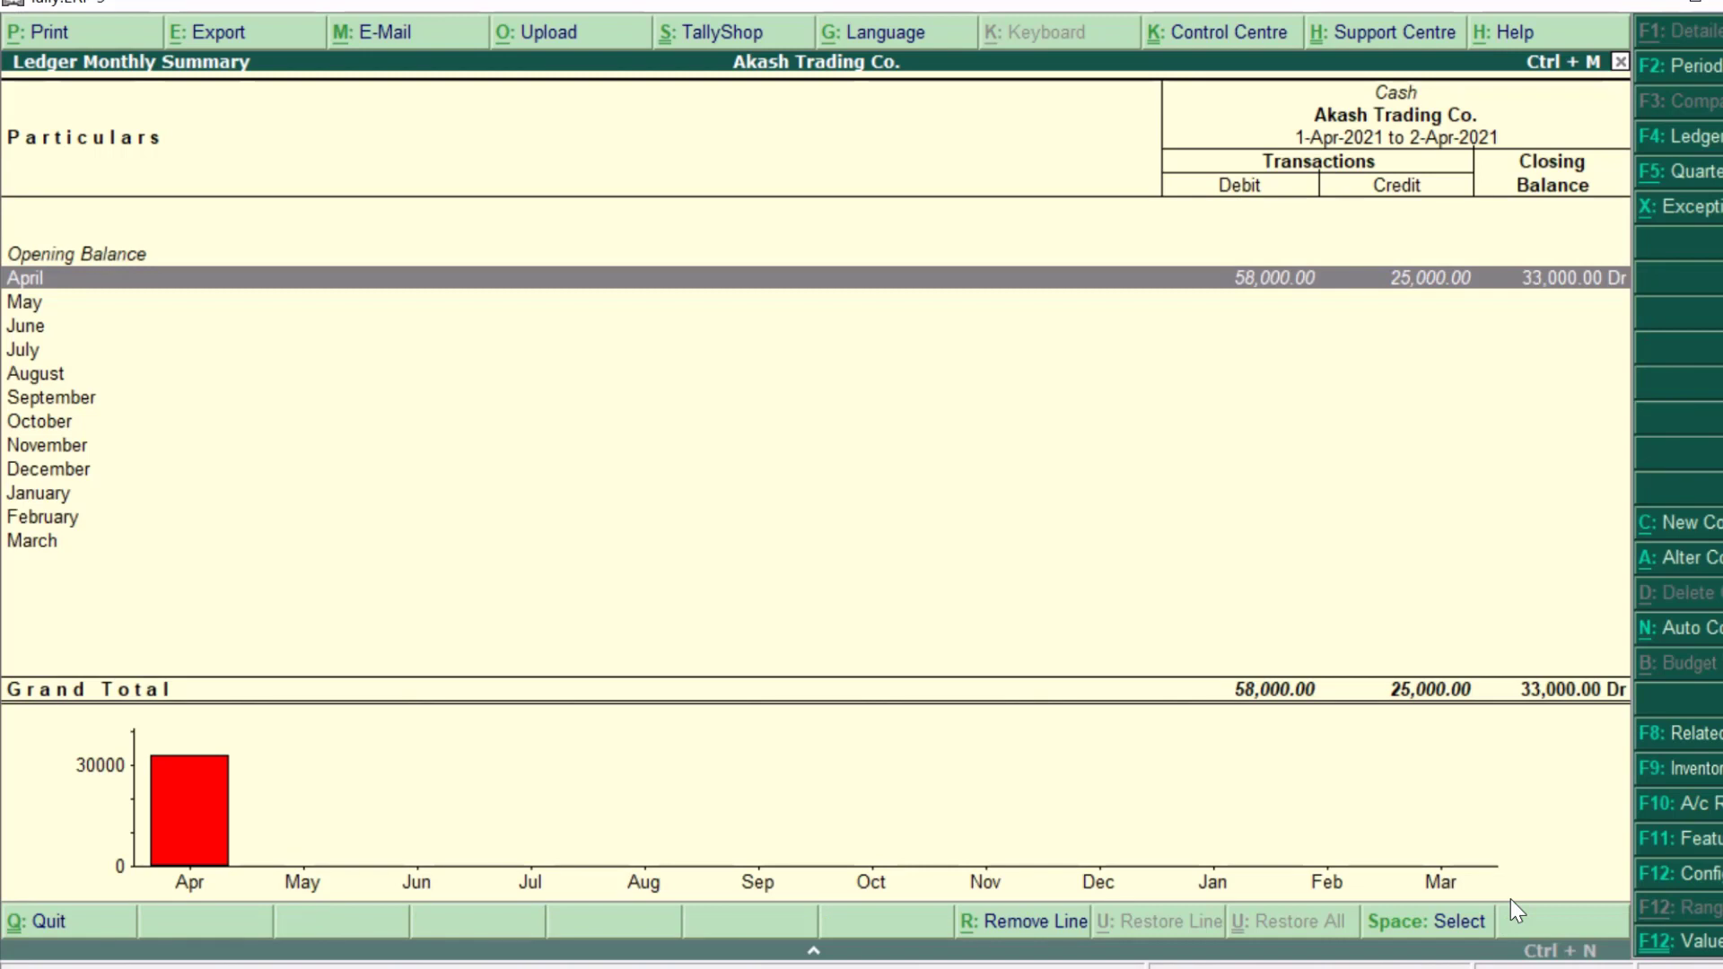
{"action": "key", "text": "Escape"}
{"action": "key", "text": "Escape"}
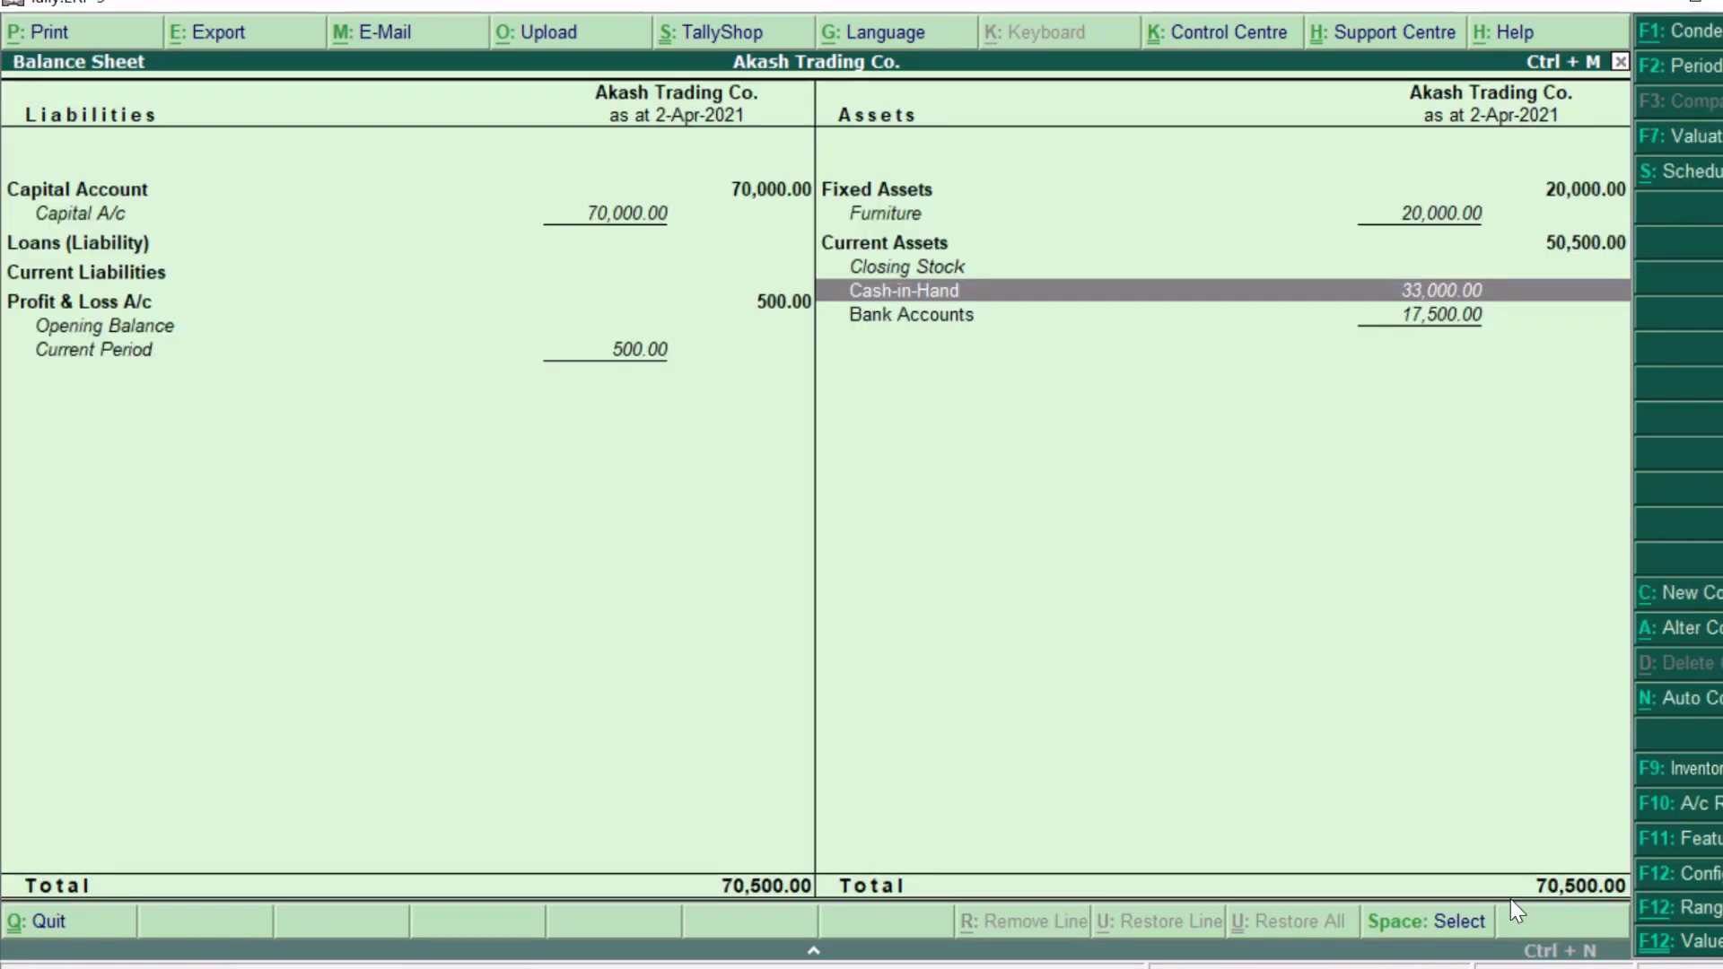
- Drill down from Bank Accounts to the April vouchers of Bank of India A/c
{"action": "key", "text": "Down"}
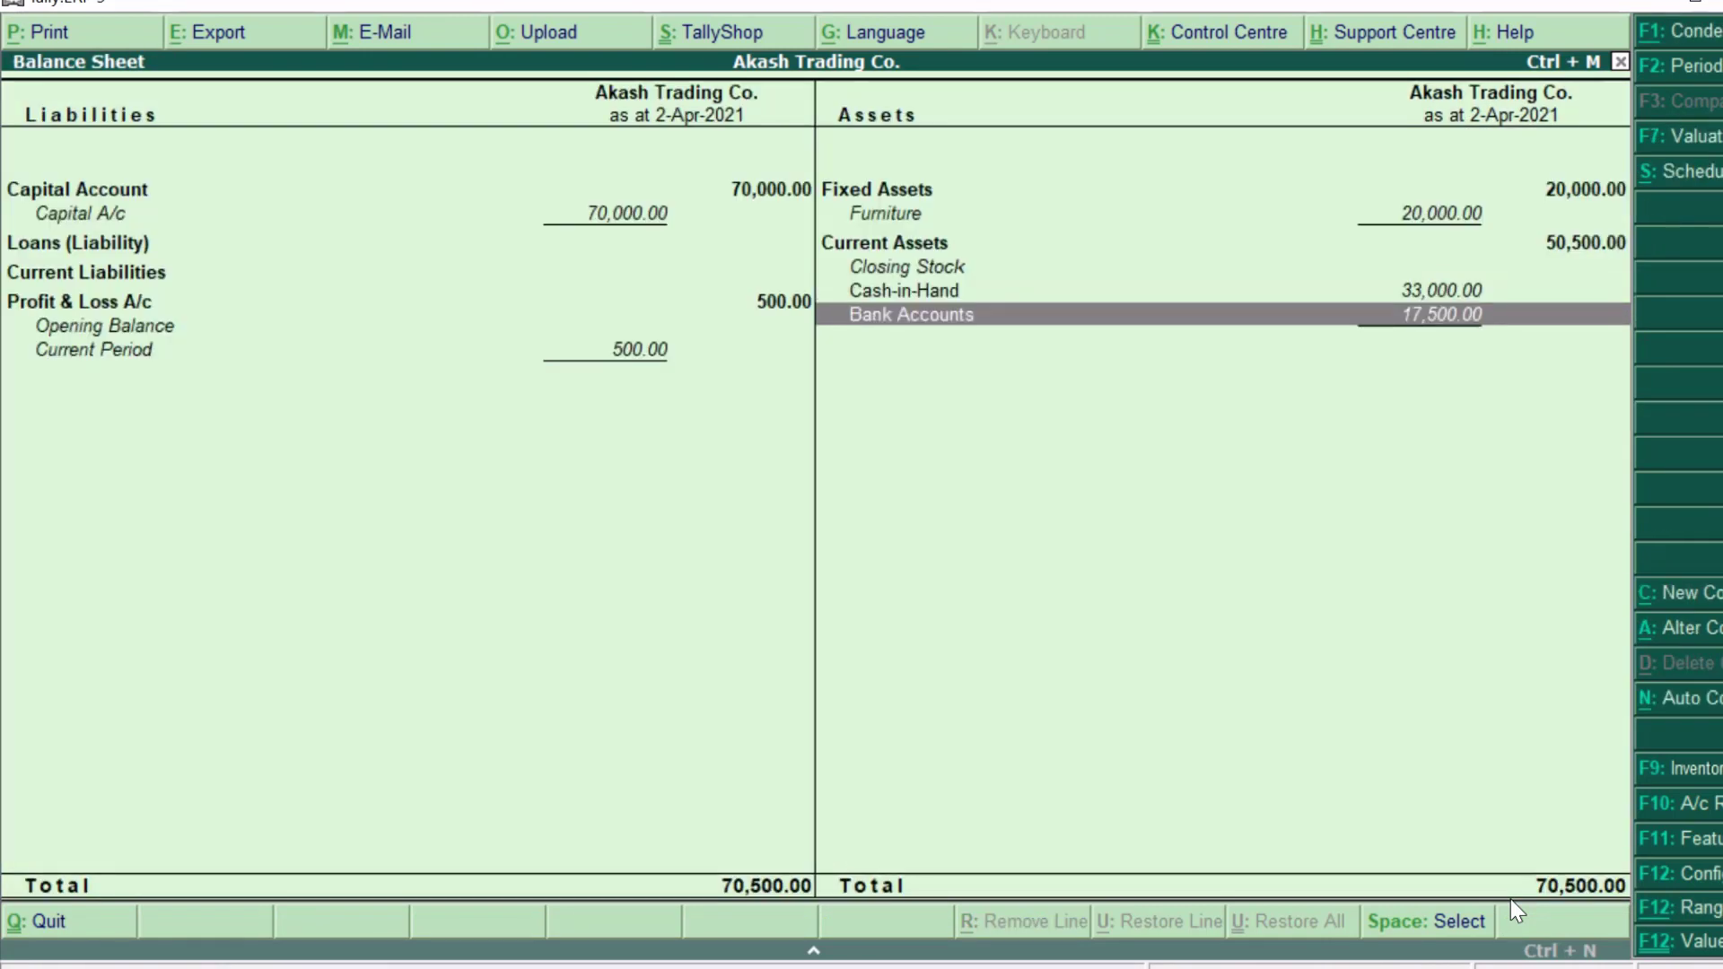
{"action": "key", "text": "Return"}
{"action": "key", "text": "Return"}
{"action": "key", "text": "Return"}
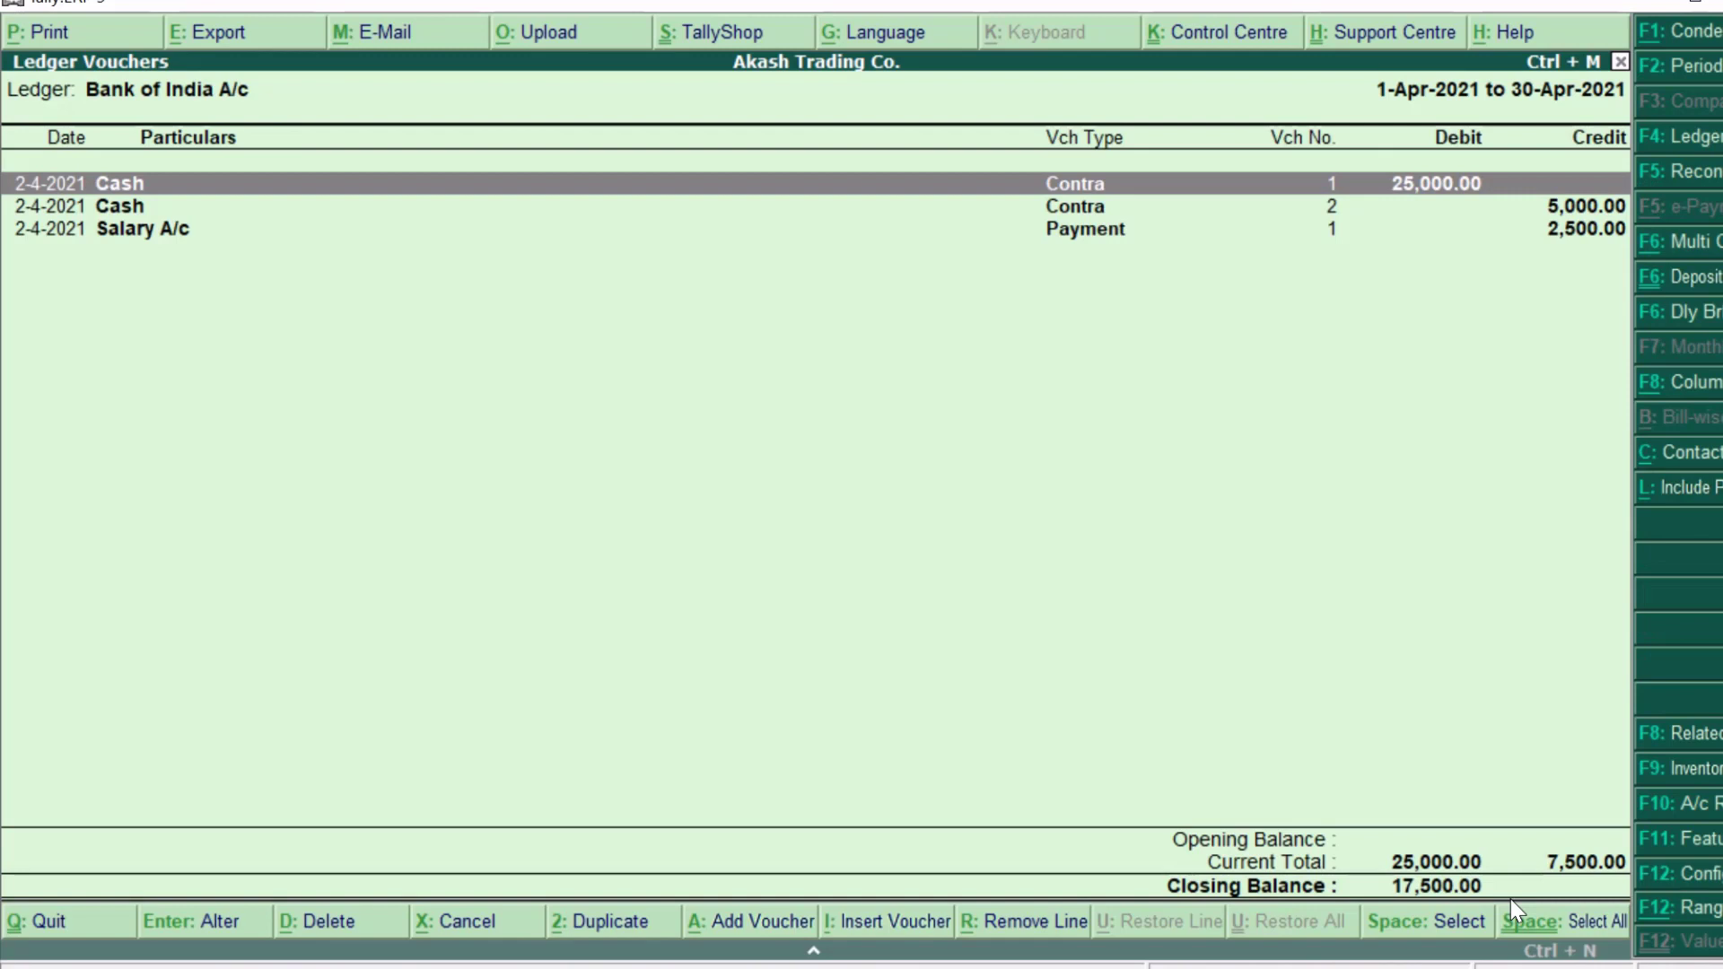
- Examine the Contra and Payment entries of Bank of India A/c and return to the Gateway of Tally
{"action": "key", "text": "Down"}
{"action": "key", "text": "Up"}
{"action": "key", "text": "Down"}
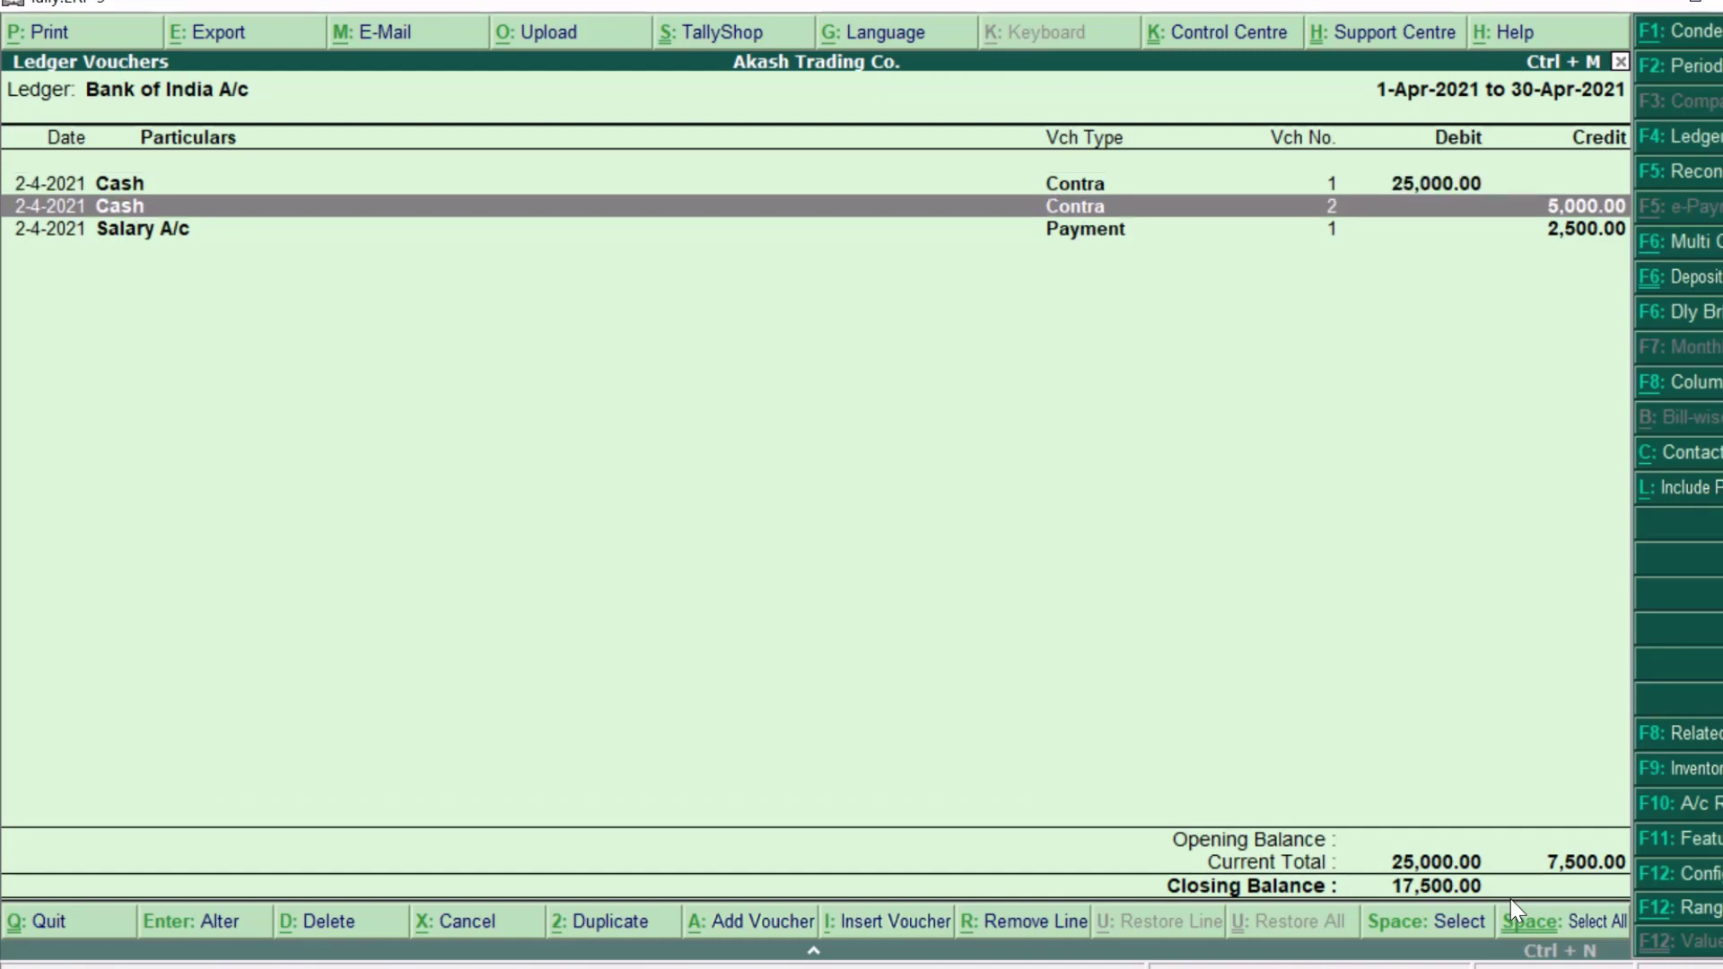
{"action": "key", "text": "Down"}
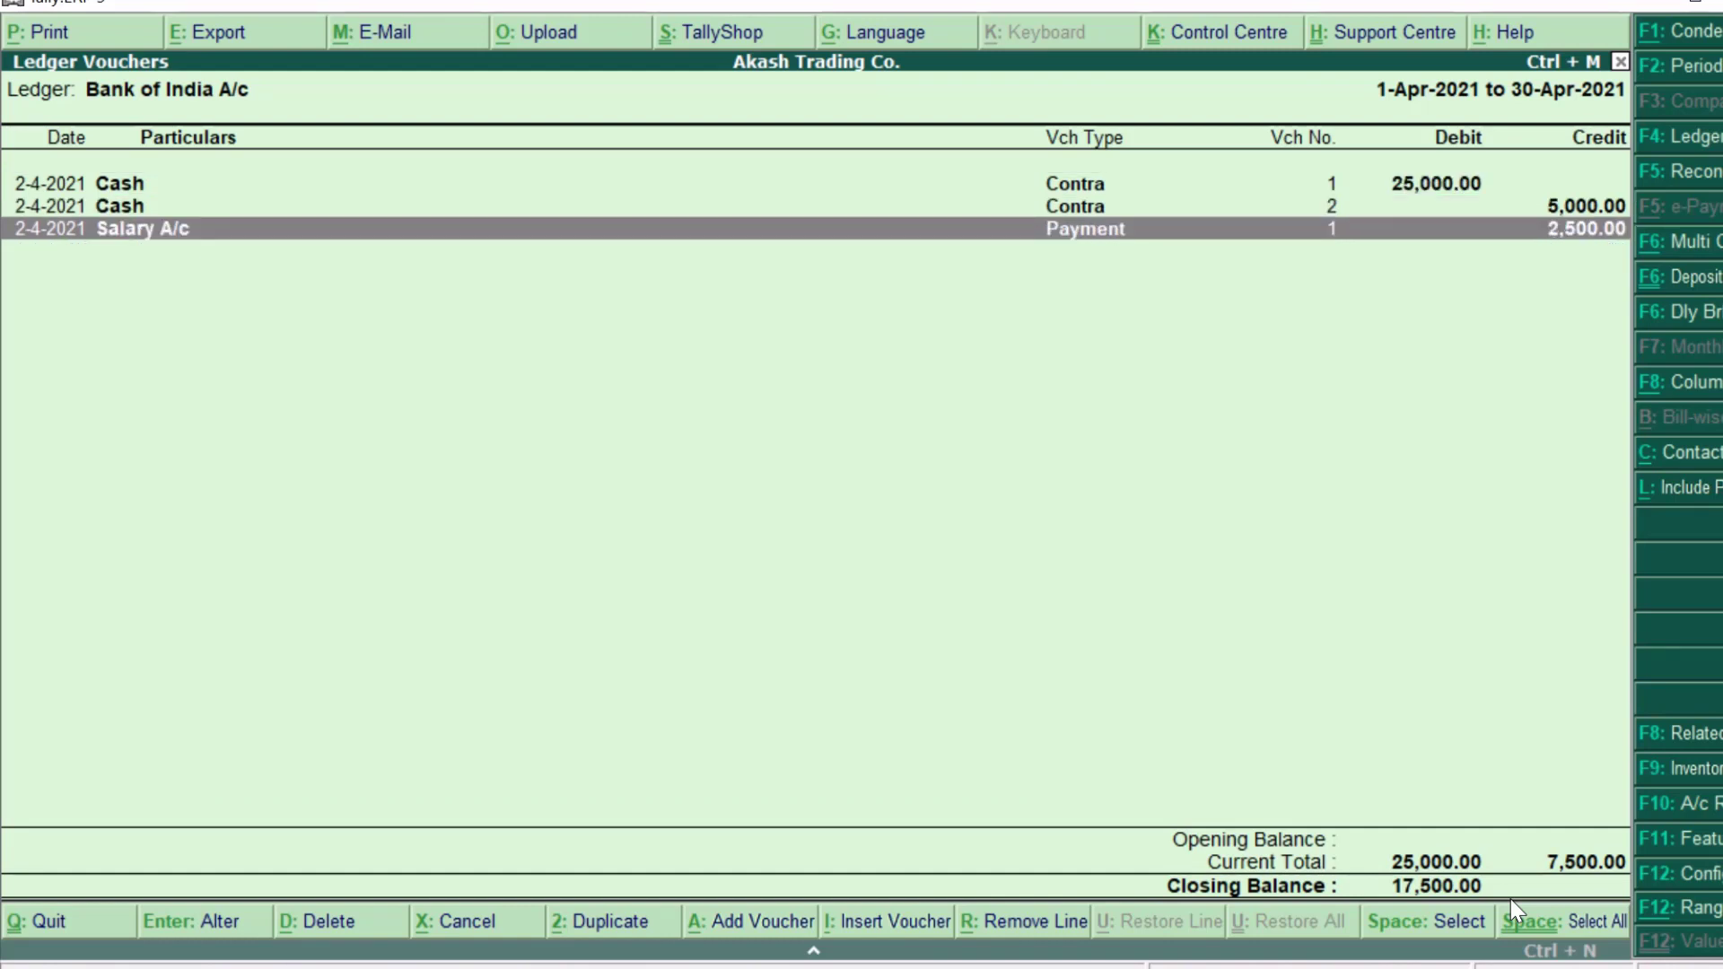
{"action": "key", "text": "Up"}
{"action": "key", "text": "Down"}
{"action": "key", "text": "Up"}
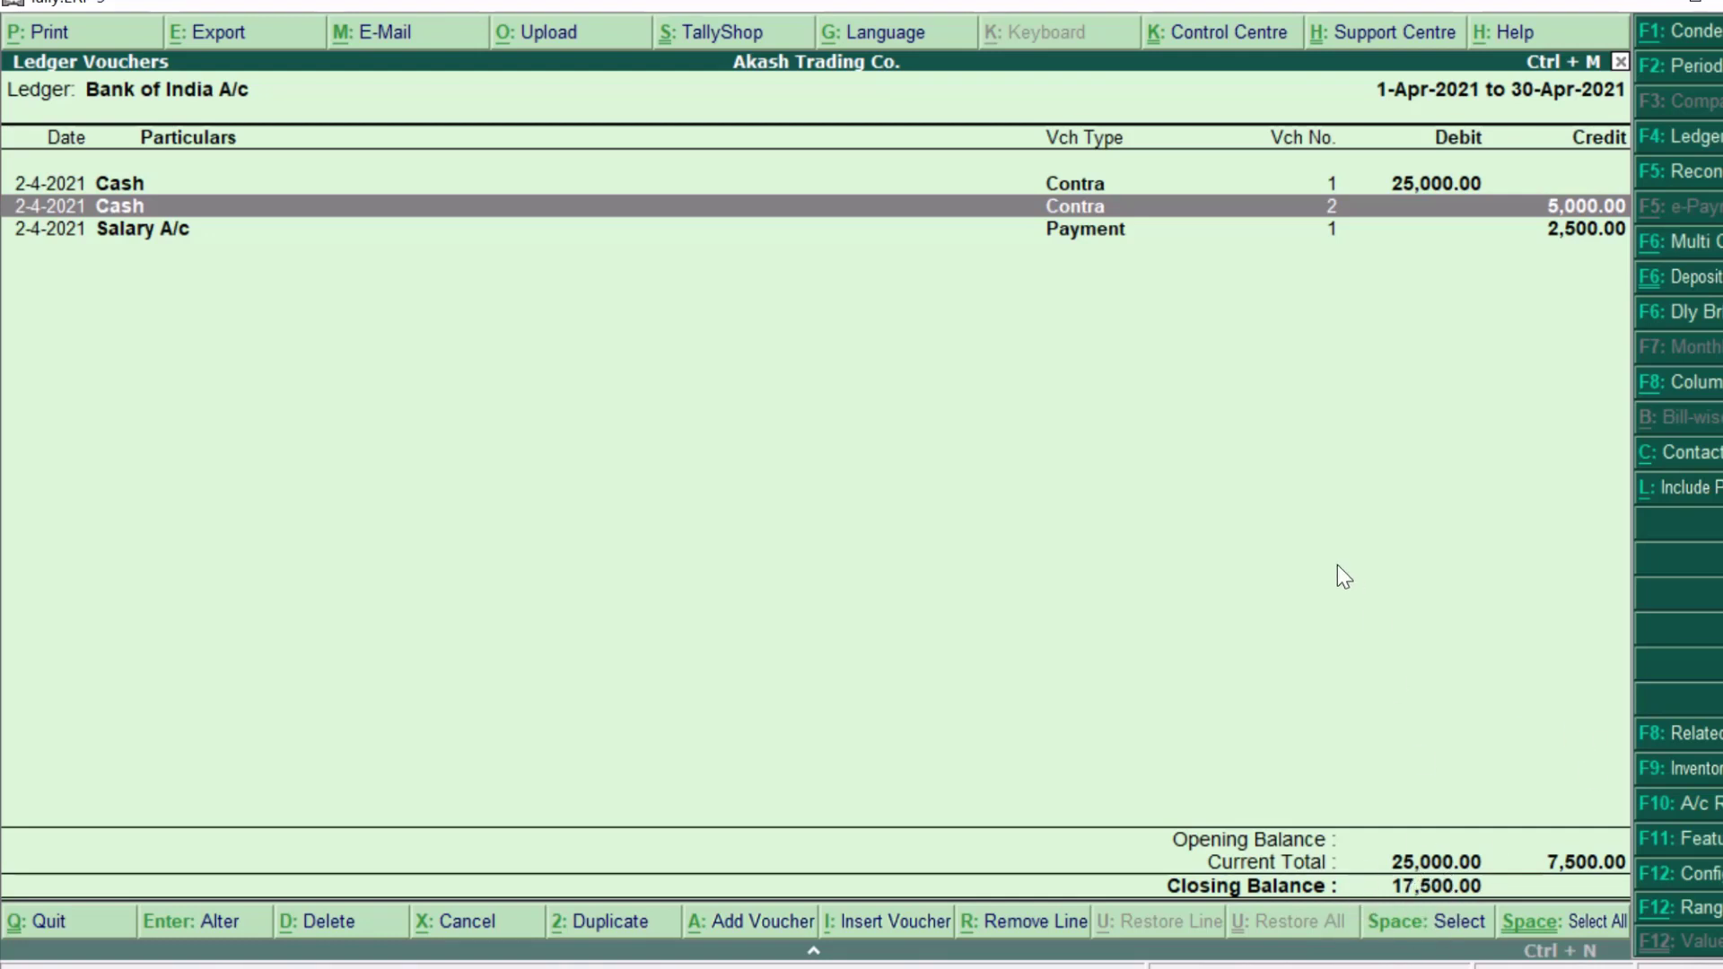
{"action": "key", "text": "Escape"}
{"action": "key", "text": "Escape"}
{"action": "key", "text": "Escape"}
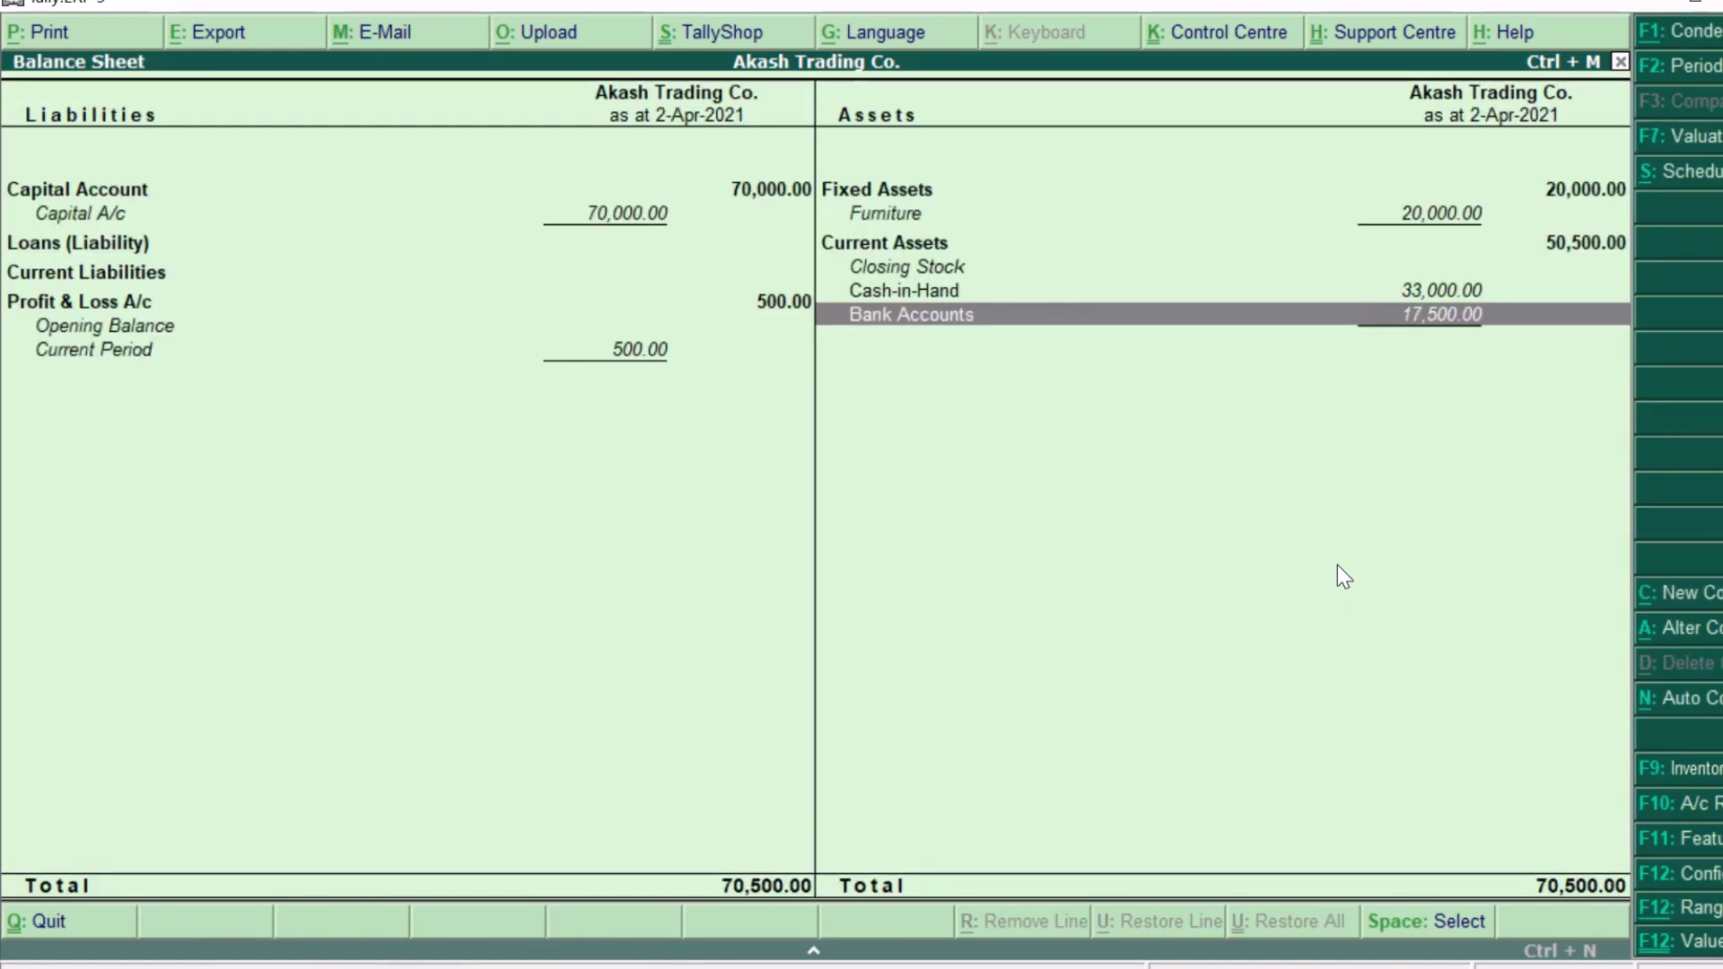
{"action": "key", "text": "Escape"}
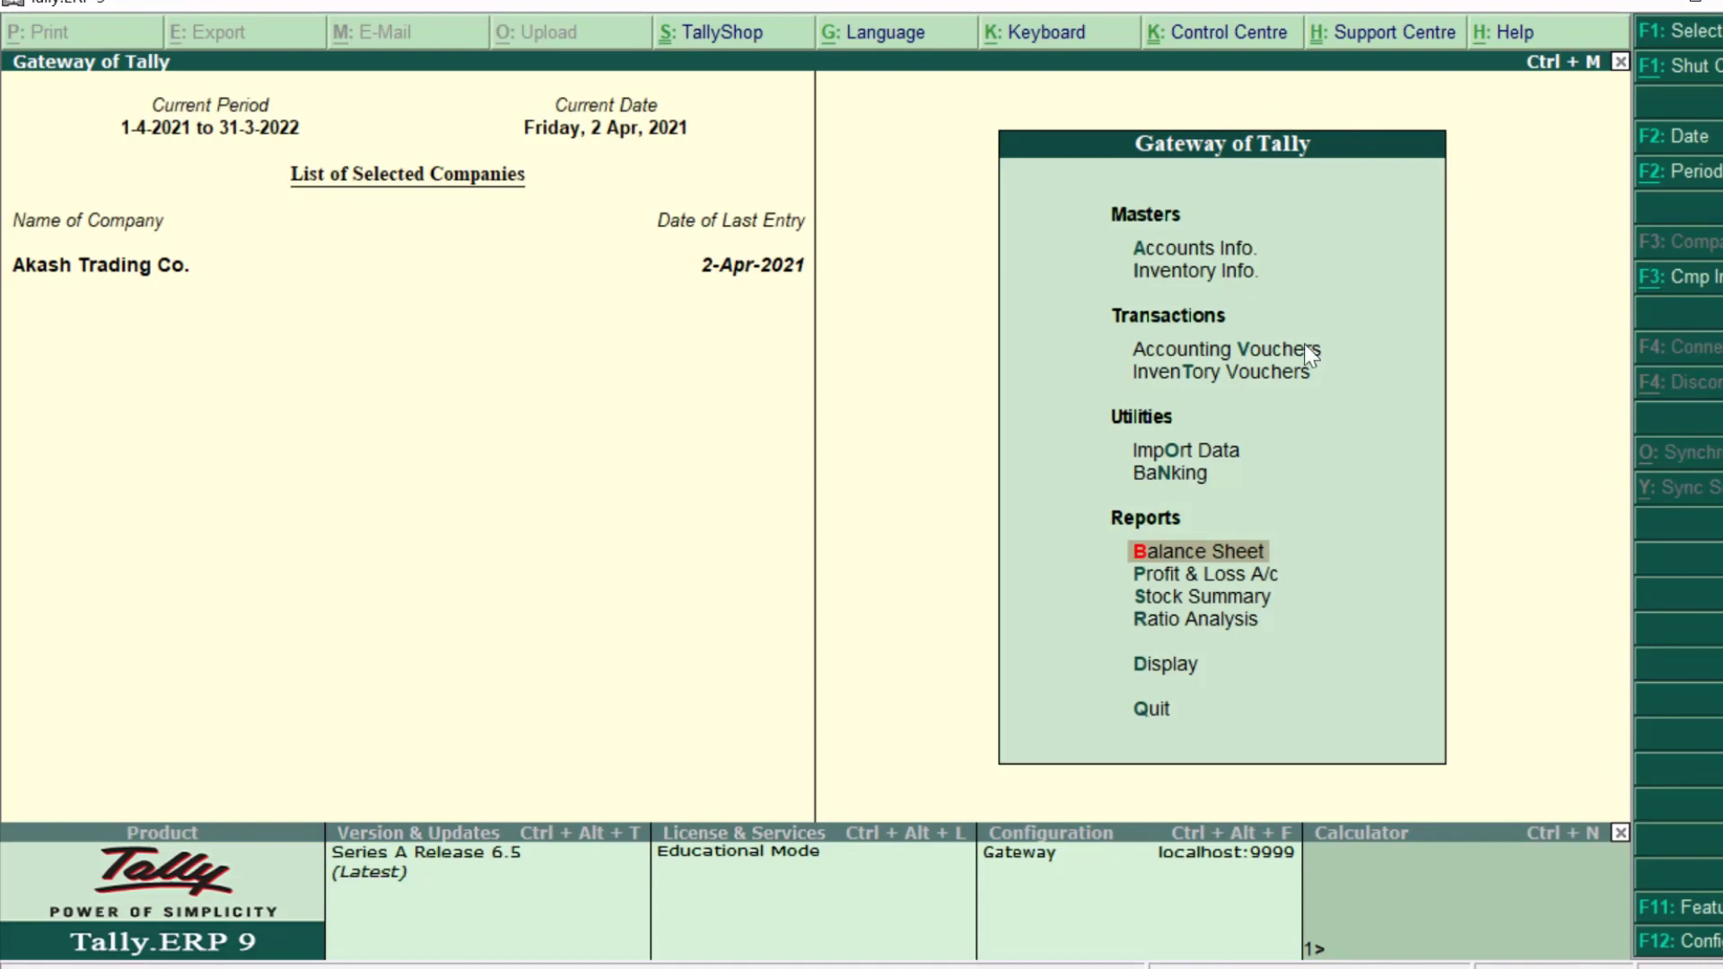
- Try to display the Trial Balance report
{"action": "key", "text": "Down"}
{"action": "key", "text": "Down"}
{"action": "key", "text": "Down"}
{"action": "key", "text": "Down"}
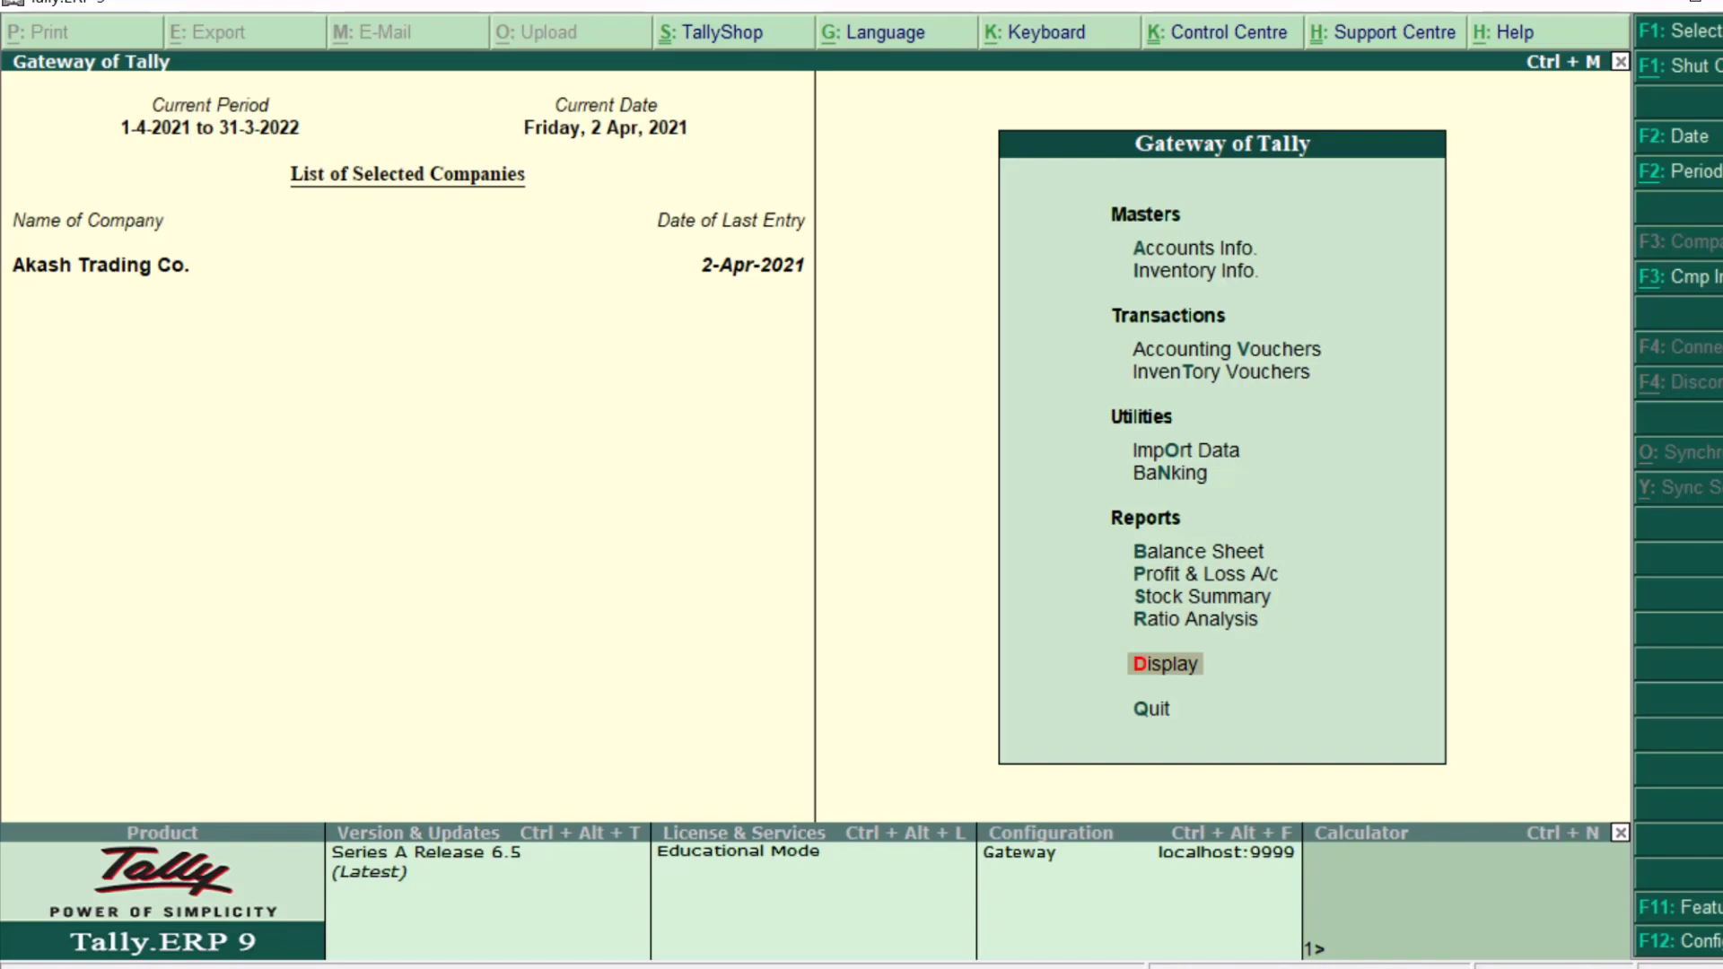
{"action": "key", "text": "Return"}
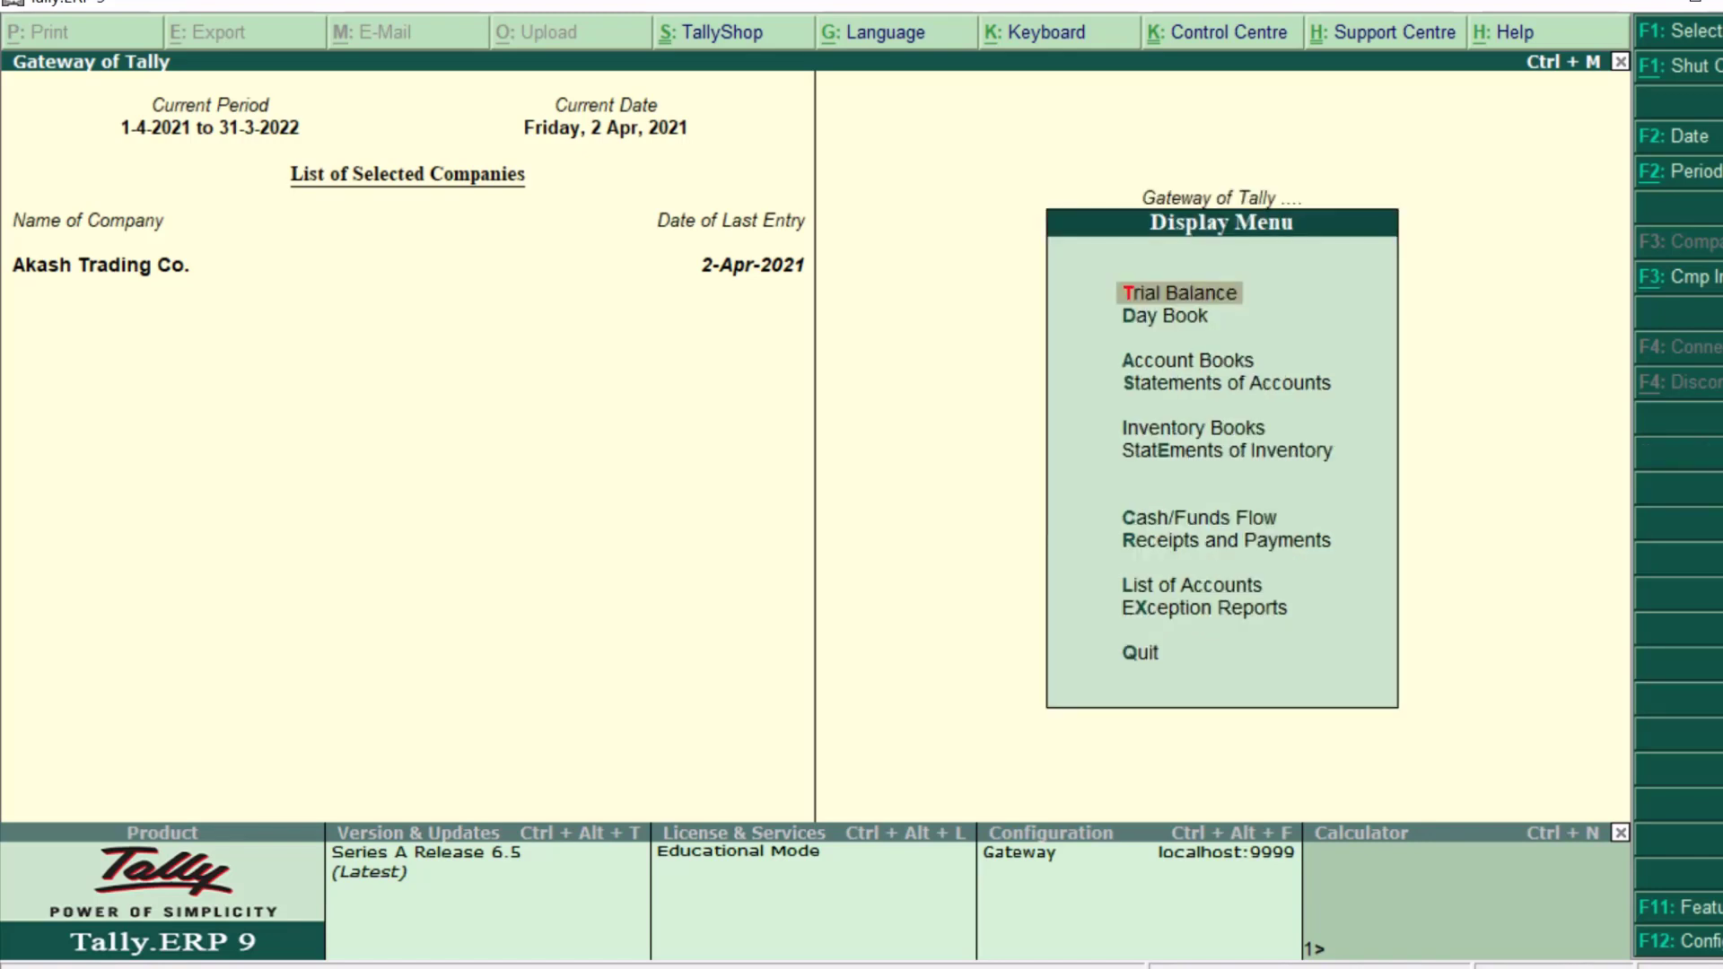
{"action": "key", "text": "Return"}
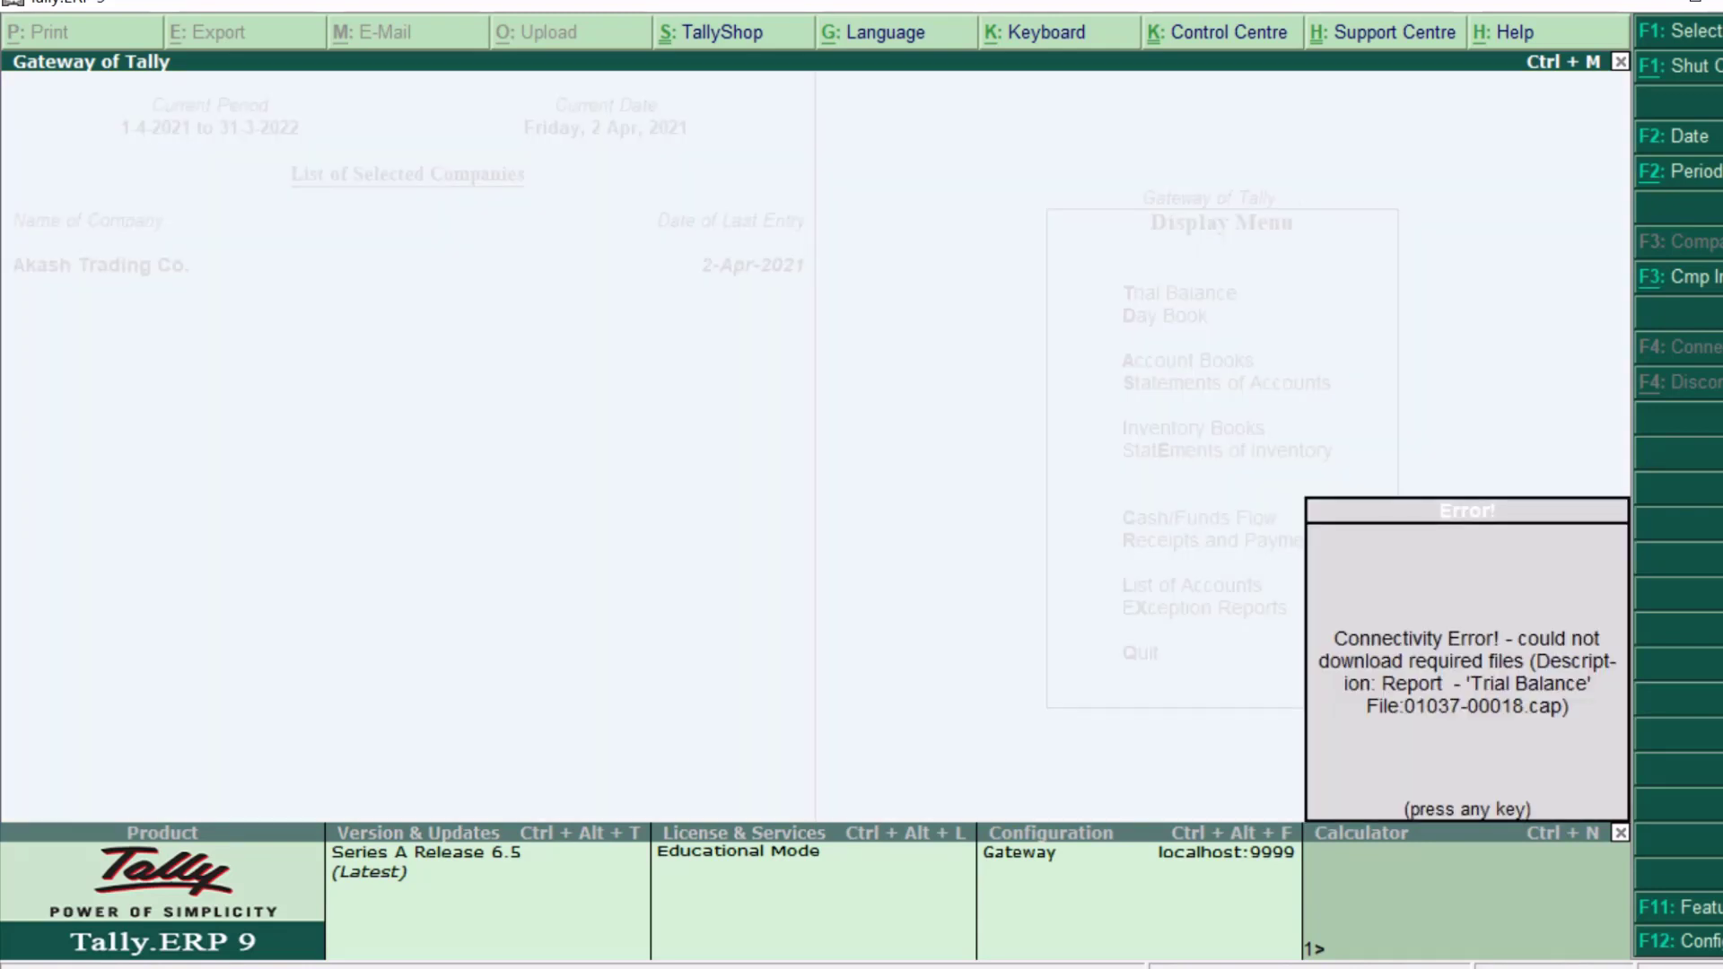
{"action": "key", "text": "Escape"}
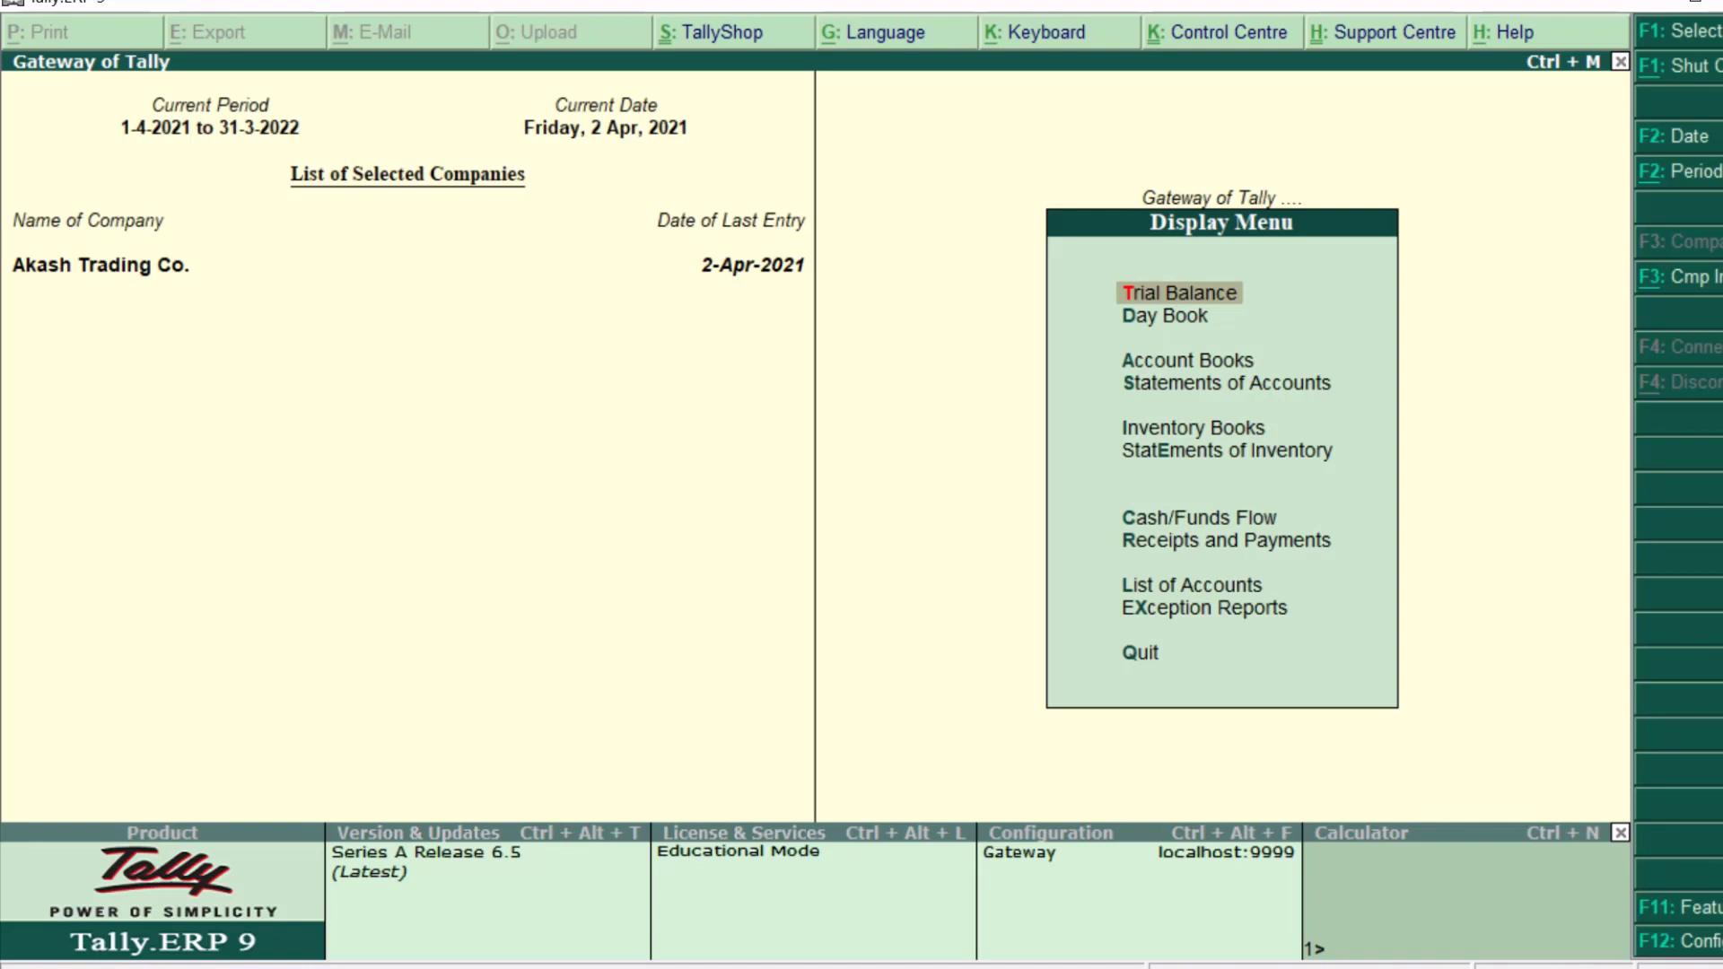
- Look through the Display reports and open the Account Books at the Ledger report
{"action": "key", "text": "Down"}
{"action": "key", "text": "Down"}
{"action": "key", "text": "Down"}
{"action": "key", "text": "Down"}
{"action": "key", "text": "Down"}
{"action": "key", "text": "Down"}
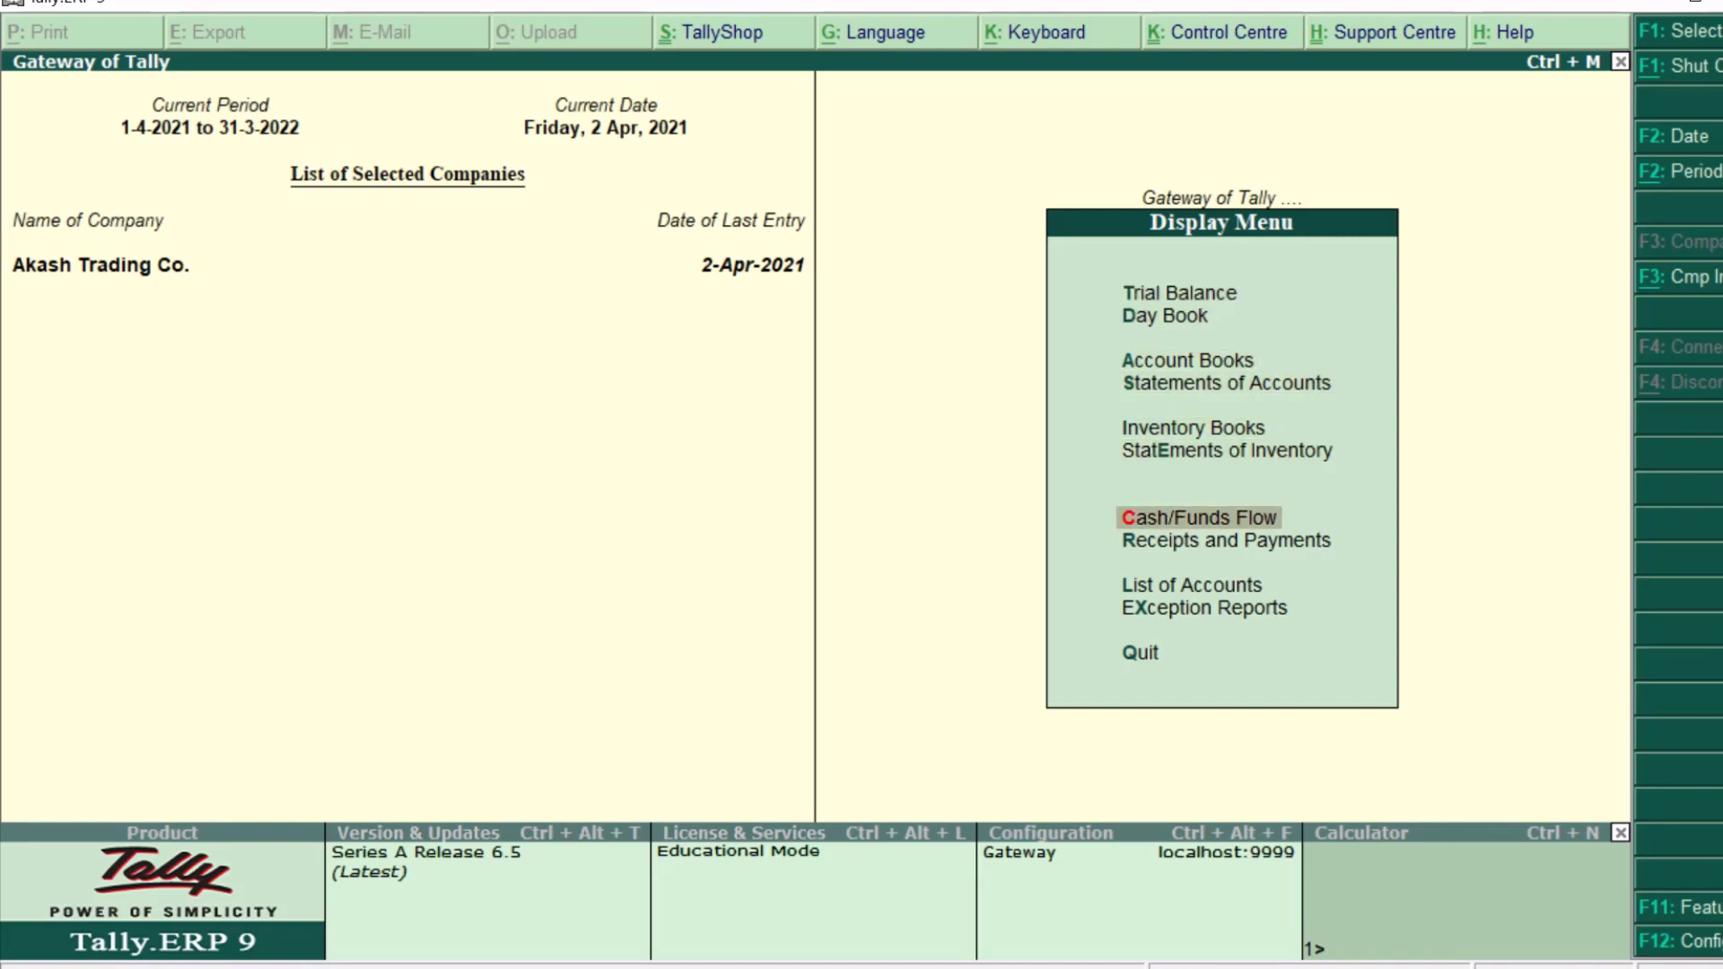
{"action": "key", "text": "Up"}
{"action": "key", "text": "Up"}
{"action": "key", "text": "Up"}
{"action": "key", "text": "Up"}
{"action": "key", "text": "Return"}
{"action": "key", "text": "Down"}
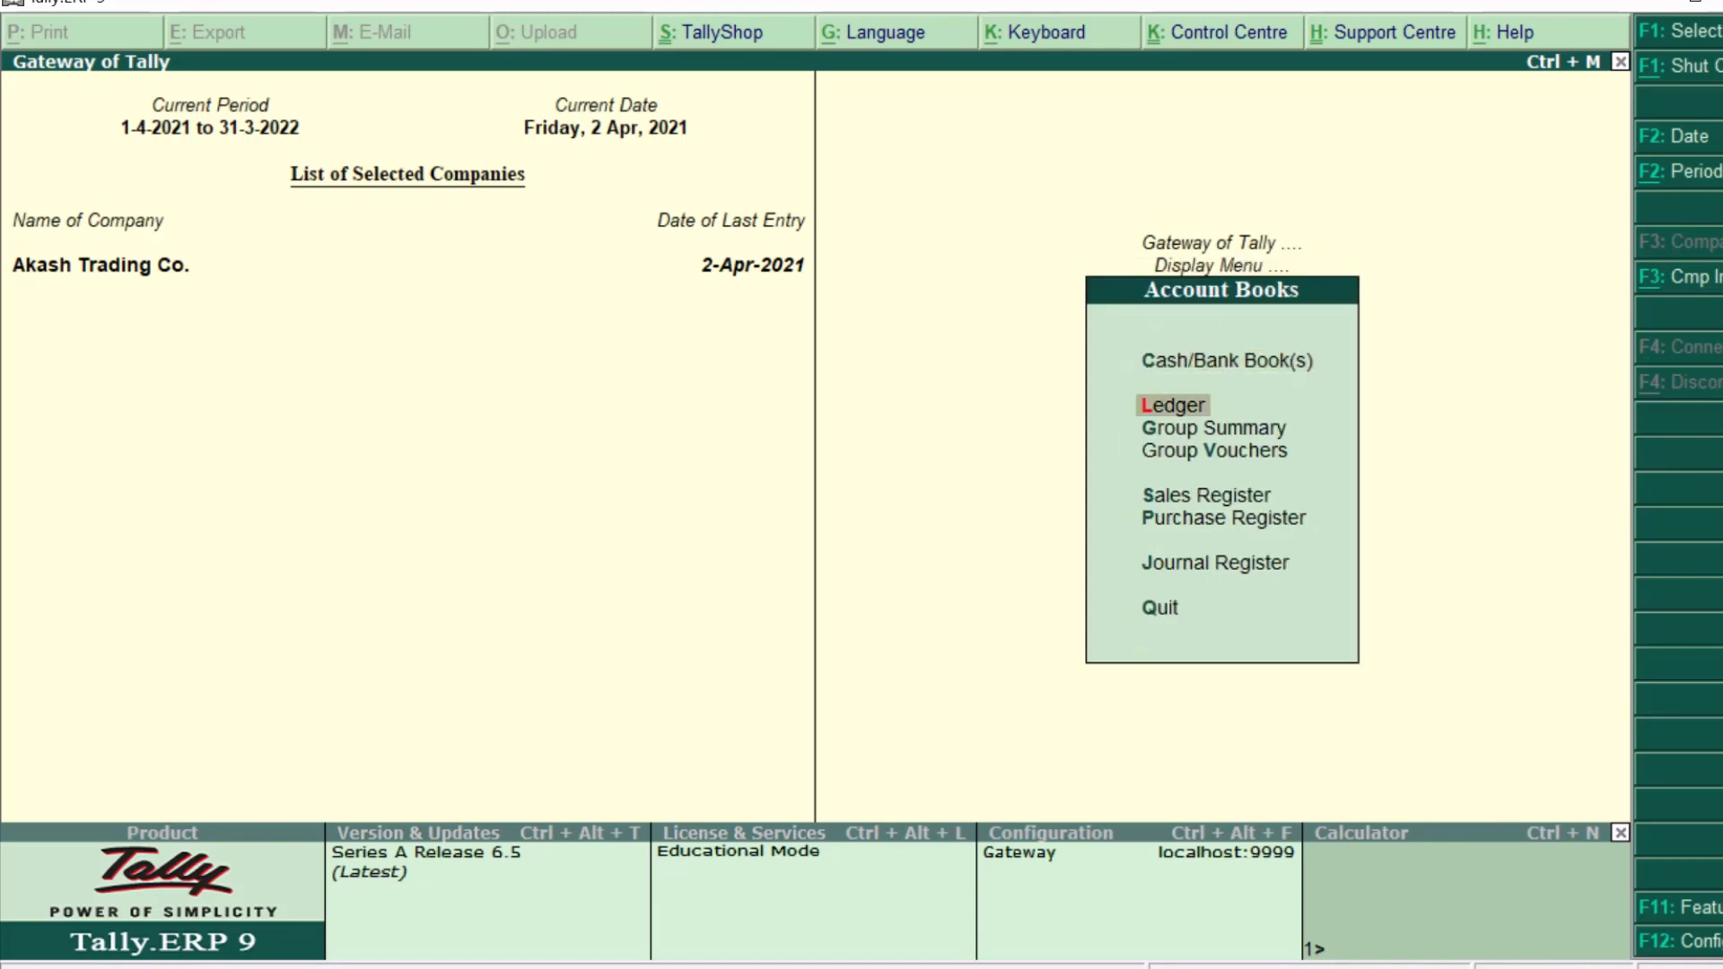
- Display the ledger vouchers of Salary A/c and return to the Gateway of Tally
{"action": "key", "text": "Return"}
{"action": "key", "text": "Down"}
{"action": "key", "text": "Down"}
{"action": "key", "text": "Down"}
{"action": "key", "text": "Down"}
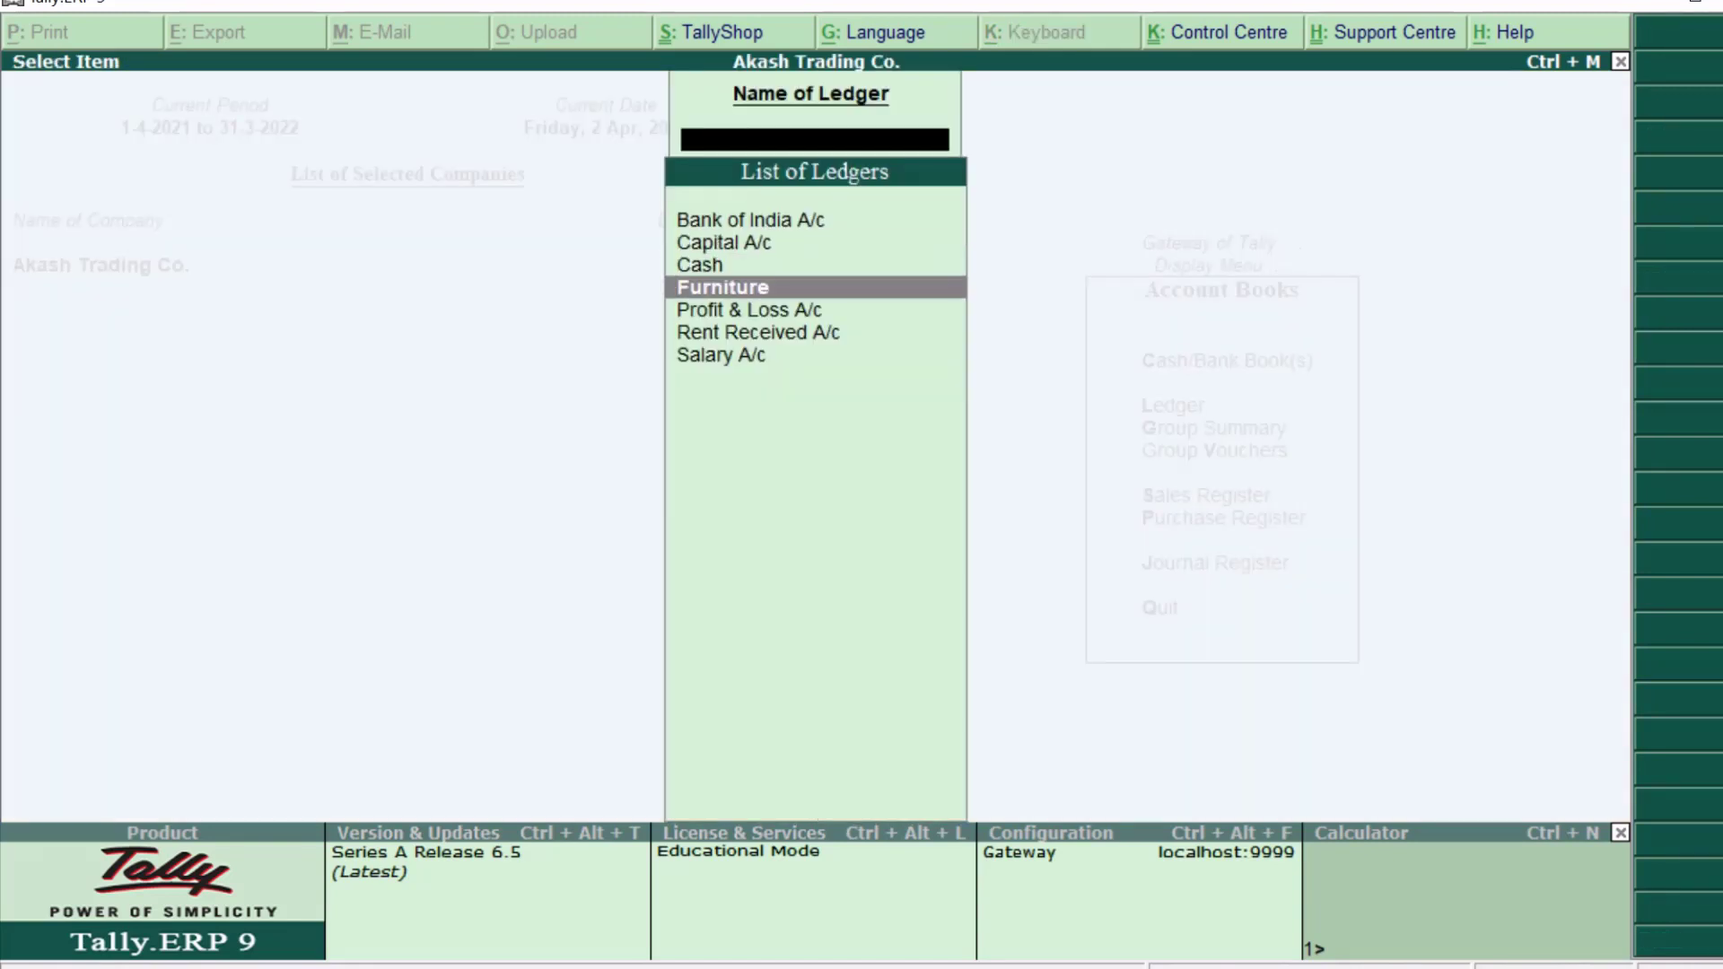
{"action": "key", "text": "Down"}
{"action": "key", "text": "Down"}
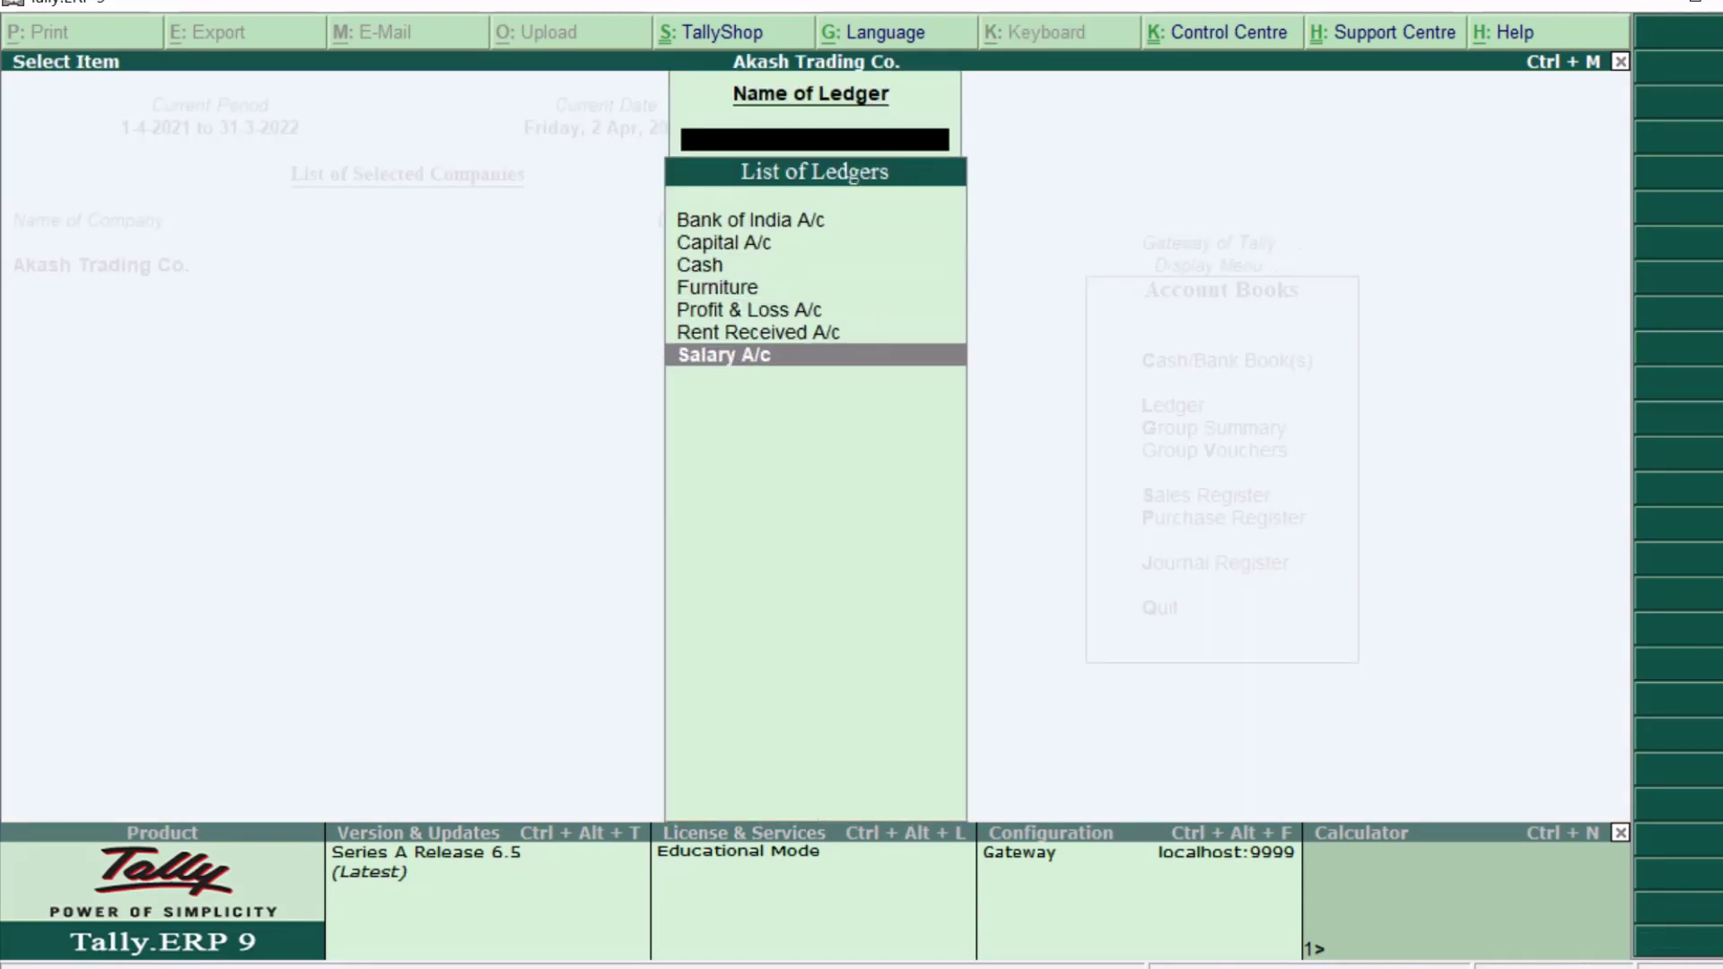
{"action": "key", "text": "Return"}
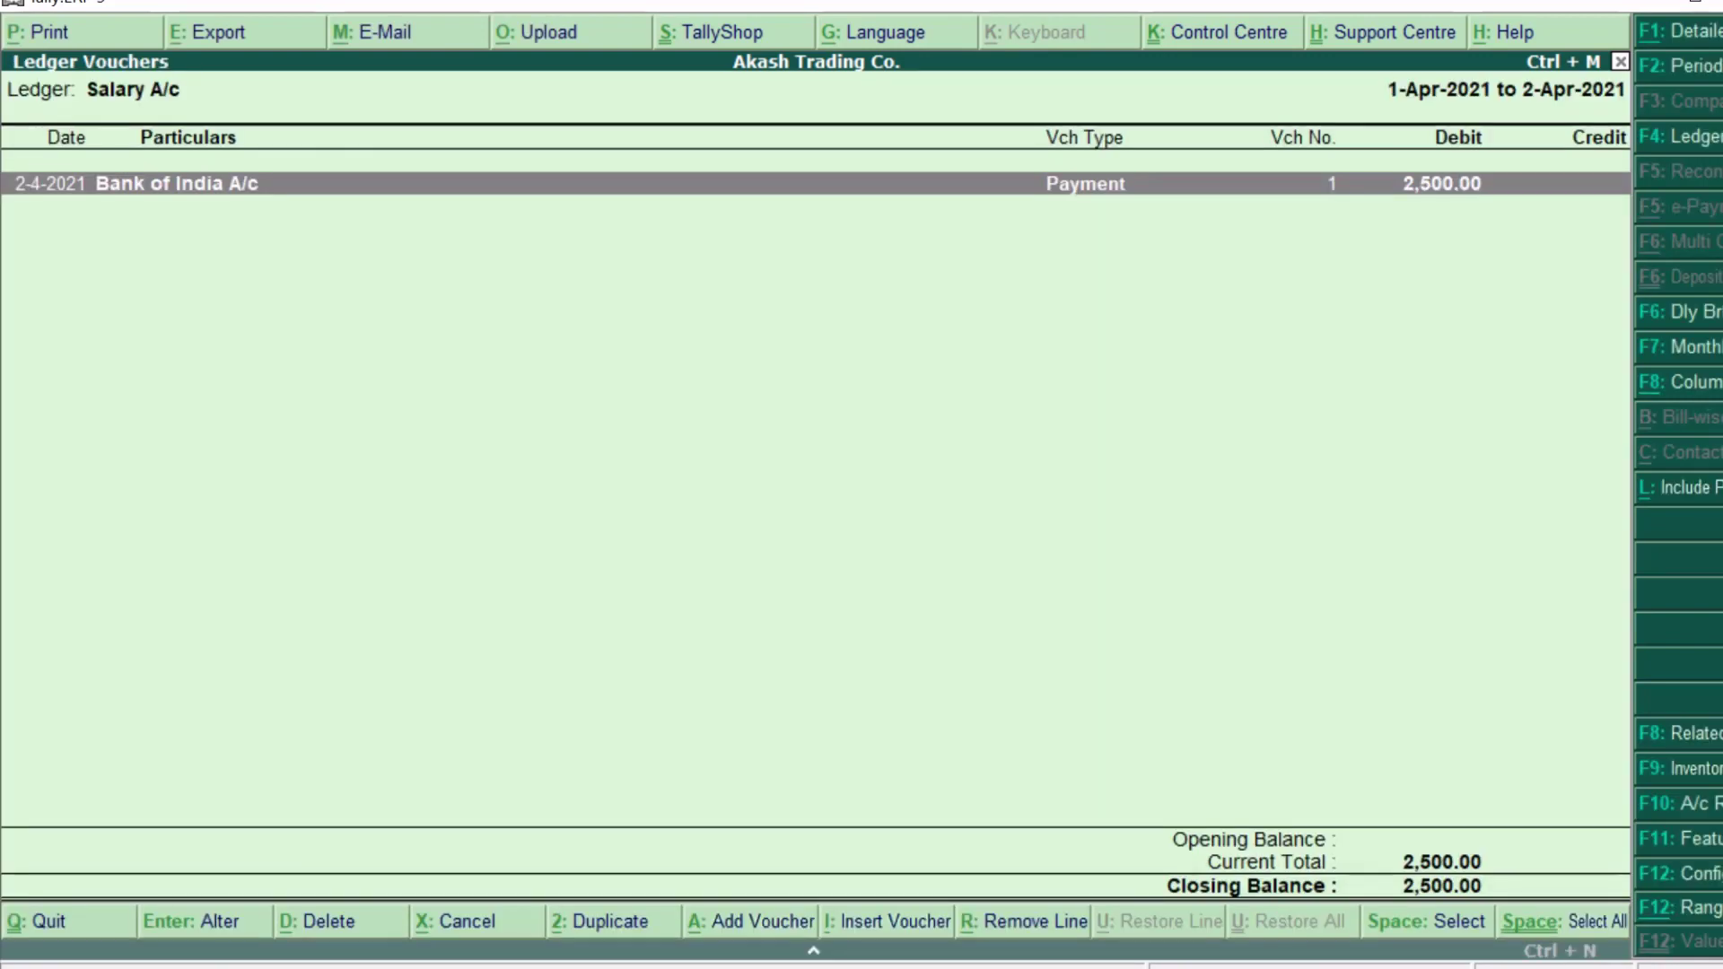
{"action": "key", "text": "Escape"}
{"action": "key", "text": "Escape"}
{"action": "key", "text": "Escape"}
{"action": "key", "text": "Escape"}
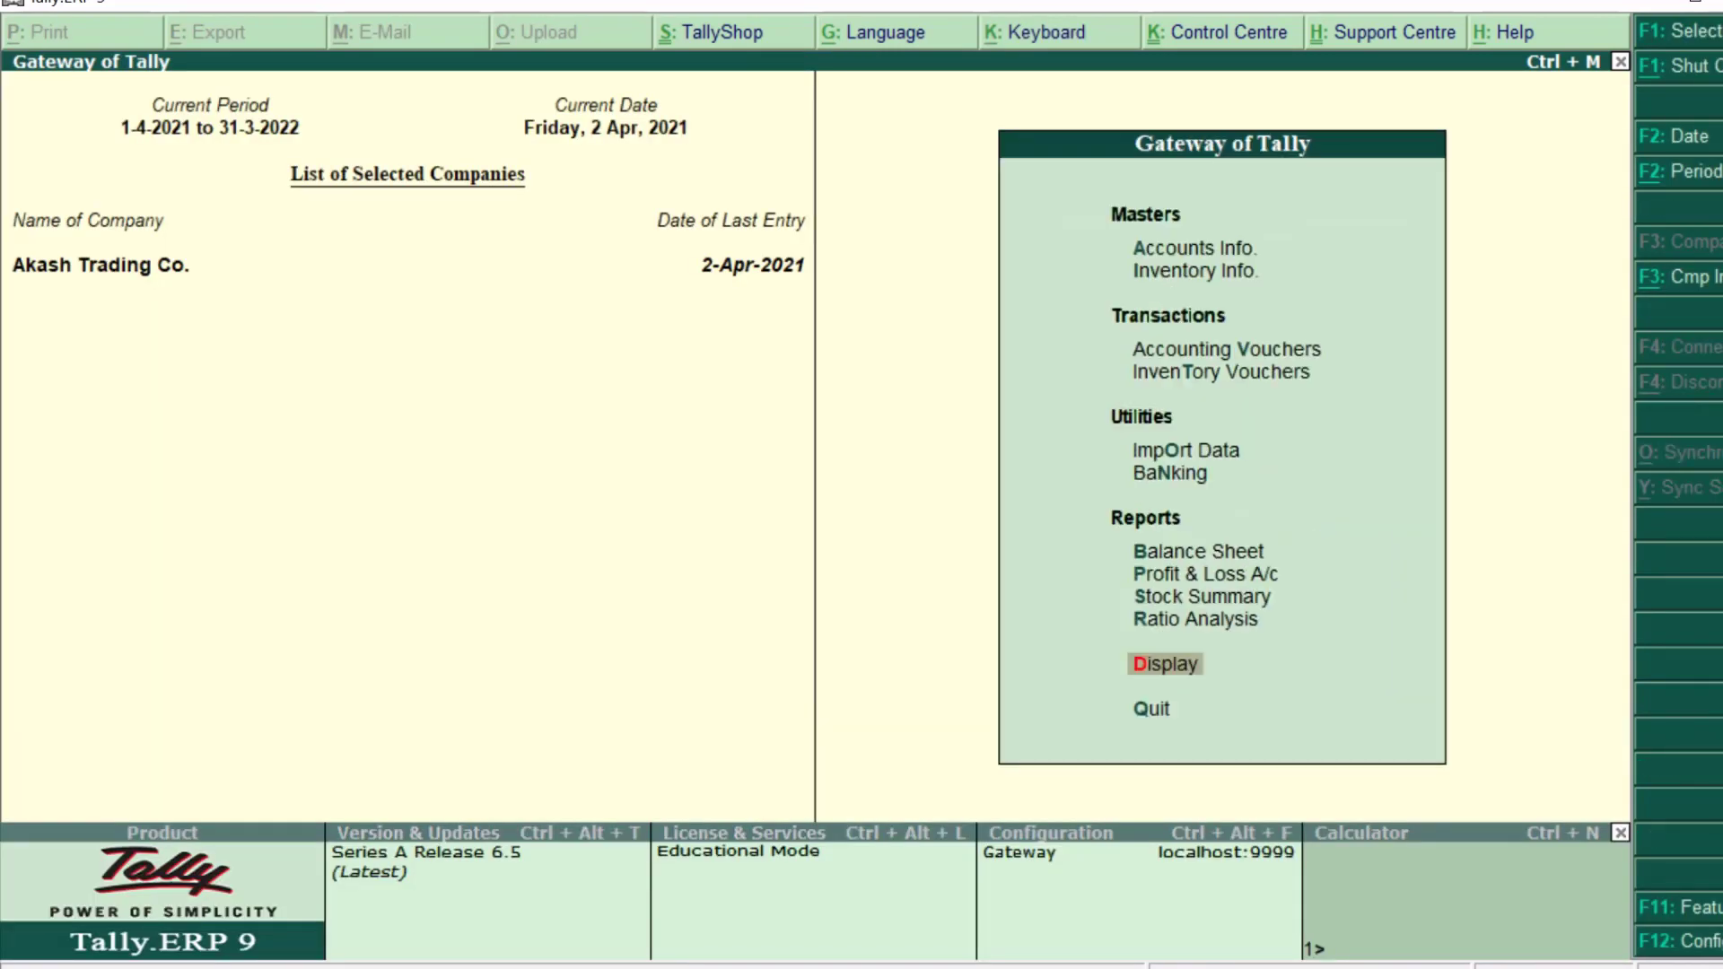
{"action": "key", "text": "Up"}
{"action": "key", "text": "Up"}
{"action": "key", "text": "Up"}
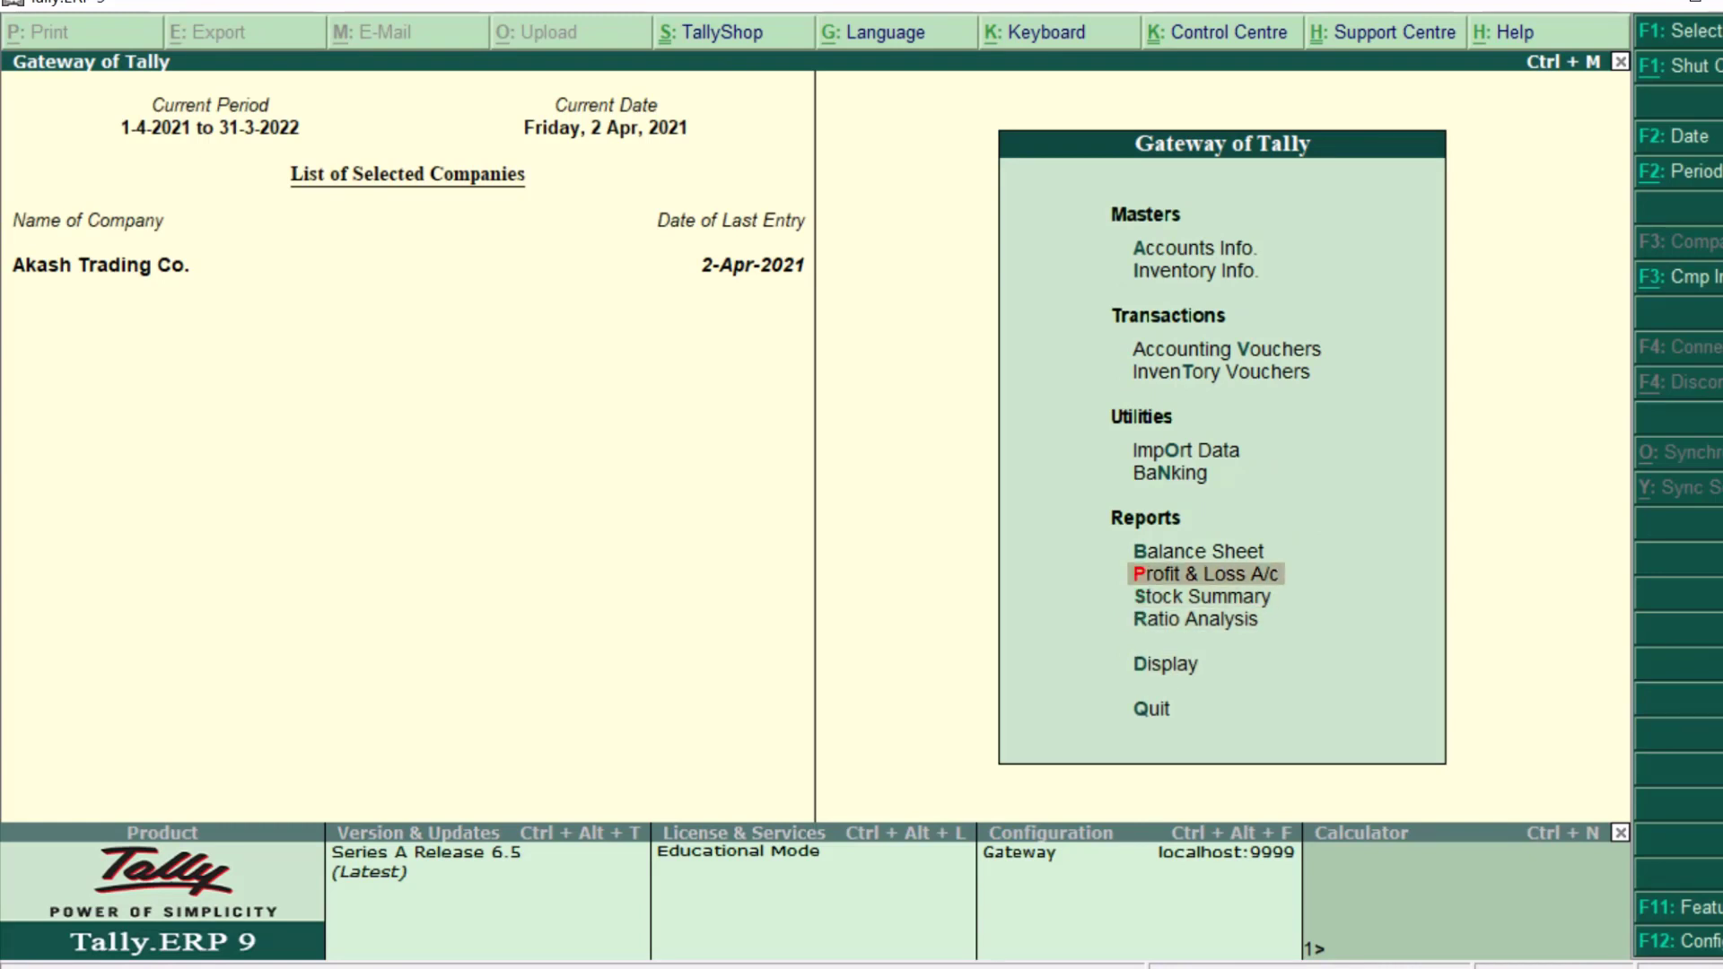
{"action": "key", "text": "Up"}
{"action": "key", "text": "Down"}
{"action": "key", "text": "Down"}
{"action": "key", "text": "Down"}
{"action": "key", "text": "Down"}
{"action": "key", "text": "Down"}
{"action": "key", "text": "Up"}
- Display the Day Book report of Akash Trading Co
{"action": "key", "text": "Return"}
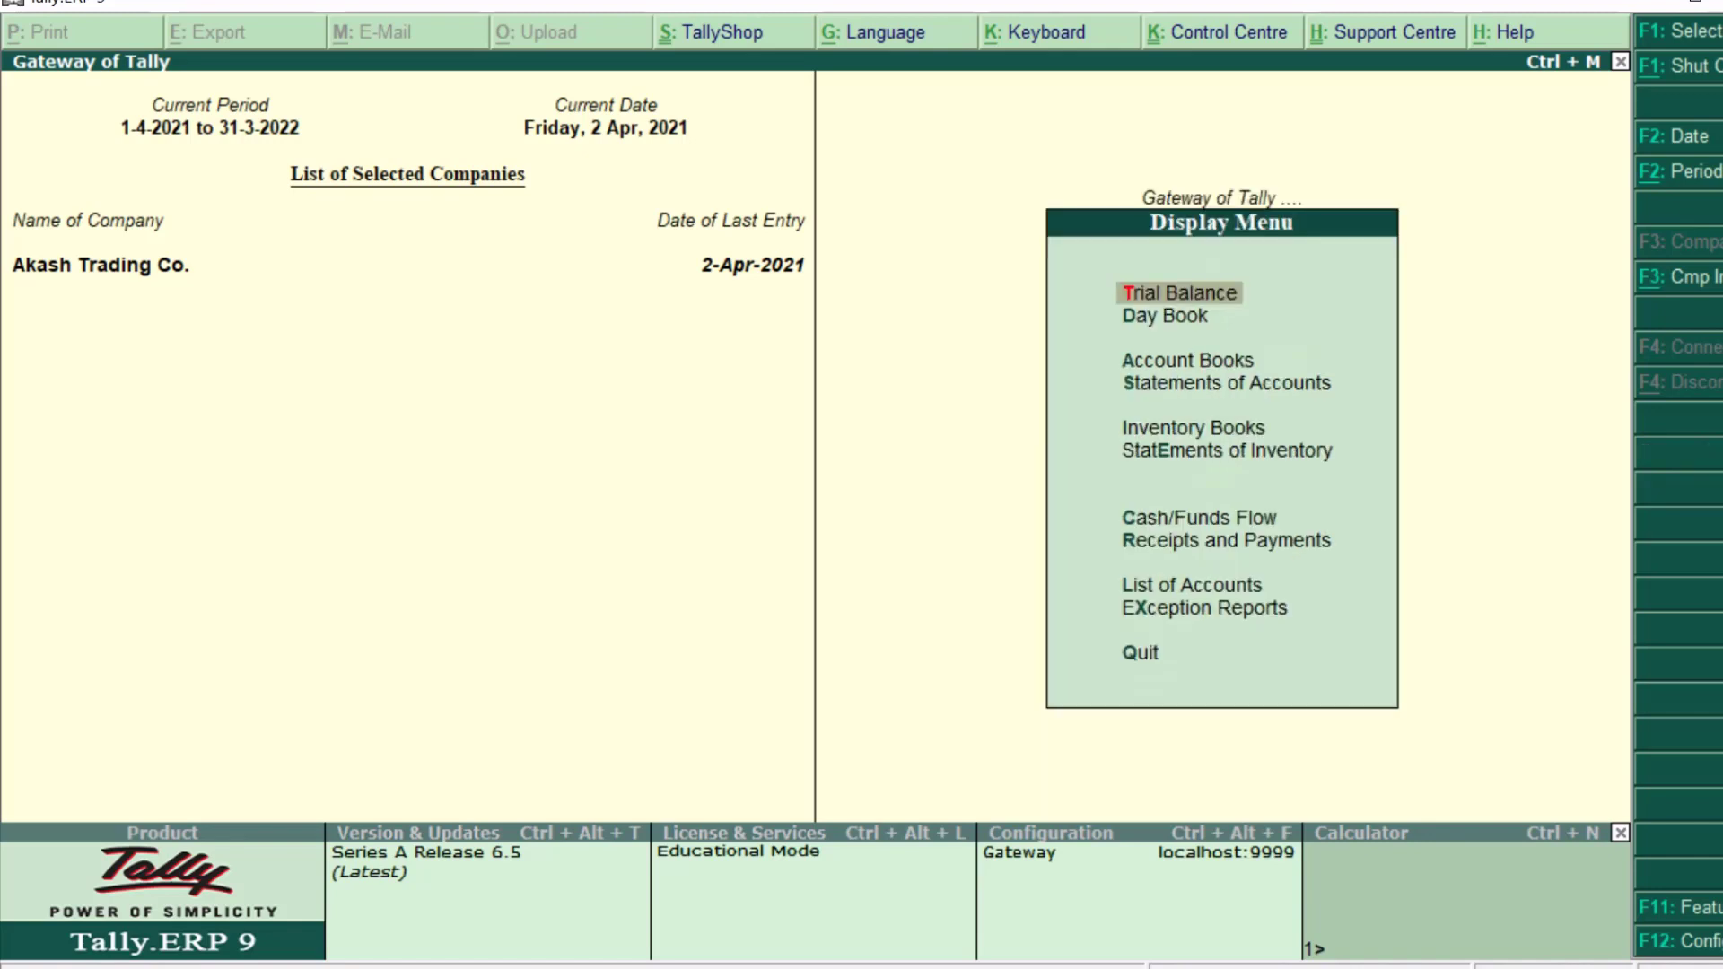
{"action": "key", "text": "Down"}
{"action": "key", "text": "Down"}
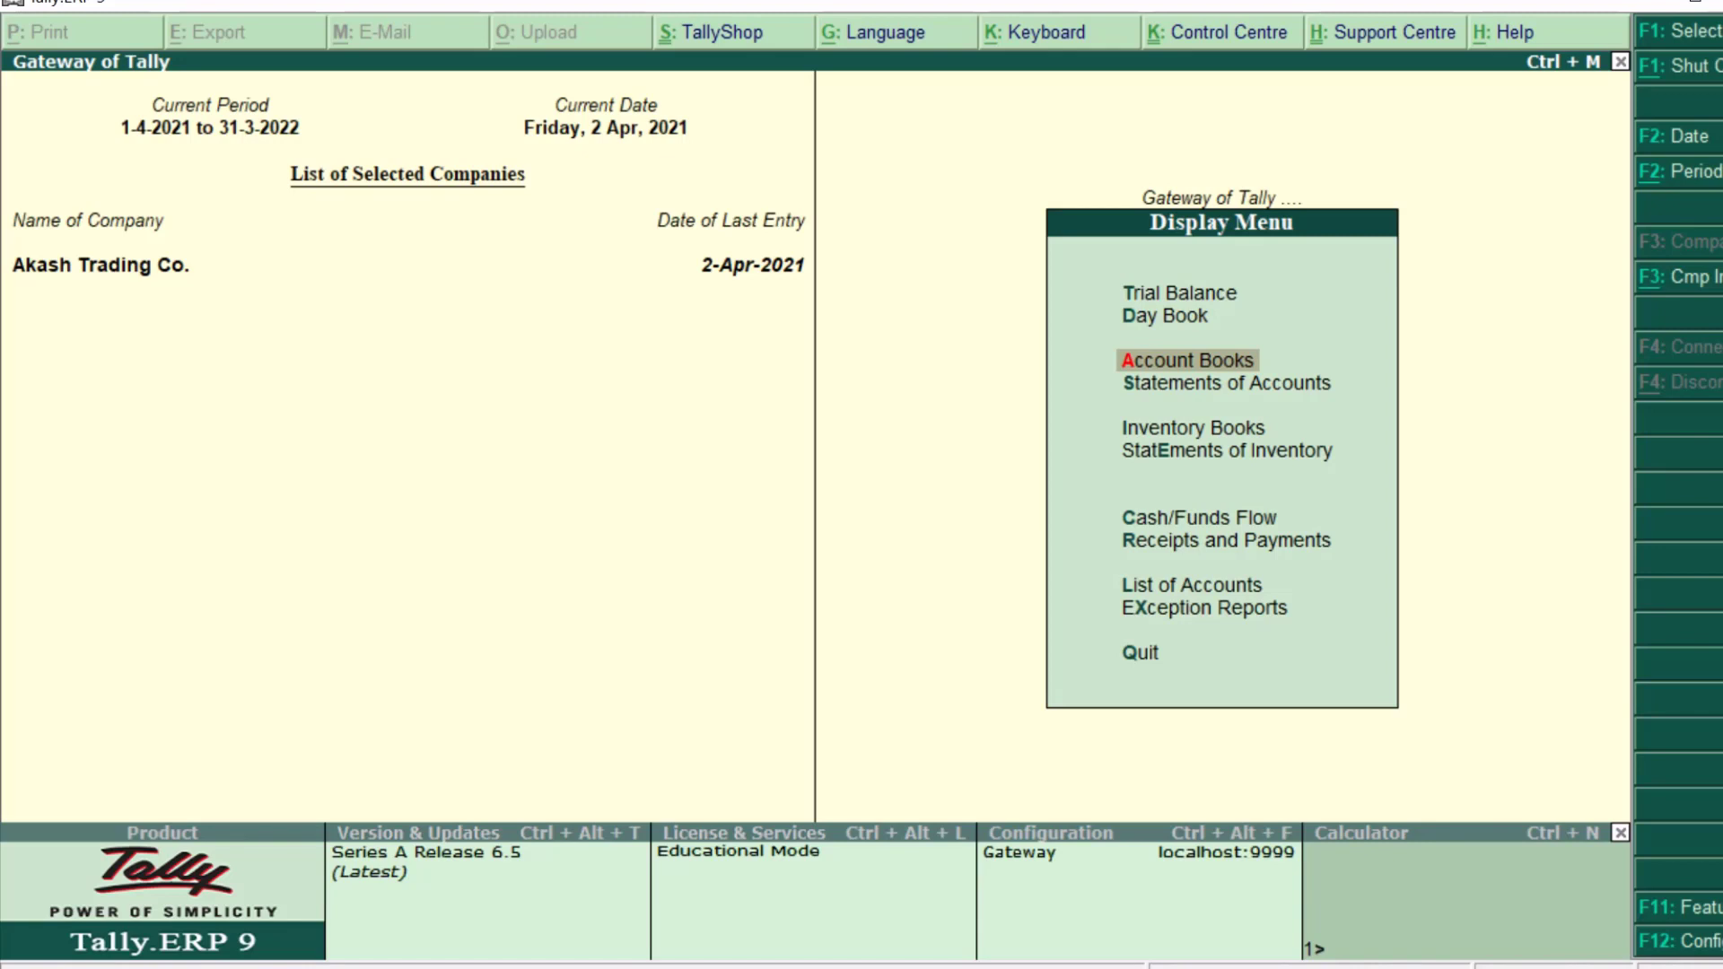
{"action": "key", "text": "Up"}
{"action": "key", "text": "Up"}
{"action": "key", "text": "Down"}
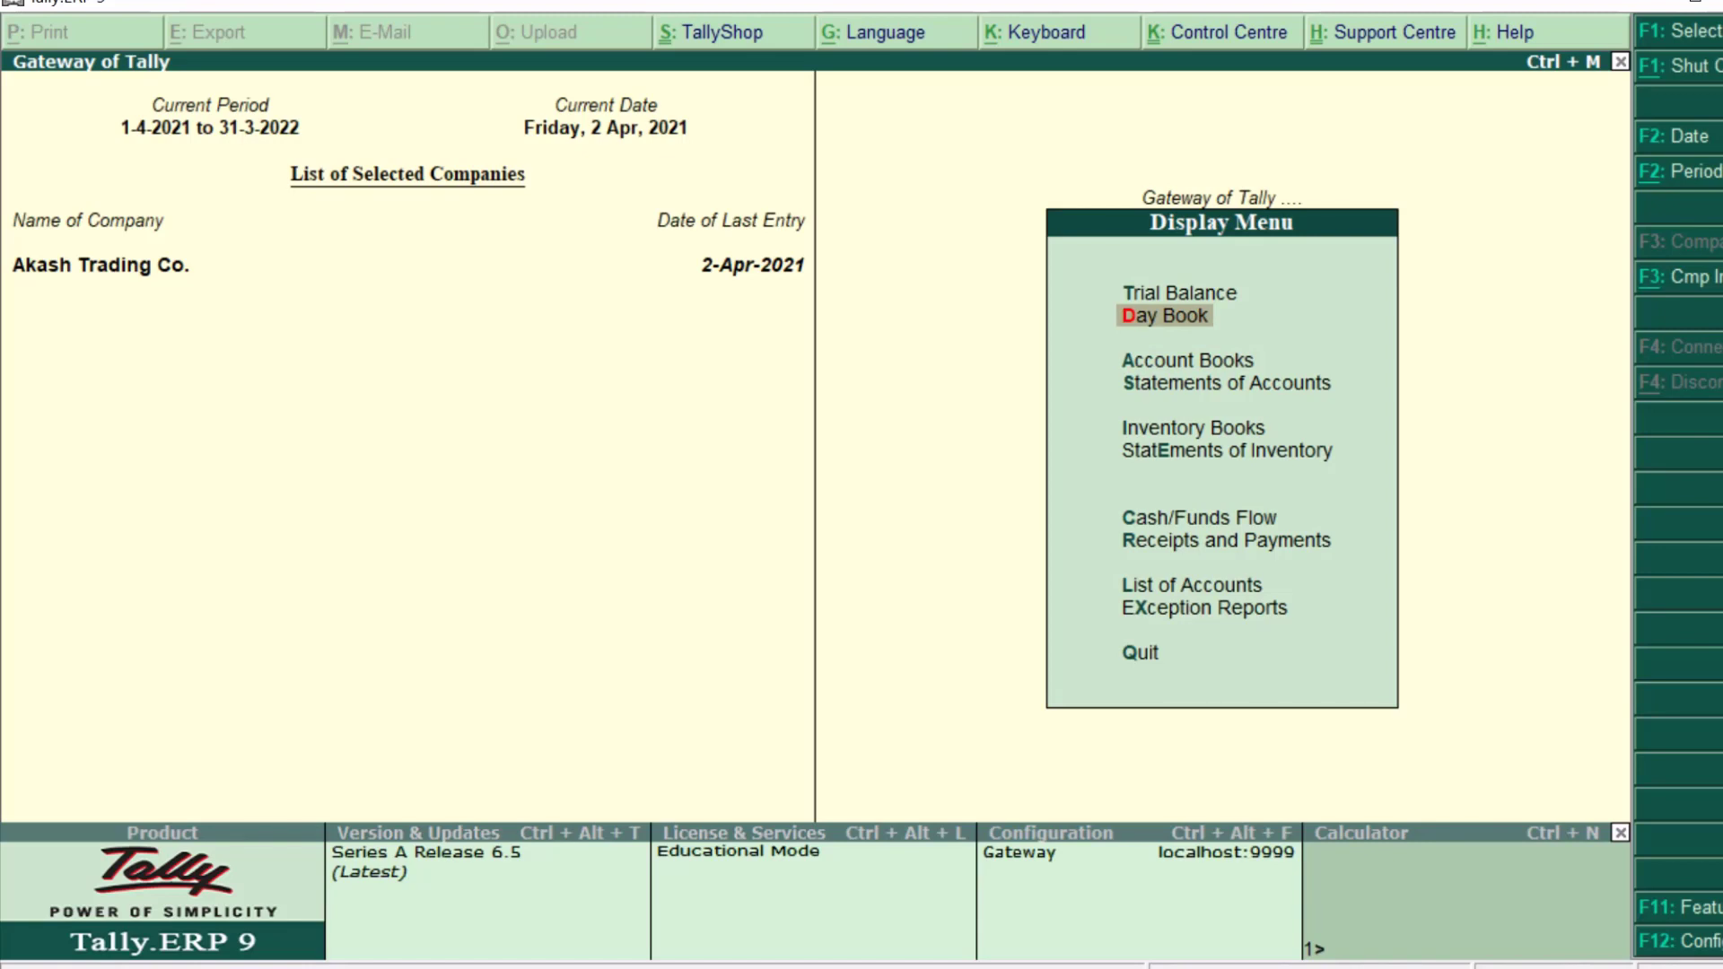
{"action": "key", "text": "Return"}
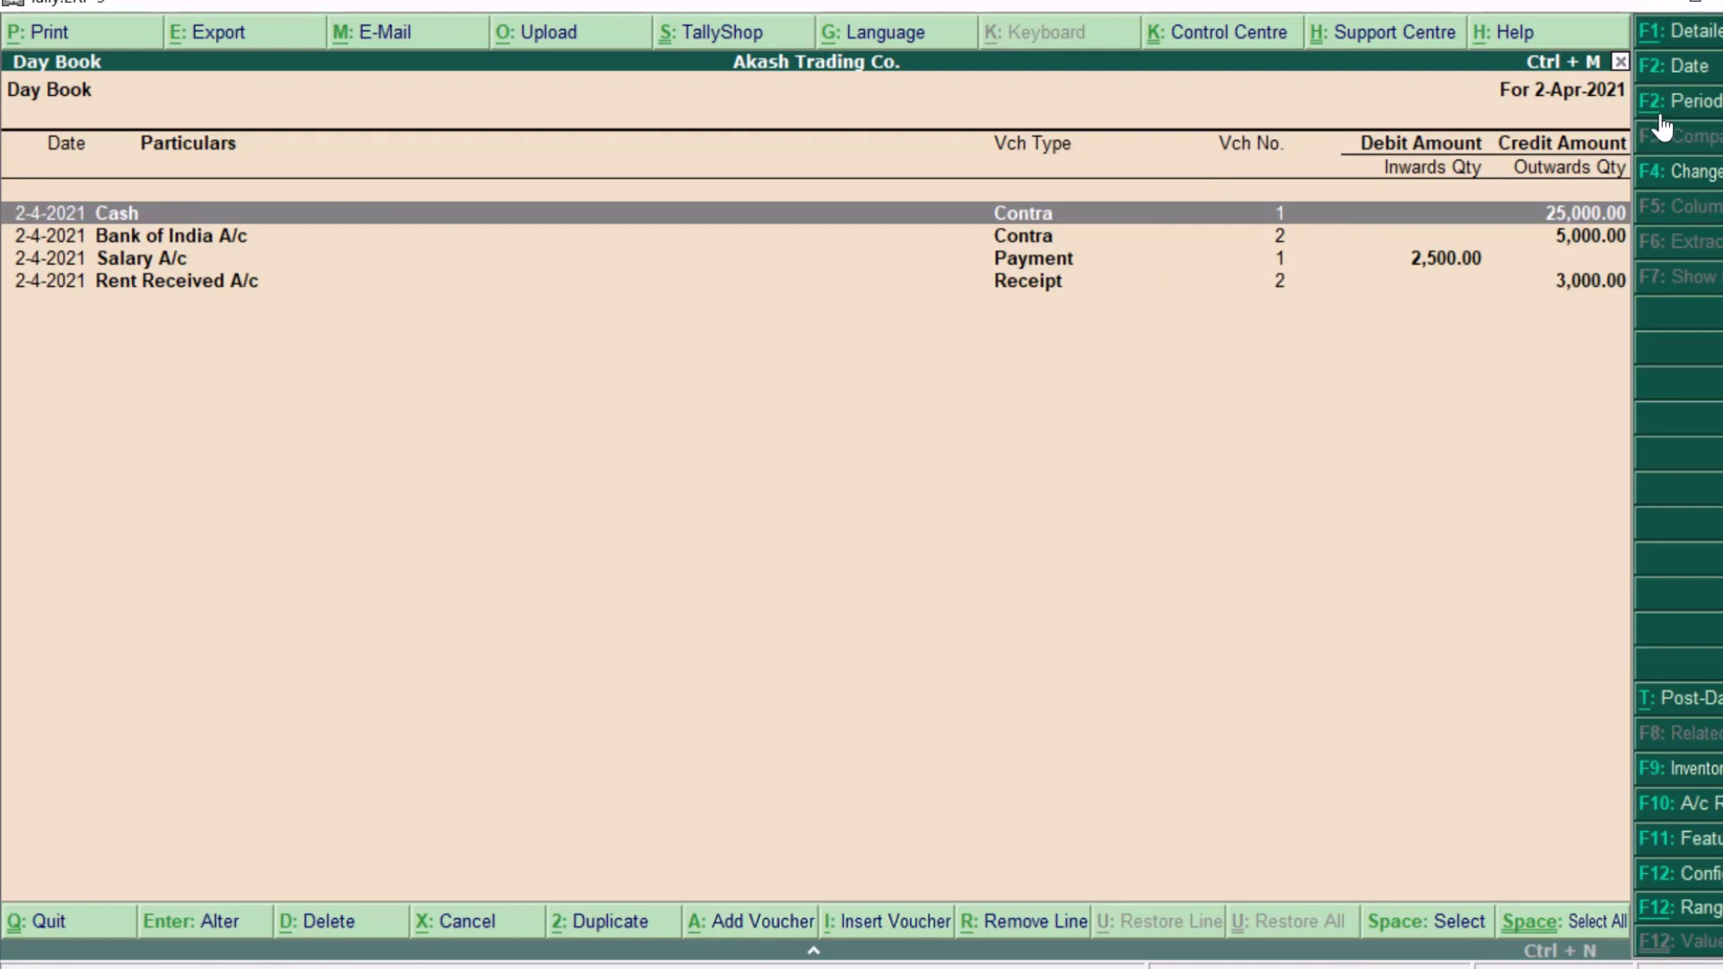
- View the Day Book for the period 1-4-2021 to 2-4-2021 and return to the Gateway of Tally without quitting
{"action": "left_click", "coordinate": [1712, 110]}
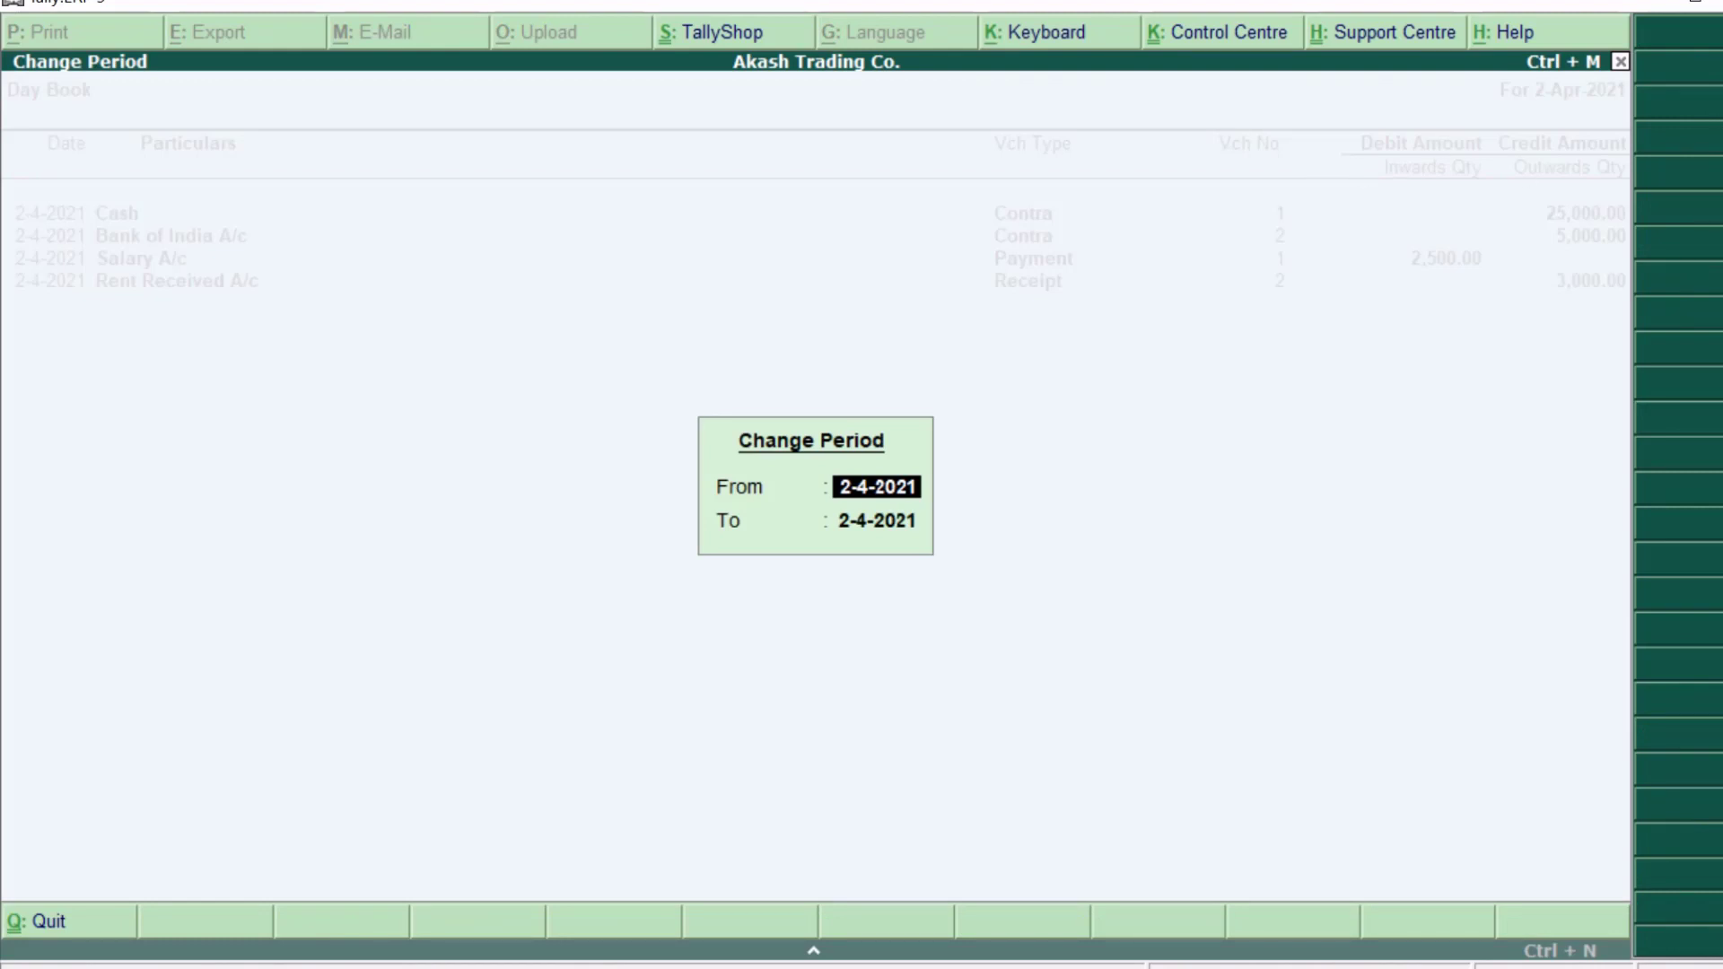
{"action": "type", "text": "1"}
{"action": "key", "text": "Return"}
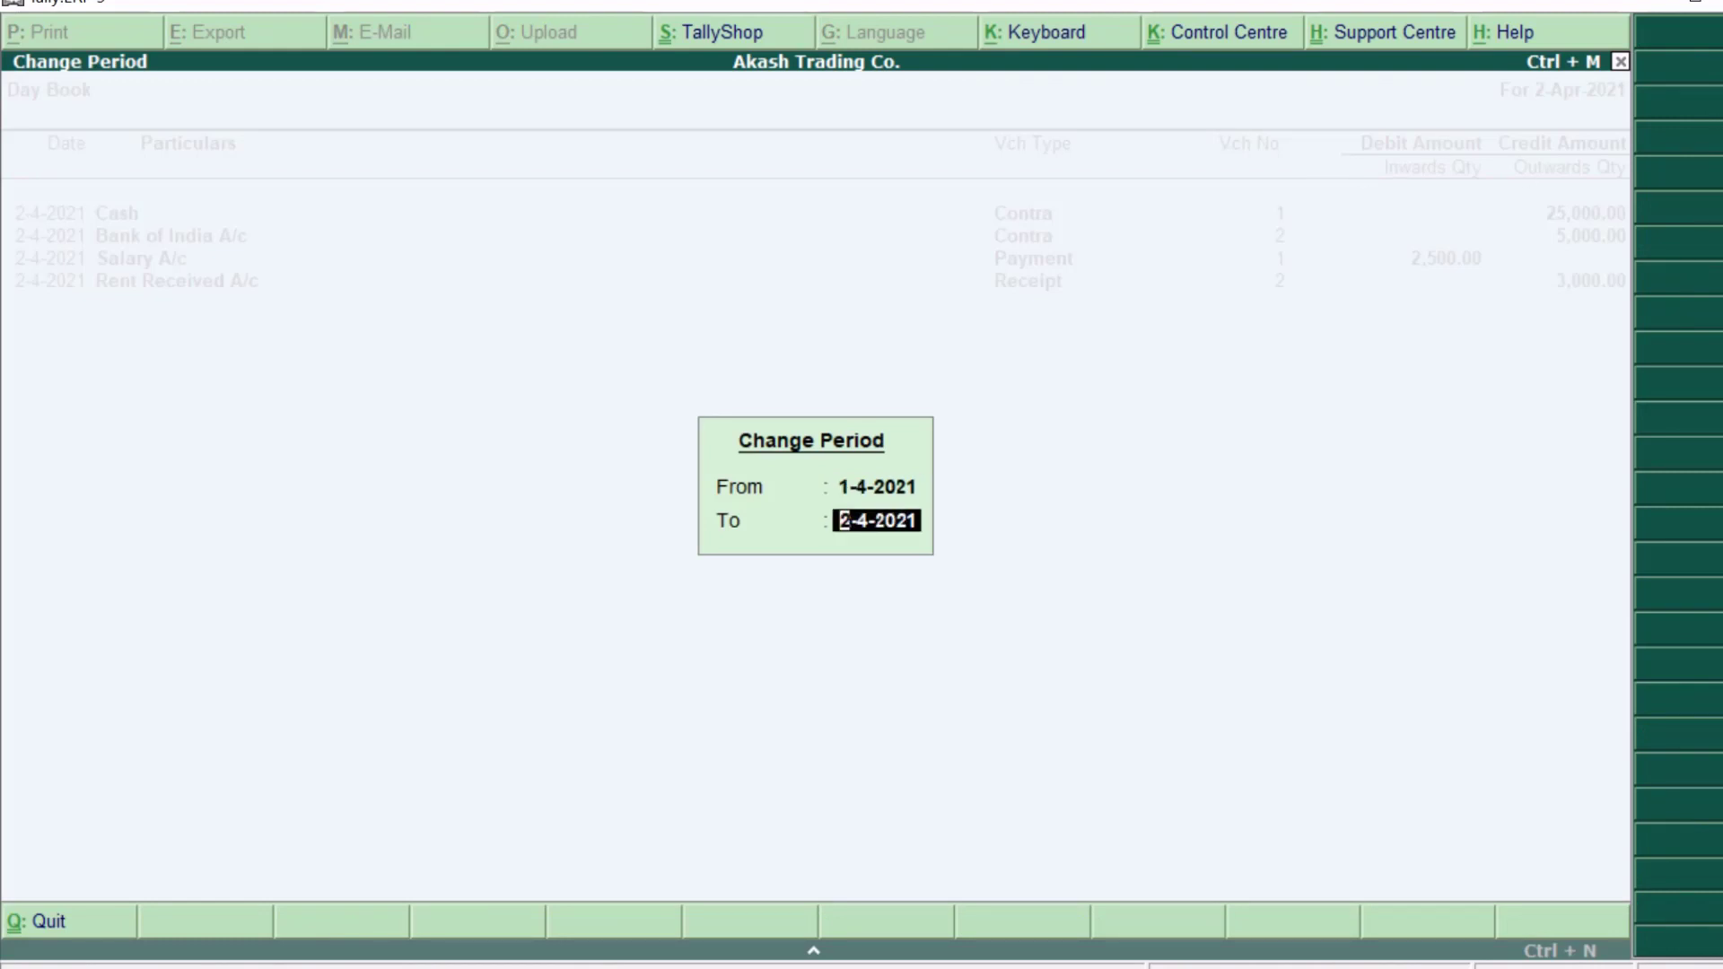
{"action": "key", "text": "Return"}
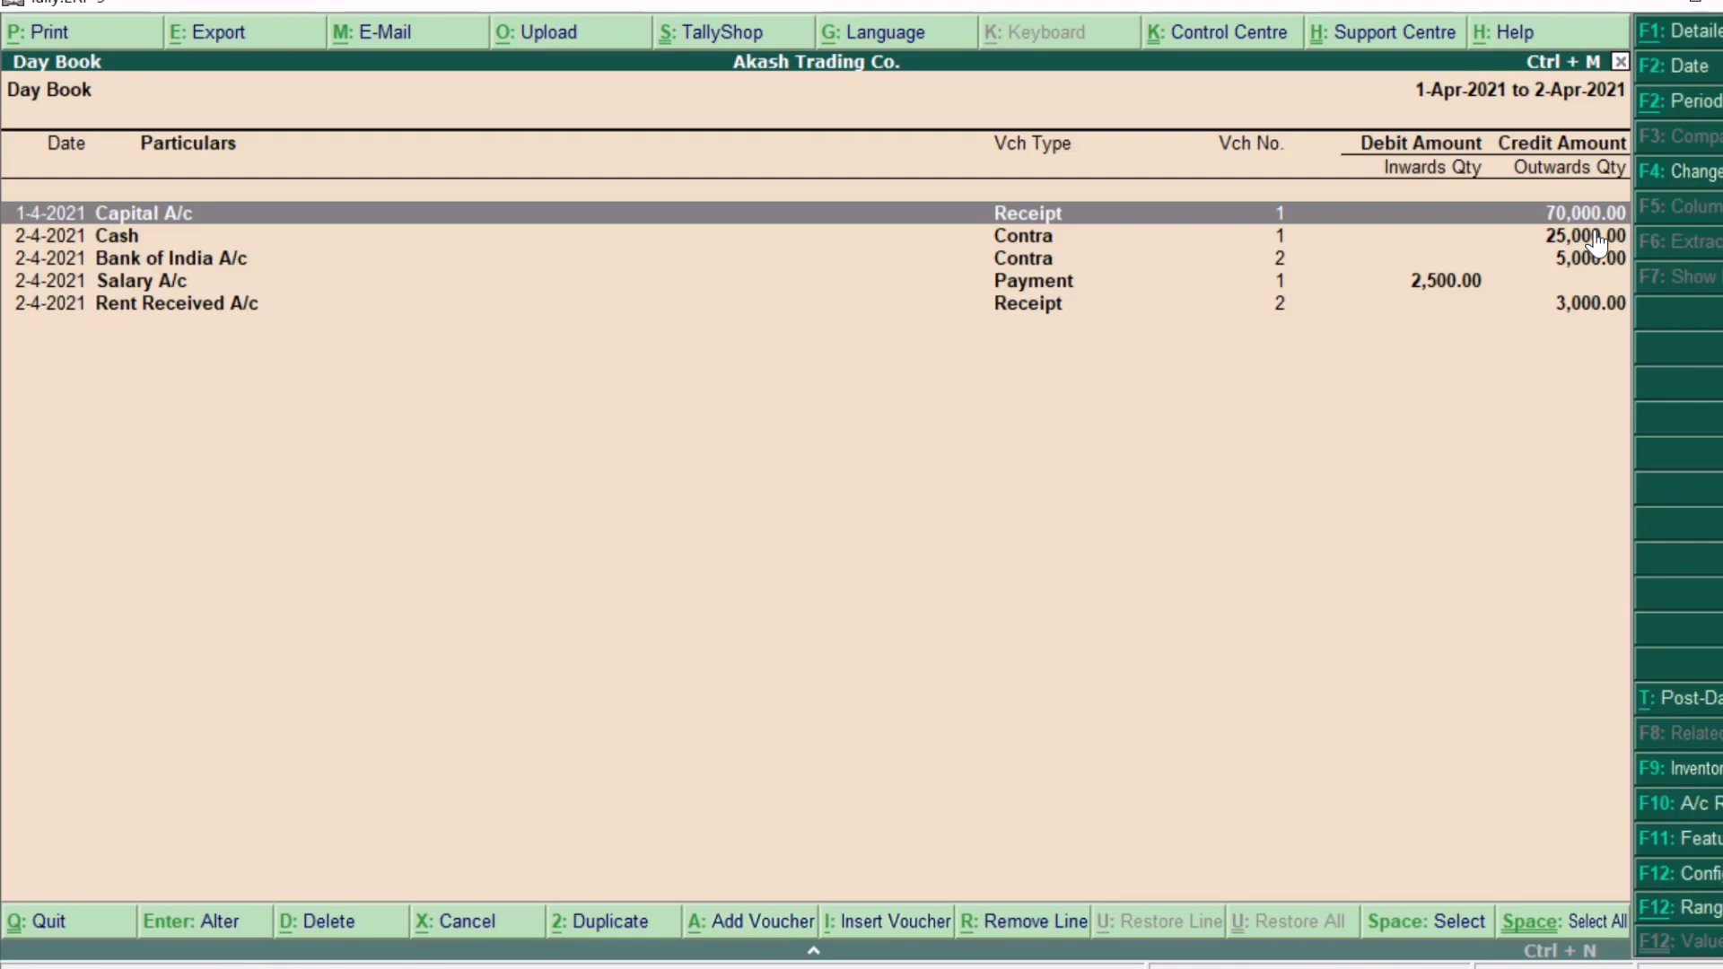
{"action": "key", "text": "Escape"}
{"action": "key", "text": "Escape"}
{"action": "key", "text": "Escape"}
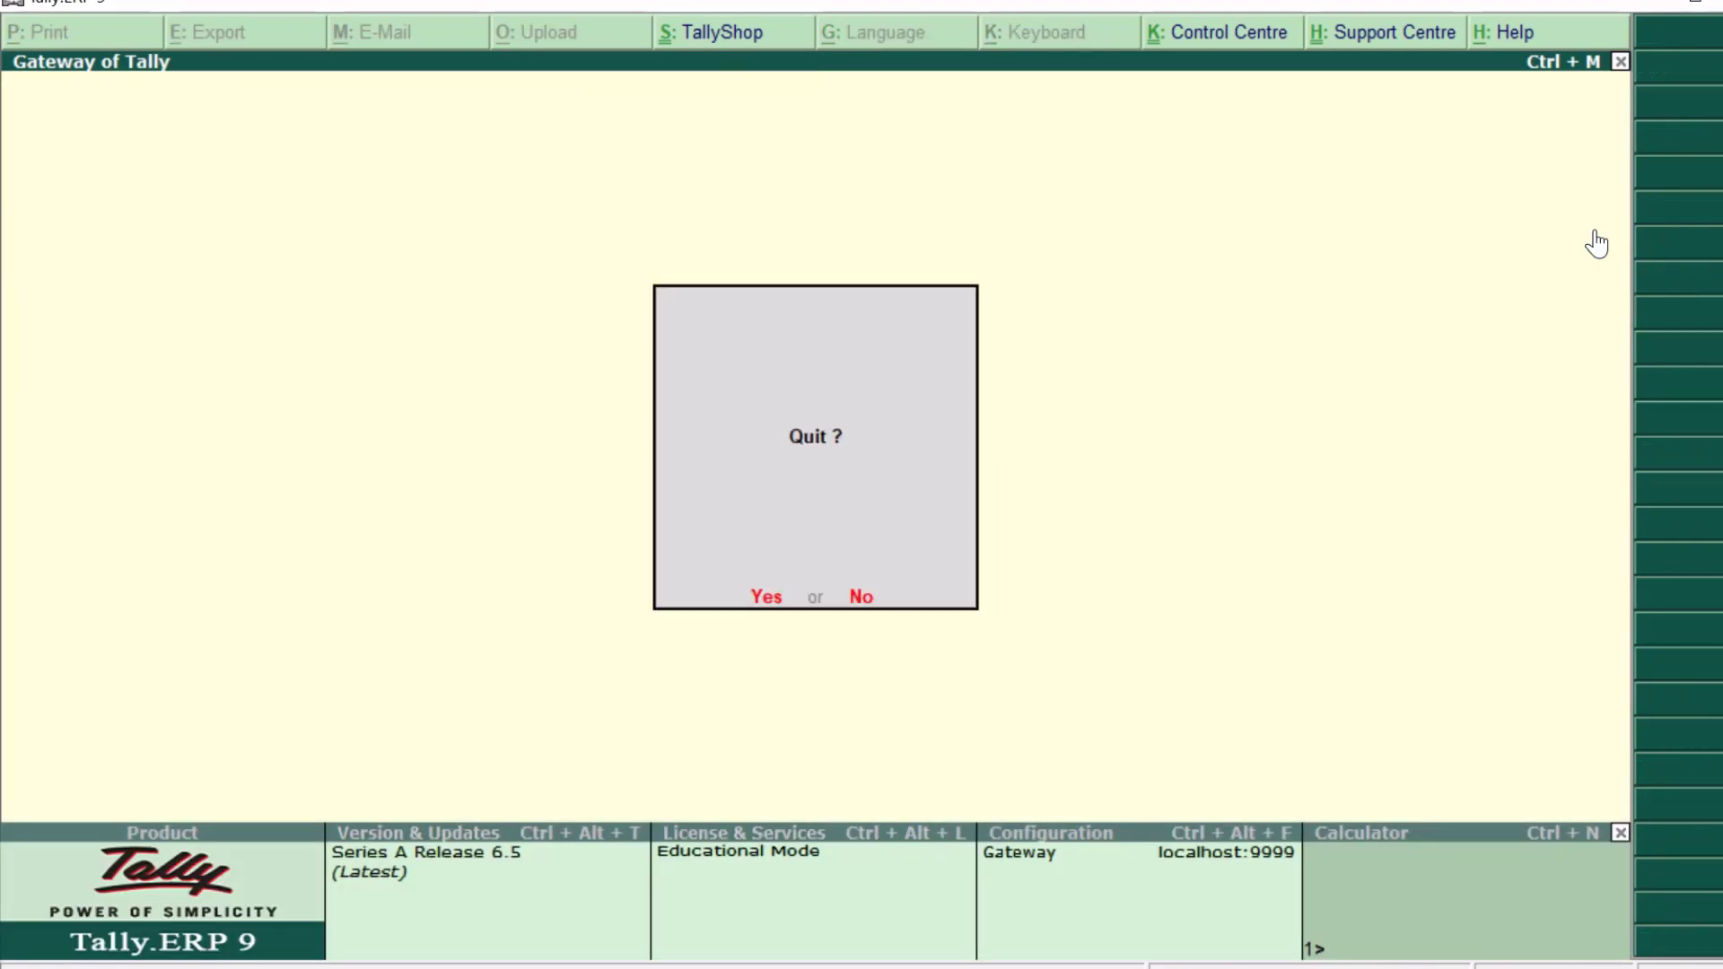
{"action": "key", "text": "Escape"}
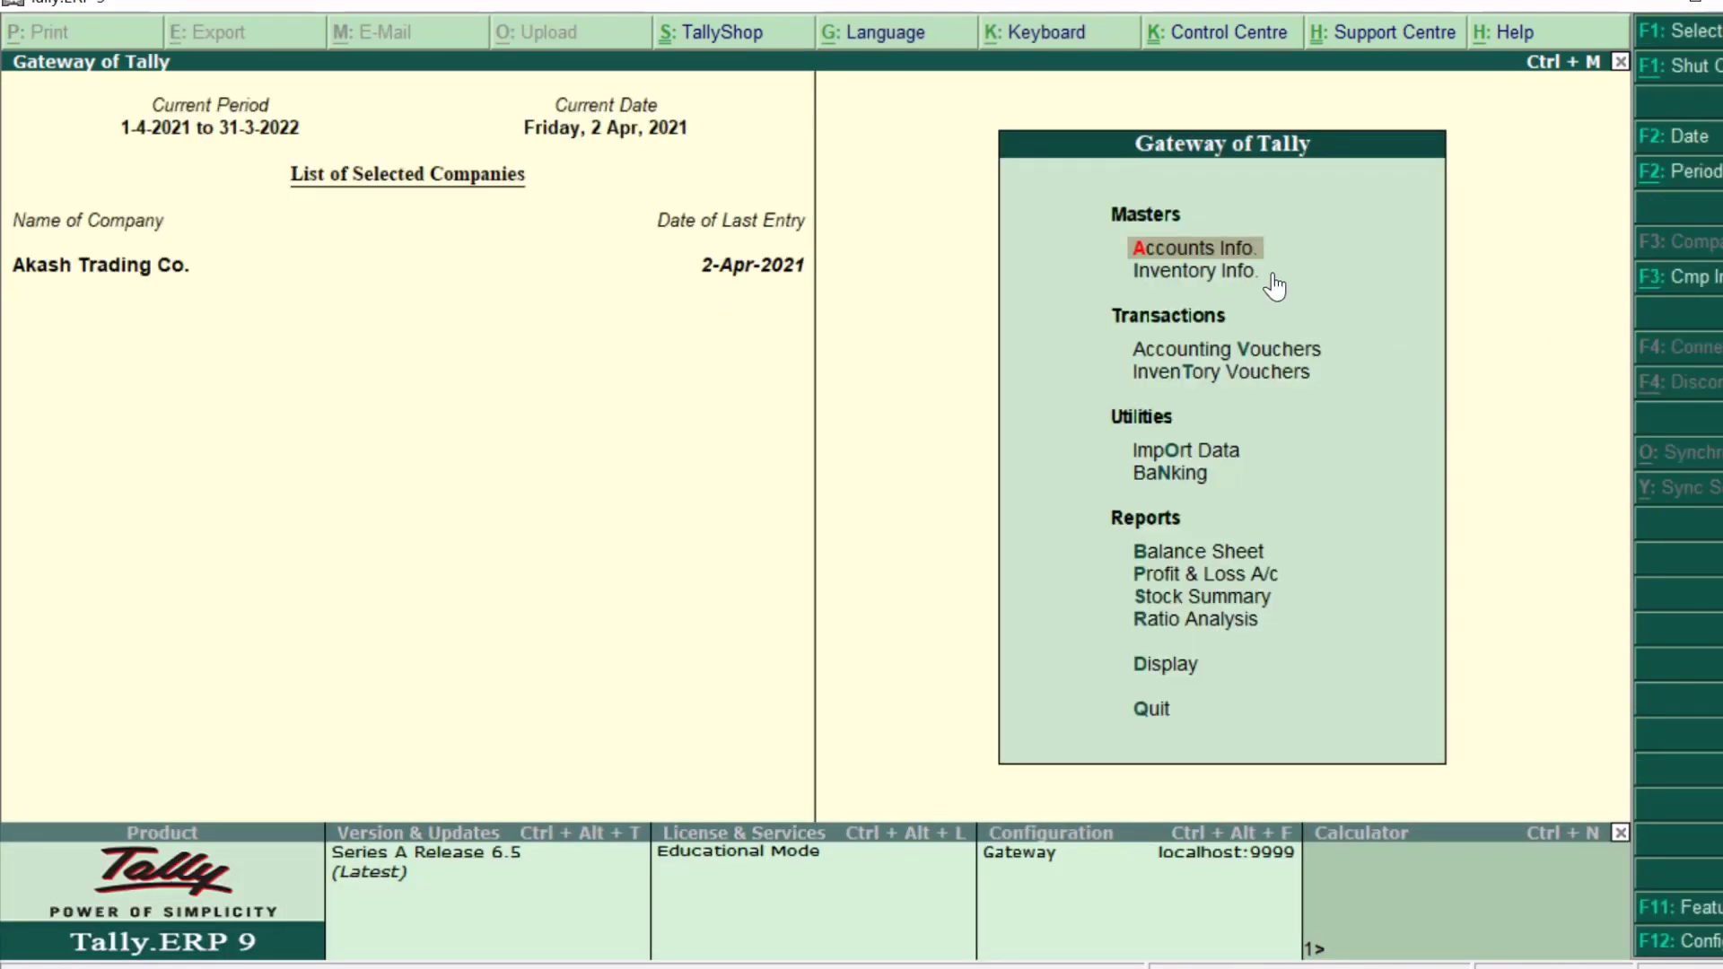
- Open accounting voucher creation and look through the Contra, Payment, Receipt and Journal voucher types
{"action": "left_click", "coordinate": [1233, 348]}
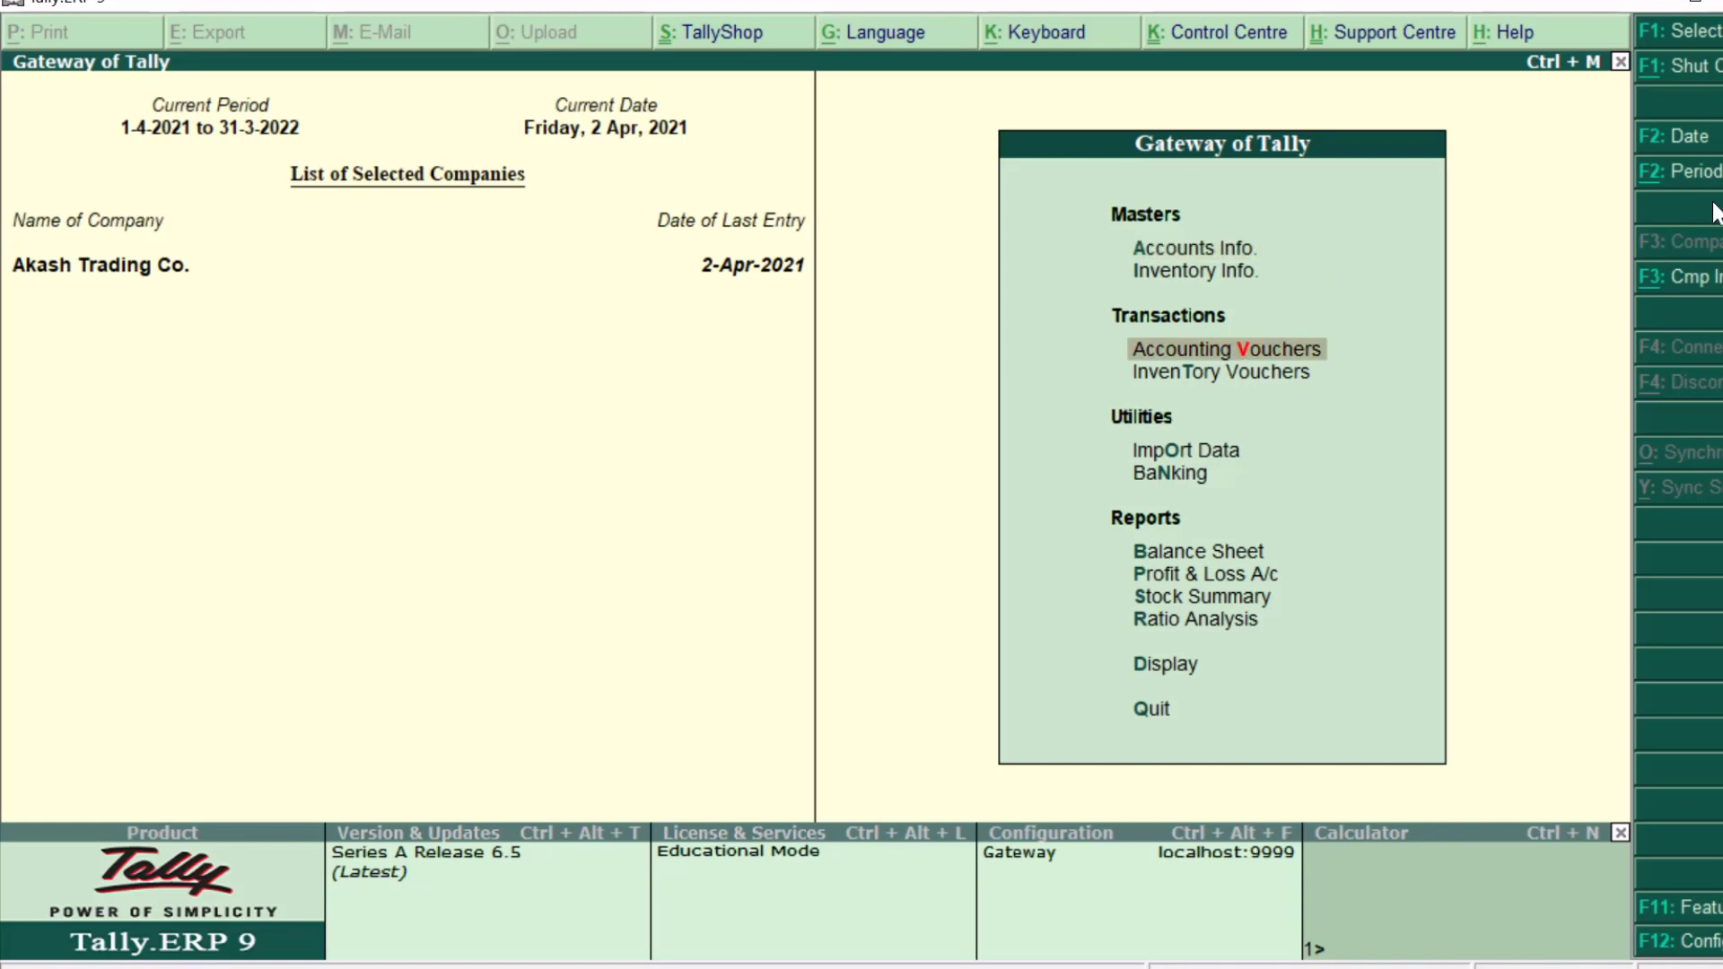
{"action": "key", "text": "Return"}
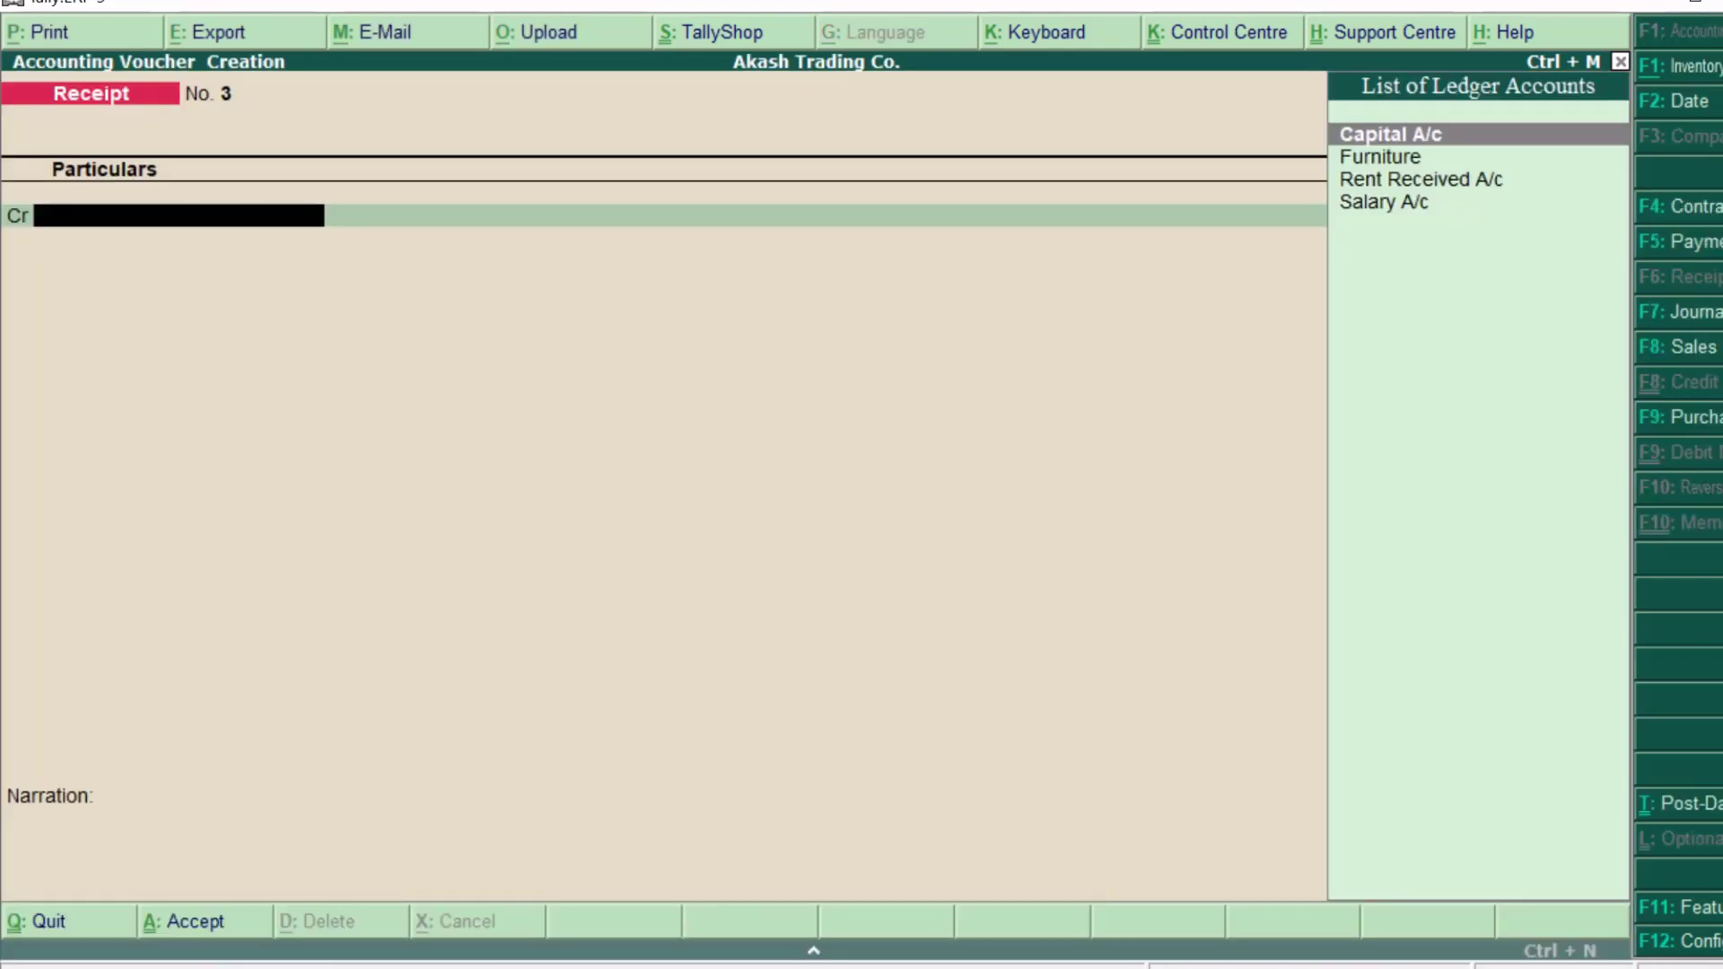
{"action": "key", "text": "F4"}
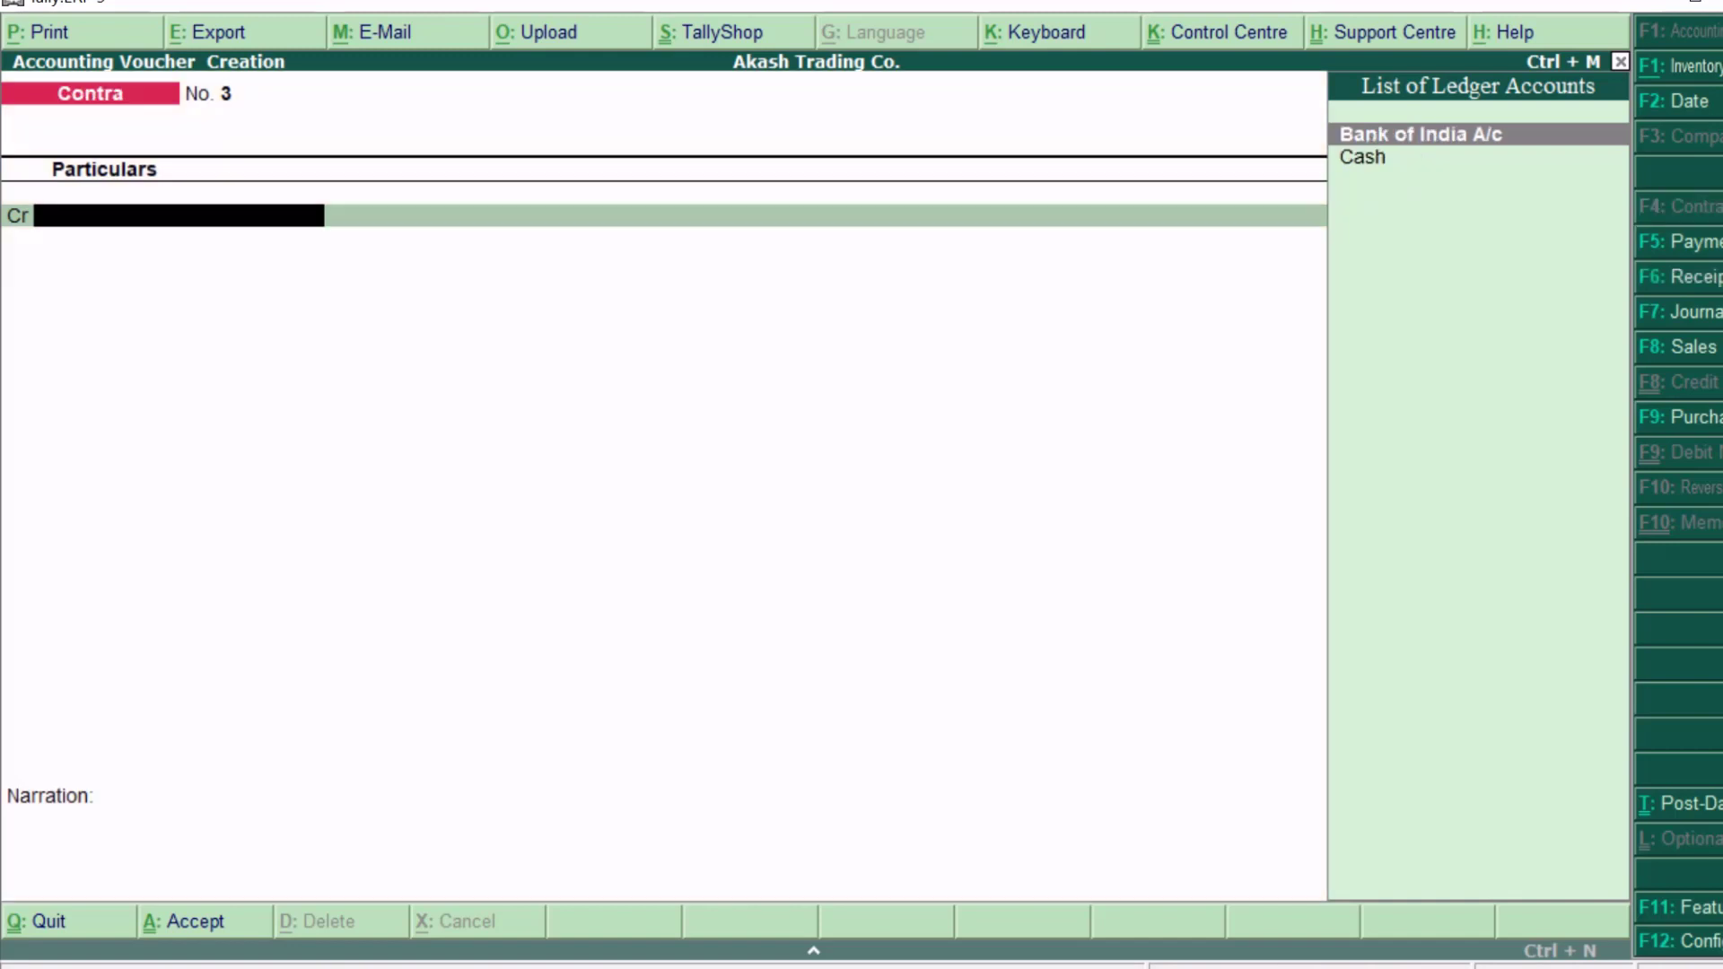
{"action": "left_click", "coordinate": [1716, 244]}
{"action": "left_click", "coordinate": [1716, 278]}
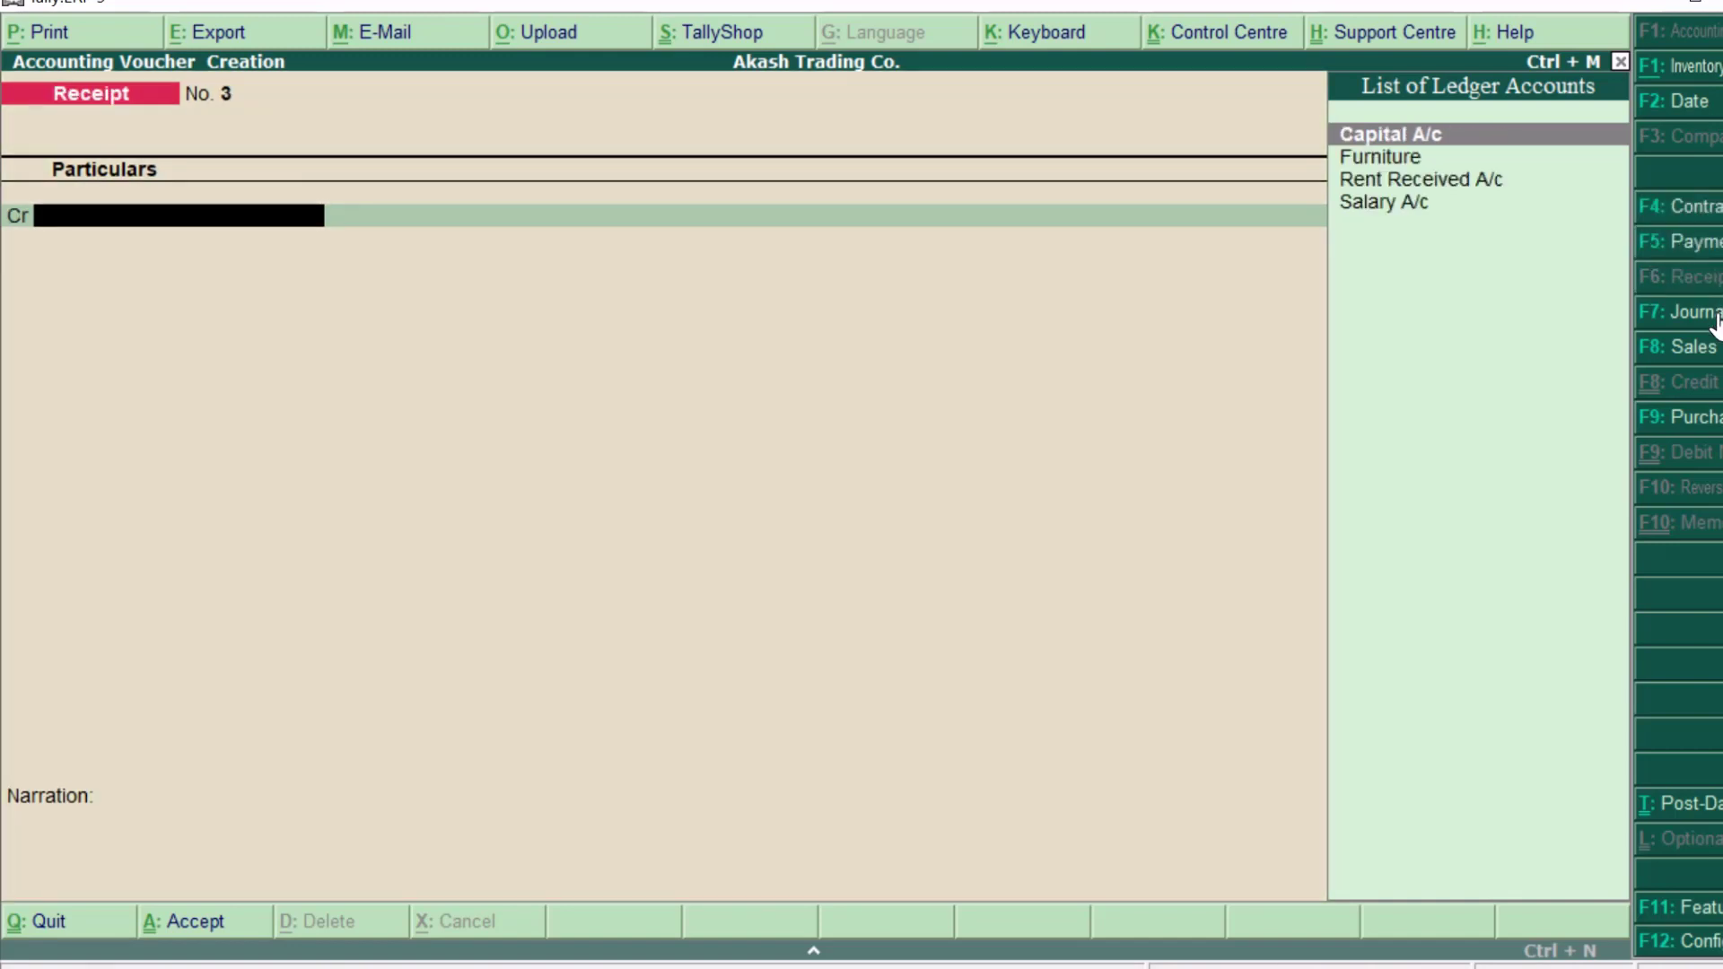
{"action": "left_click", "coordinate": [1717, 316]}
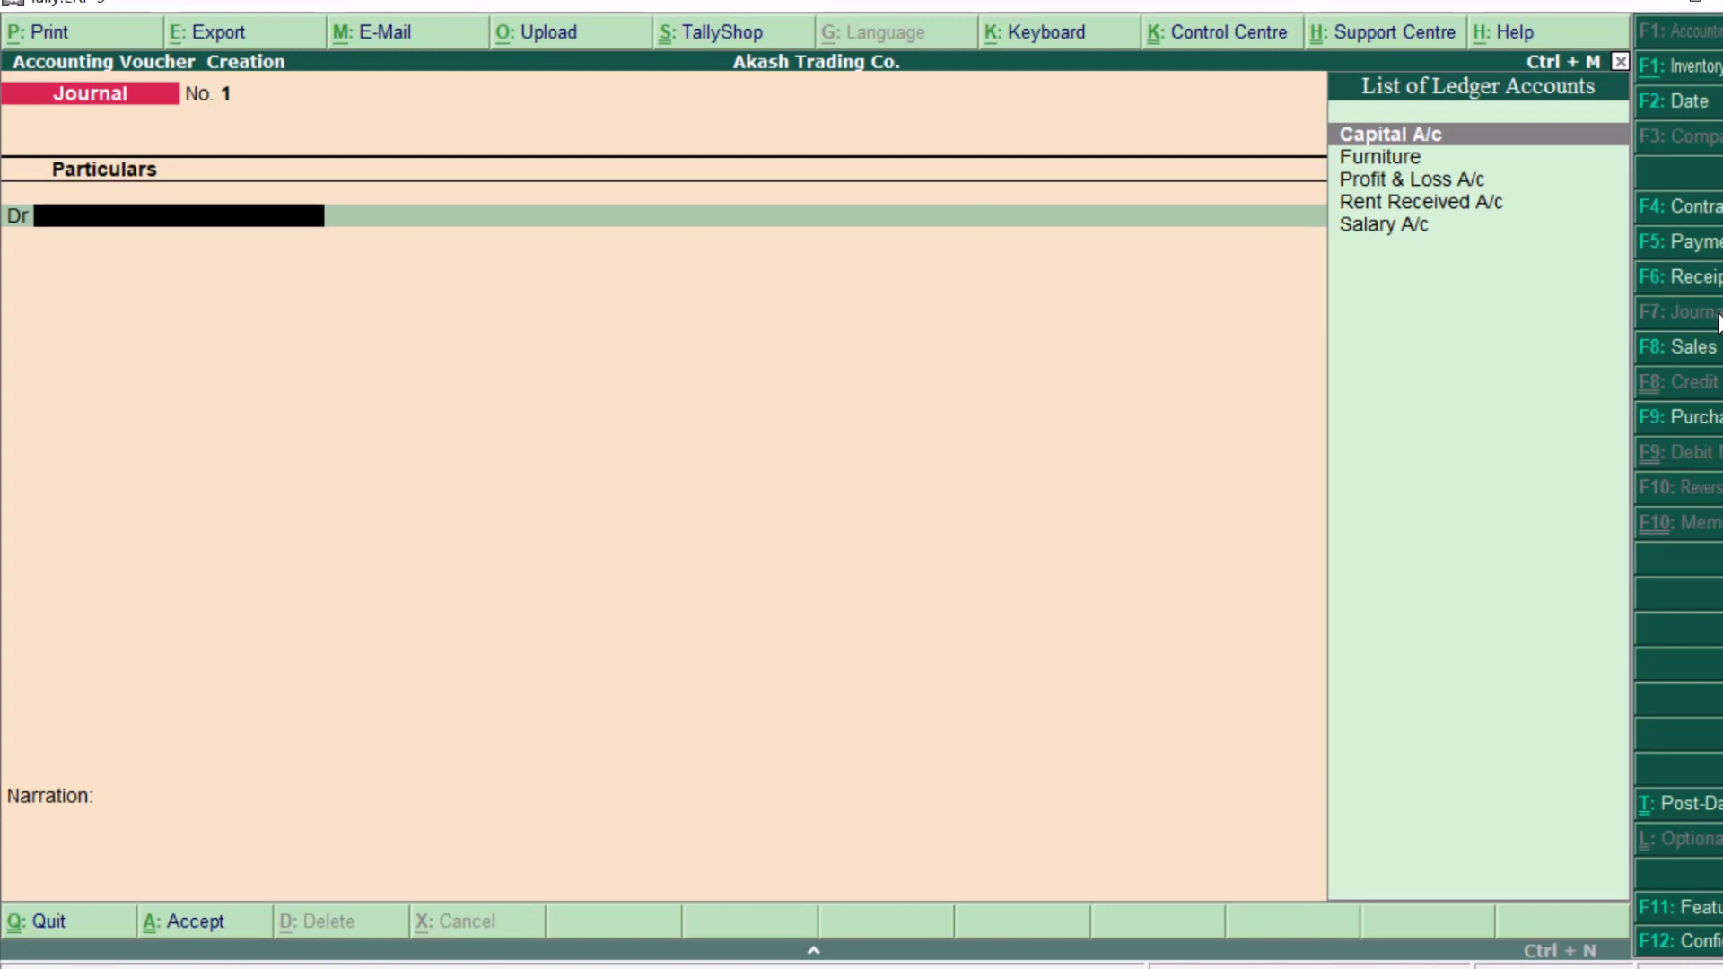
- Open the Journal voucher's date for changing, cancel it and leave voucher creation for the Gateway of Tally
{"action": "left_click", "coordinate": [1716, 106]}
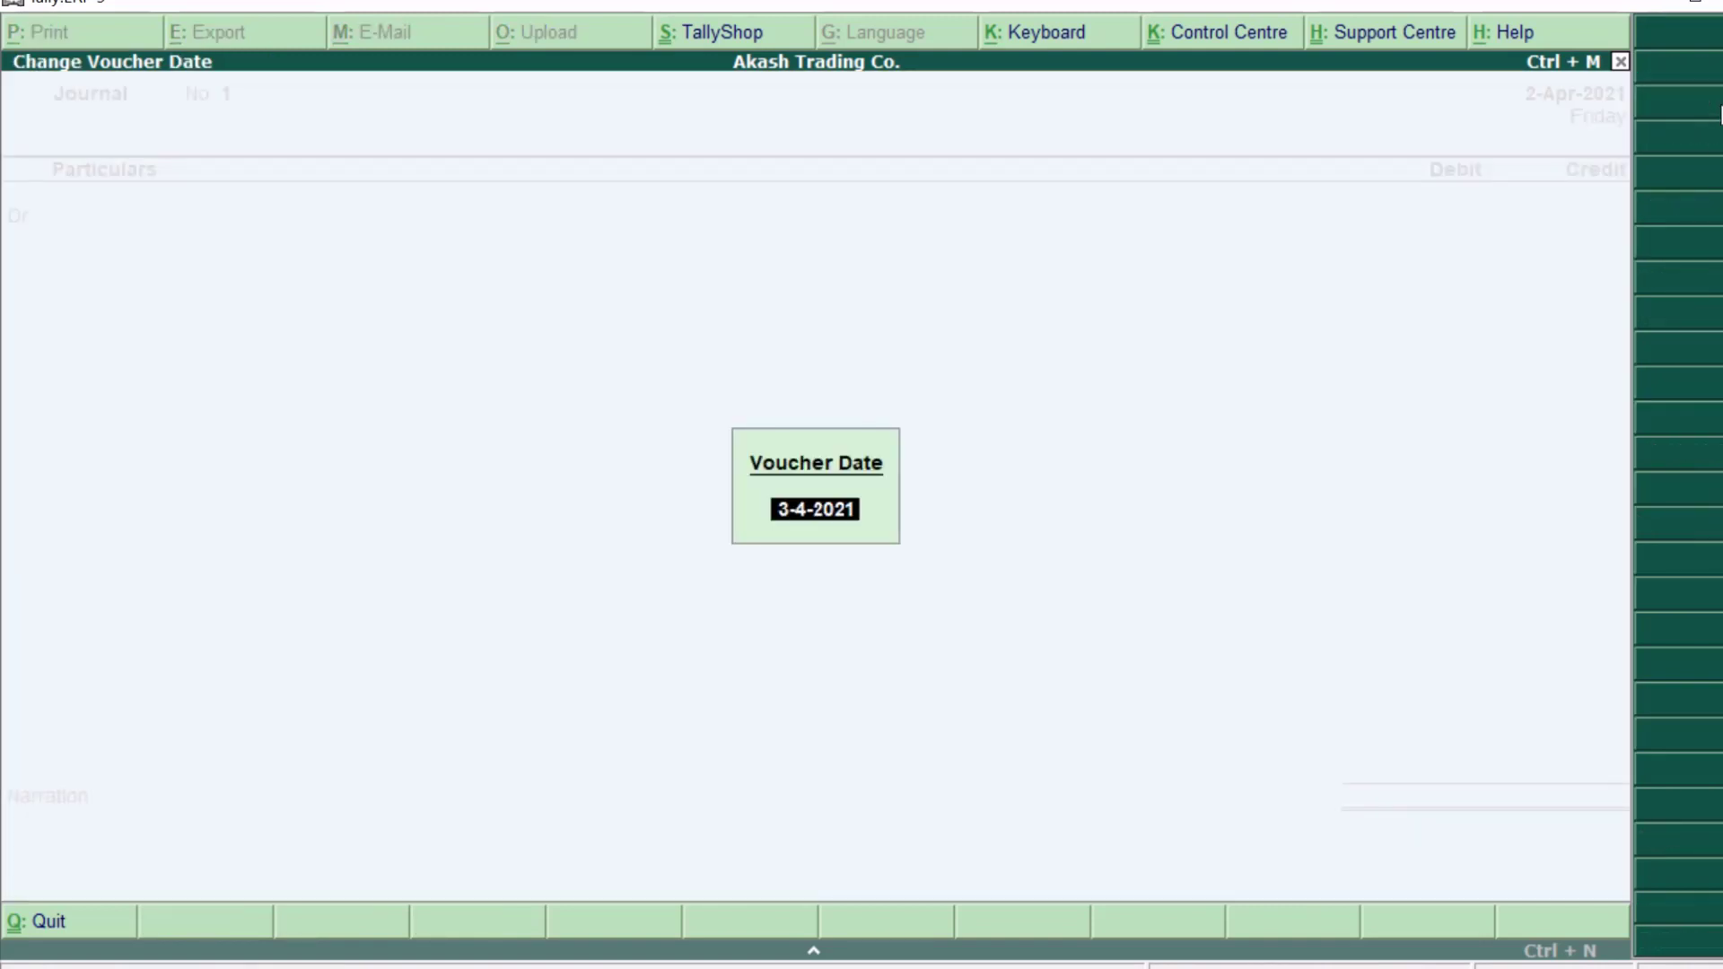
{"action": "key", "text": "BackSpace"}
{"action": "key", "text": "Escape"}
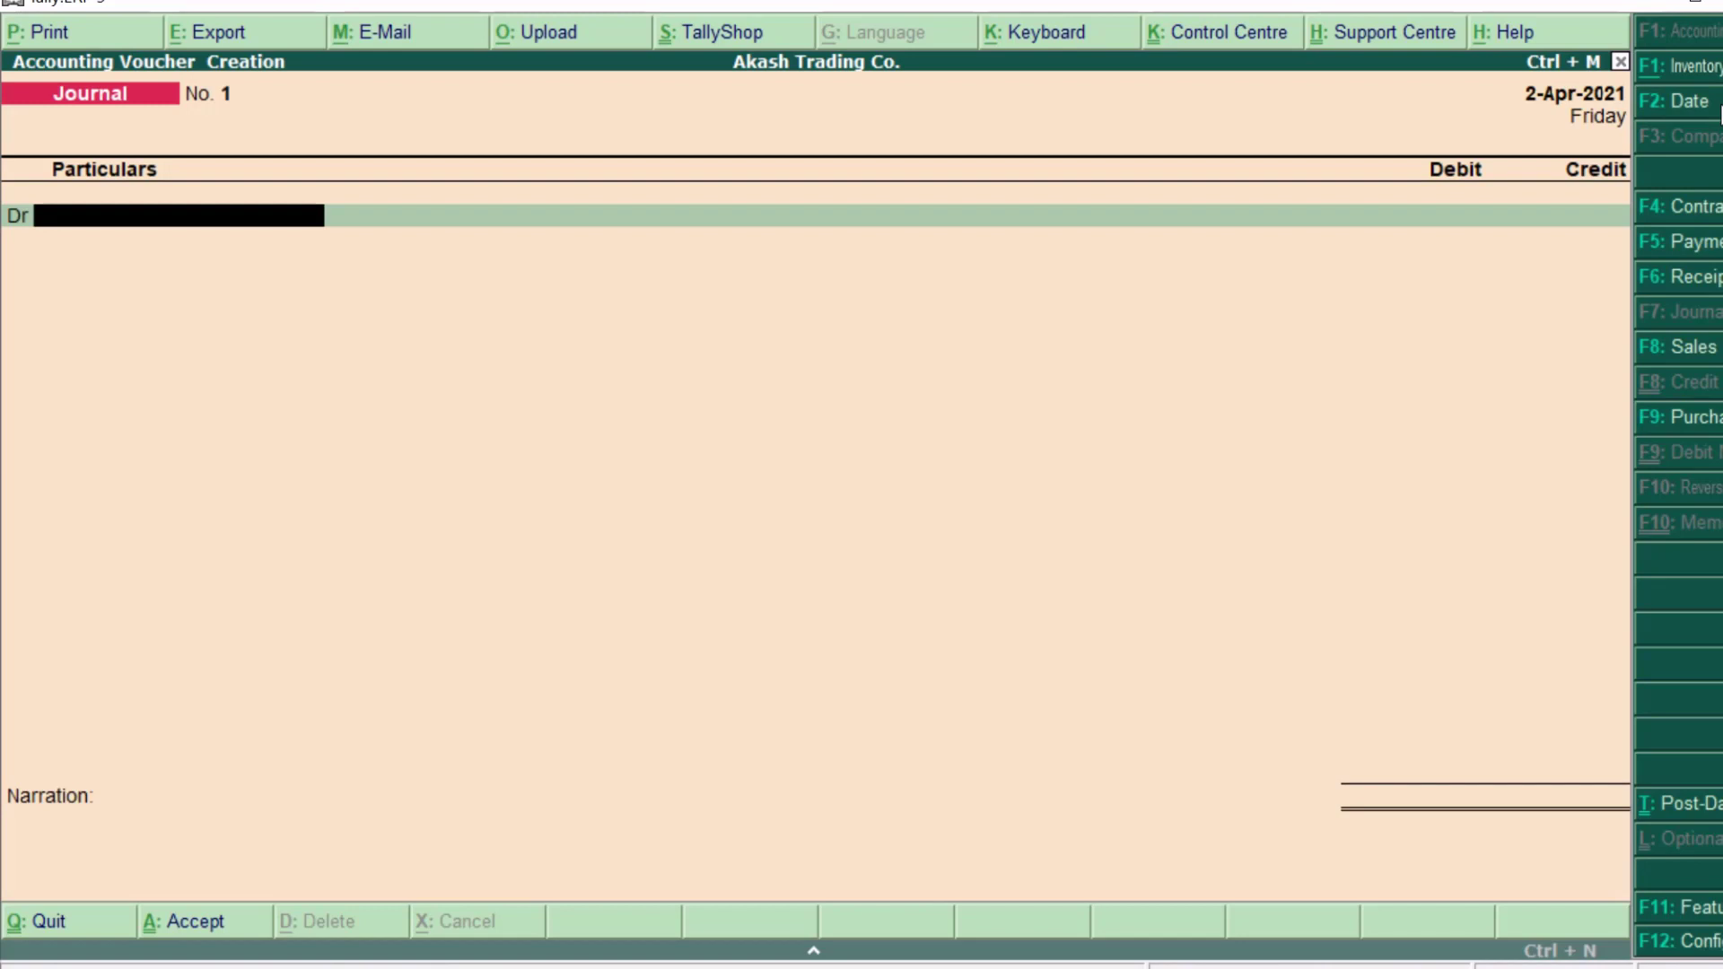
{"action": "key", "text": "Escape"}
{"action": "key", "text": "y"}
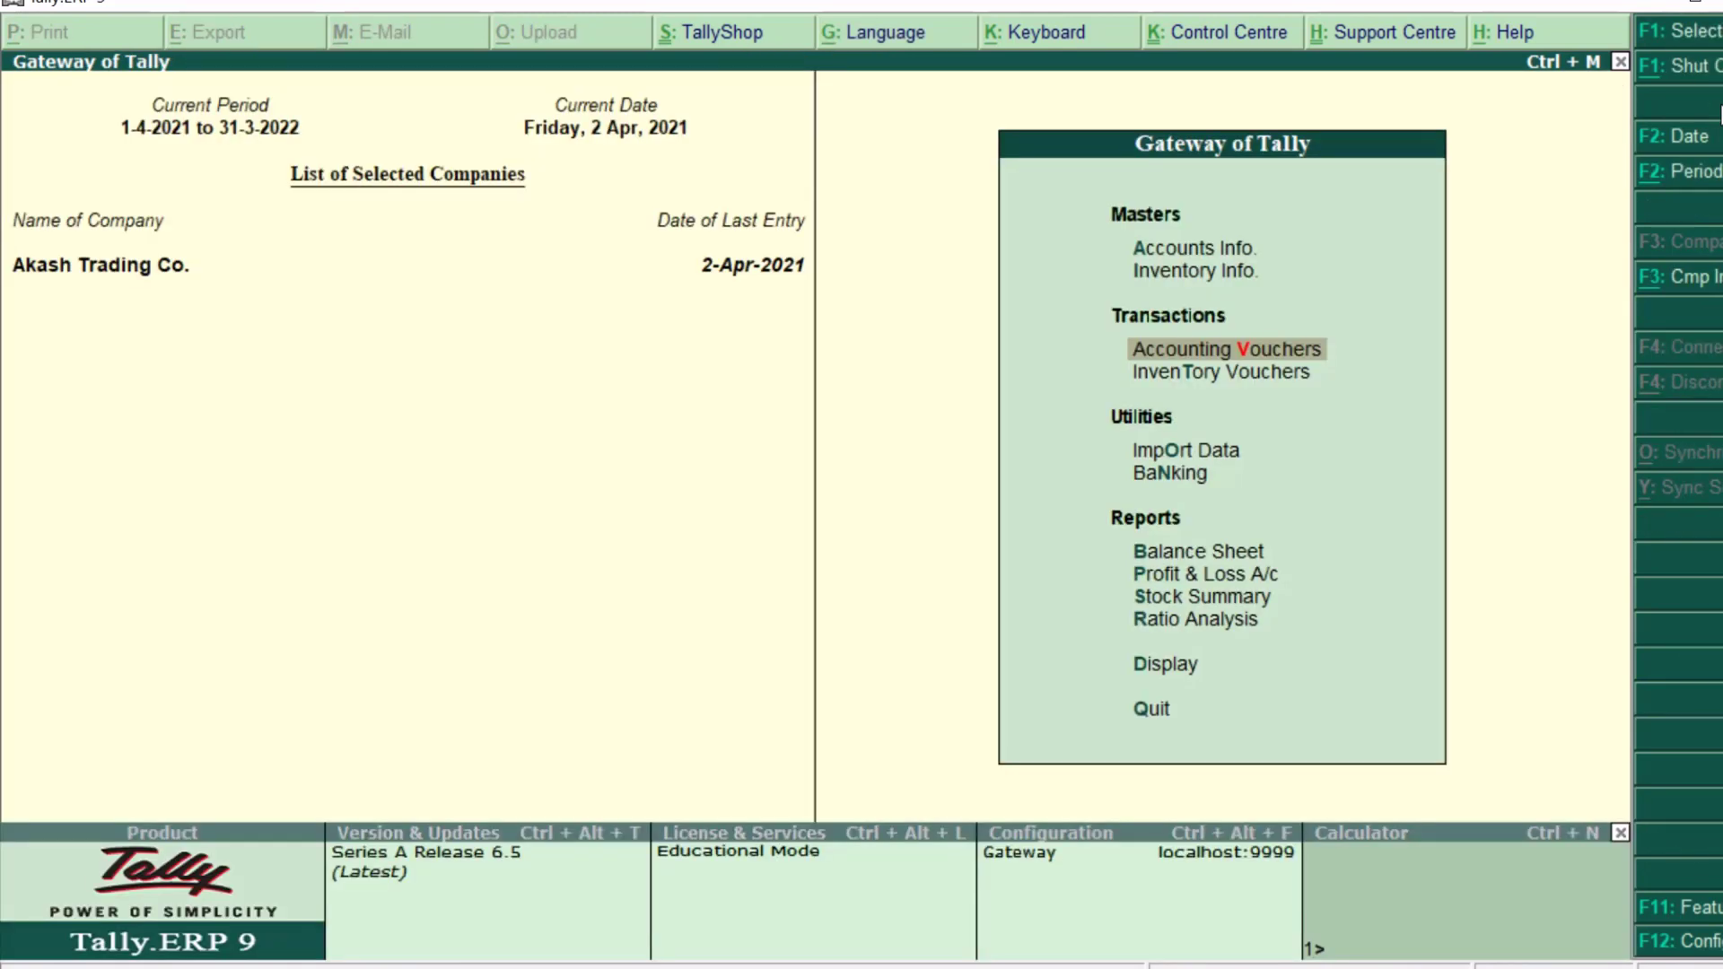